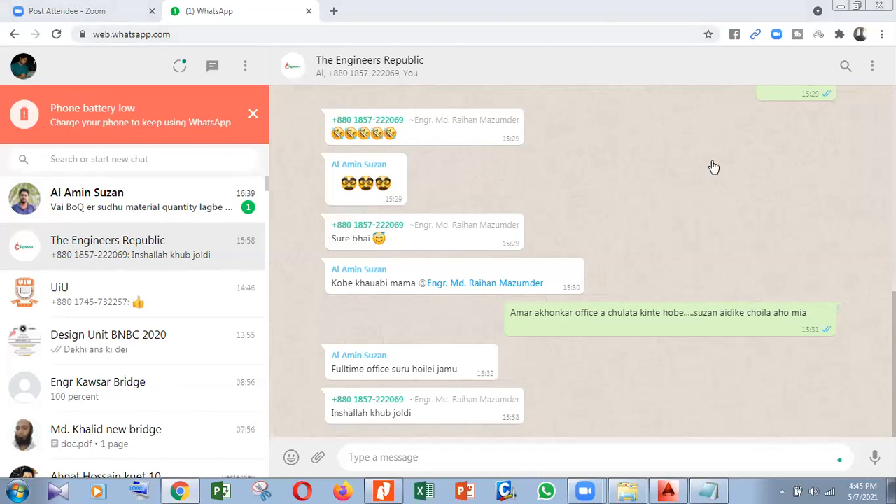
- Minimize the open browser, PDF and folder windows to reach the desktop and launch Tekla Structures 20.1
key("ctrl+n")
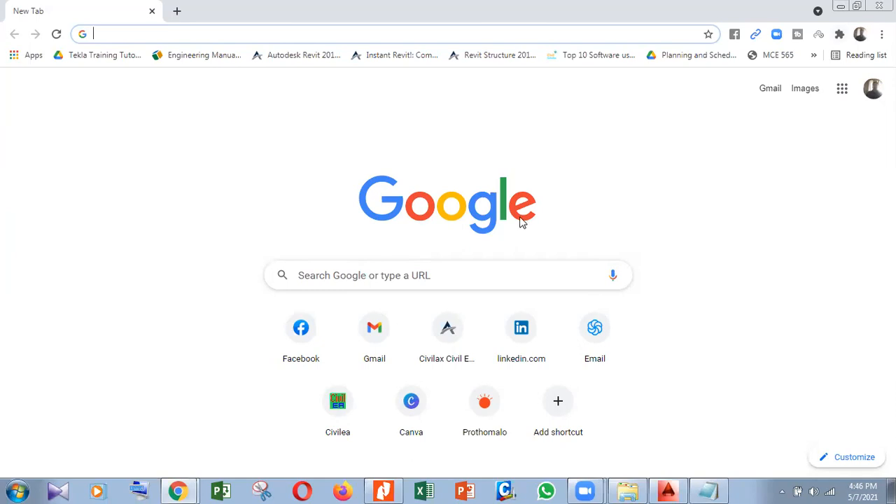
left_click(841, 7)
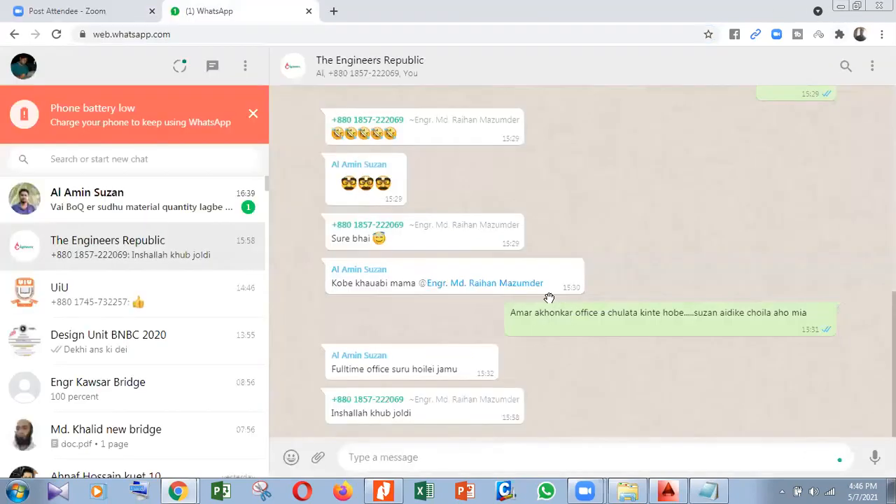
left_click(841, 7)
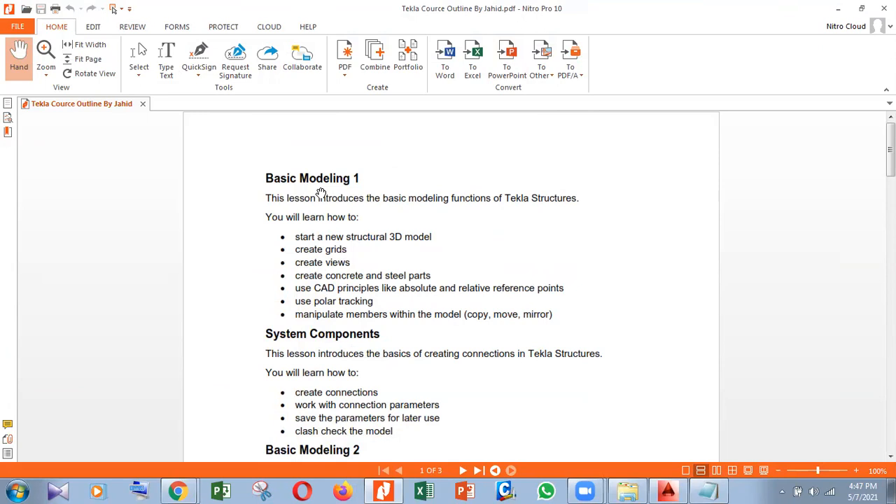
left_click(840, 10)
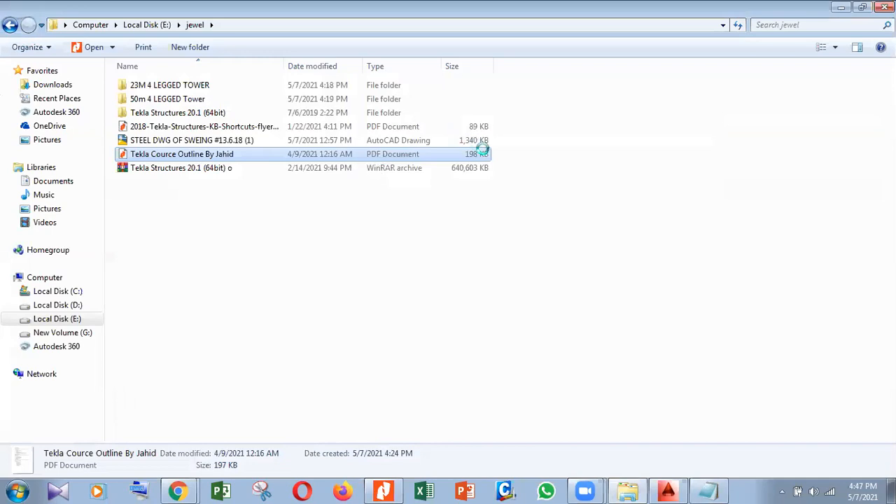
key("super+d")
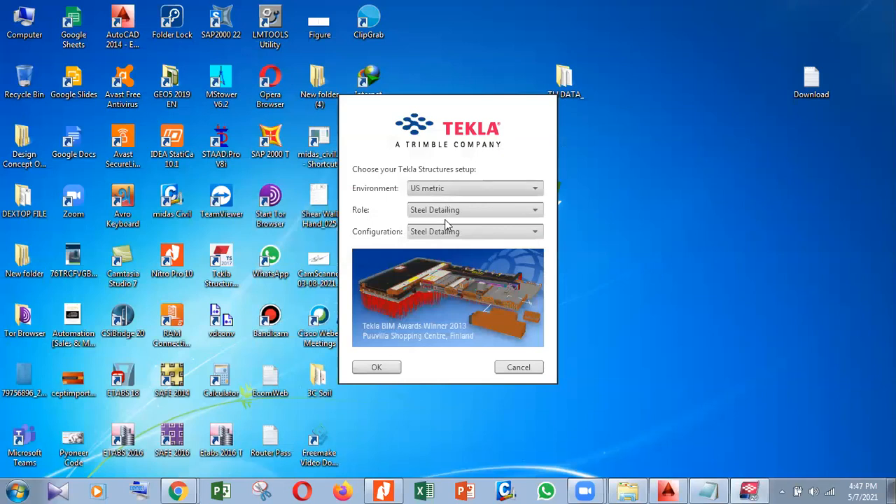
- Start Tekla Structures with the US metric environment, the Steel Detailing role and the Steel Detailing configuration
left_click(437, 188)
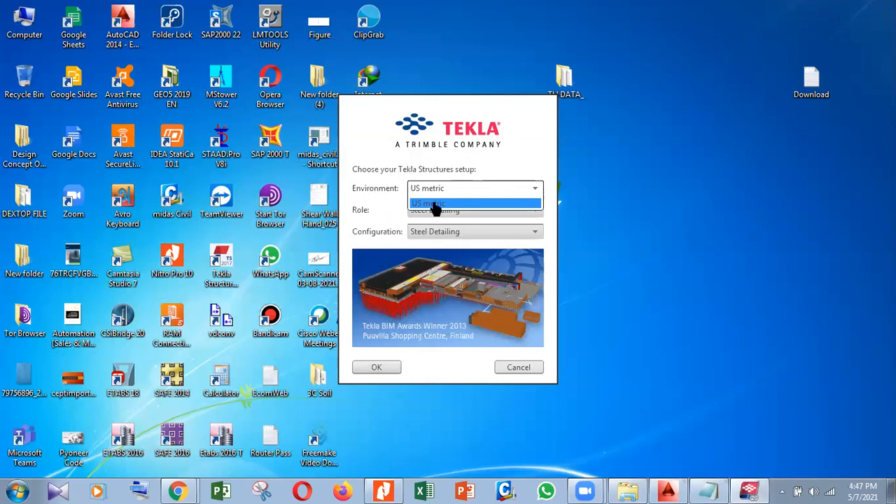
left_click(460, 269)
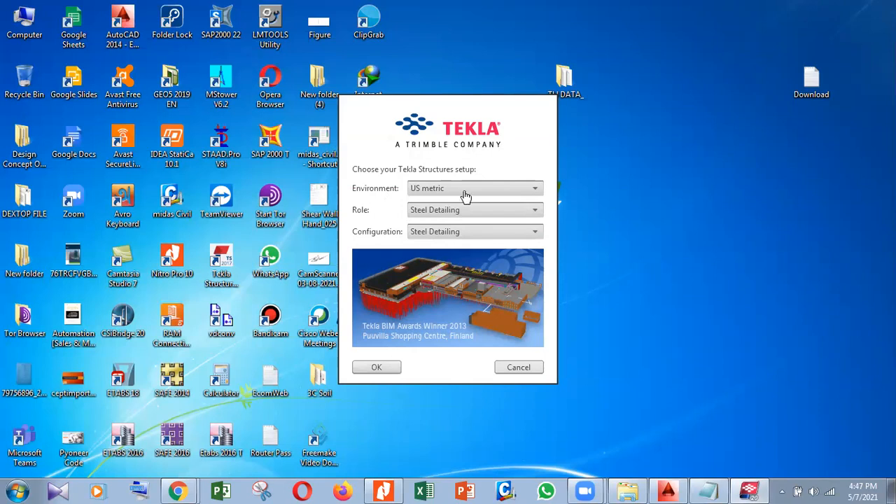
left_click(458, 213)
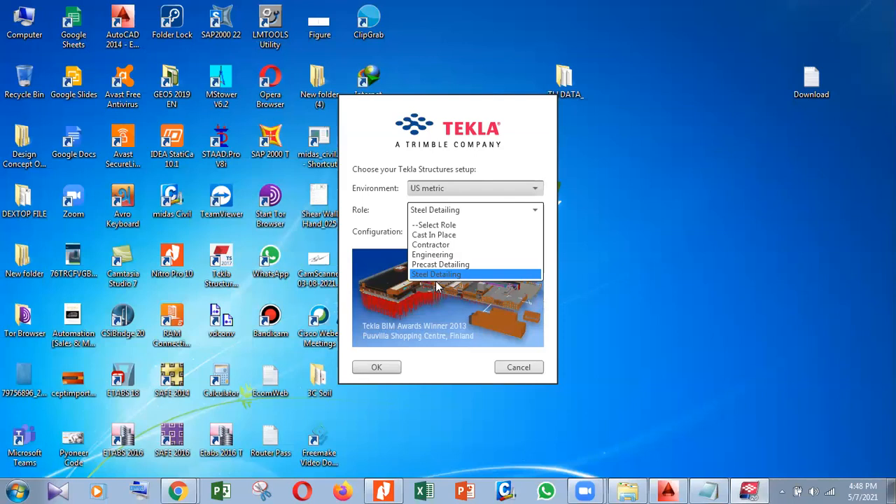
left_click(438, 215)
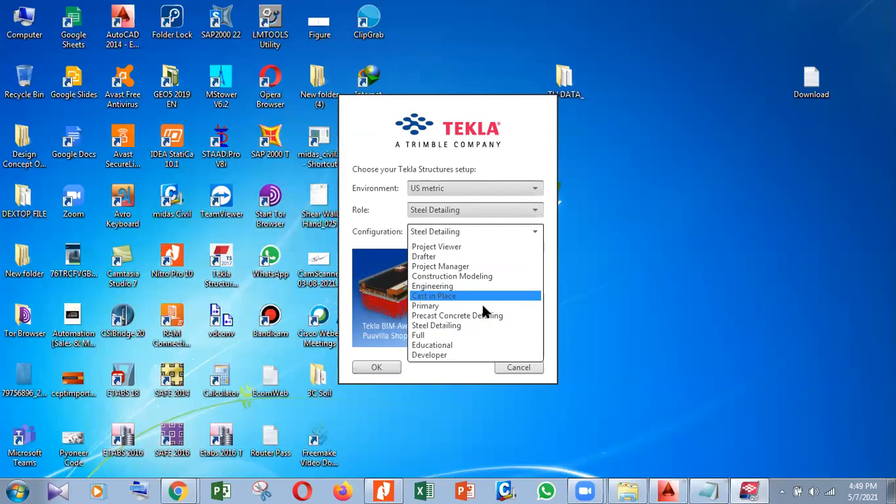
left_click(428, 116)
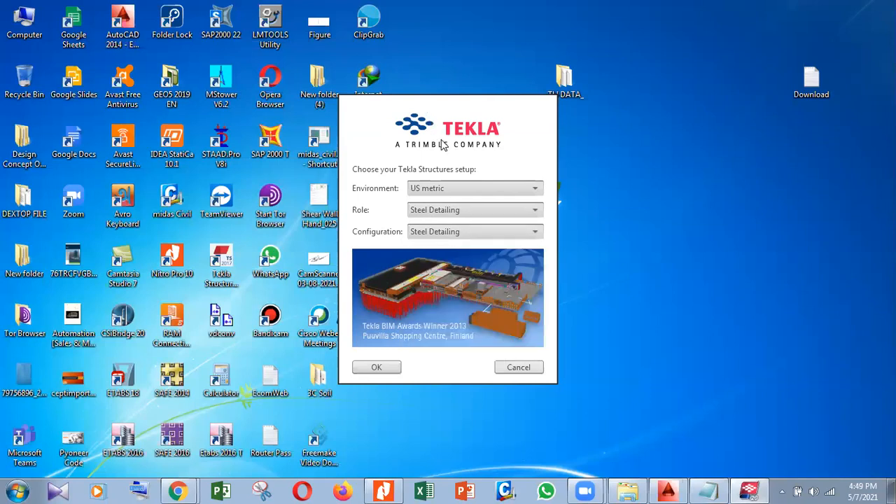
left_click(387, 168)
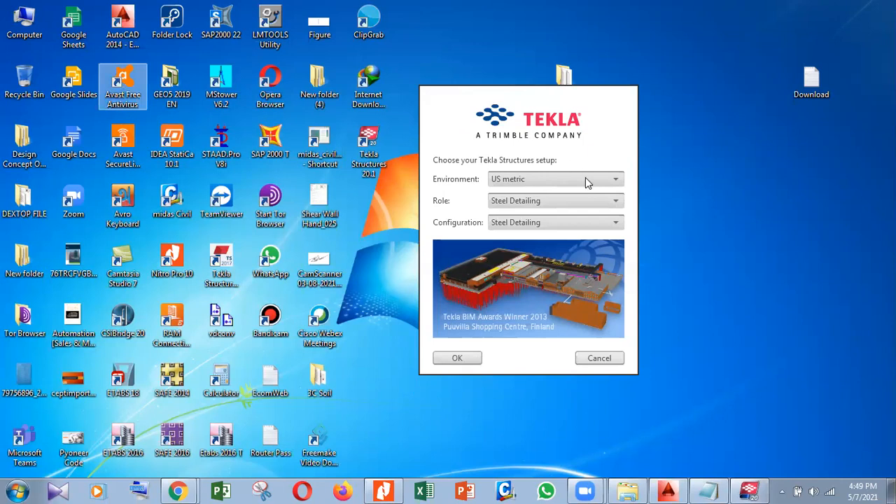
left_click(456, 358)
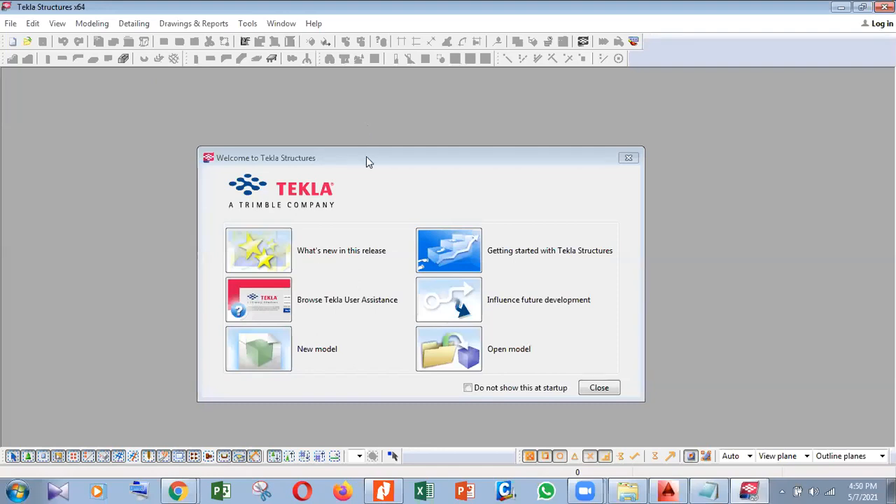
- Choose to open an existing model and set its source folder to E:\jewel\23M 4 LEGGED TOWER
left_click_drag(366, 157, 366, 122)
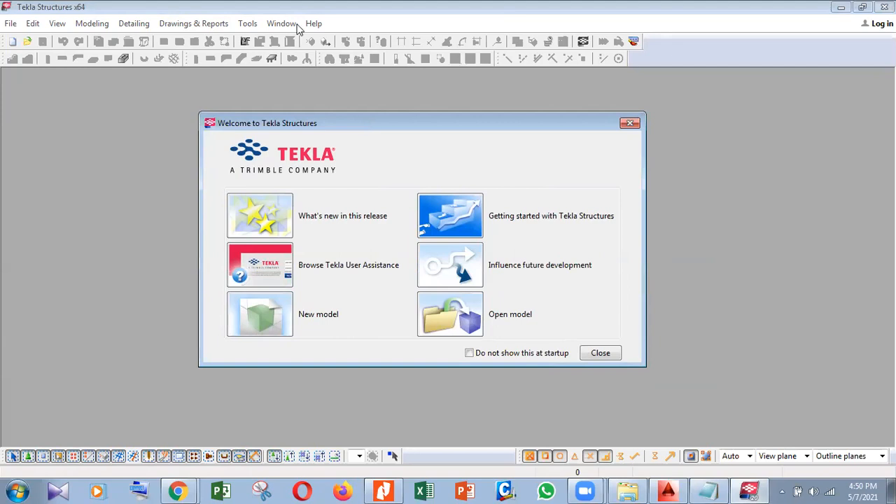
left_click(469, 331)
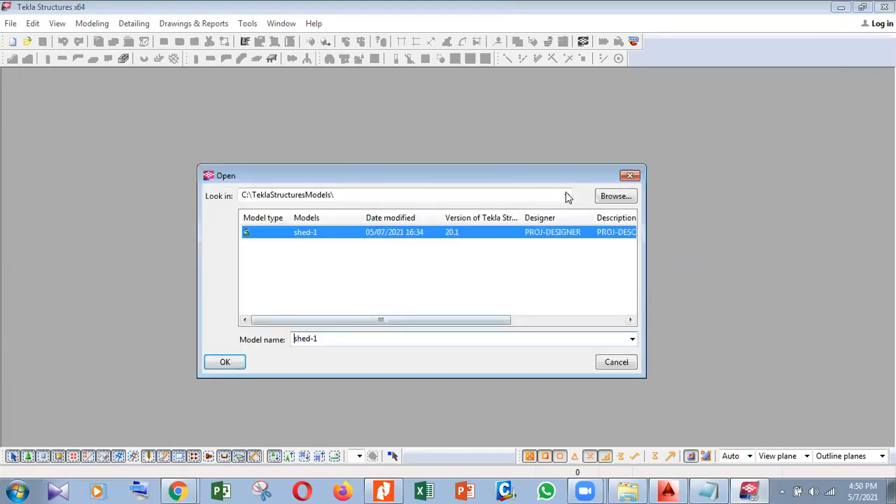
left_click(567, 196)
left_click(567, 195)
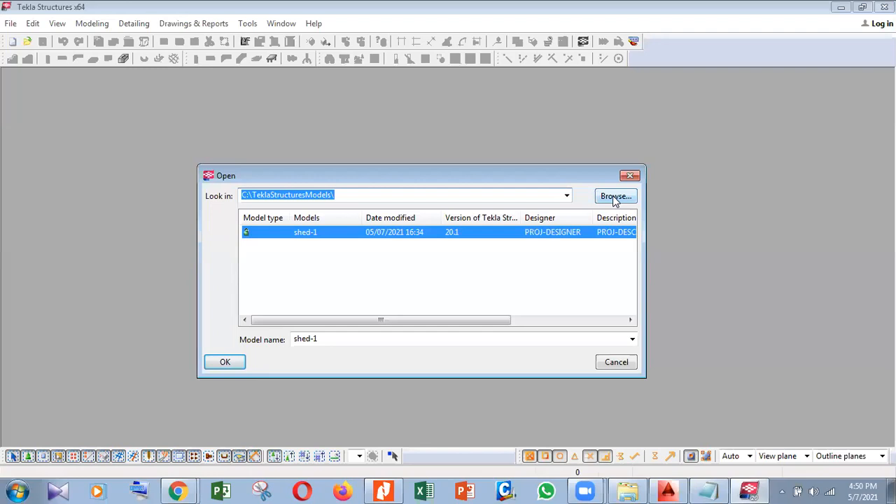
left_click(615, 197)
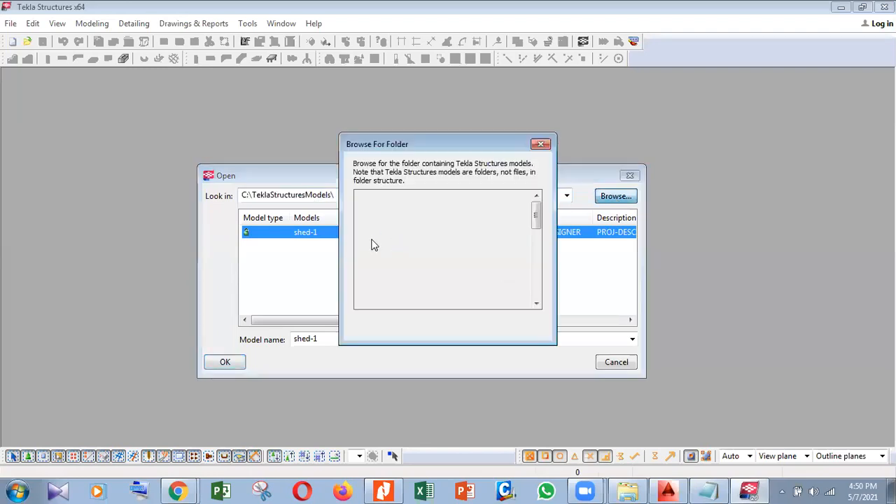
double_click(449, 240)
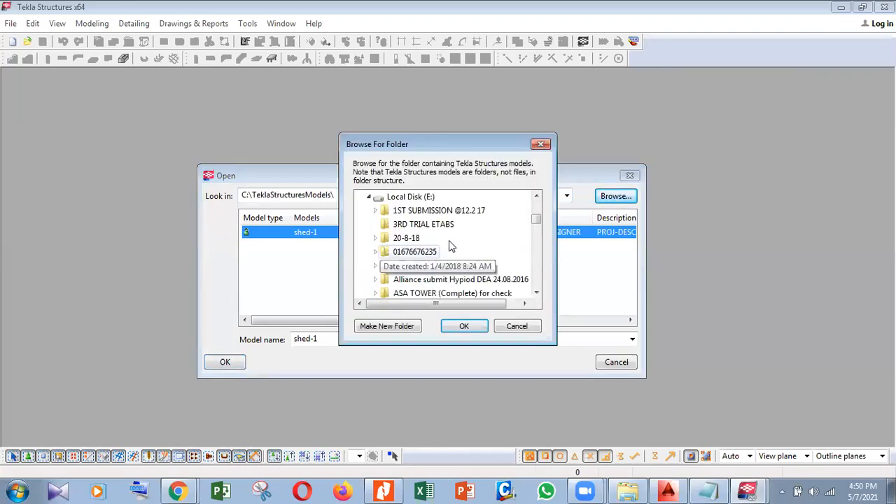
scroll(449, 240, "down", 3)
scroll(448, 240, "up", 1)
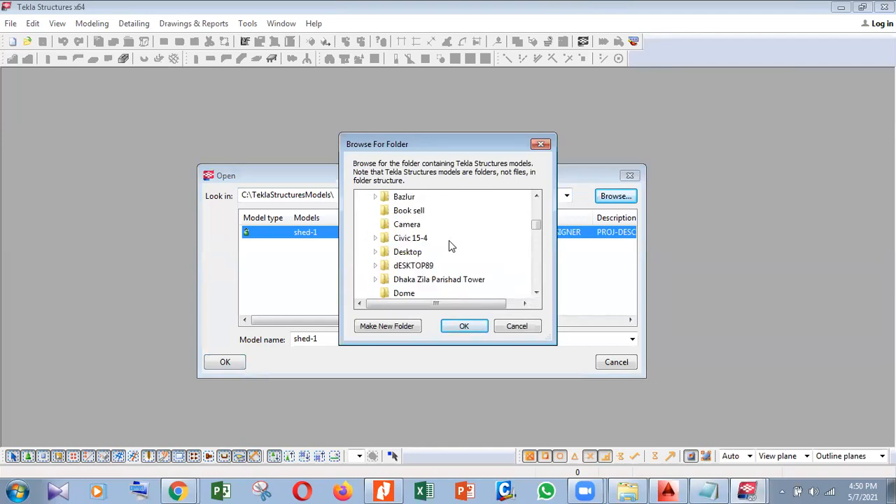
scroll(468, 262, "down", 3)
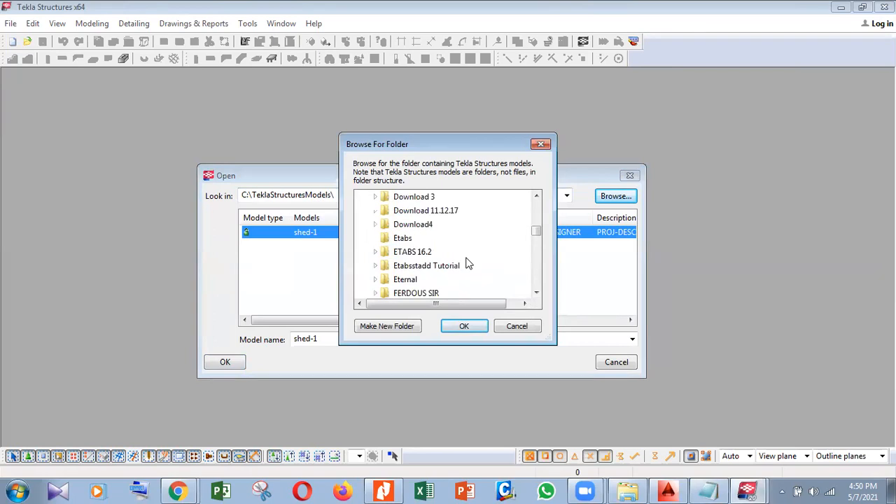
scroll(468, 263, "down", 2)
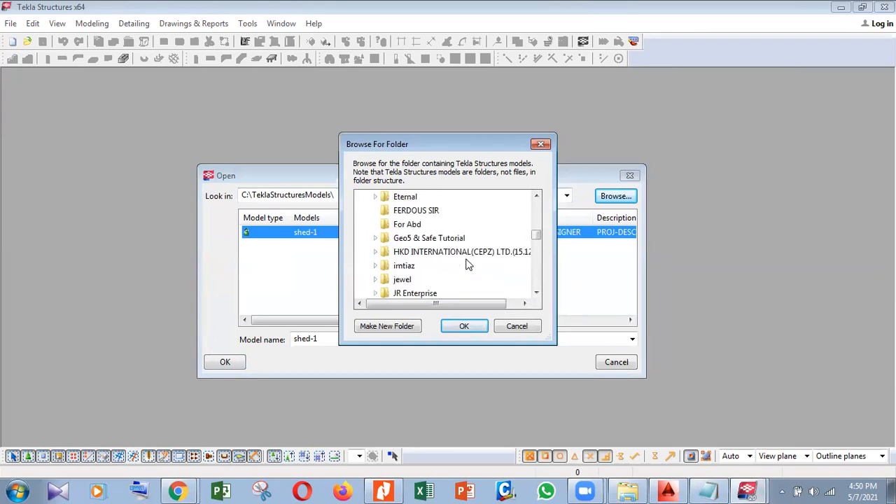
scroll(468, 264, "down", 1)
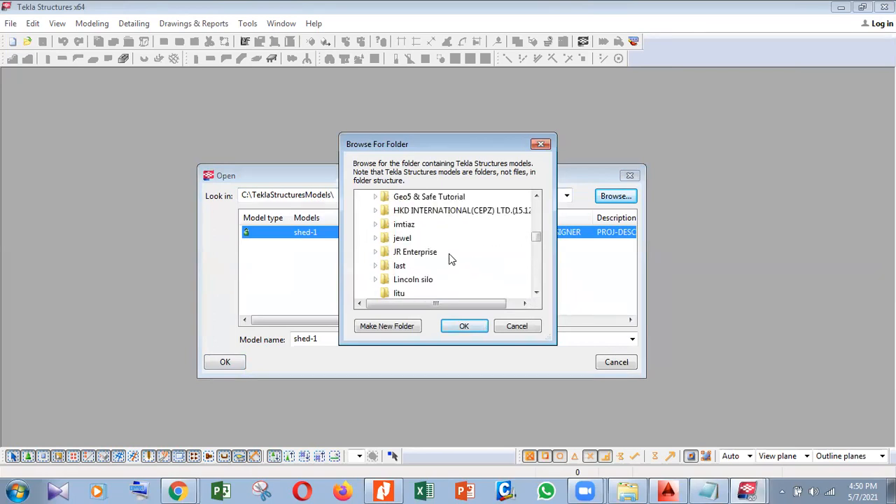
double_click(387, 243)
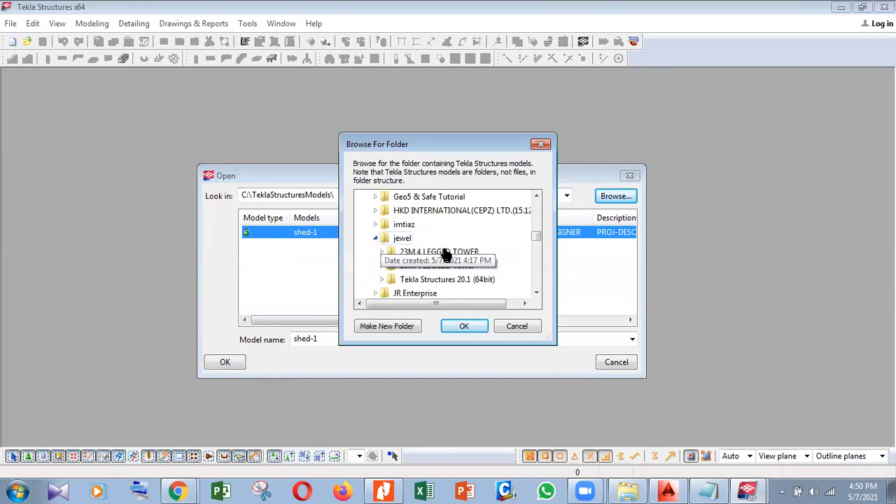
double_click(446, 253)
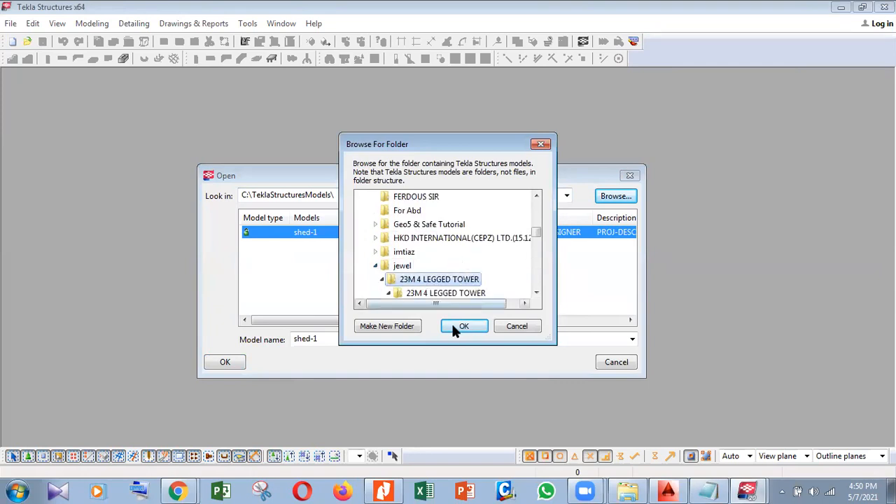
left_click(462, 326)
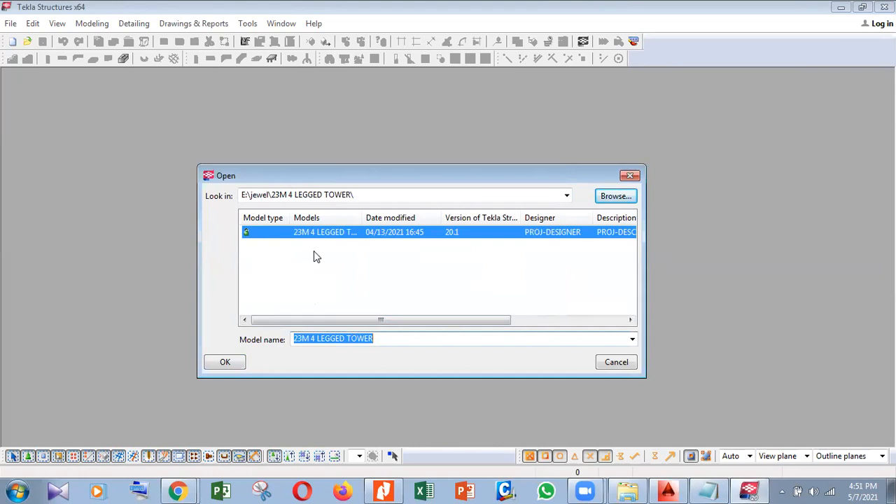
- Open the 23M 4 LEGGED TOWER model and show its 3d view maximized
left_click(226, 363)
left_click(225, 362)
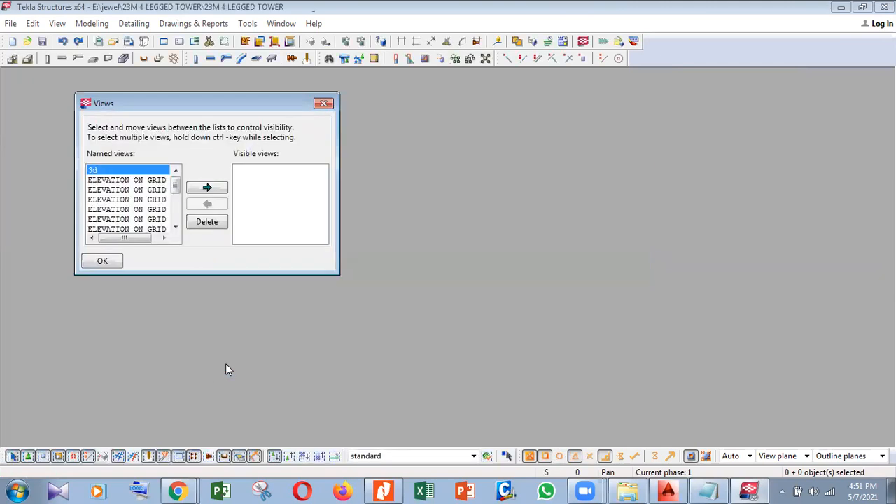
left_click(221, 188)
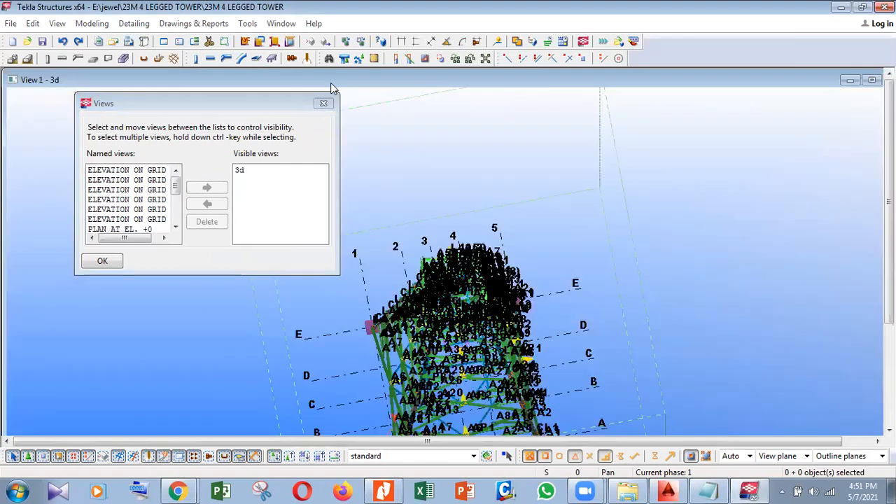
left_click(323, 103)
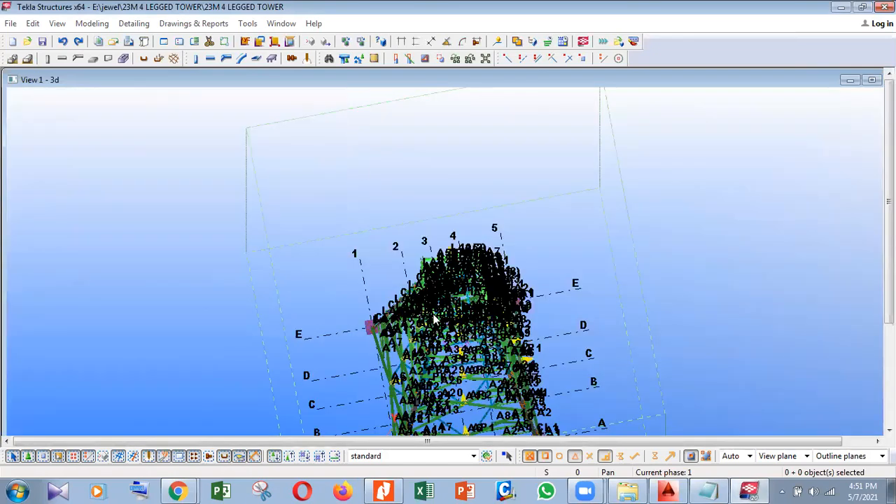
double_click(459, 80)
- Examine the tower in 3D, from the bracing and base plates at its legs to its full height
middle_click_drag(476, 189, 422, 176)
scroll(422, 177, "down", 3)
middle_click_drag(428, 320, 396, 306, "ctrl")
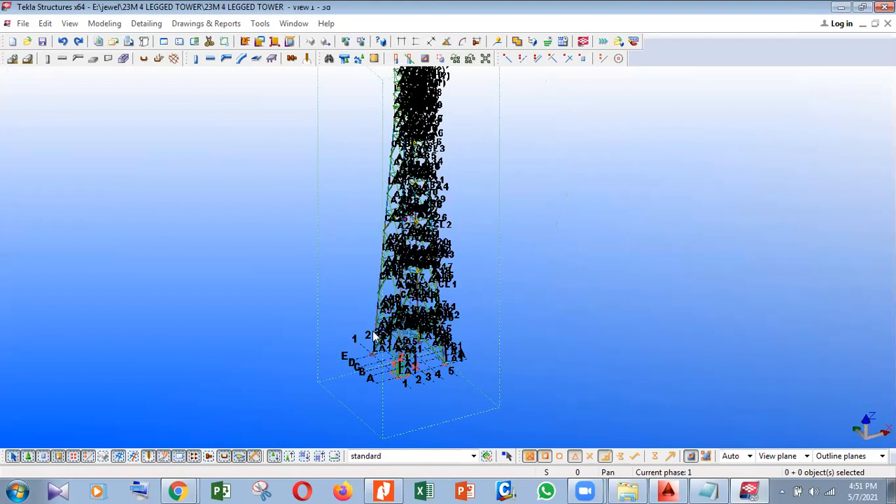
scroll(373, 336, "up", 5)
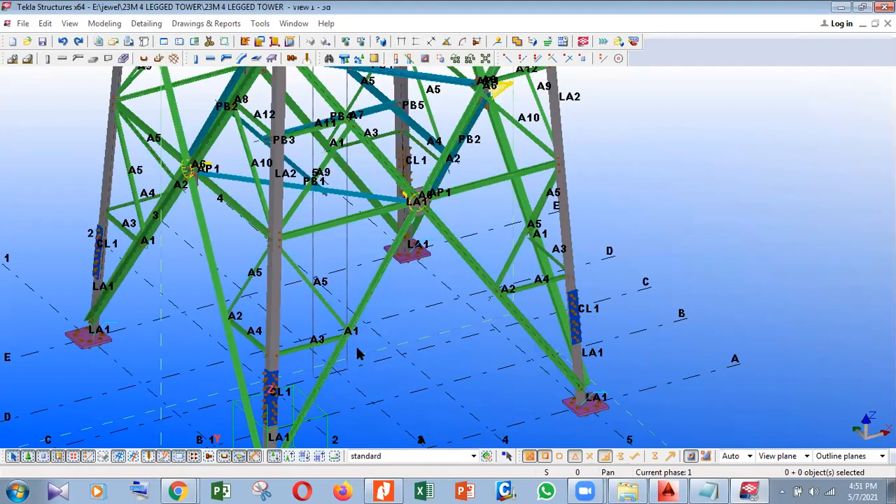
middle_click_drag(357, 348, 412, 351, "ctrl")
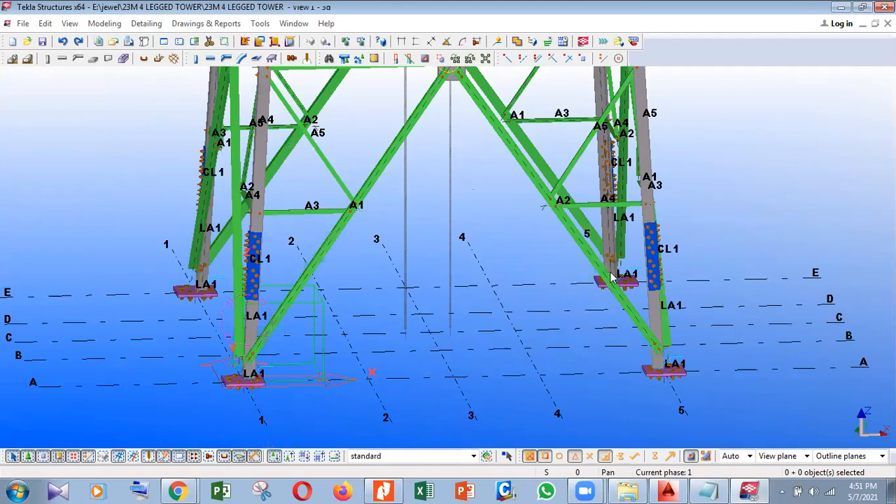
scroll(474, 375, "down", 2)
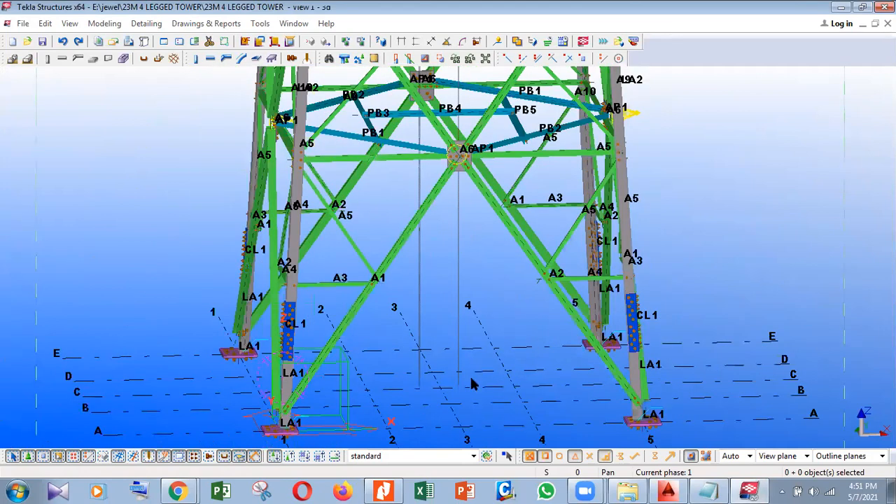
scroll(581, 319, "down", 5)
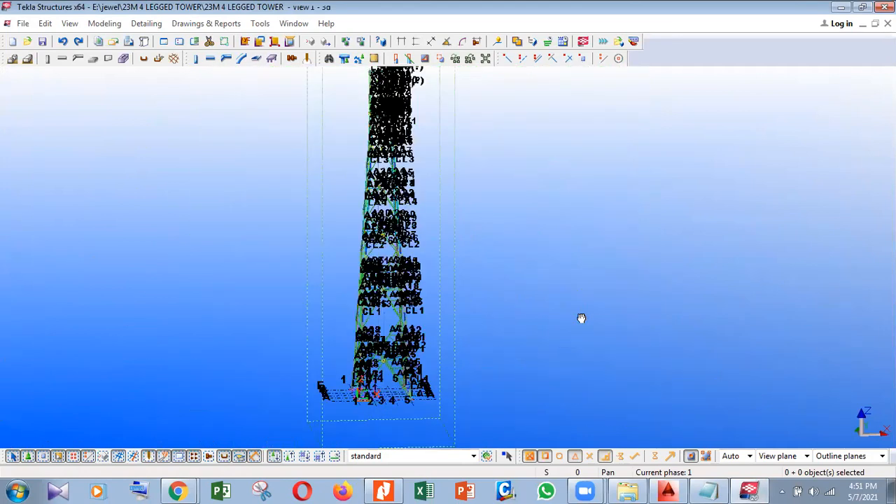
scroll(624, 272, "down", 1)
middle_click_drag(262, 315, 210, 309)
scroll(210, 308, "up", 1)
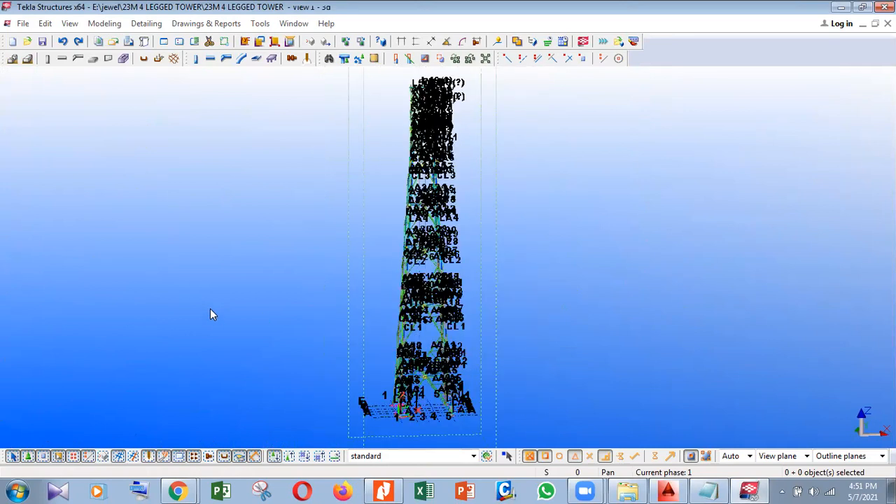
- Turn off the part labels in the advanced display settings of the tower's 3d view
double_click(220, 269)
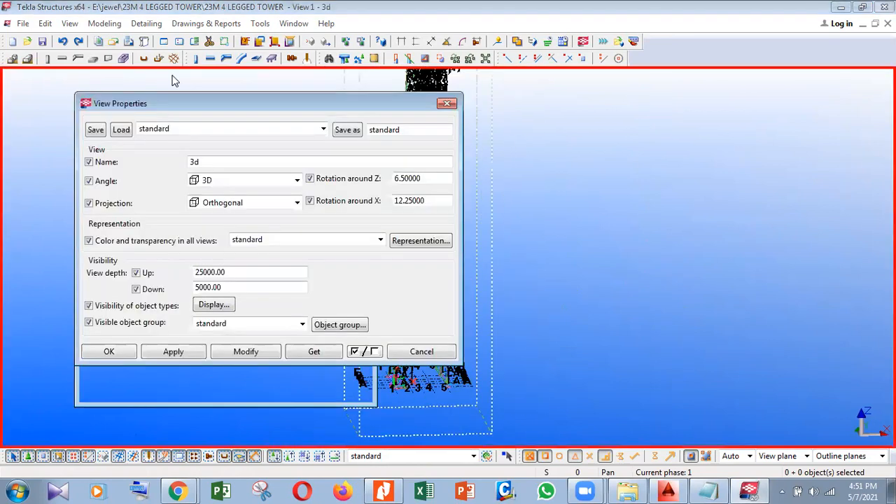
left_click(212, 360)
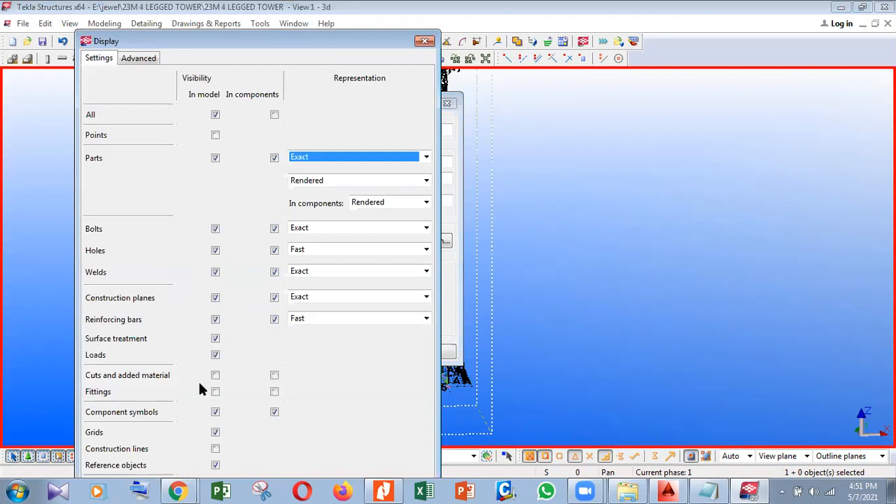
left_click(138, 58)
left_click_drag(240, 44, 232, 19)
left_click(175, 460)
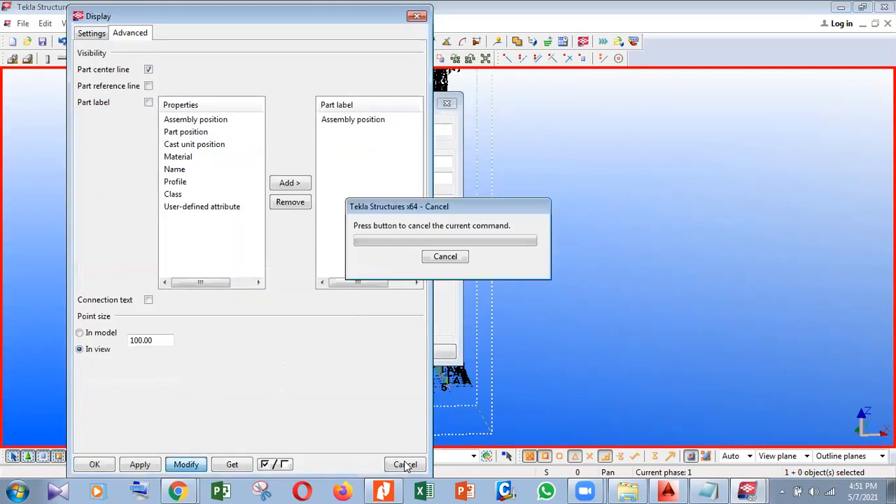
left_click(435, 354)
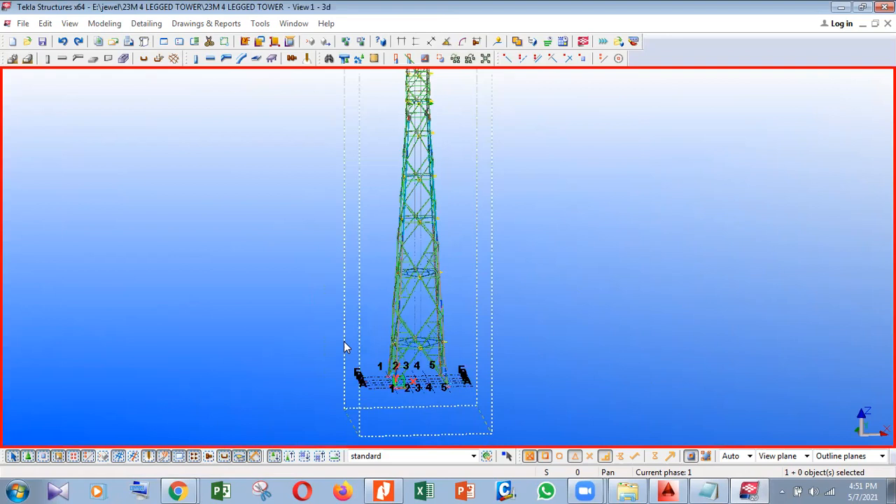
- Examine the tower in 3D, from the base plates and bolted leg splices up through the bracing to the top frame
scroll(347, 350, "up", 5)
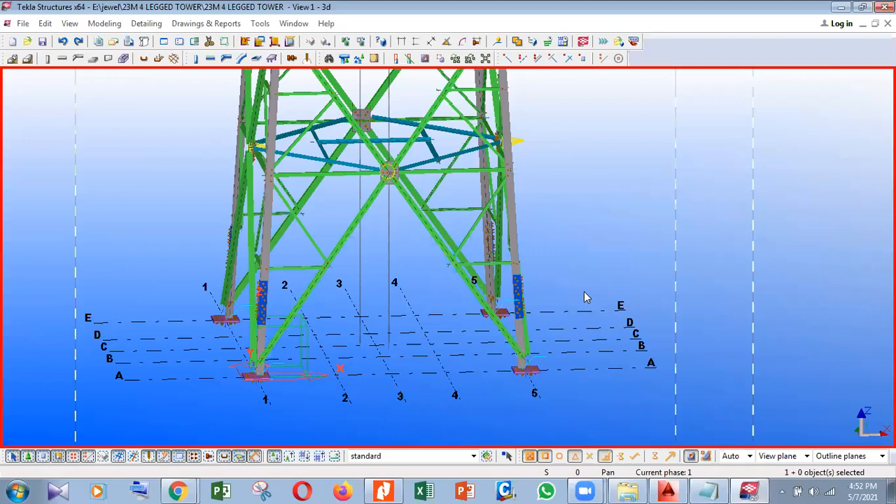
middle_click_drag(578, 279, 590, 330)
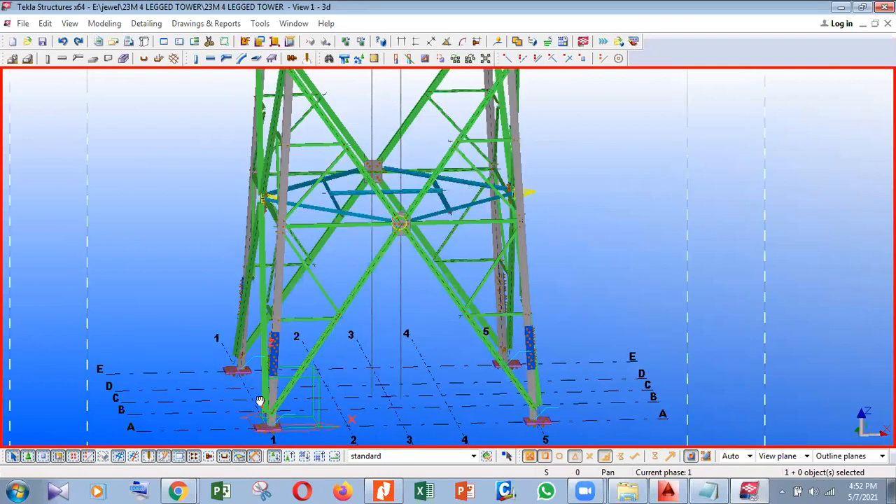
middle_click_drag(262, 408, 250, 402)
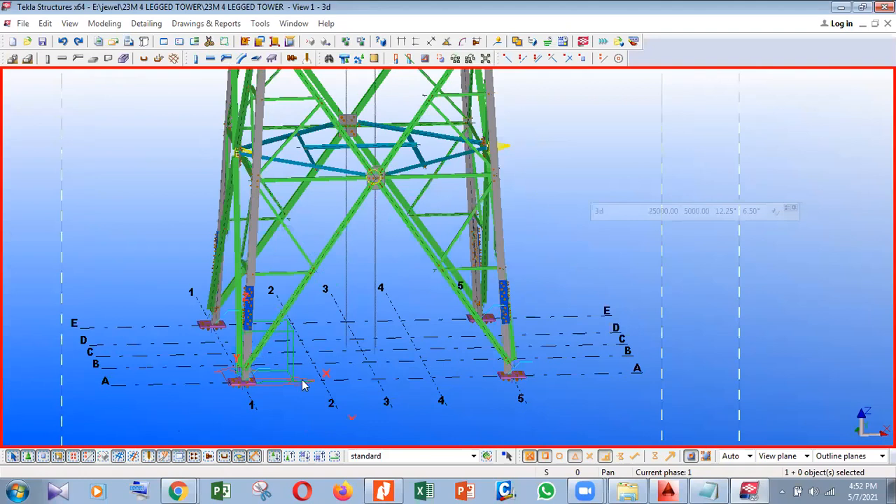
scroll(289, 380, "down", 1)
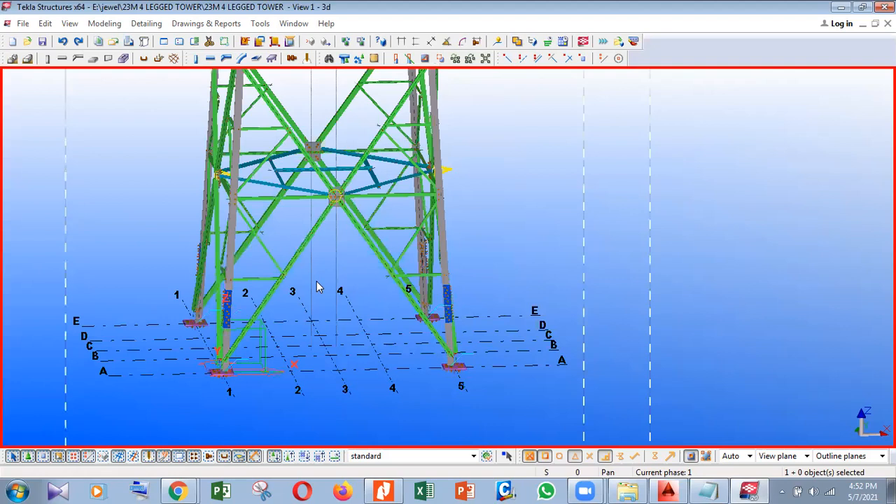
scroll(317, 287, "up", 5)
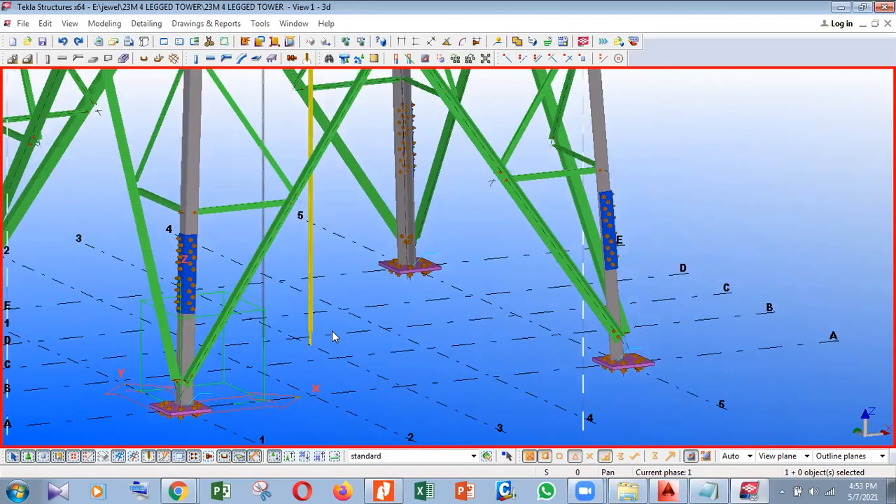
middle_click_drag(332, 332, 328, 345)
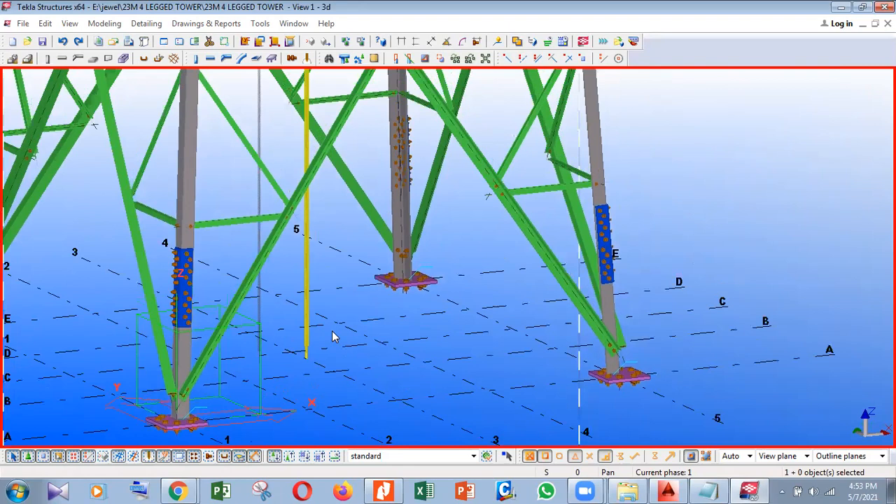
middle_click_drag(332, 336, 331, 354)
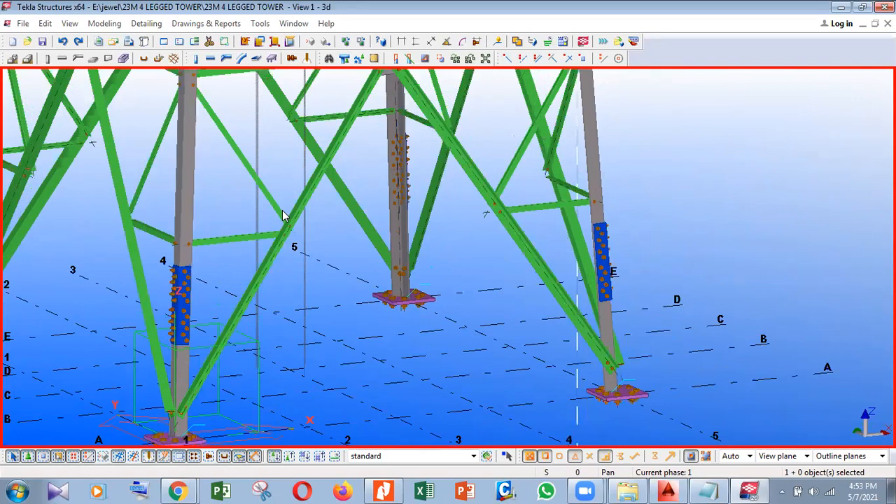
scroll(270, 360, "down", 5)
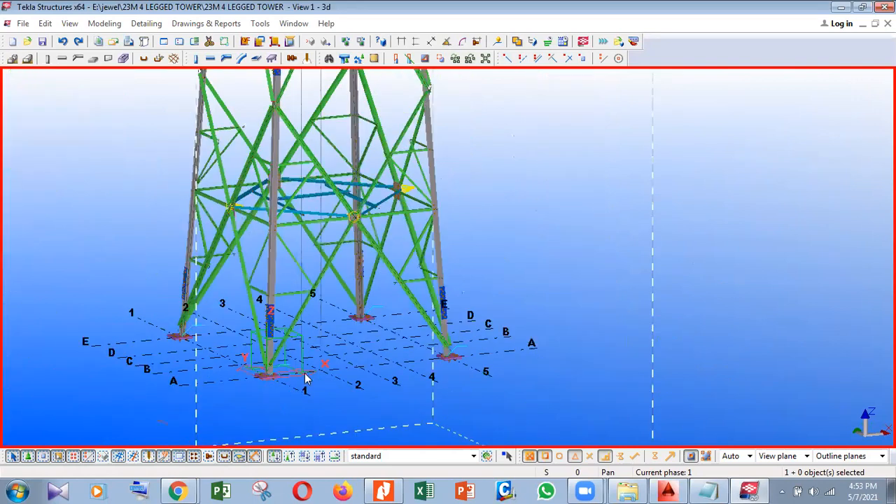
middle_click_drag(280, 366, 193, 348, "ctrl")
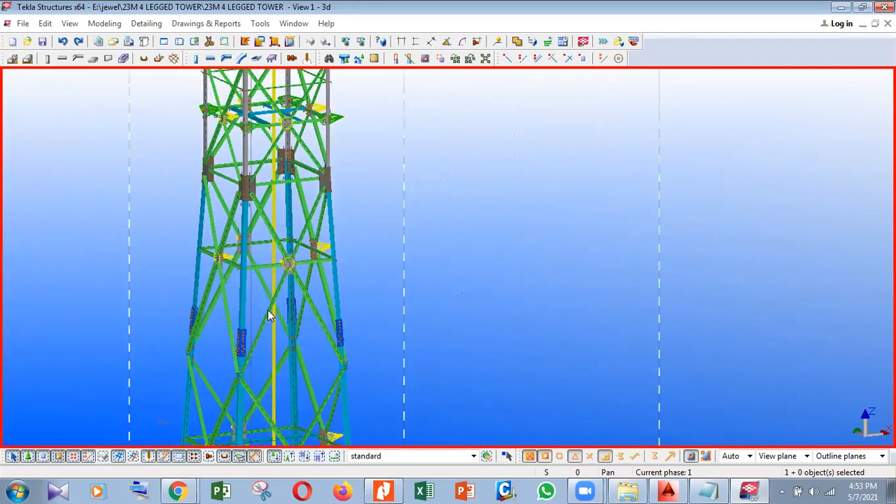
scroll(267, 309, "up", 5)
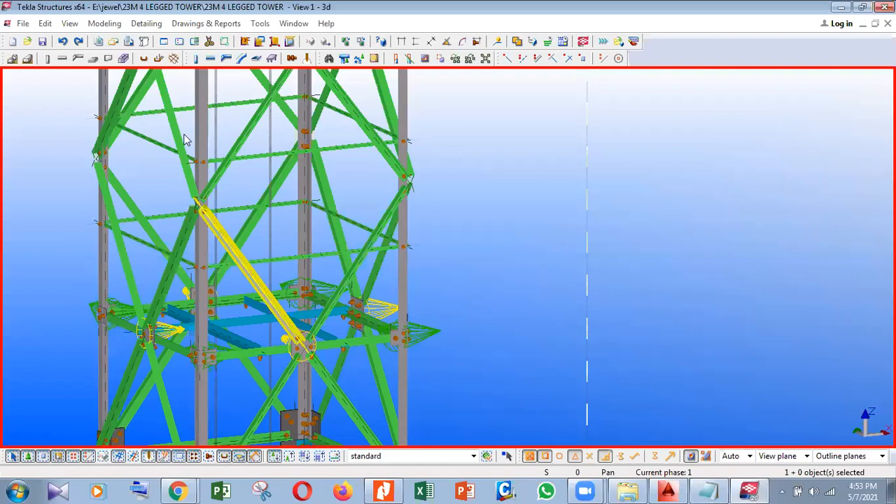
scroll(185, 139, "down", 4)
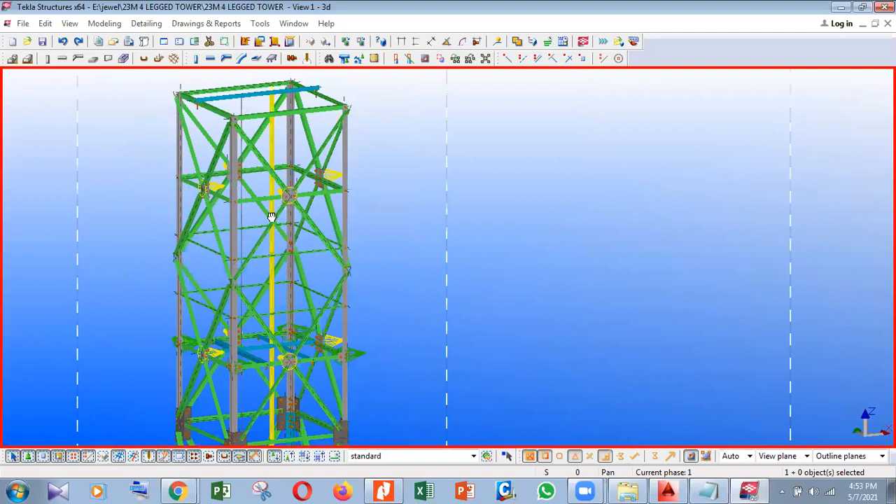
scroll(221, 182, "up", 4)
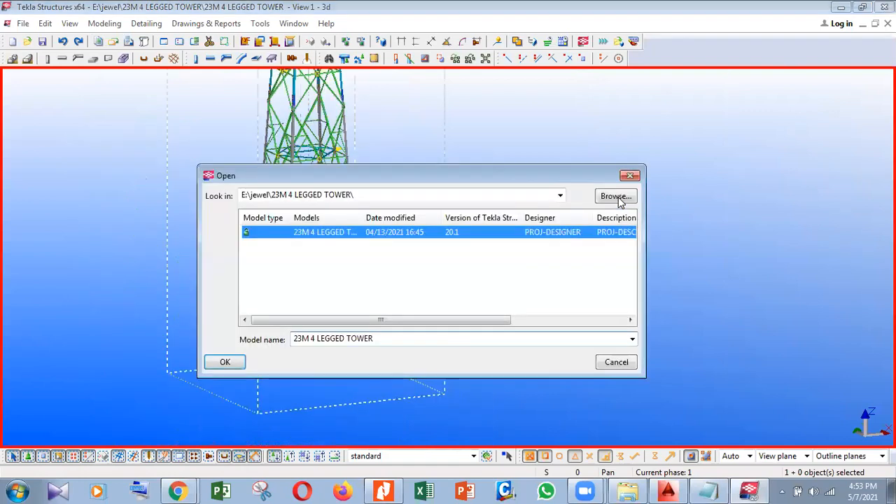
- Choose to open another model and set its source folder to E:\jewel\50m 4 LEGGED Tower
left_click(560, 195)
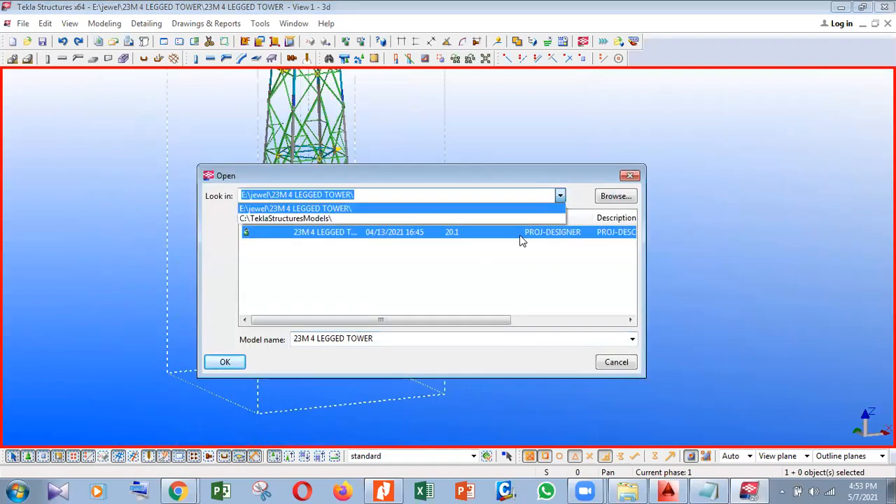
left_click(535, 209)
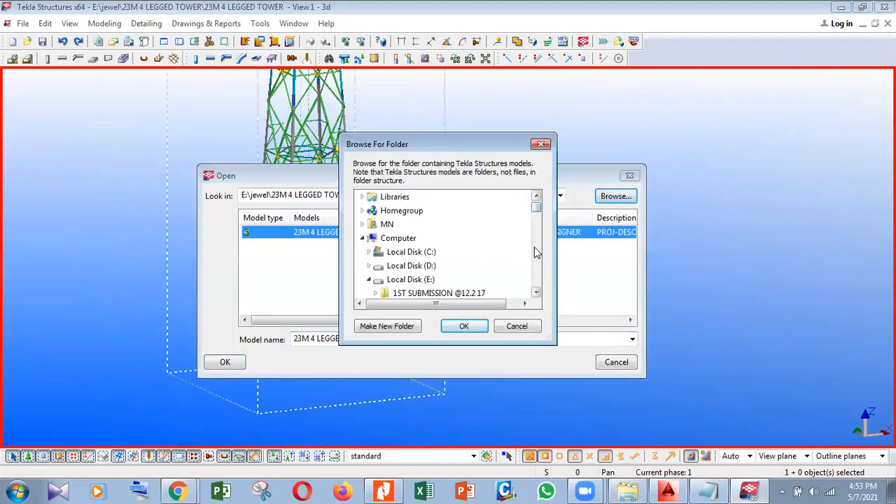
scroll(534, 261, "down", 10)
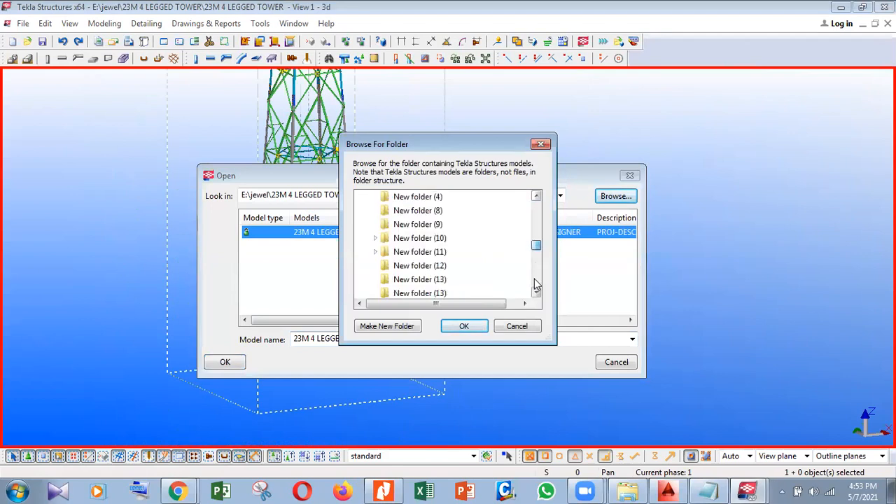
scroll(525, 249, "down", 5)
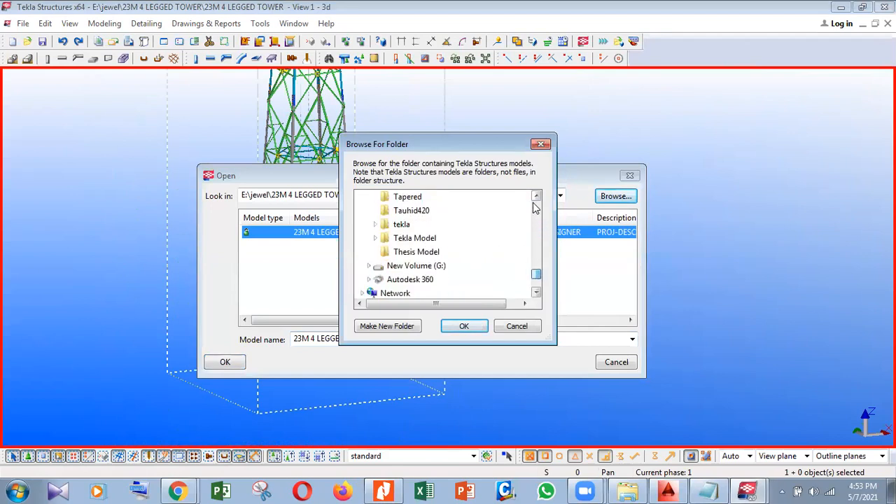
scroll(535, 202, "down", 1)
left_click(535, 200)
left_click(536, 200)
left_click(535, 199)
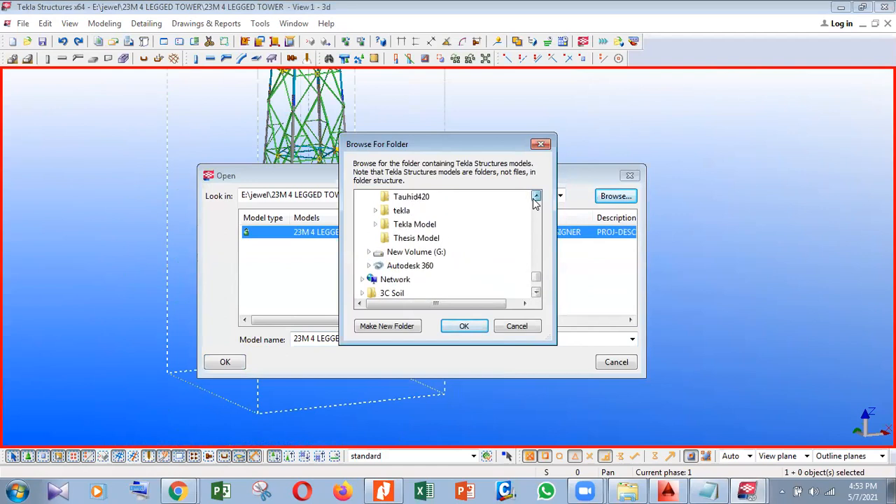
left_click(535, 200)
left_click(535, 199)
left_click(536, 199)
left_click(536, 200)
left_click(536, 199)
left_click(535, 199)
left_click(535, 200)
left_click(535, 200)
left_click(536, 200)
left_click(535, 199)
double_click(536, 200)
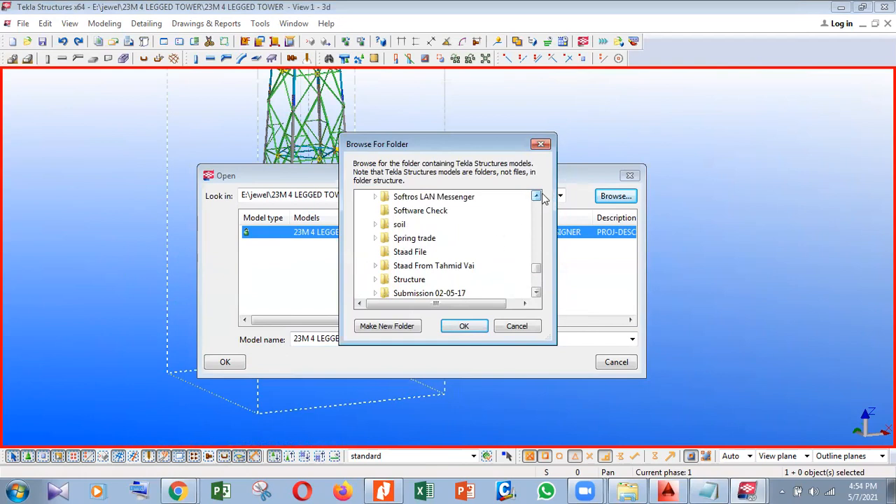
left_click(536, 197)
left_click(536, 197)
left_click(537, 197)
left_click(537, 198)
left_click(536, 197)
left_click(536, 197)
left_click(537, 197)
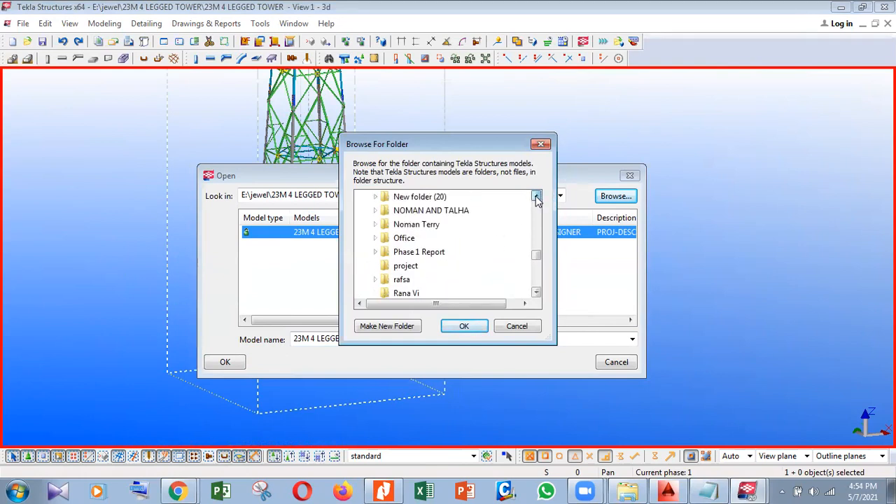
left_click(537, 198)
left_click(537, 197)
left_click(537, 197)
left_click(536, 198)
left_click(536, 198)
left_click(536, 197)
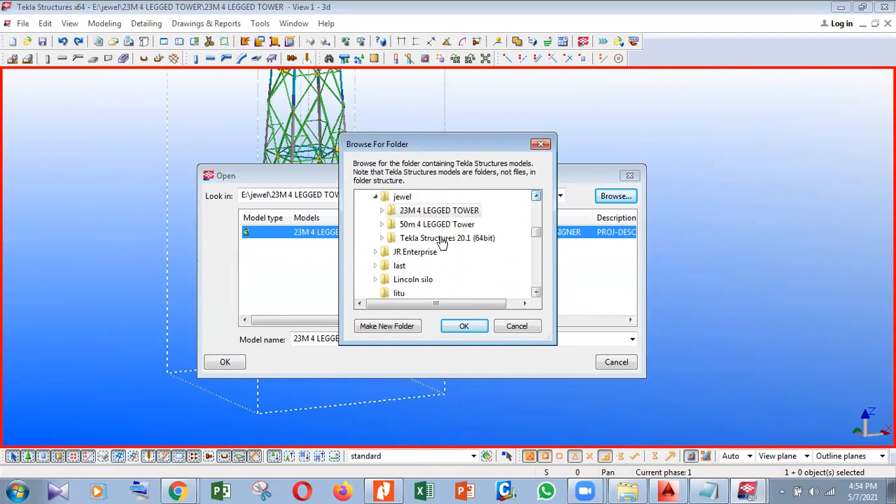
left_click(436, 226)
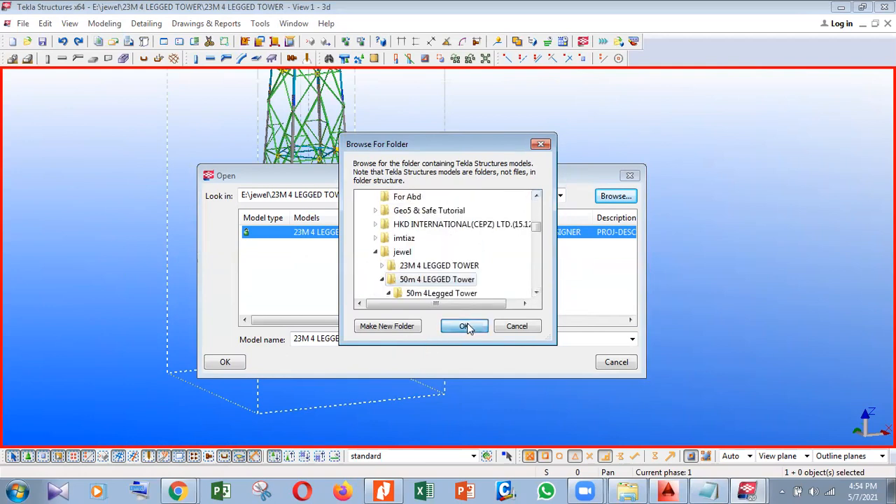
left_click(465, 327)
- Open the 50m 4Legged Tower model, dismiss the drawing list and show the 3d view
double_click(369, 236)
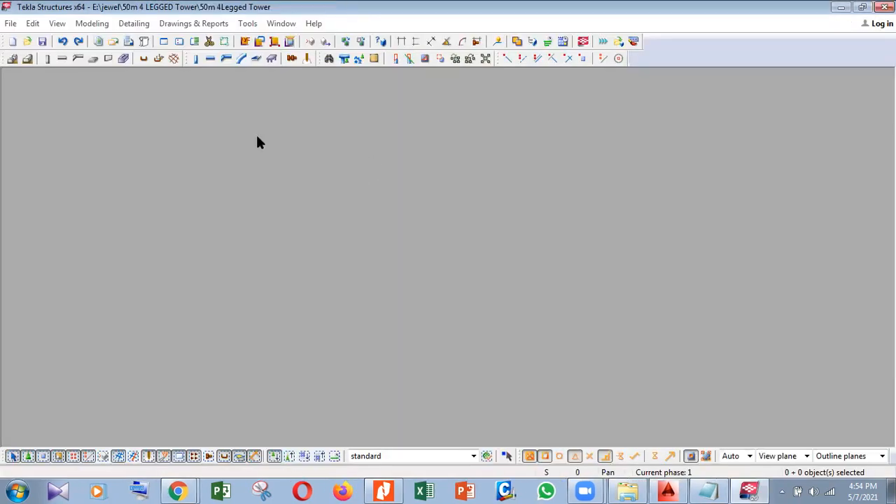
left_click(133, 44)
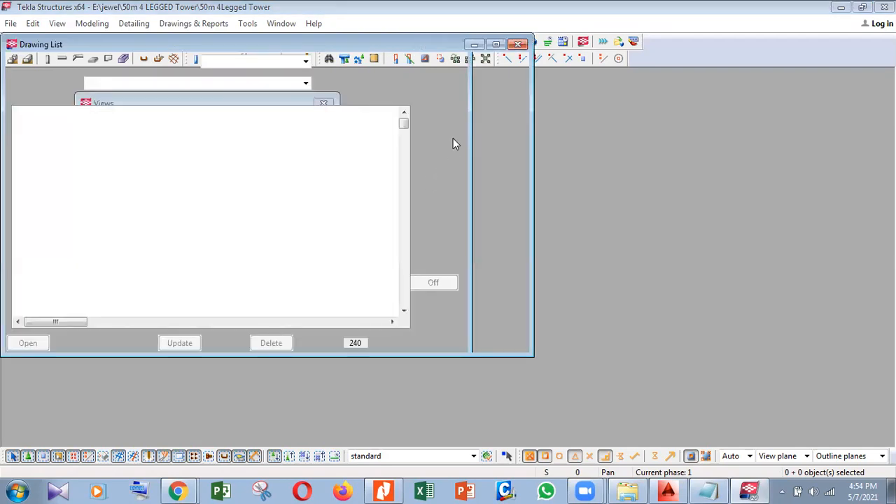
left_click(512, 47)
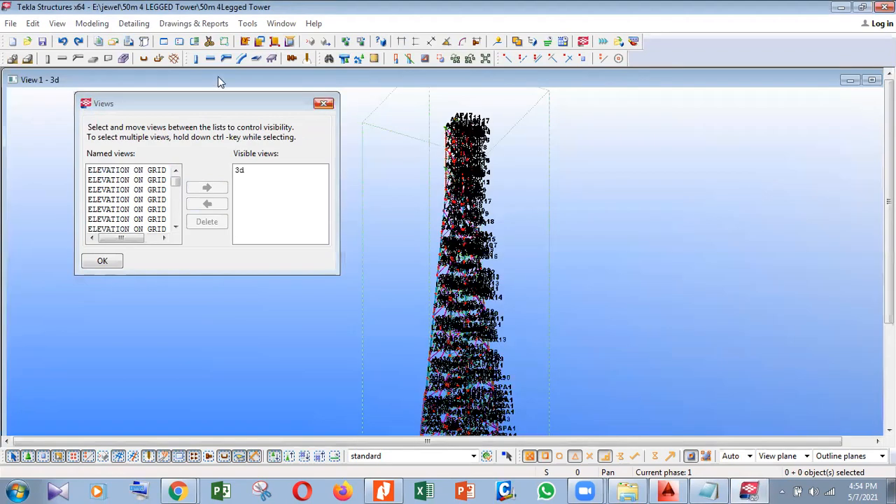
- Hide the part labels in the 50 m tower's 3d view and maximize the view
double_click(152, 108)
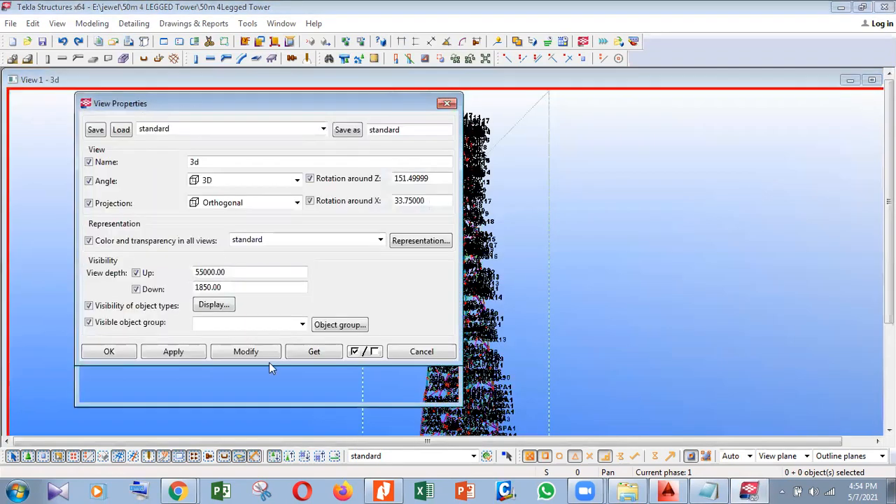
left_click(152, 465)
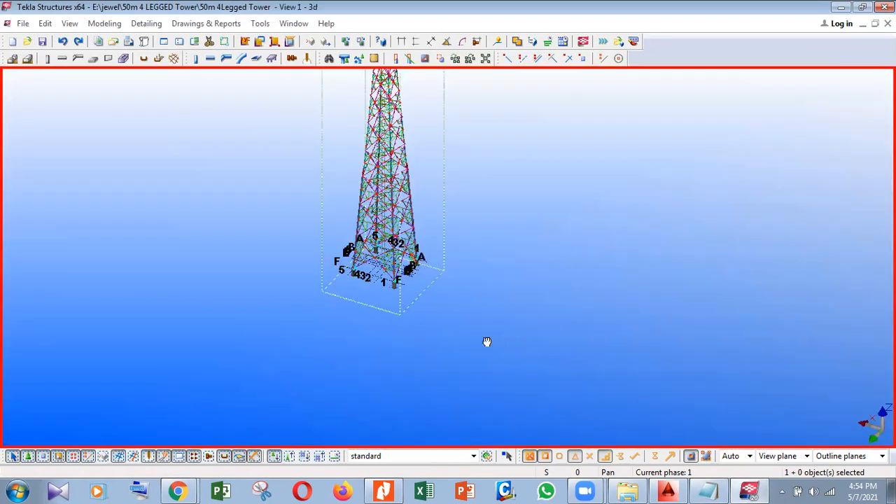
- Examine the 50 m tower's anchor bolts, base plates and lower bracing in 3D, including the bolted leg connections up close
scroll(425, 315, "up", 5)
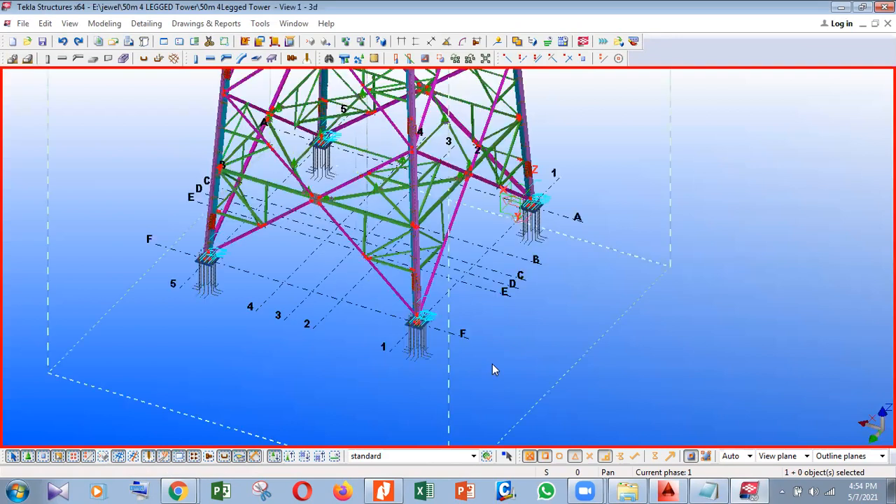
scroll(504, 294, "down", 2)
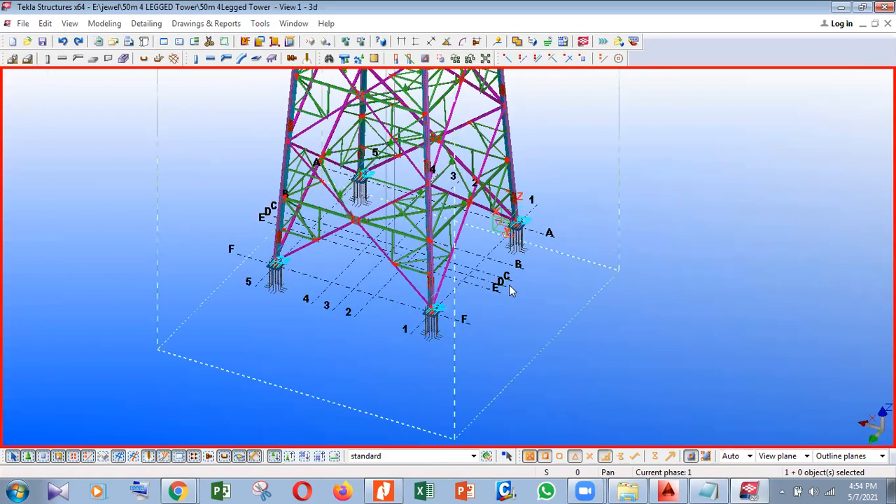
middle_click_drag(431, 341, 450, 344, "ctrl")
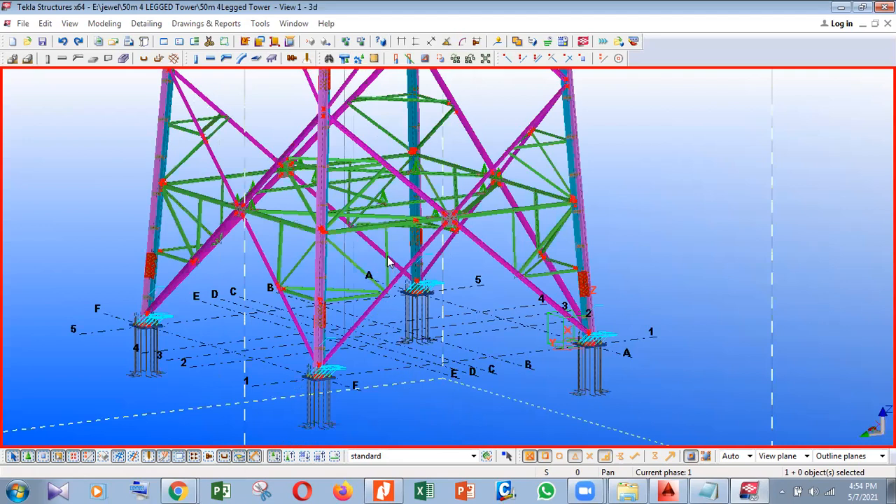
middle_click_drag(385, 304, 386, 304, "ctrl")
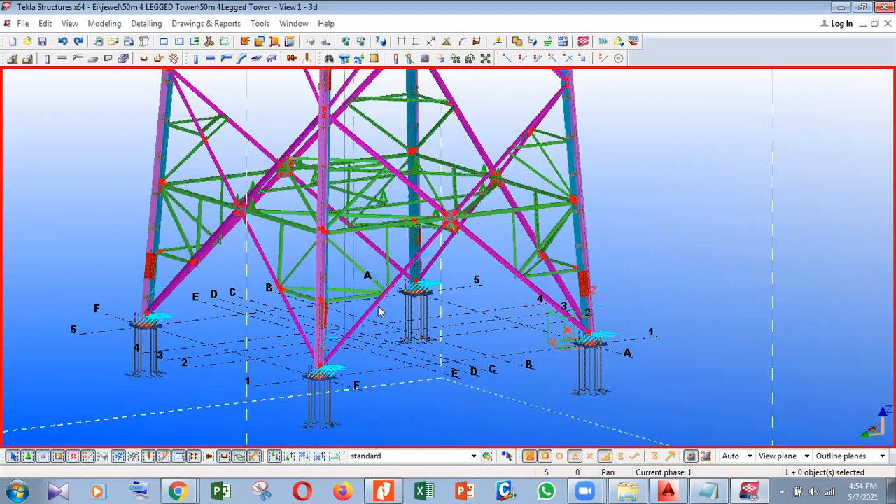
scroll(423, 315, "up", 5)
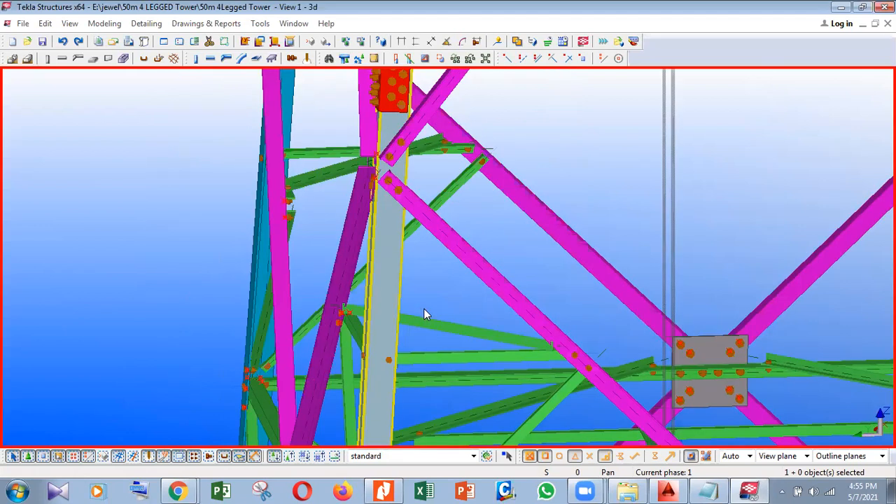
- Examine the bolted connection of the magenta bracing angles to the blue leg below the red splice plate, selecting the individual members
scroll(423, 314, "up", 5)
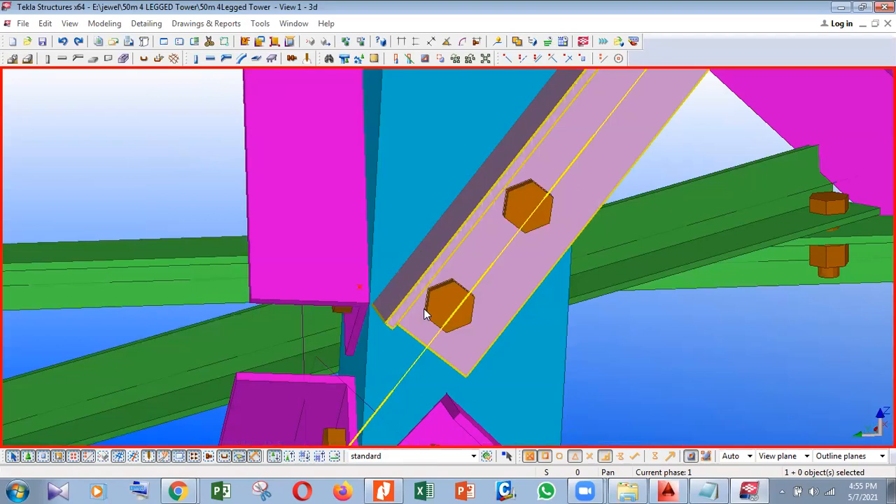
middle_click_drag(406, 316, 392, 334, "ctrl")
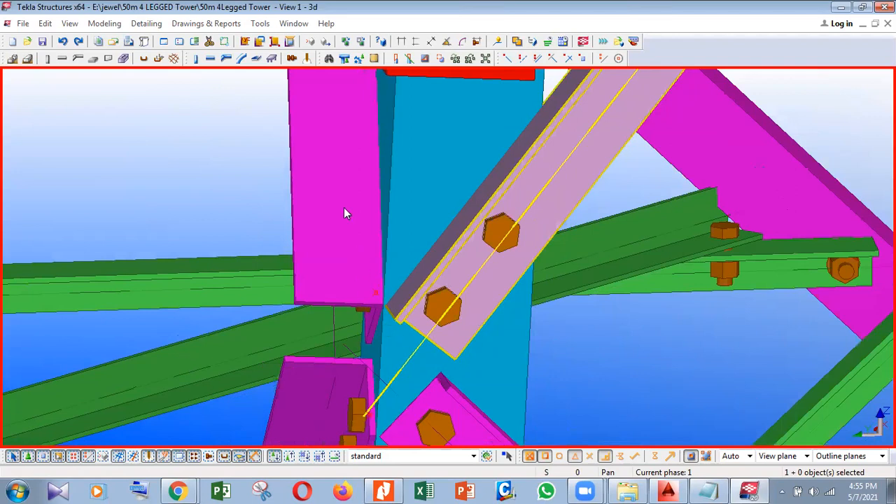
left_click(268, 385)
scroll(385, 348, "down", 2)
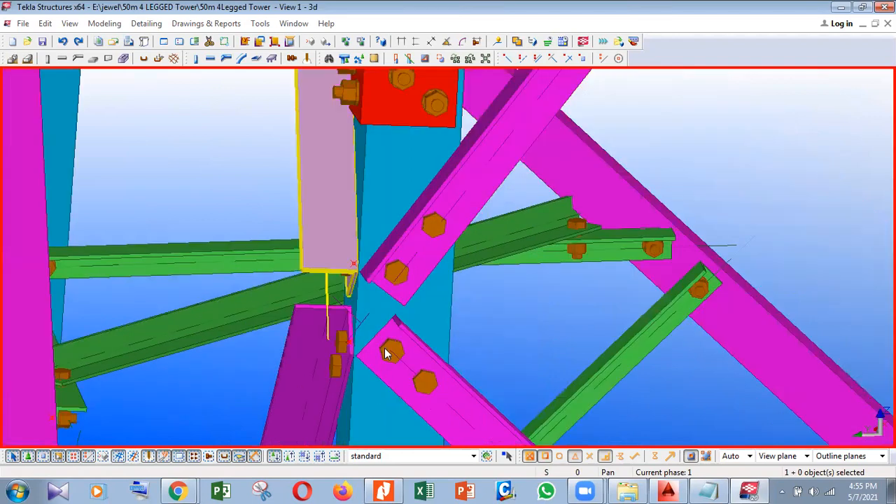
left_click(384, 348)
left_click(529, 336)
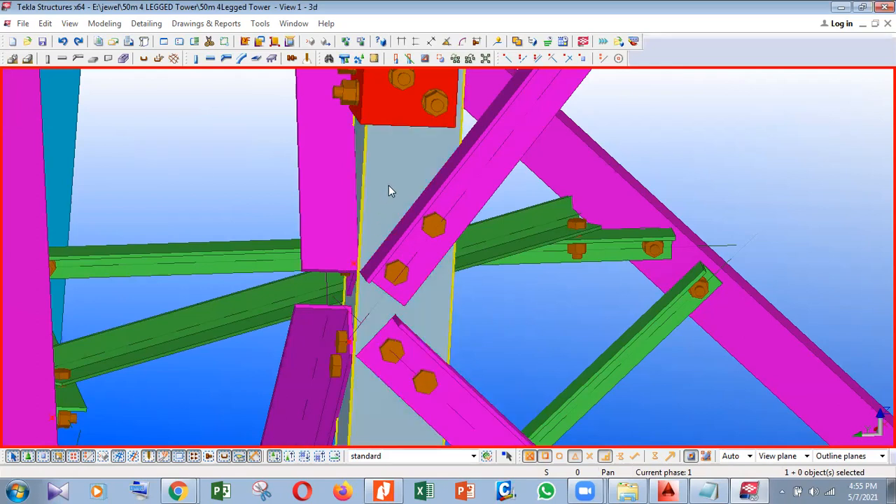
left_click(467, 125)
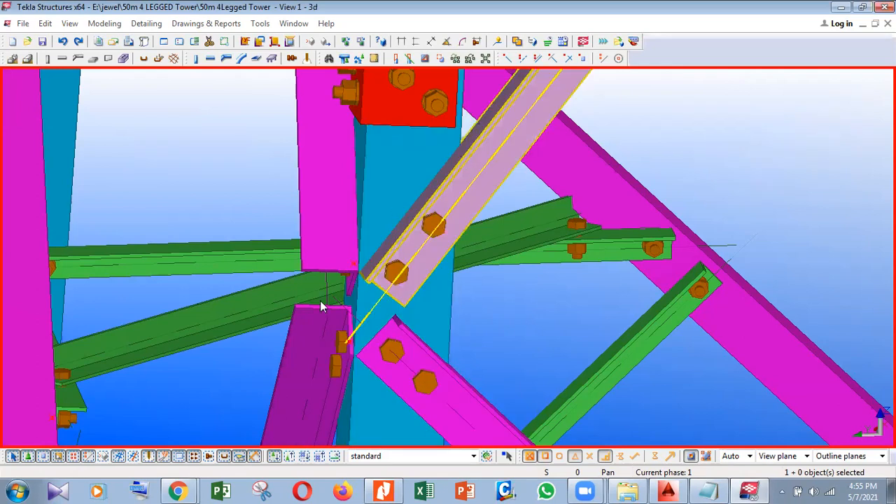
left_click(340, 371)
scroll(341, 371, "up", 3)
scroll(339, 357, "up", 1)
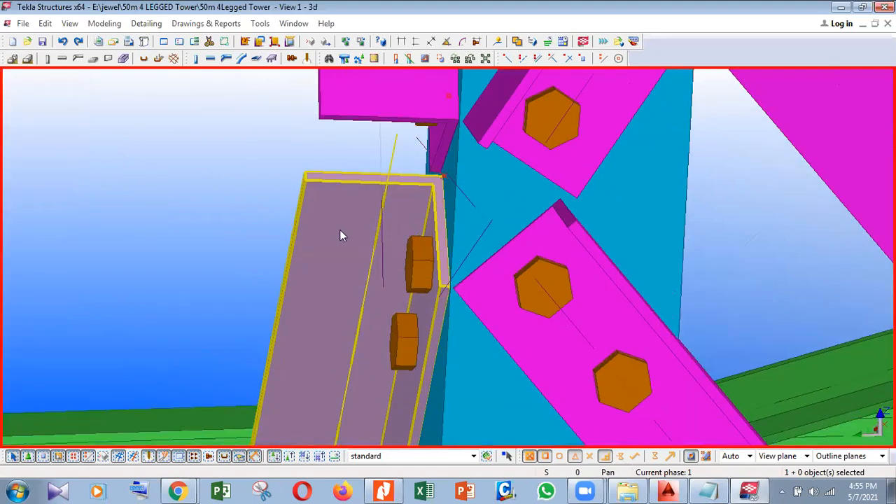
- Examine up close the clipped corners where the two lower bracing angles meet at the leg's outer edge
scroll(339, 229, "down", 8)
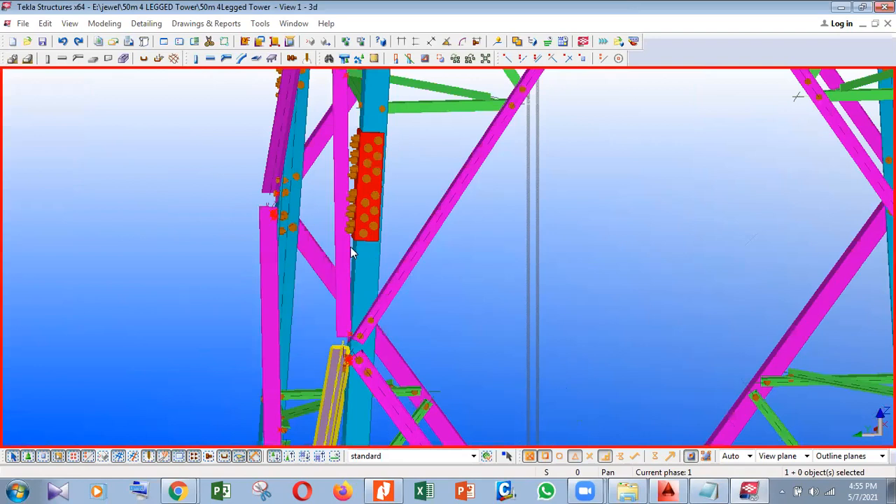
scroll(345, 273, "up", 10)
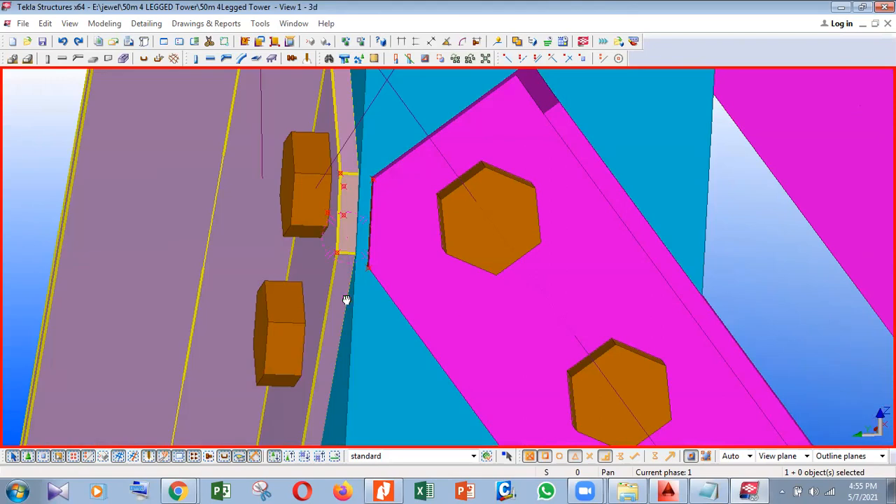
middle_click_drag(395, 260, 356, 249, "ctrl")
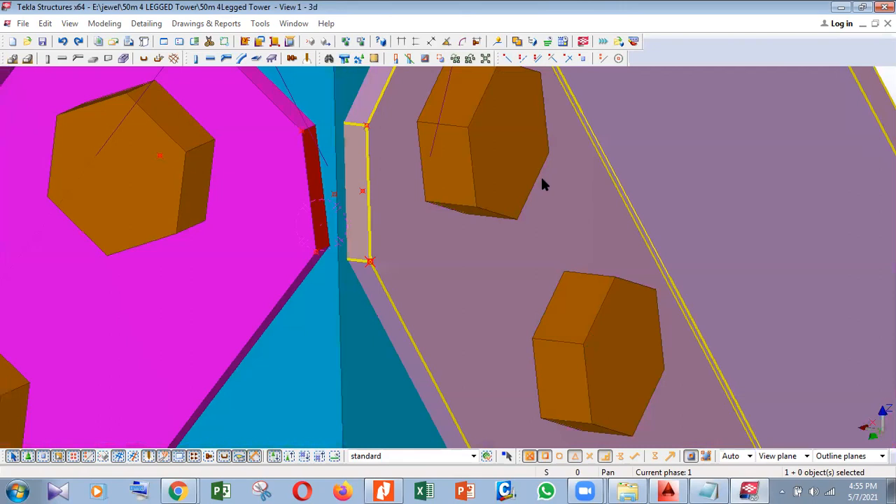
middle_click_drag(540, 179, 527, 249, "ctrl")
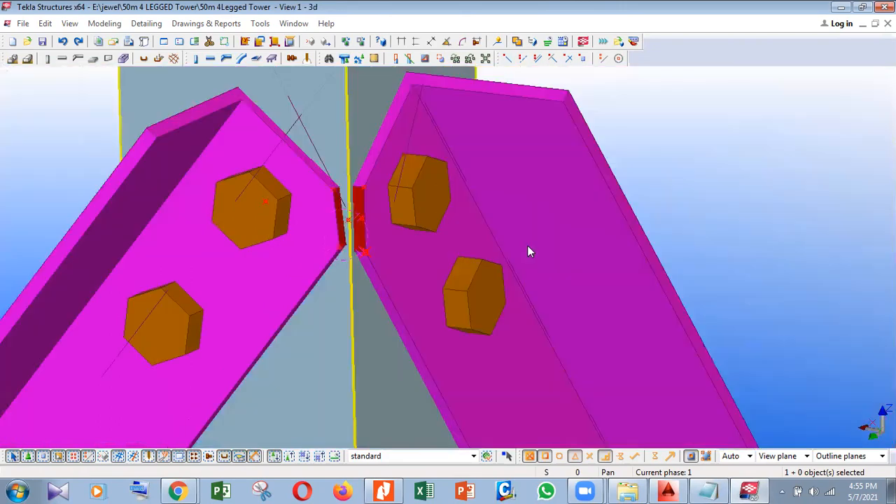
scroll(354, 260, "down", 4)
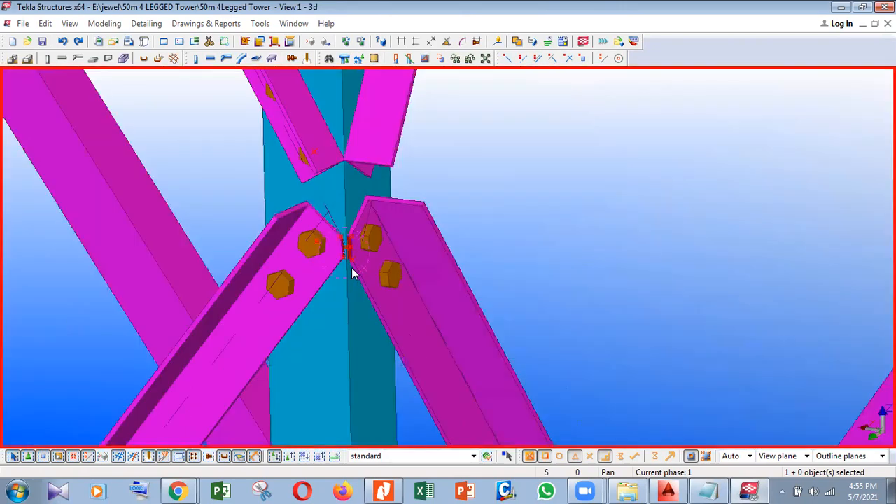
scroll(351, 269, "up", 4)
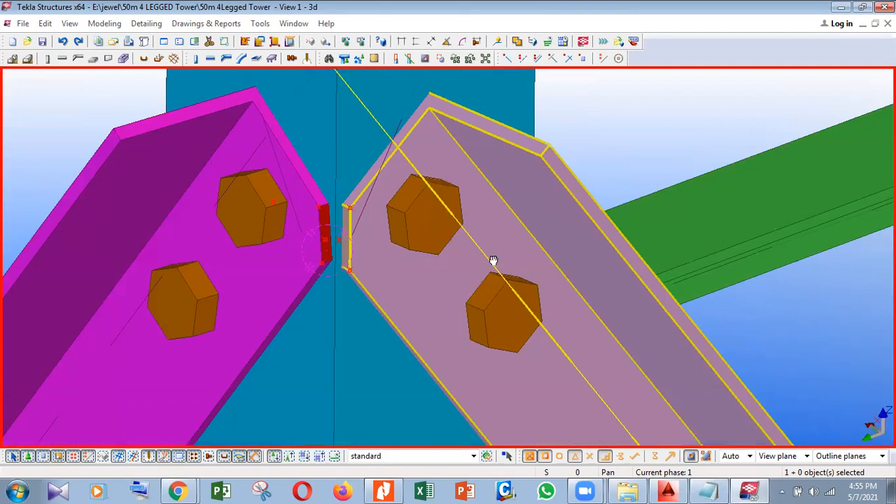
- Bring the whole 50 m tower into view and switch to the Tekla course outline PDF in Nitro Pro
scroll(507, 266, "down", 5)
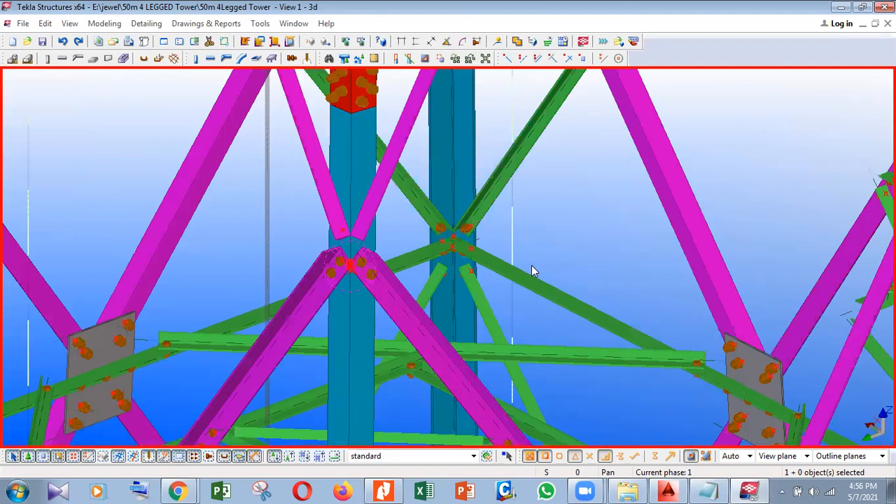
scroll(531, 267, "down", 2)
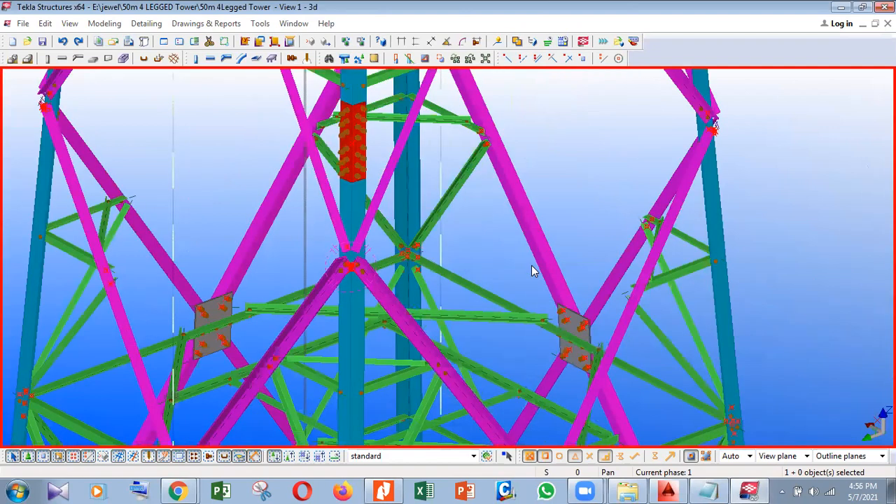
scroll(532, 267, "down", 6)
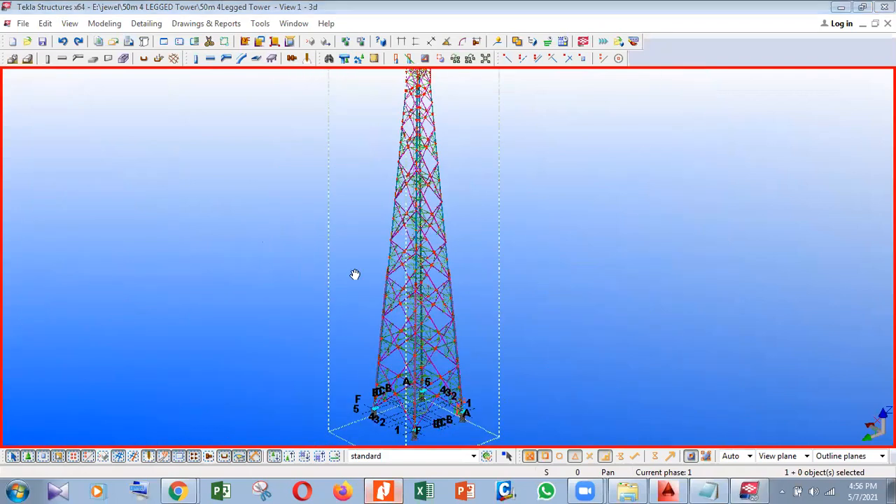
key("alt+Tab")
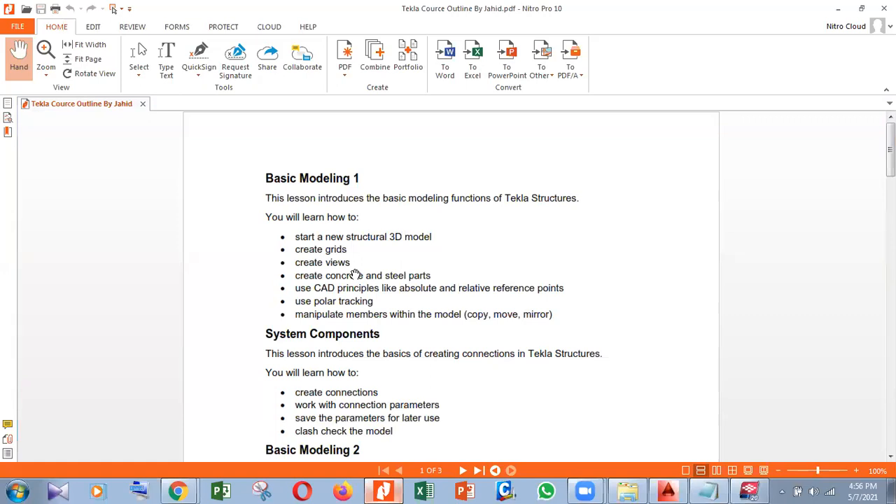
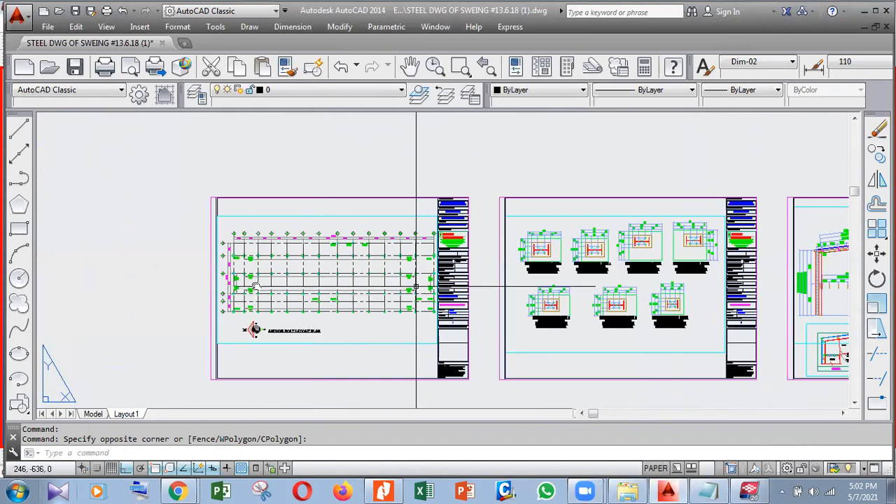
- Examine the steel drawing's layout sheets in AutoCAD, from the anchor bolt layout plan and base details to the grid sections
middle_click_drag(570, 262, 353, 288)
middle_click_drag(381, 260, 327, 257)
scroll(283, 253, "down", 4)
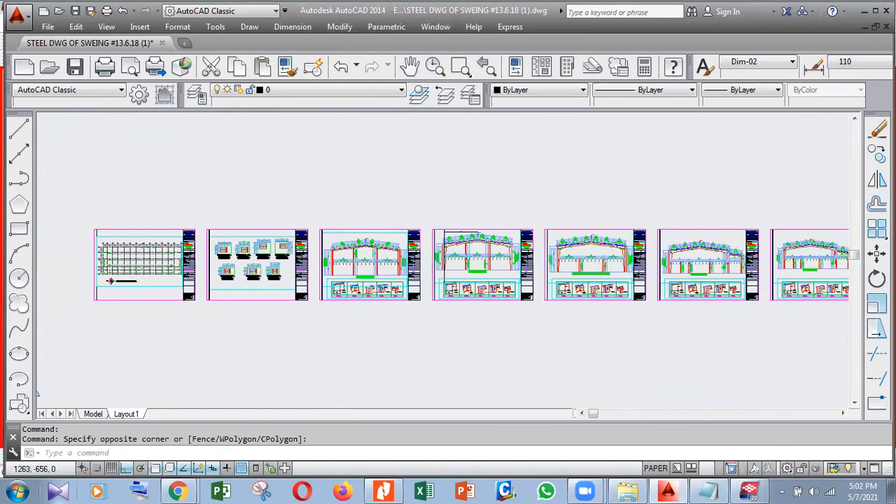
scroll(263, 282, "up", 2)
middle_click_drag(230, 283, 352, 283)
mouse_move(749, 490)
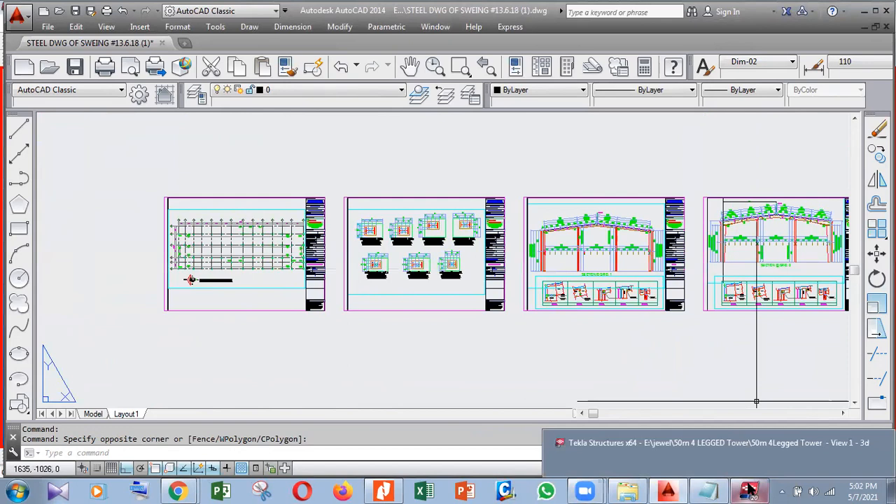
middle_click_drag(249, 316, 284, 325)
middle_click_drag(247, 262, 285, 291)
scroll(285, 291, "up", 5)
scroll(410, 303, "down", 3)
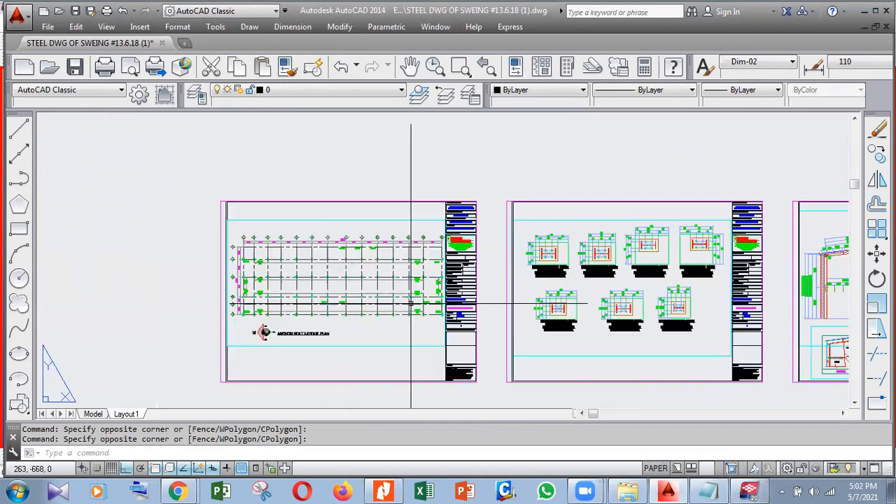
middle_click_drag(411, 304, 327, 303)
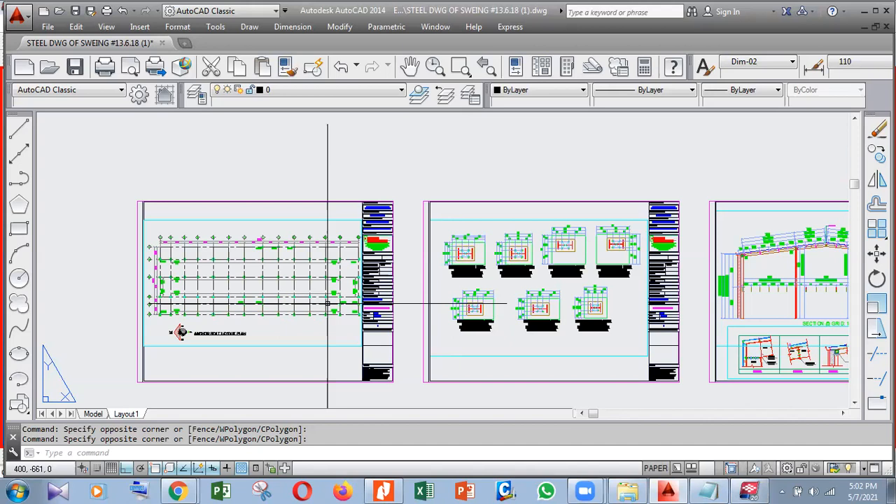
middle_click_drag(312, 259, 273, 240)
scroll(361, 310, "down", 3)
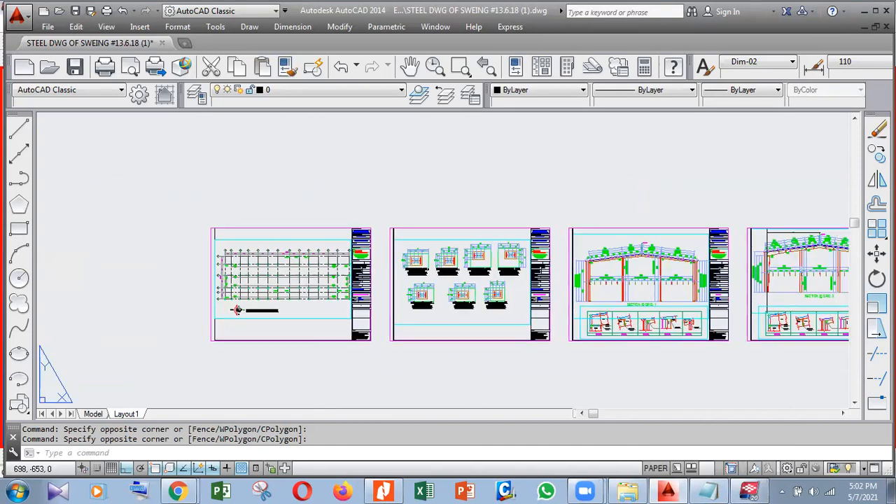
middle_click_drag(526, 303, 381, 302)
mouse_move(511, 343)
middle_mouse_down()
mouse_move(456, 347)
mouse_move(551, 352)
middle_mouse_up()
middle_click_drag(282, 401, 424, 363)
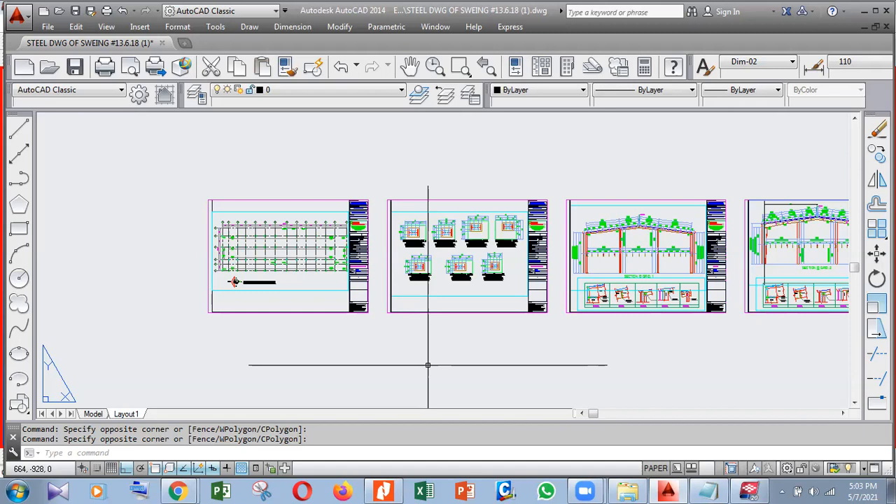
scroll(428, 365, "down", 2)
scroll(411, 360, "up", 2)
scroll(416, 331, "down", 2)
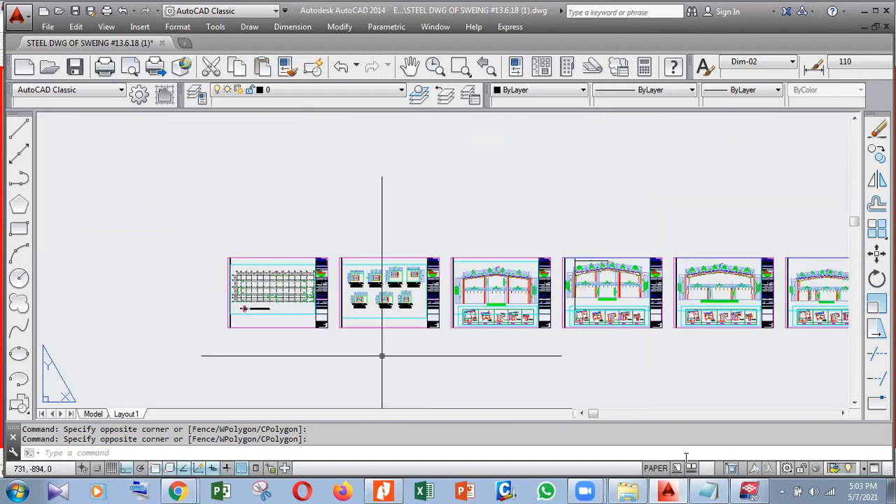
- Switch to Tekla Structures and start a new model without saving the changes to the 50 m tower model
left_click(749, 491)
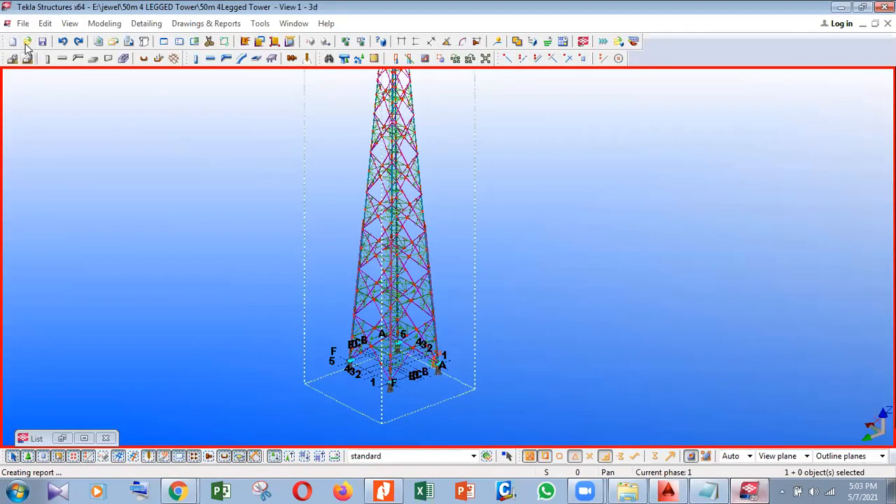
left_click(22, 23)
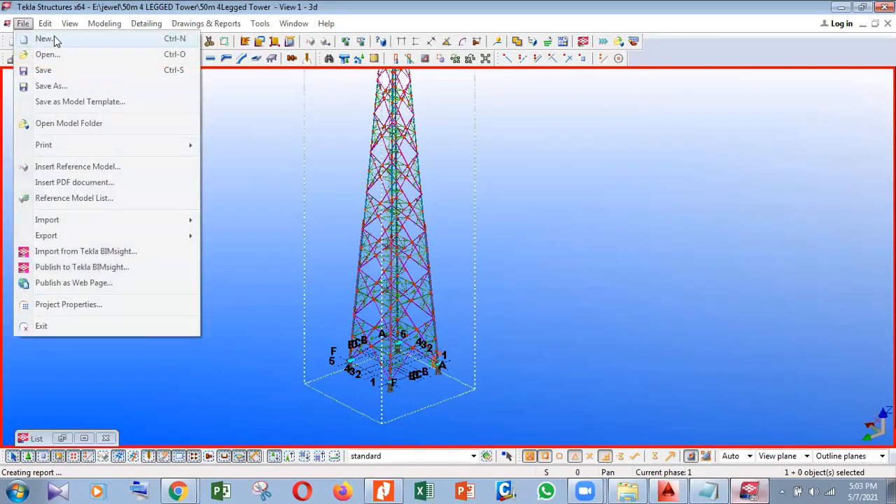
left_click(54, 38)
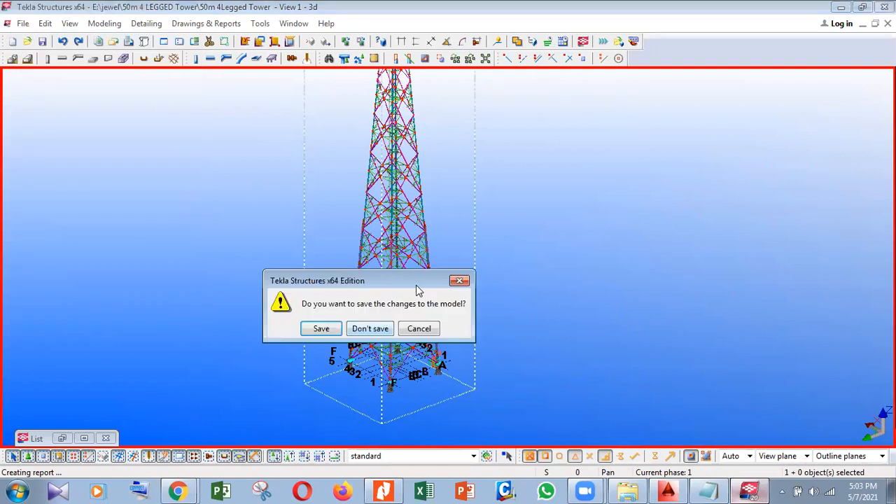
left_click(371, 328)
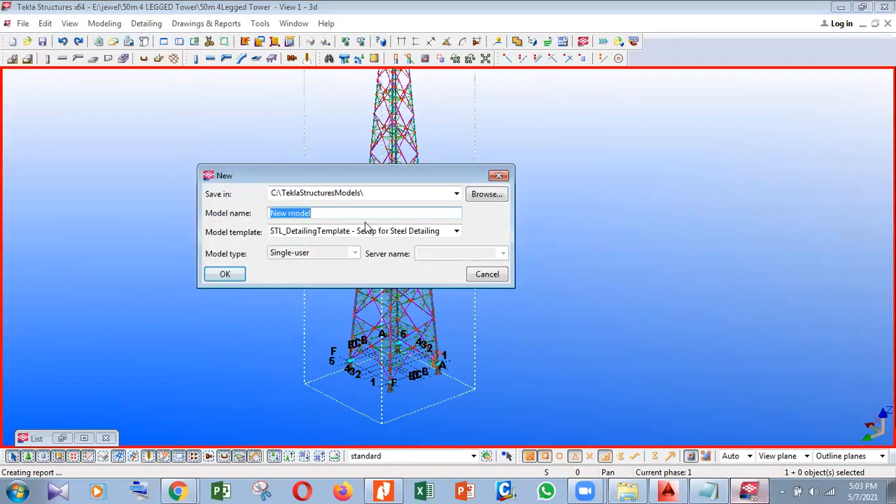
- Create a folder named "tekla structure models" on drive E: and set it as the new model's save location
left_click(455, 194)
left_click(490, 195)
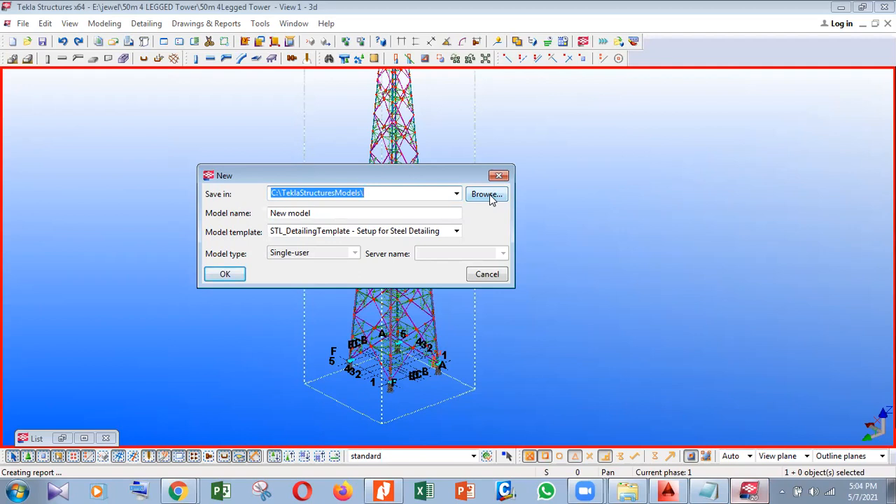
left_click(490, 196)
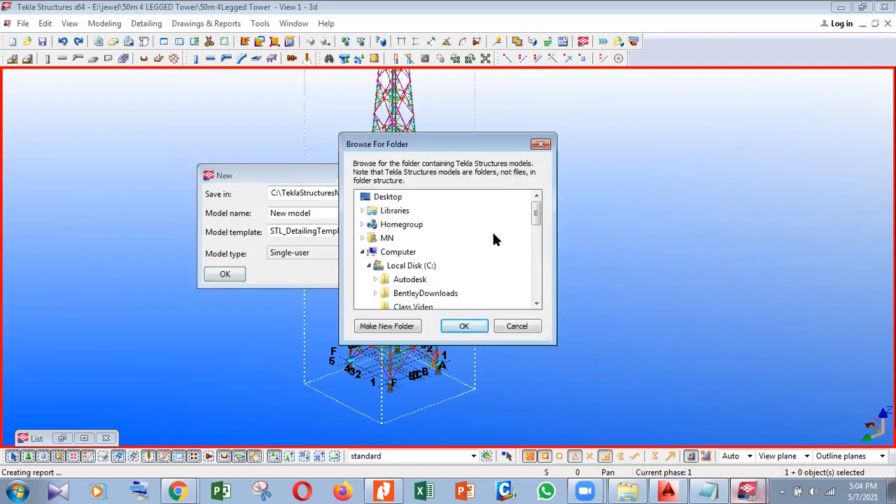
left_click_drag(536, 215, 536, 270)
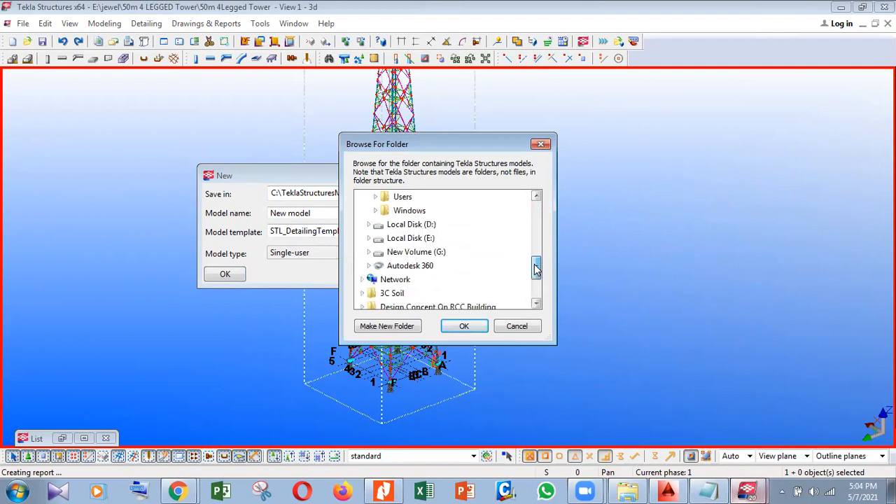
left_click(412, 238)
left_click(387, 326)
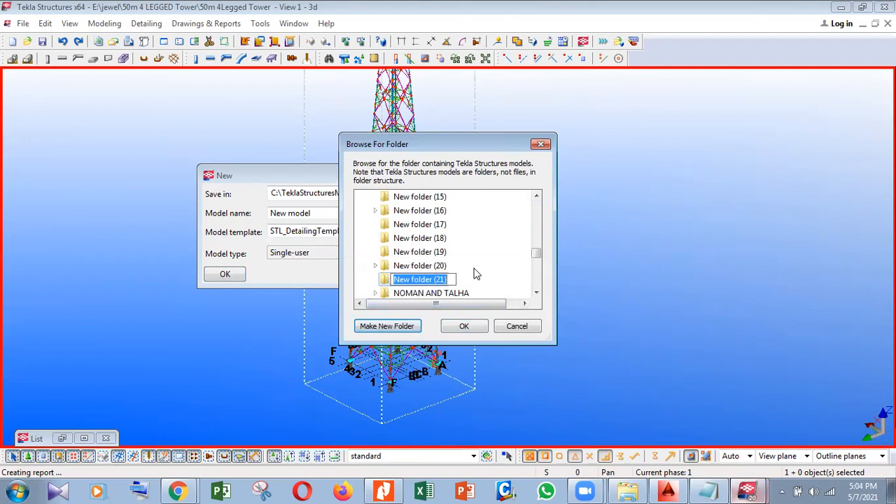
type("te")
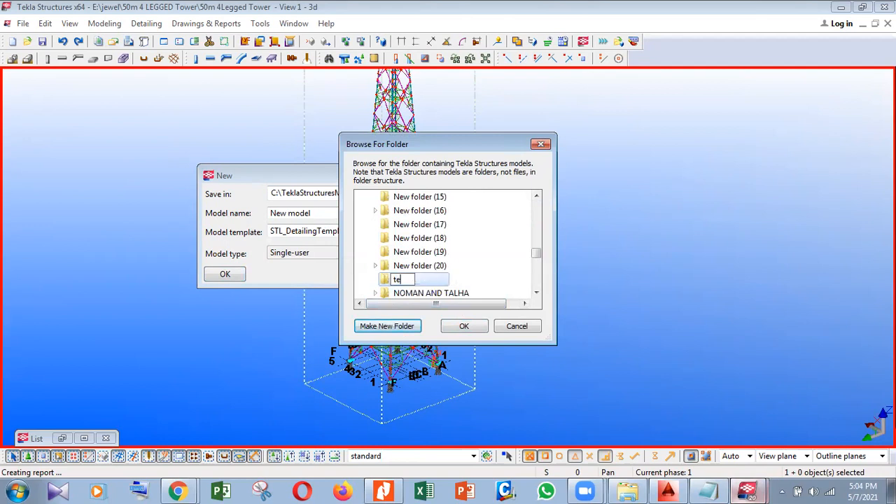
type("kla structure models")
key("Return")
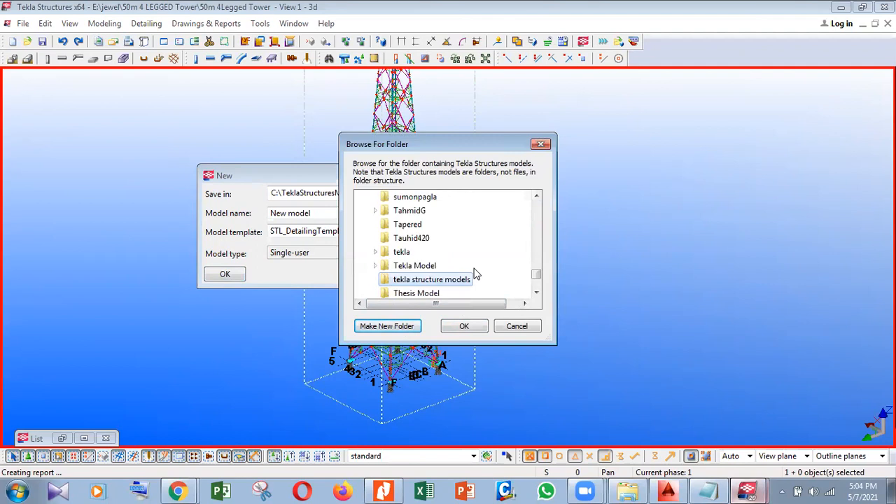
key("Return")
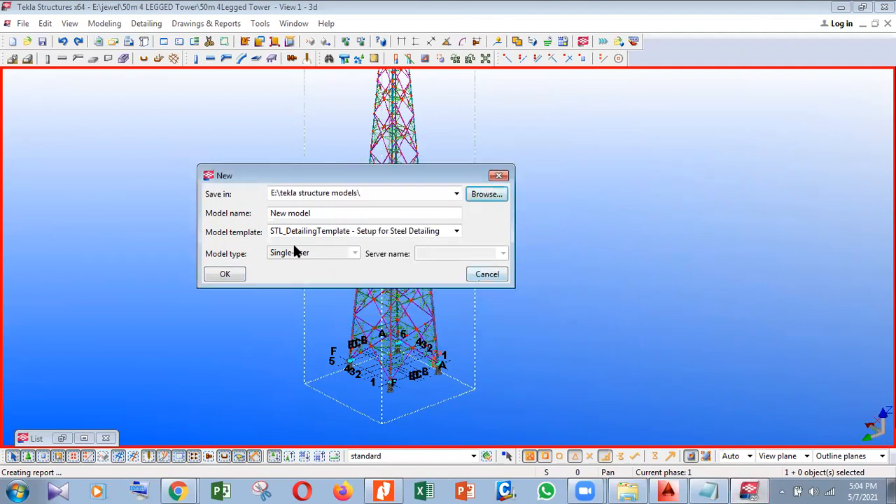
- Name the new model "Jeans manufecturing" and create it with the steel detailing template
triple_click(290, 214)
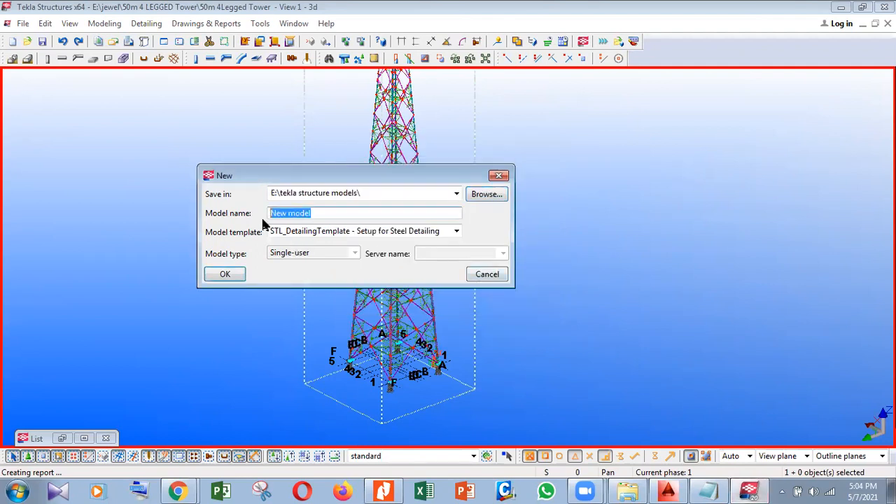
type("Je")
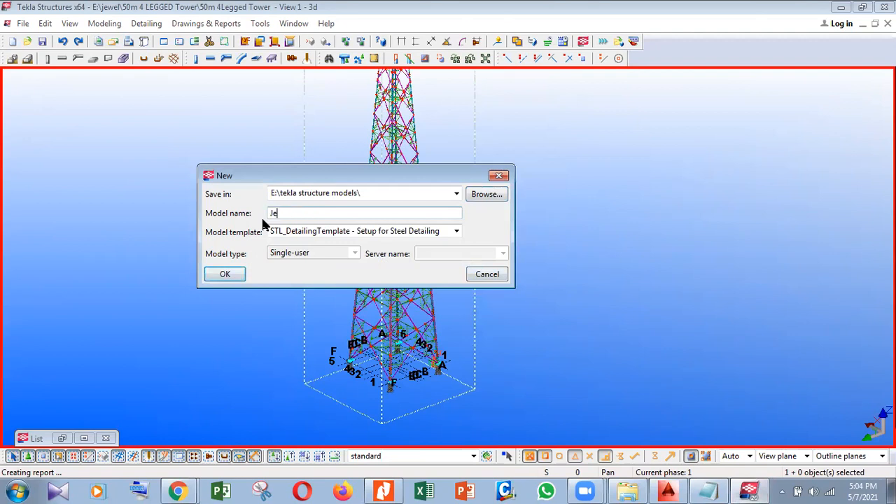
type("ans manufect")
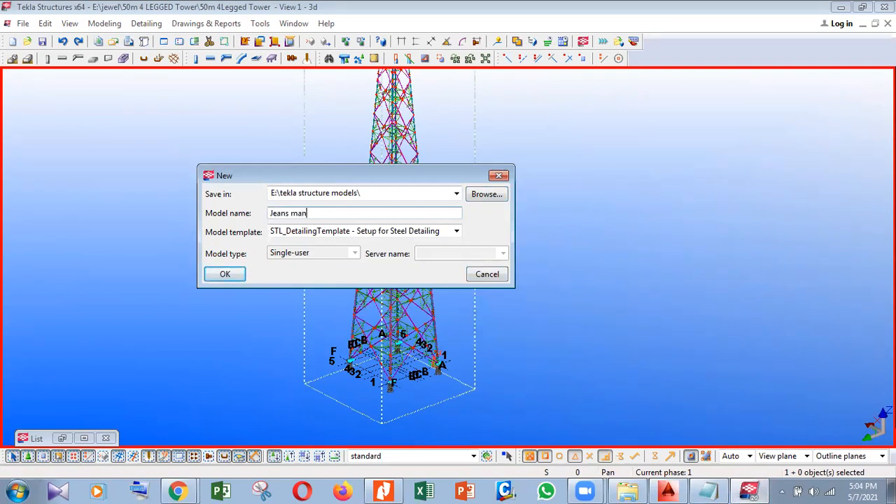
type("uring")
left_click(223, 274)
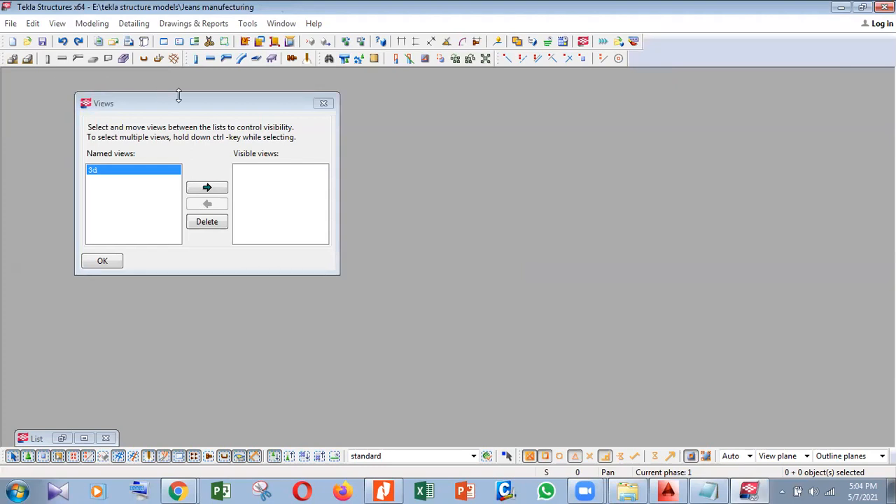
- Make the 3d view visible and maximize it so the whole grid shows
left_click(209, 188)
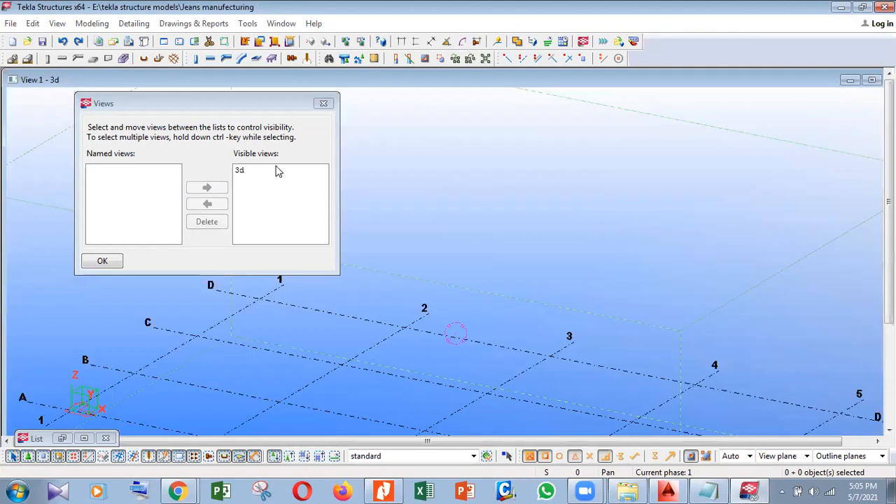
left_click(325, 105)
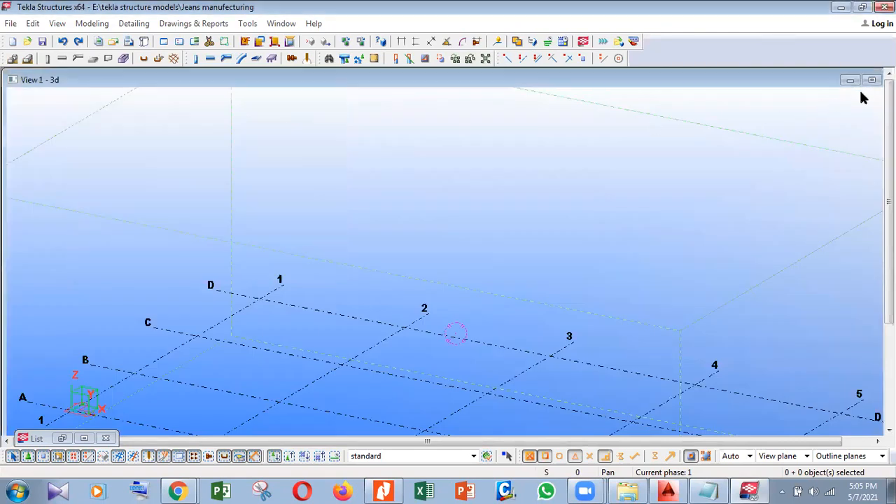
left_click(871, 80)
middle_click_drag(408, 299, 379, 210)
scroll(408, 299, "down", 2)
middle_click_drag(408, 299, 403, 354)
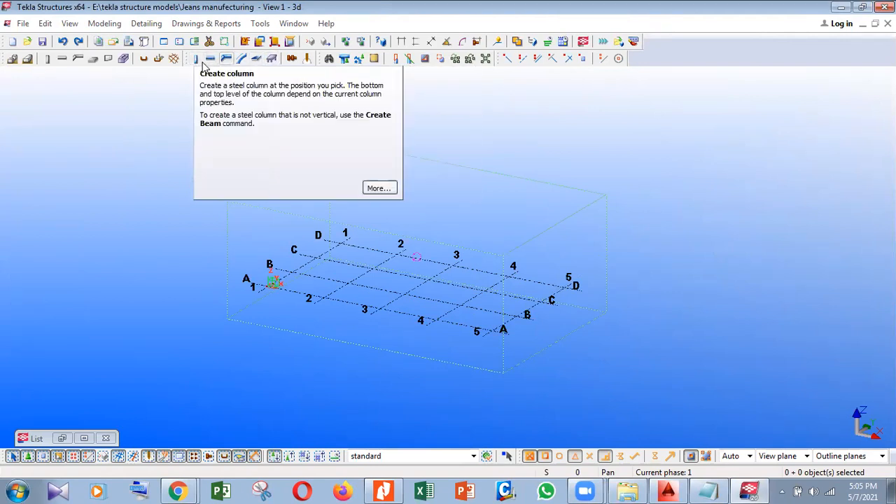
- Undock the Steel and Concrete toolbars and dock them back in their original row
left_click_drag(187, 60, 184, 100)
left_click_drag(184, 105, 186, 104)
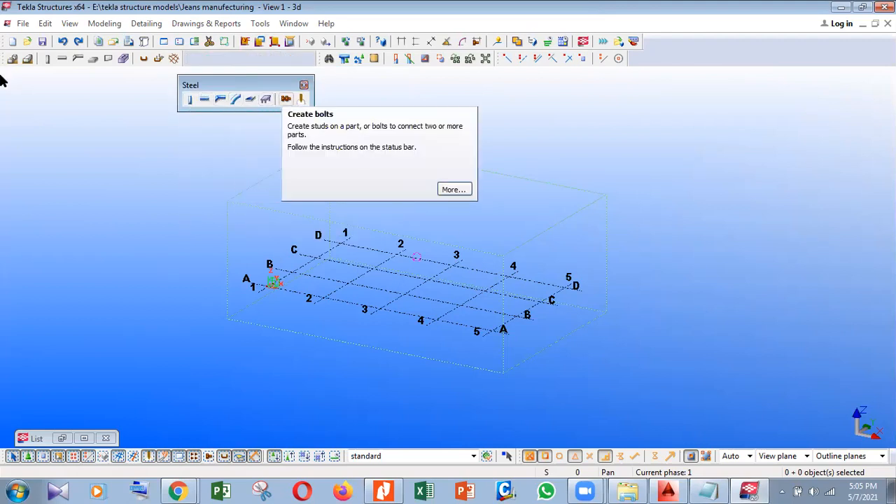
left_click_drag(4, 61, 17, 105)
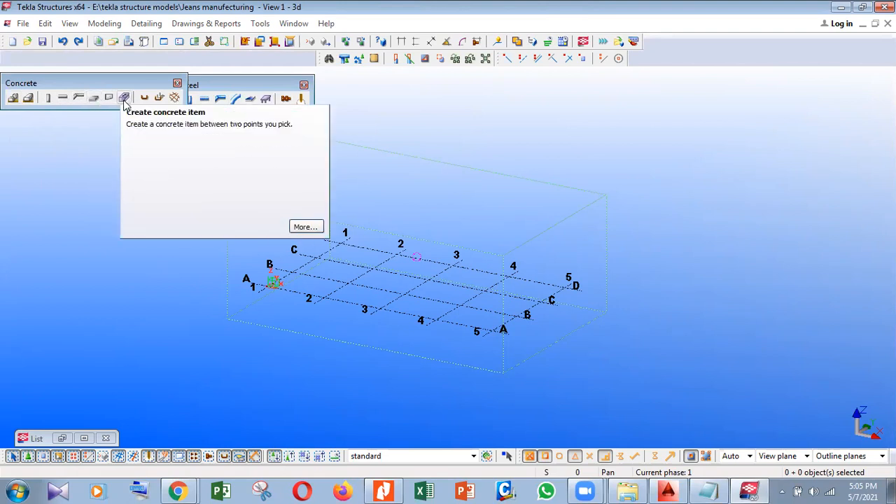
left_click_drag(200, 86, 234, 85)
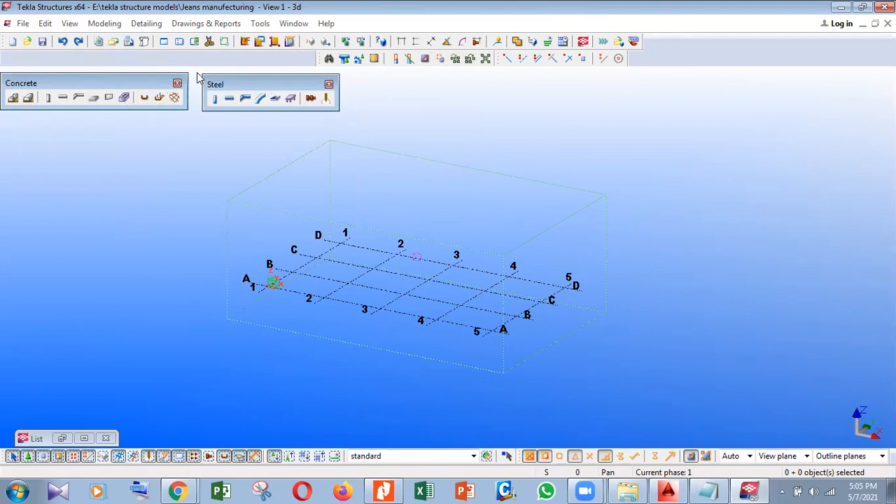
left_click_drag(244, 86, 670, 54)
left_click_drag(130, 85, 206, 92)
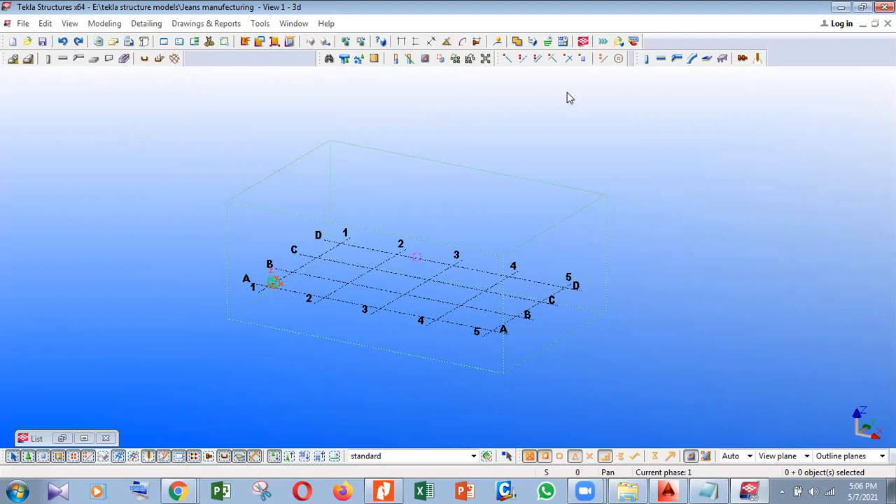
left_click_drag(643, 58, 195, 69)
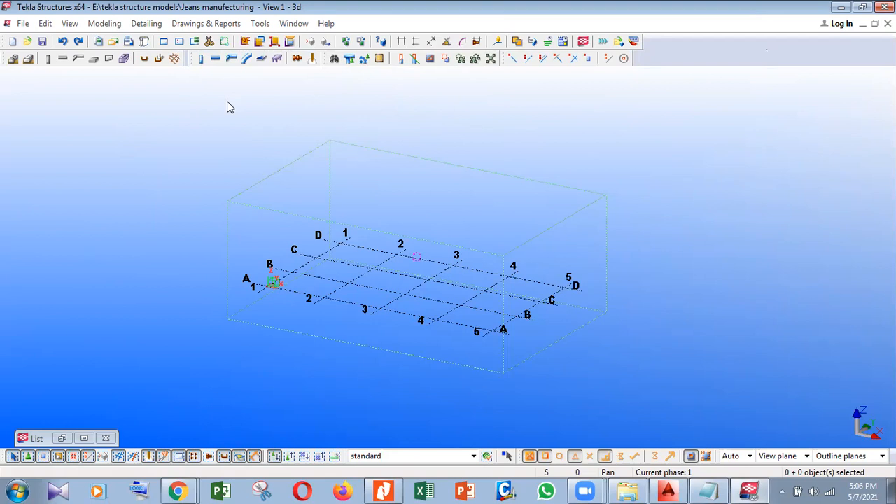
- Create a steel column at the intersection of gridlines A and 2, and end the command
left_click(202, 62)
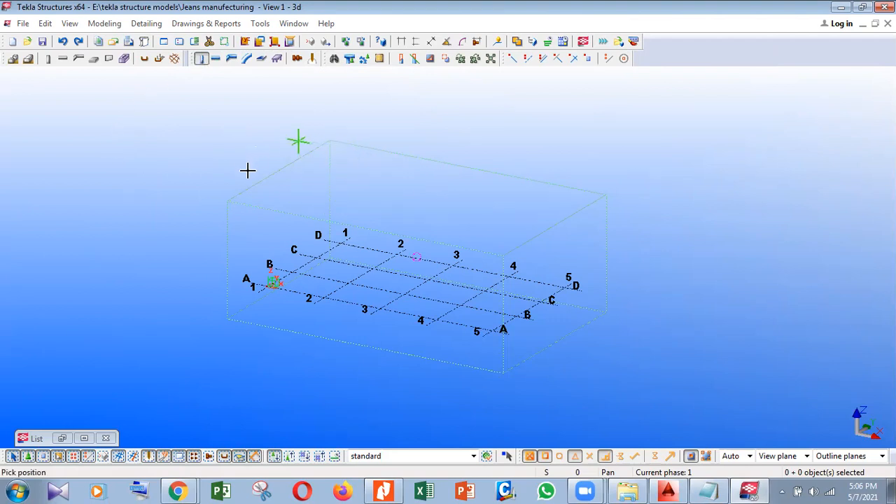
scroll(336, 340, "up", 3)
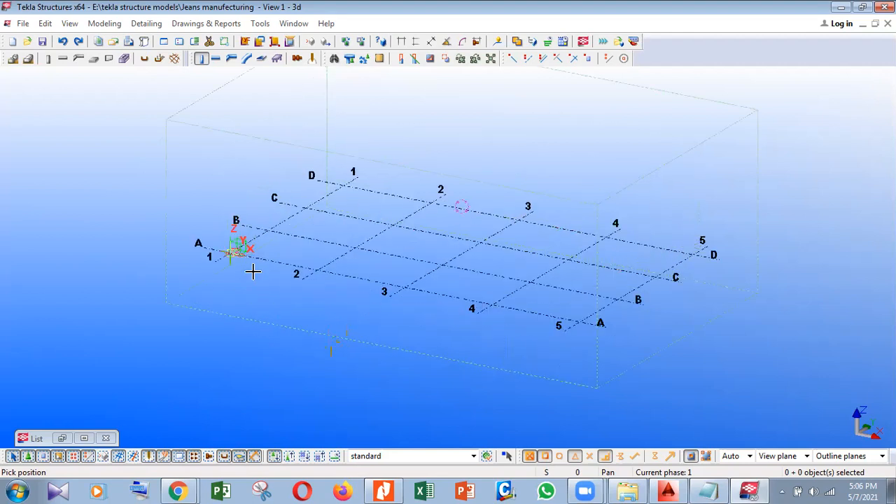
left_click(317, 271)
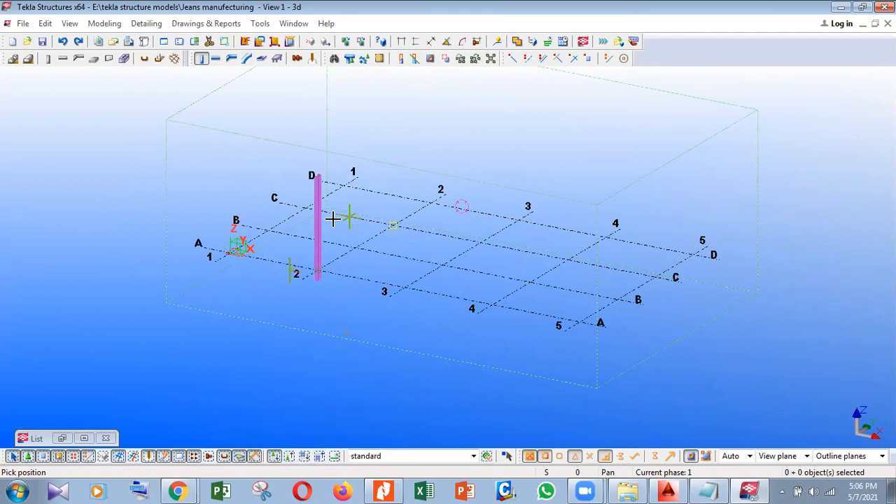
right_click(372, 165)
left_click(329, 270)
scroll(271, 321, "up", 5)
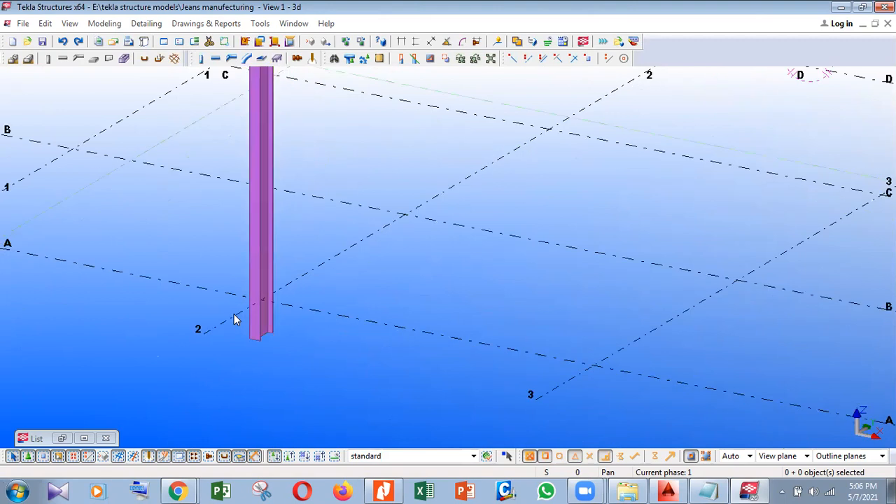
mouse_move(264, 340)
middle_mouse_down("ctrl")
mouse_move(290, 131)
mouse_move(296, 147)
middle_mouse_up("ctrl")
middle_click_drag(321, 218, 283, 272)
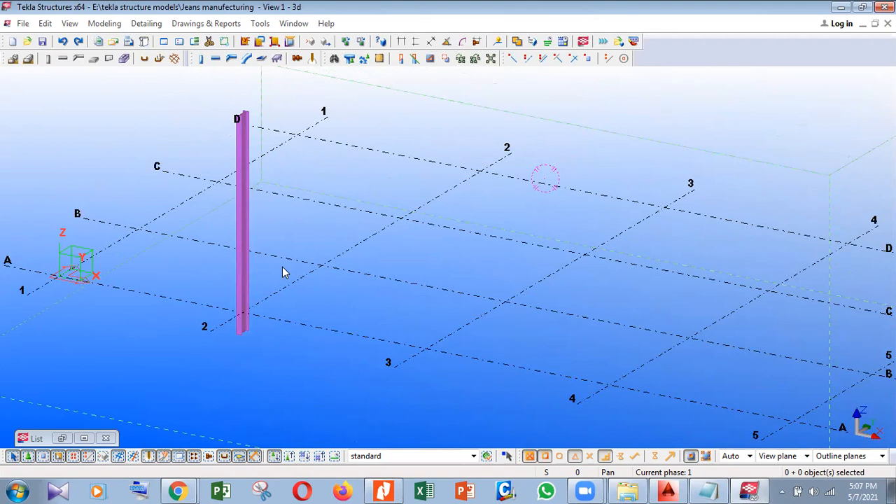
- Open the properties of the column at A-2, moving the dialog clear of the column and keeping the column selected
double_click(240, 265)
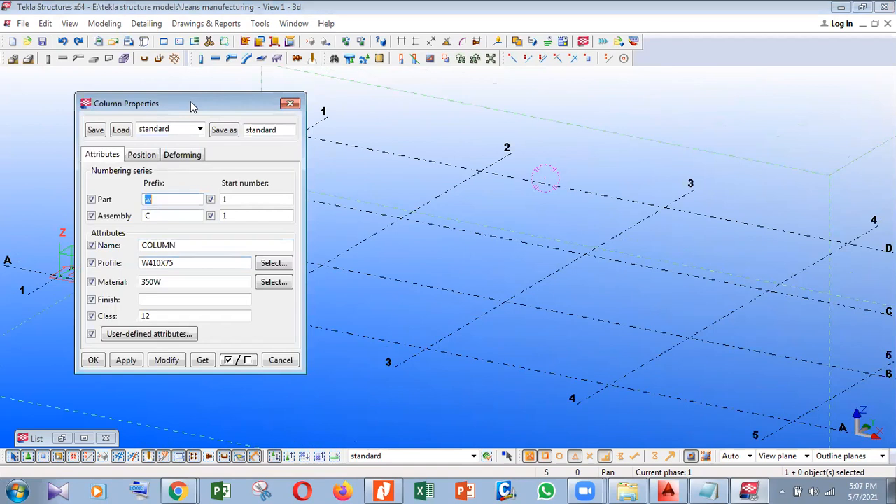
left_click_drag(194, 106, 682, 128)
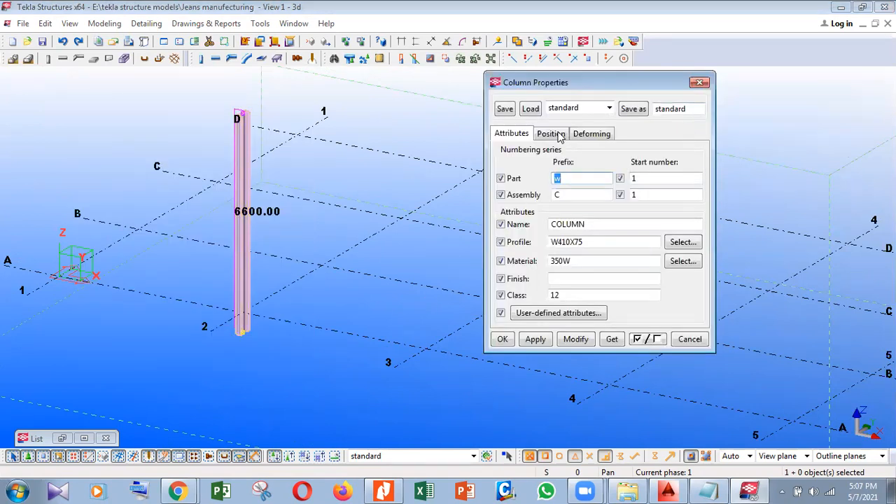
middle_click_drag(325, 301, 396, 313)
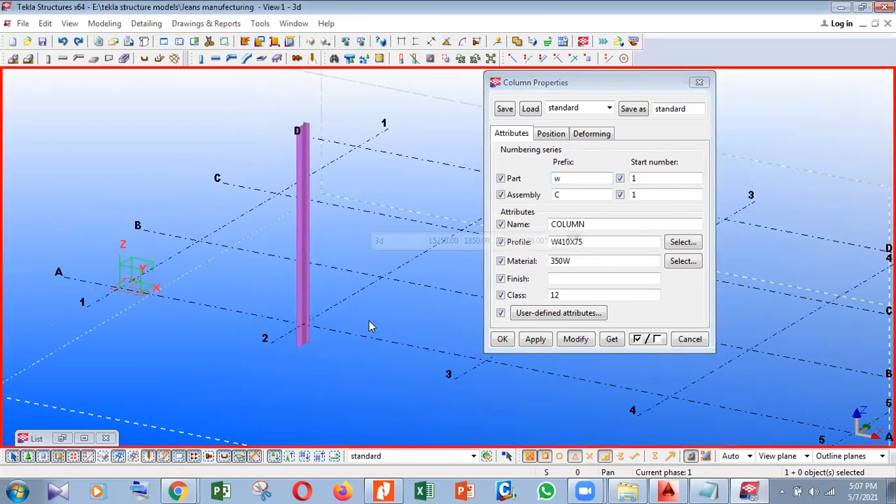
scroll(370, 319, "up", 1)
scroll(318, 309, "up", 1)
left_click(282, 308)
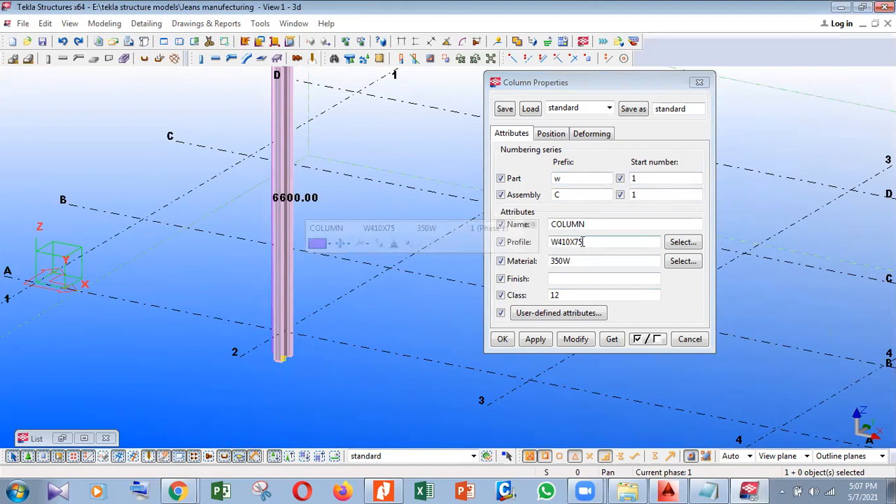
- Open the column's profile catalog and look through the profile groups from I profiles to circular sections
left_click(683, 241)
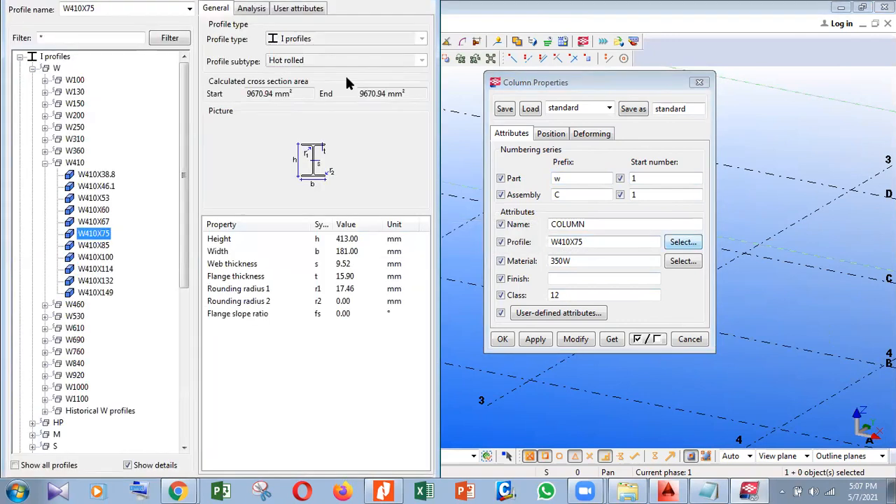
left_click(439, 160)
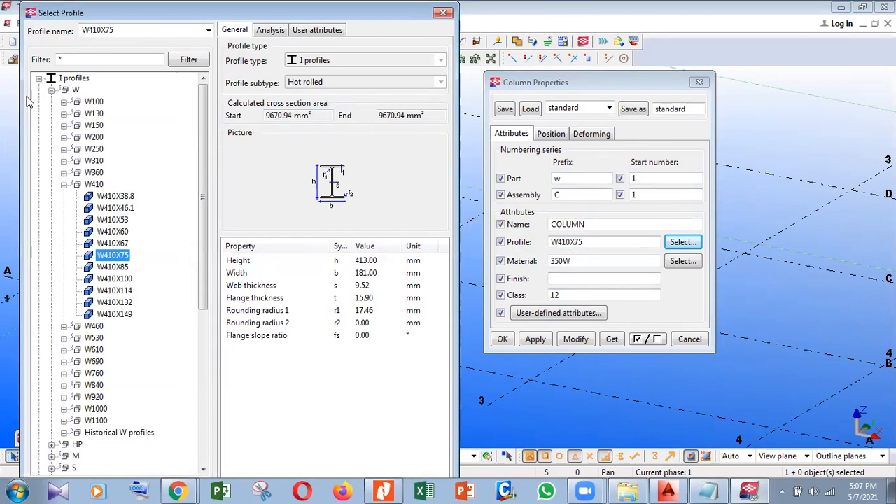
double_click(73, 78)
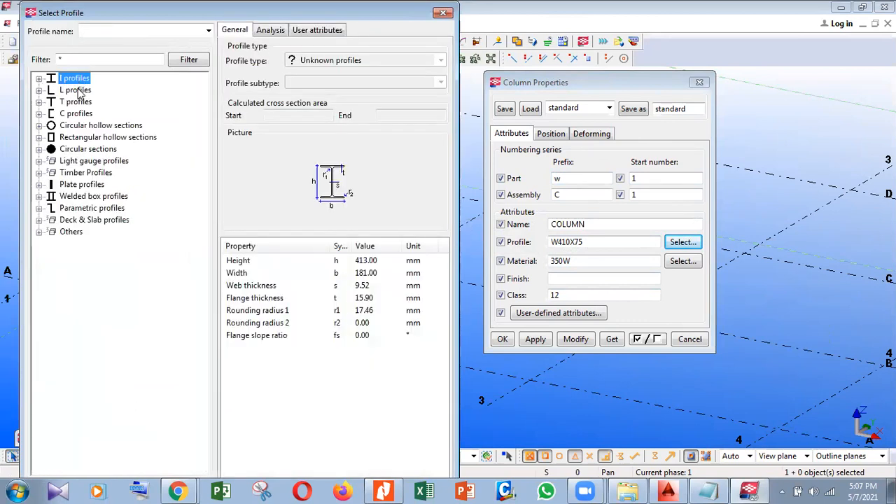
left_click(79, 92)
left_click(79, 103)
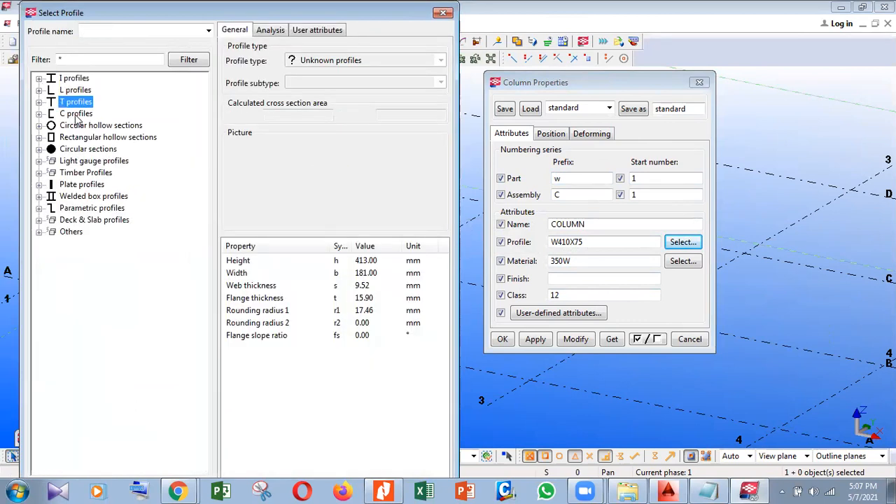
left_click(77, 114)
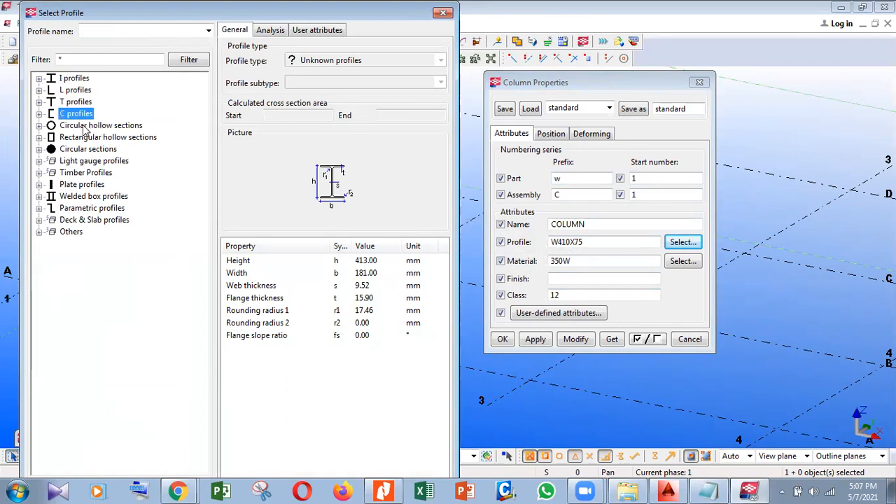
left_click(85, 128)
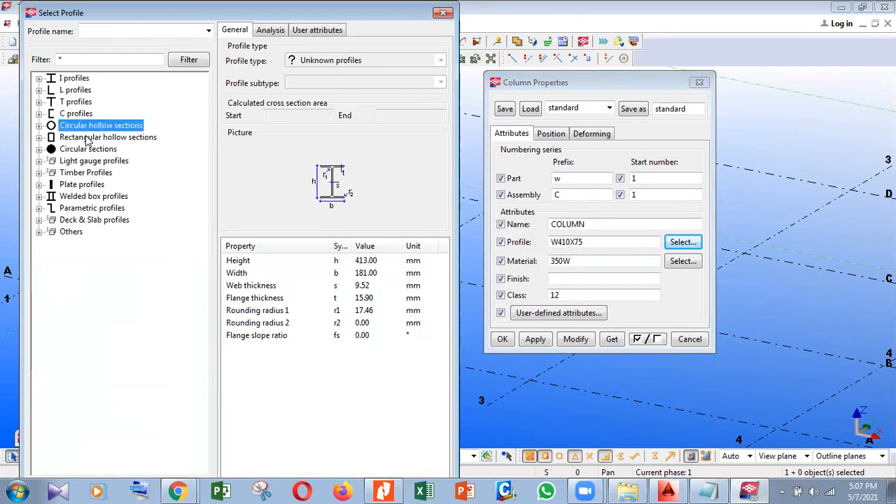
left_click(87, 138)
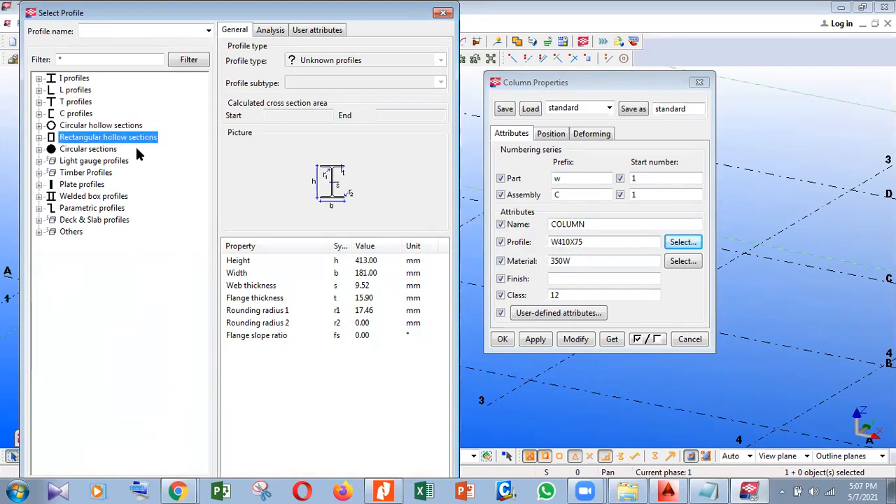
left_click(90, 151)
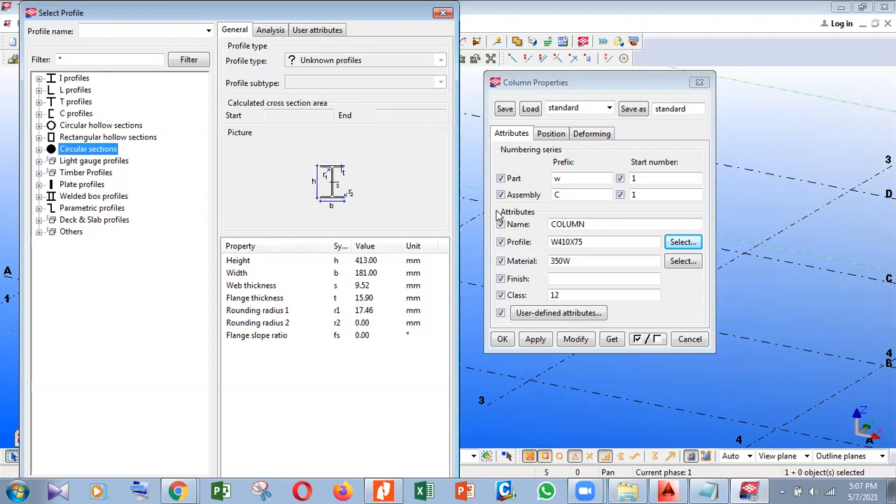
- Reopen the column's profile catalog and choose the PHI profile from the other I profiles
left_click(683, 242)
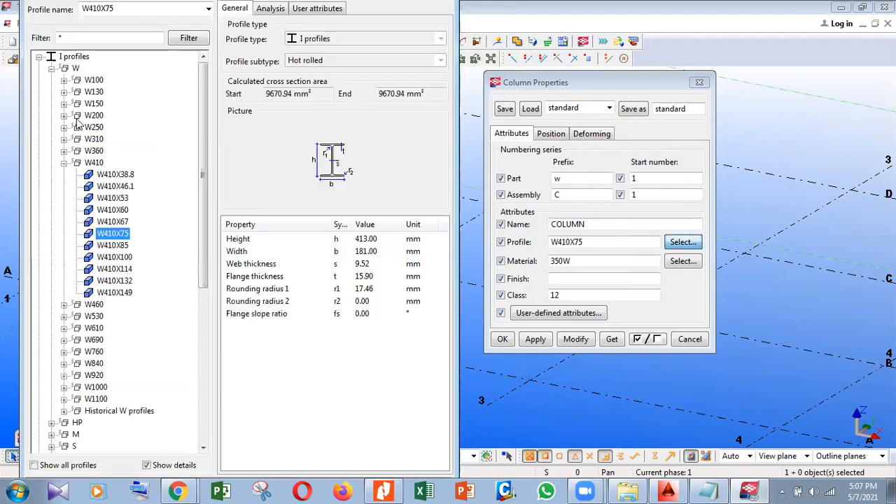
left_click(39, 57)
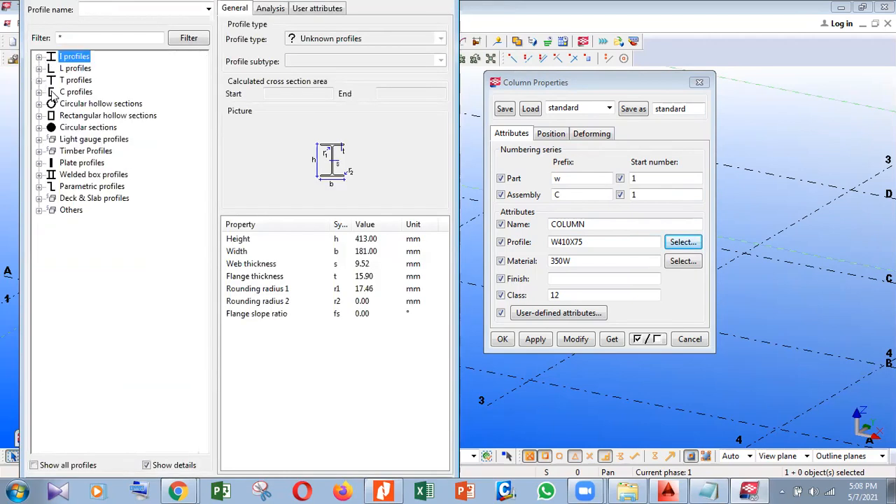
left_click(39, 57)
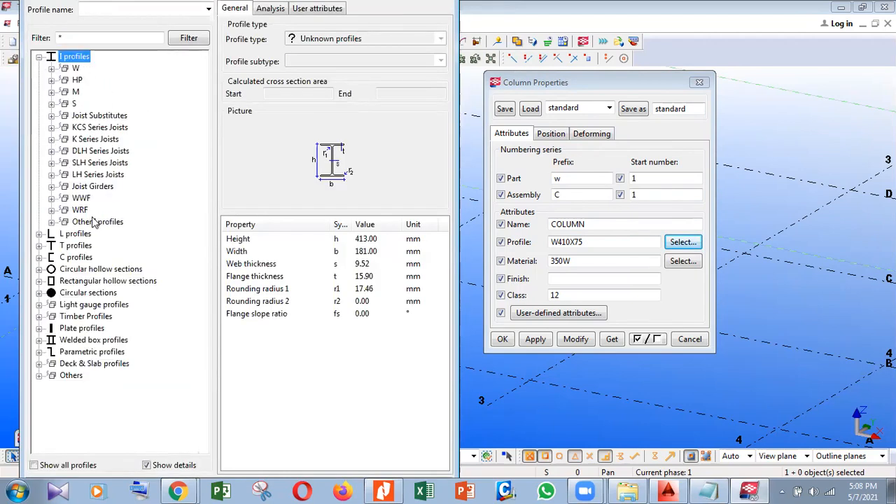
left_click(51, 222)
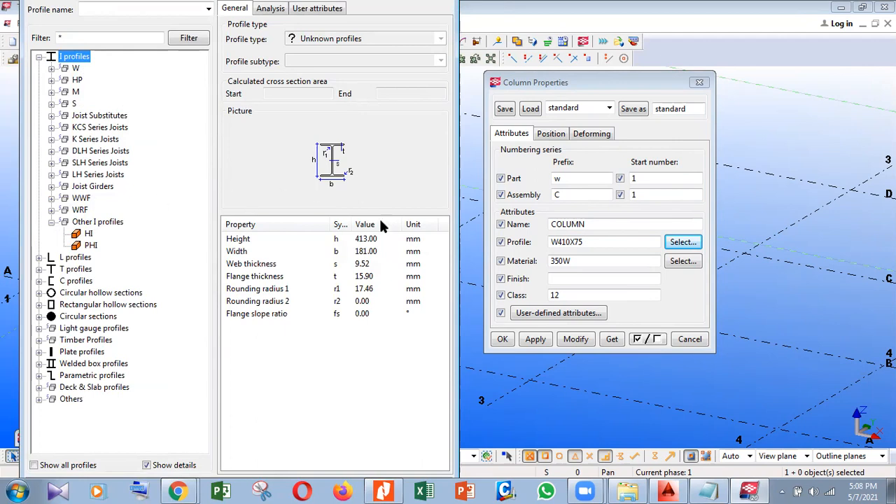
left_click(88, 234)
left_click(89, 246)
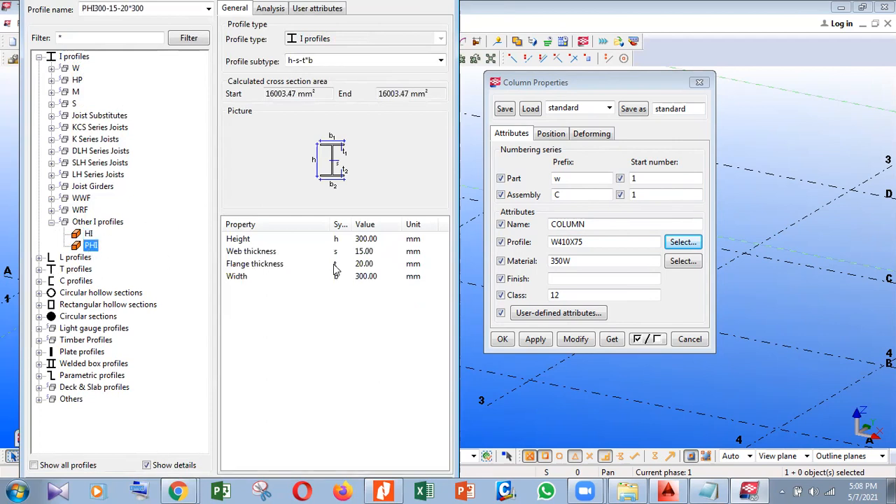
- Set the PHI profile's height to 400 mm and its web thickness to 6 mm
double_click(384, 240)
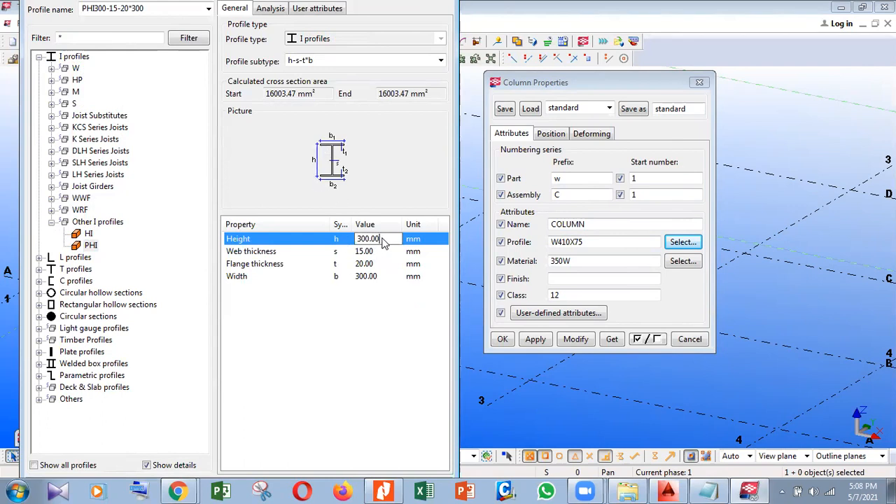
left_click_drag(387, 240, 353, 241)
type("400")
left_click(274, 253)
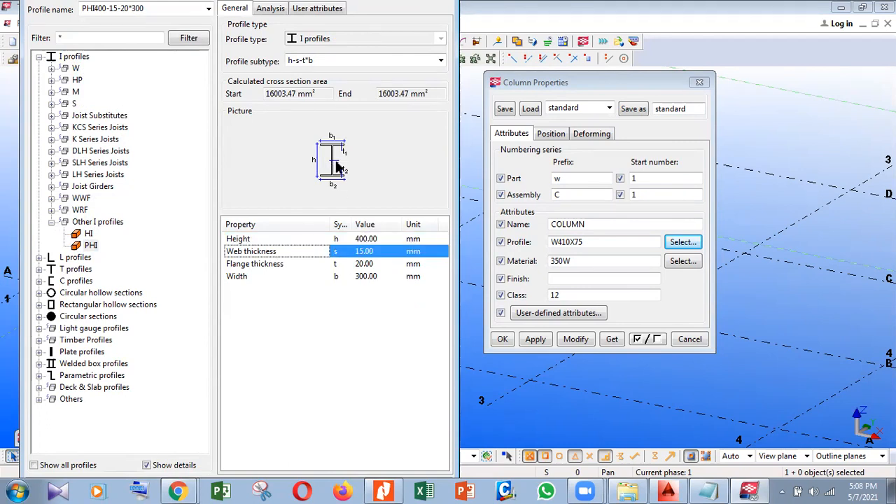
left_click(390, 250)
left_click_drag(387, 249, 318, 237)
type("6")
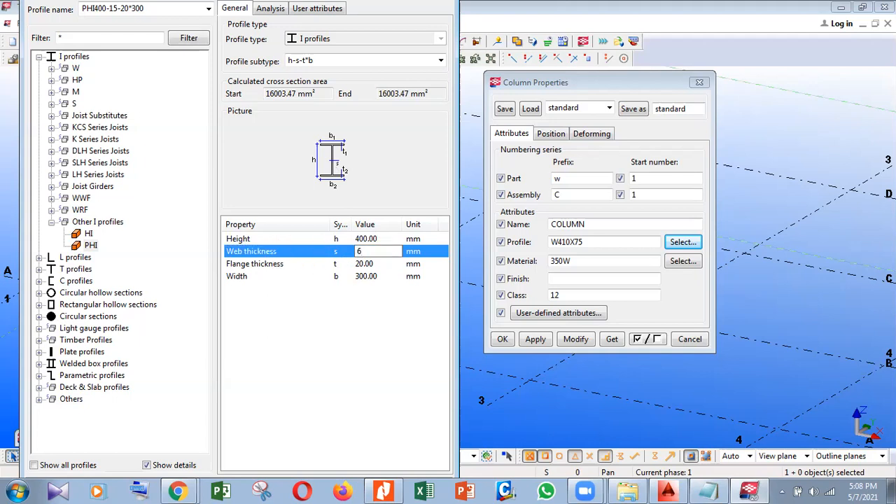
- Set the PHI profile's flange thickness to 10 mm and its width to 250 mm
left_click(261, 263)
left_click(371, 266)
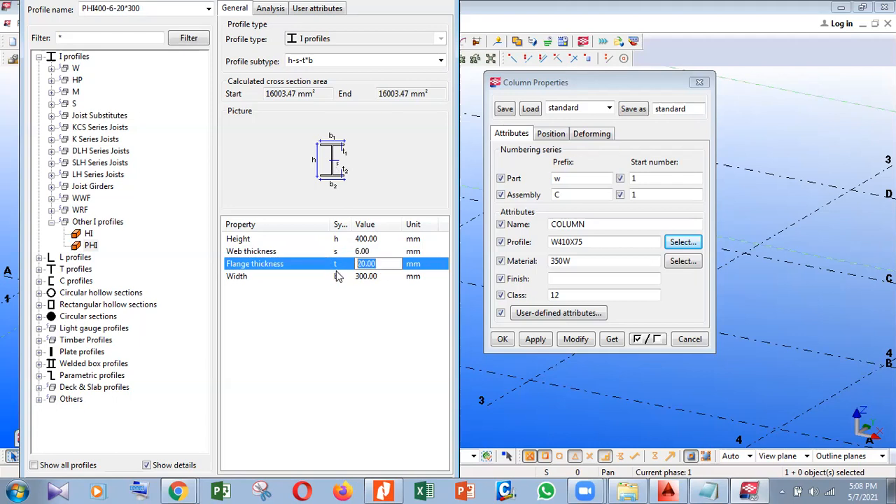
type("10")
left_click(272, 277)
left_click(388, 277)
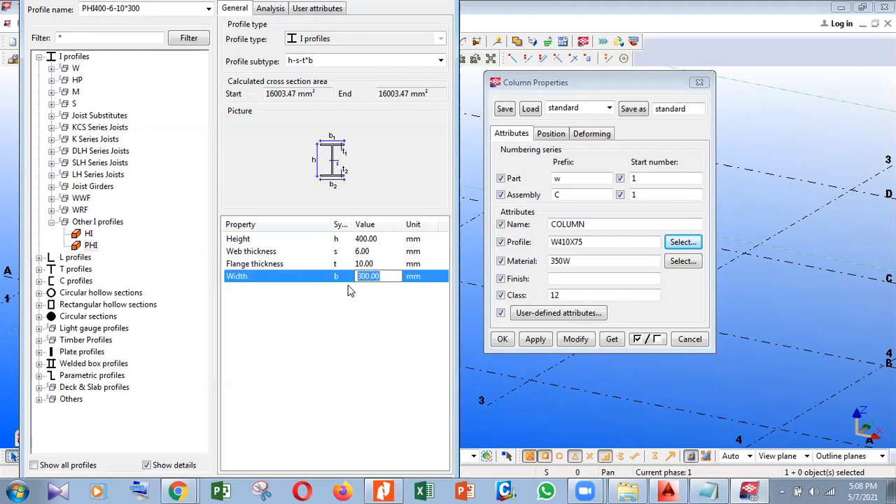
type("250")
left_click(304, 338)
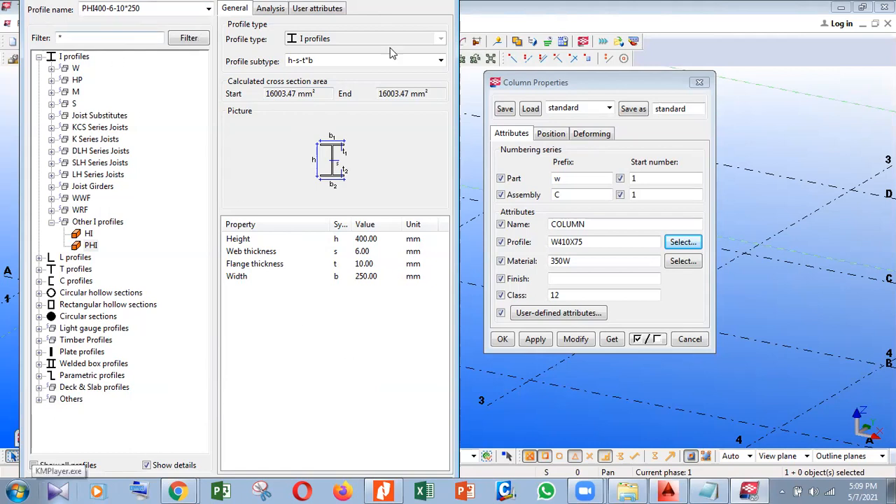
- Apply the PHI400-6-10*250 profile to the column properties and modify the selected column at A-2 with it
left_click(453, 92)
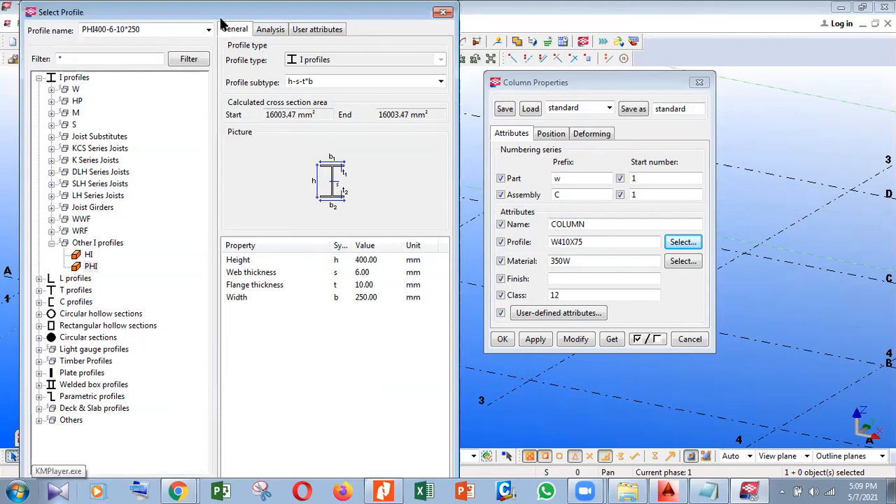
left_click_drag(220, 20, 227, 52)
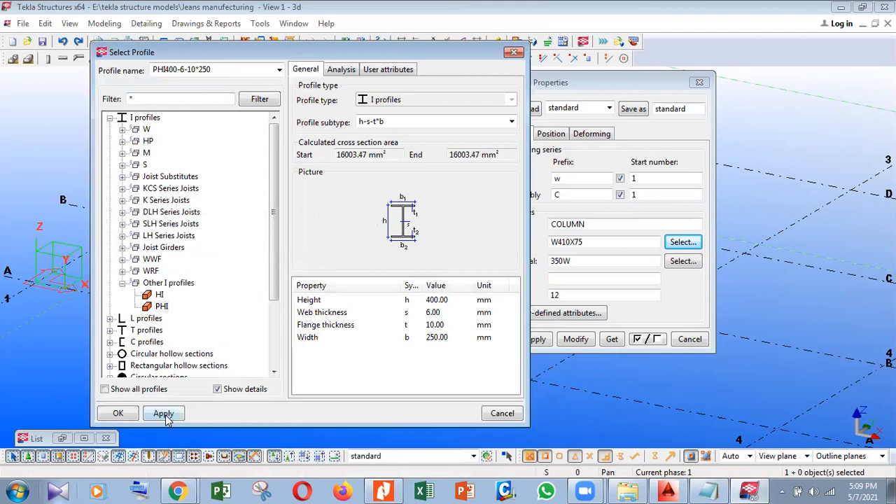
left_click(164, 414)
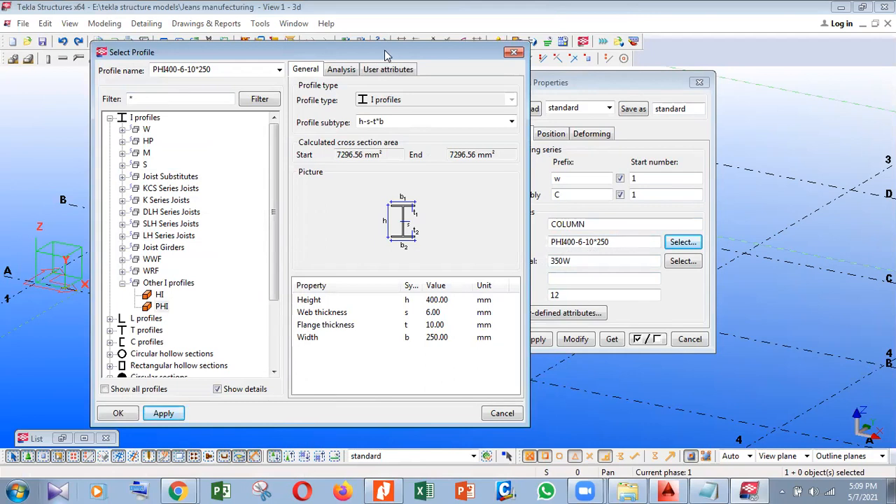
left_click_drag(386, 55, 348, 51)
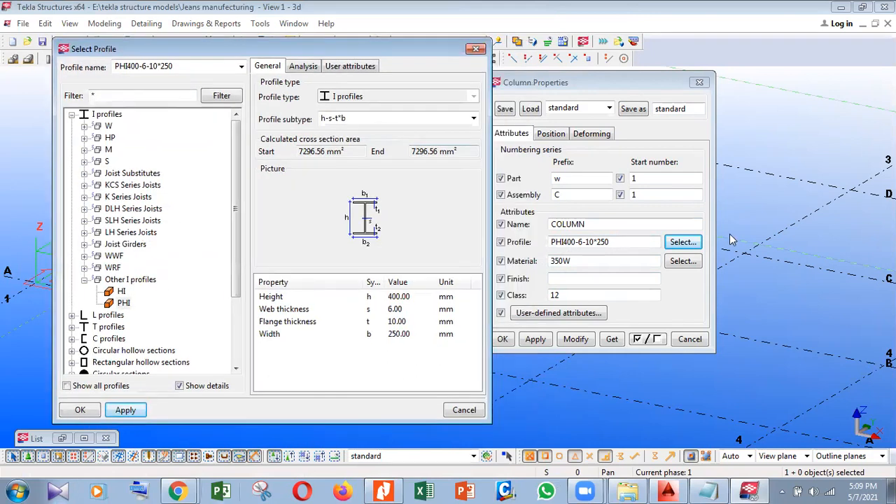
left_click(584, 339)
scroll(311, 350, "up", 5)
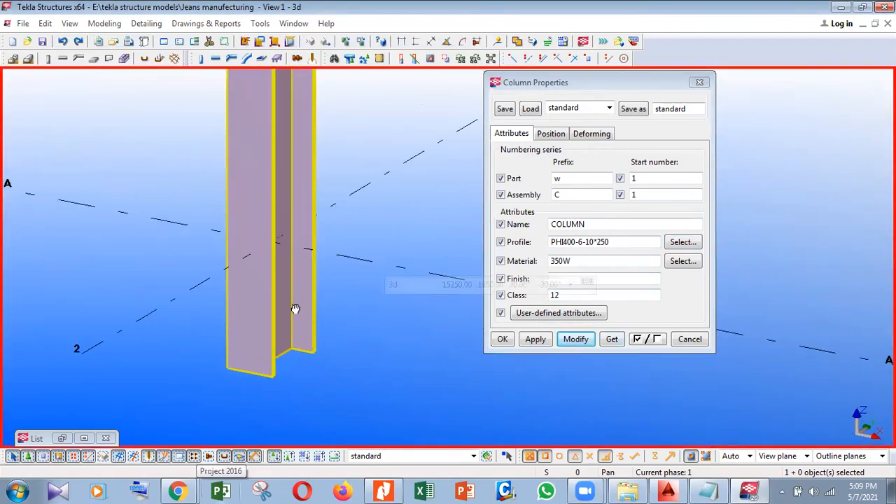
middle_click_drag(296, 308, 274, 315)
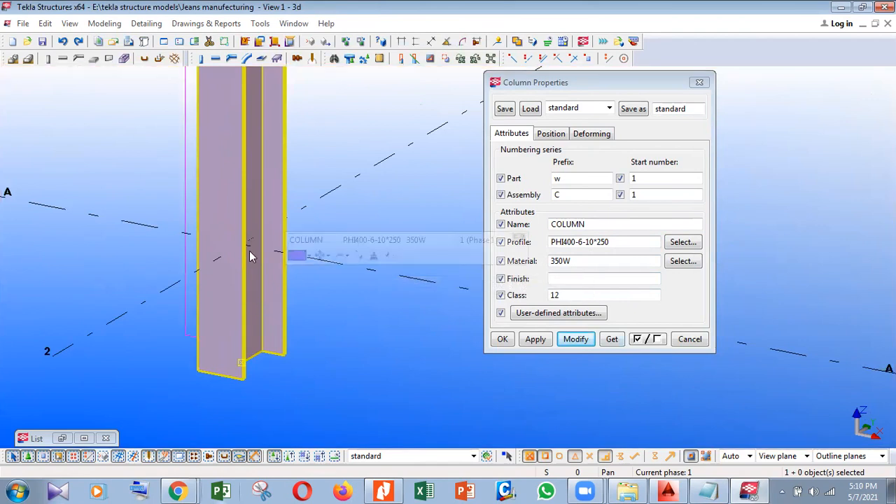
- Set the column's bottom level to 0 and modify the column at A-2
left_click(552, 133)
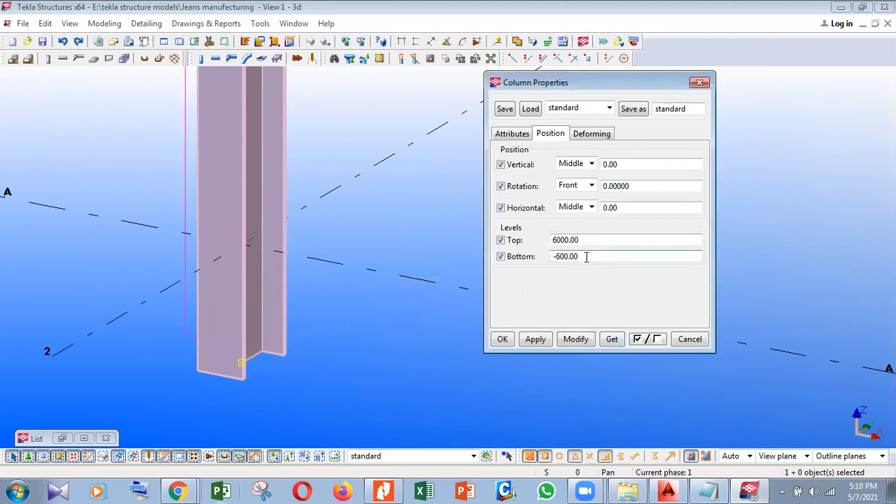
middle_click_drag(356, 308, 258, 325)
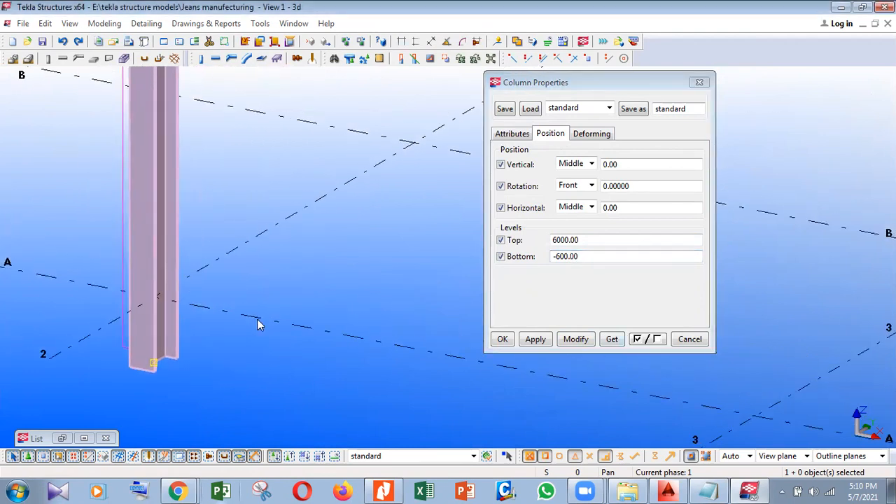
double_click(592, 255)
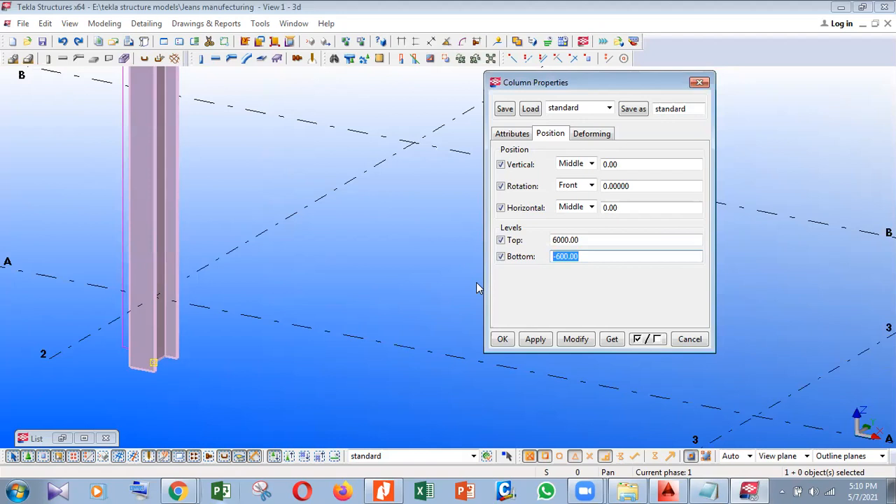
type("0")
left_click(593, 237)
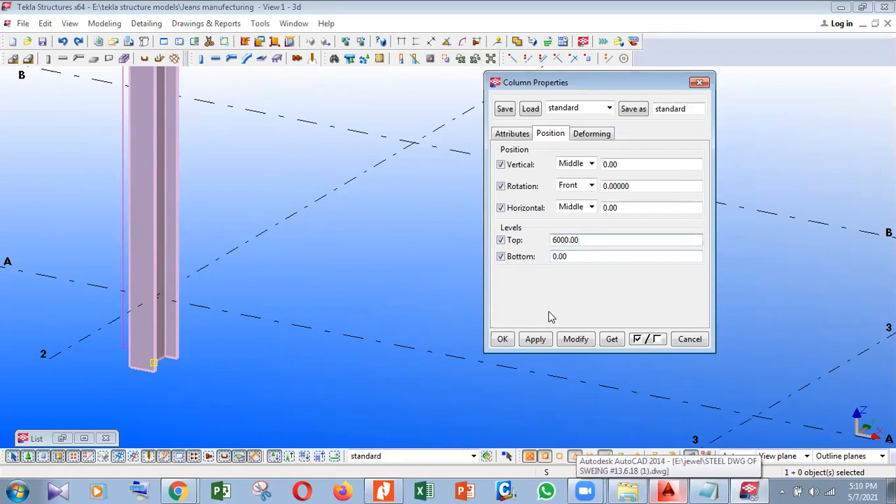
left_click(576, 339)
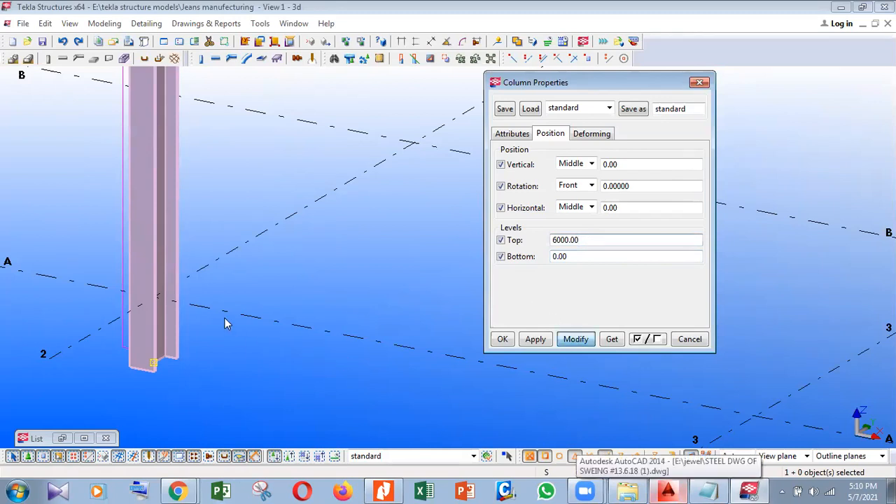
scroll(169, 315, "down", 3)
scroll(158, 280, "up", 3)
scroll(231, 222, "up", 2)
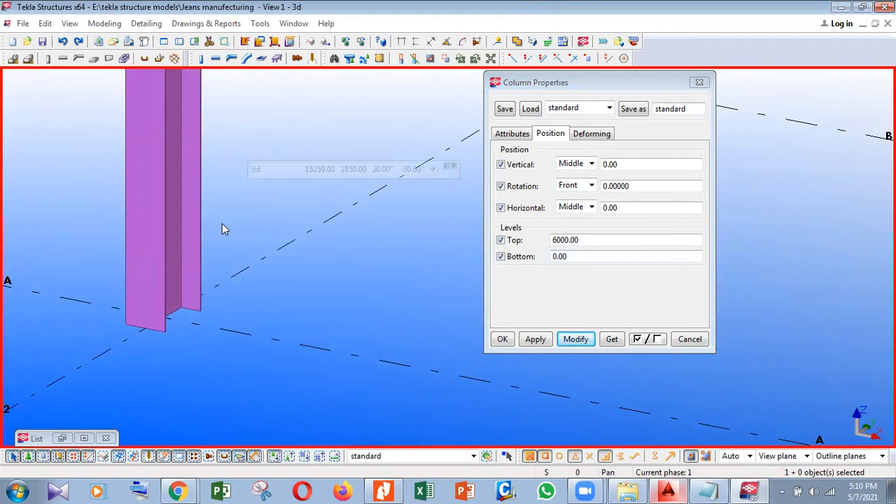
- Change the rotation of the column at A-2 to Top, modify it and close its properties
left_click(190, 260)
middle_click_drag(196, 327, 238, 323)
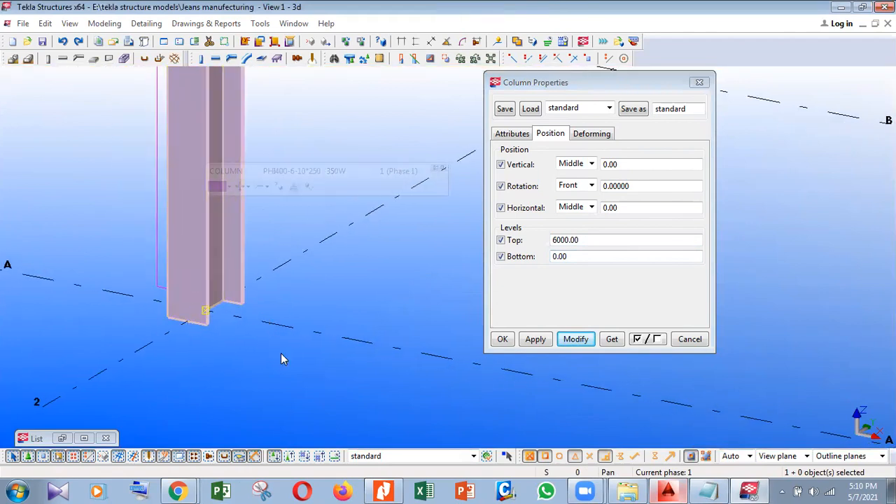
left_click(589, 186)
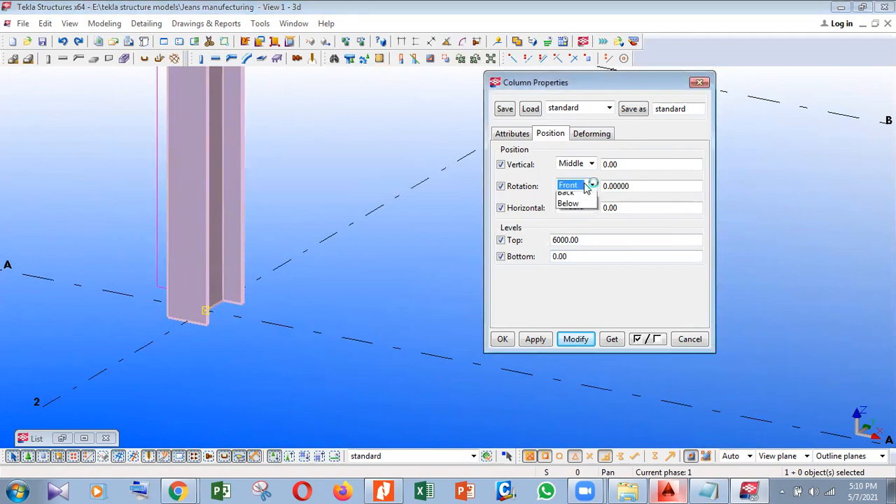
left_click(566, 210)
left_click(578, 340)
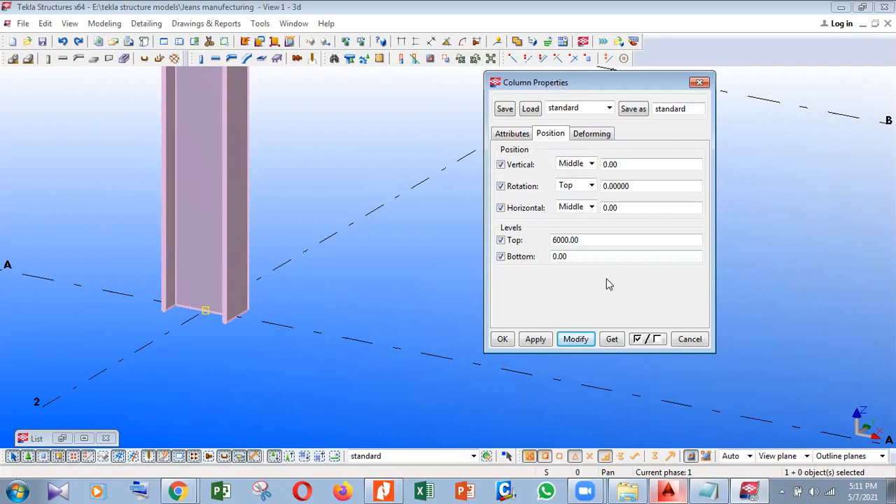
left_click(565, 344)
left_click(348, 349)
scroll(195, 334, "down", 2)
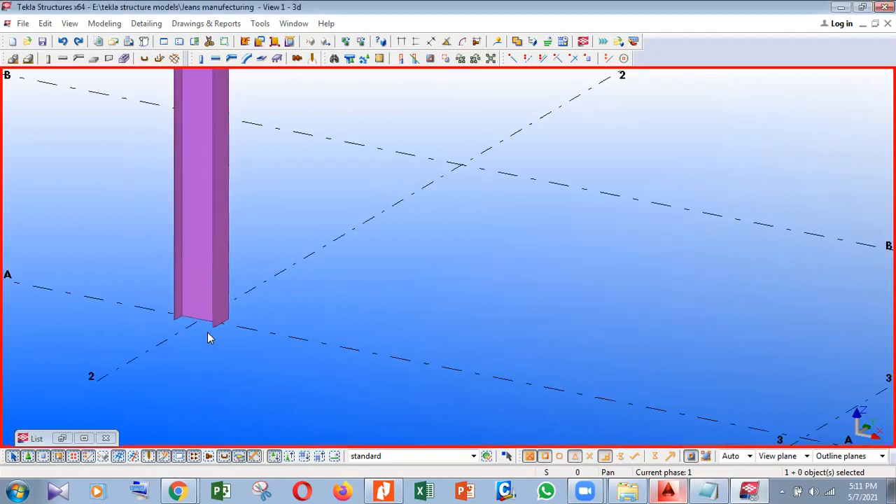
scroll(209, 322, "down", 2)
scroll(180, 300, "down", 3)
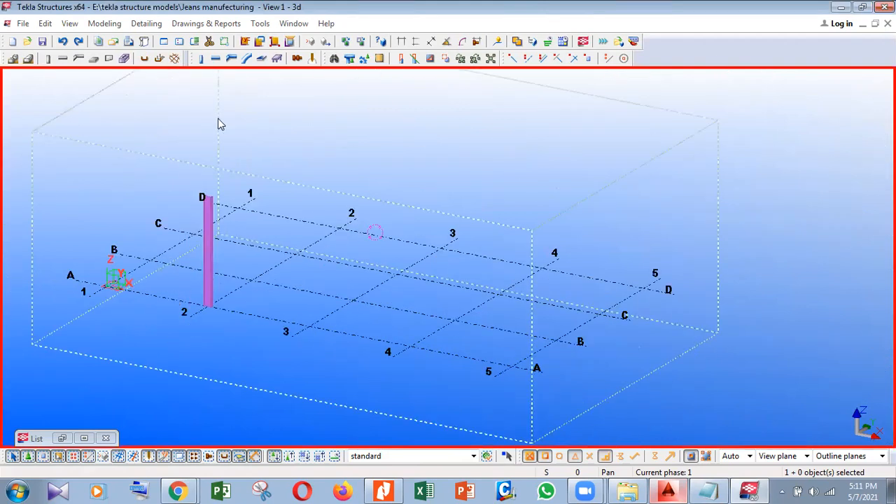
left_click(216, 59)
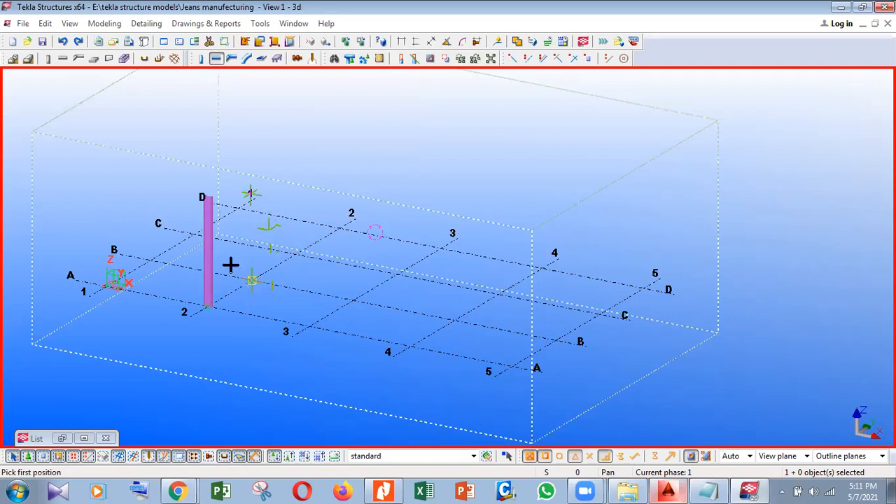
scroll(176, 206, "up", 1)
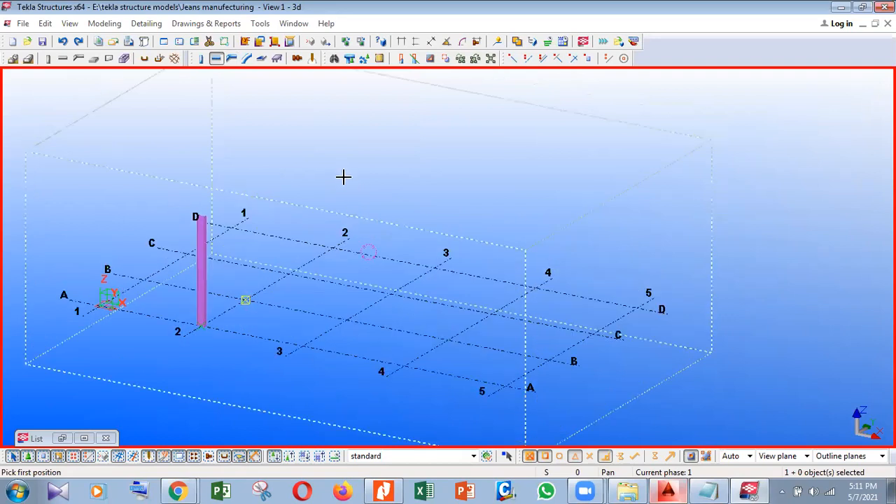
scroll(346, 178, "up", 1)
scroll(216, 94, "up", 1)
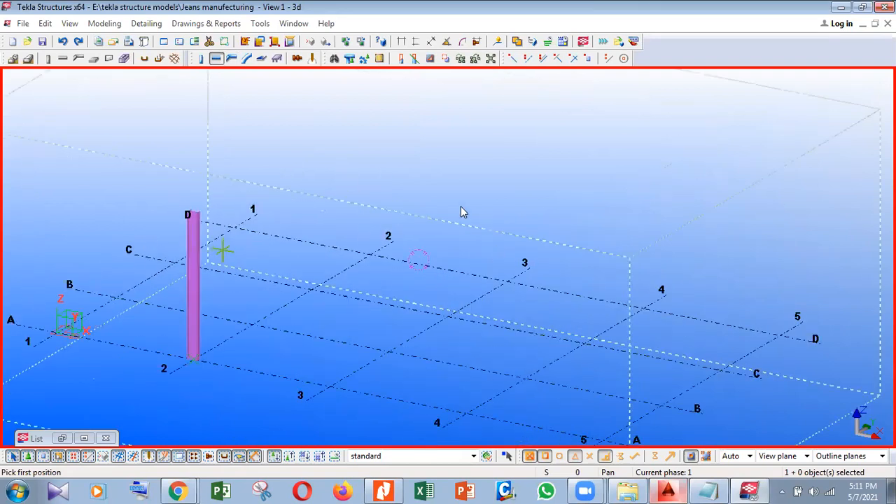
scroll(245, 96, "up", 2)
- Create a steel column at the intersection of gridlines D and 2, and end the command
left_click(201, 59)
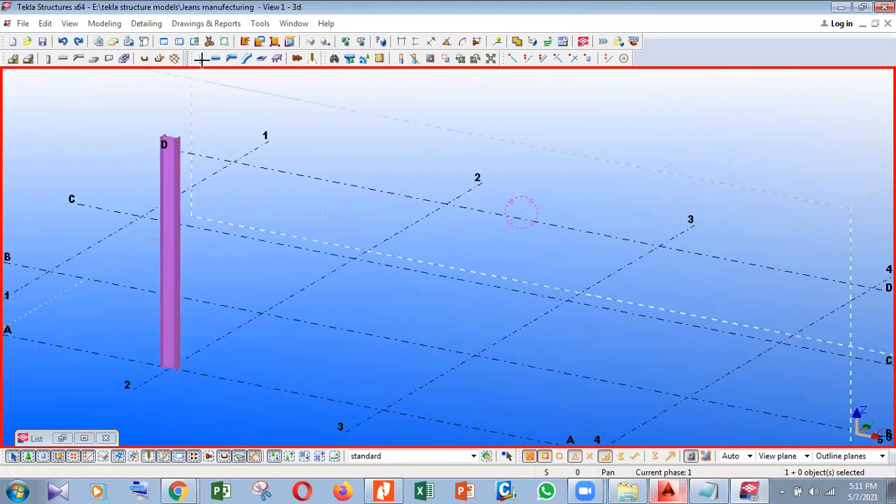
left_click(446, 203)
scroll(353, 199, "down", 3)
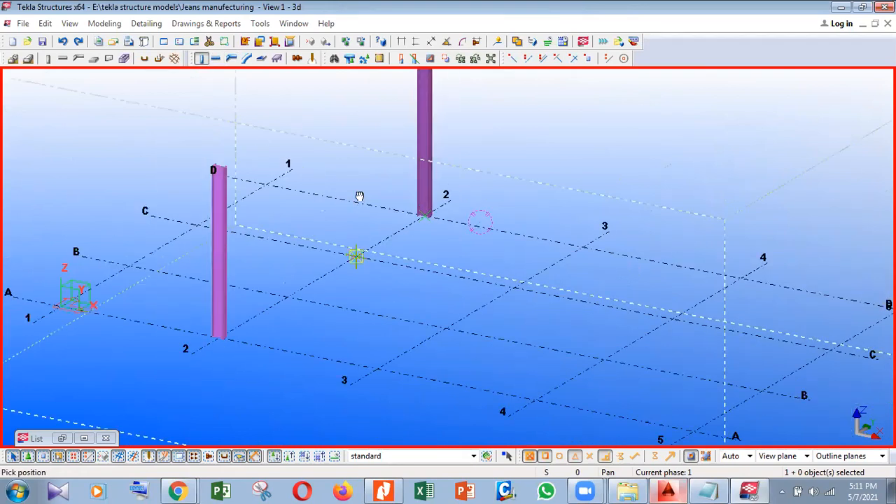
middle_click_drag(271, 166, 248, 244)
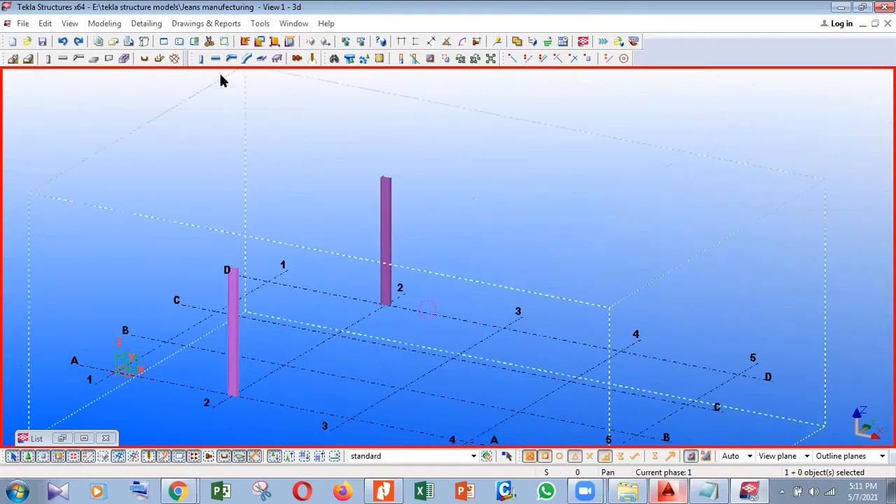
- Create a steel beam between the tops of the columns at A-2 and D-2, and end the command
left_click(219, 63)
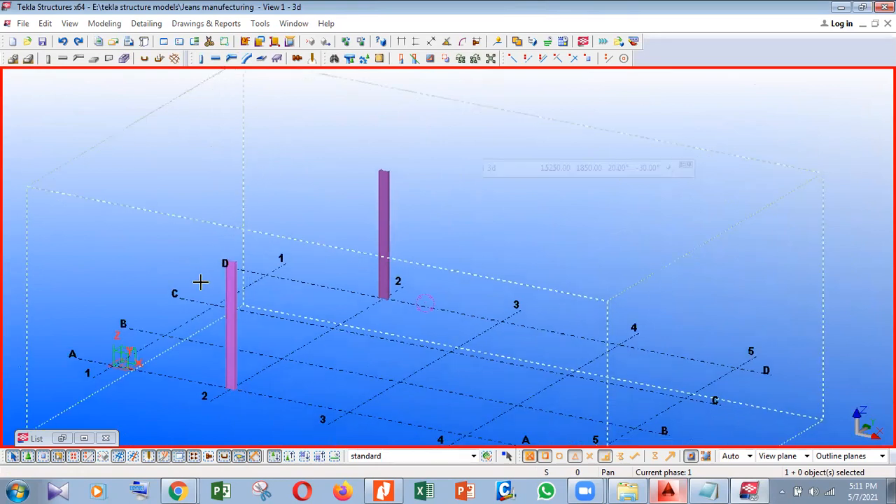
scroll(200, 282, "up", 3)
scroll(201, 256, "up", 5)
left_click(198, 245)
scroll(139, 326, "down", 2)
scroll(379, 176, "down", 4)
left_click(430, 153)
right_click(145, 219)
left_click(172, 226)
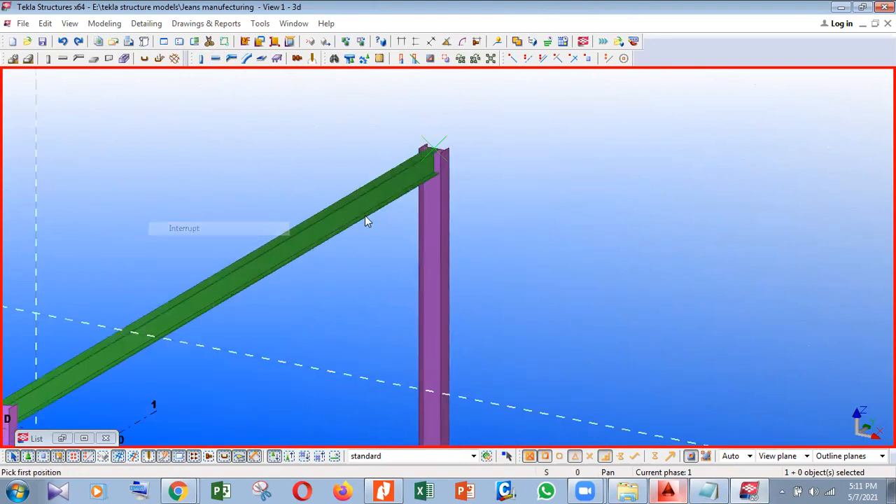
scroll(378, 273, "down", 5)
scroll(300, 310, "down", 6)
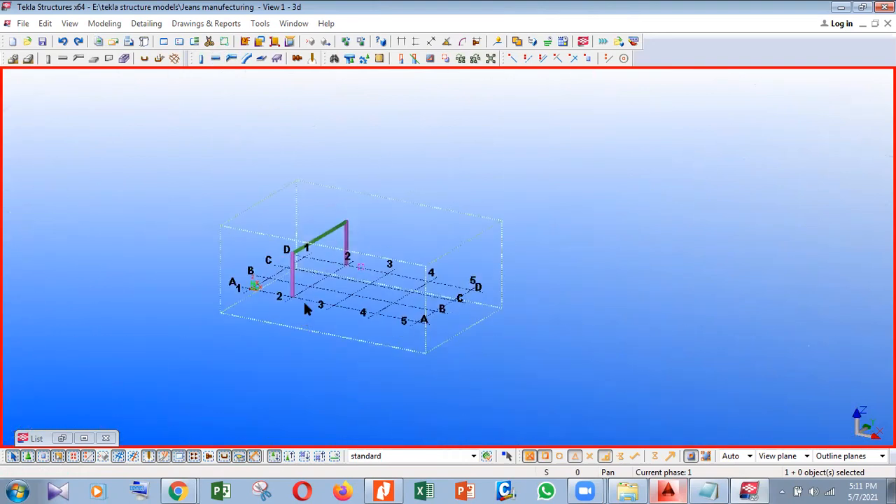
scroll(303, 301, "up", 2)
scroll(308, 224, "up", 1)
scroll(302, 228, "up", 2)
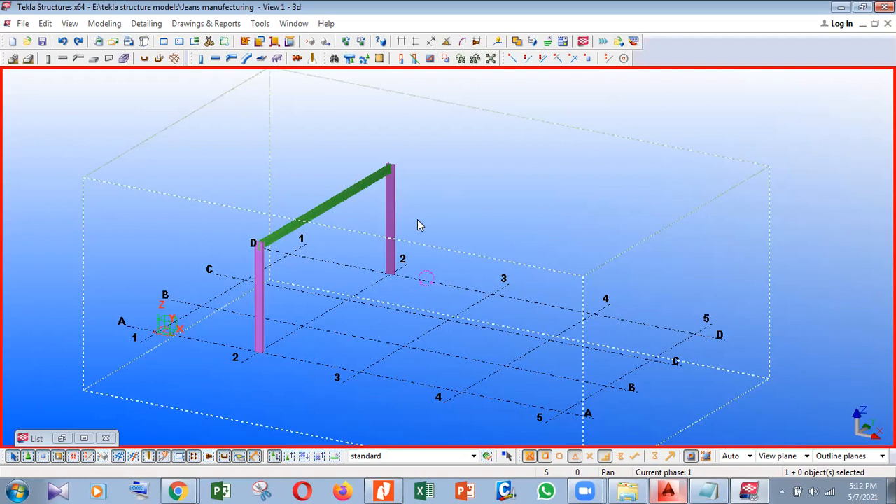
- In plan view, create steel beams along gridline D from gridline 1 to 2 and between gridlines 3 and 4
key("ctrl+p")
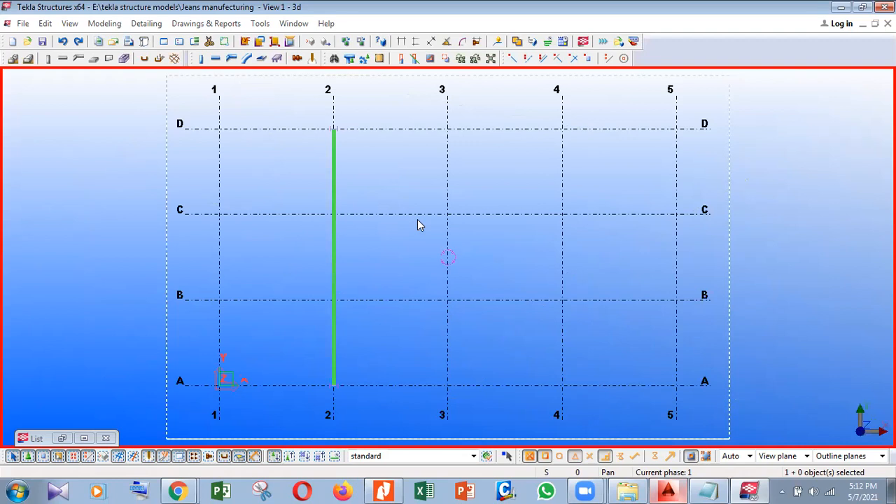
middle_click_drag(394, 220, 216, 62)
left_click(216, 59)
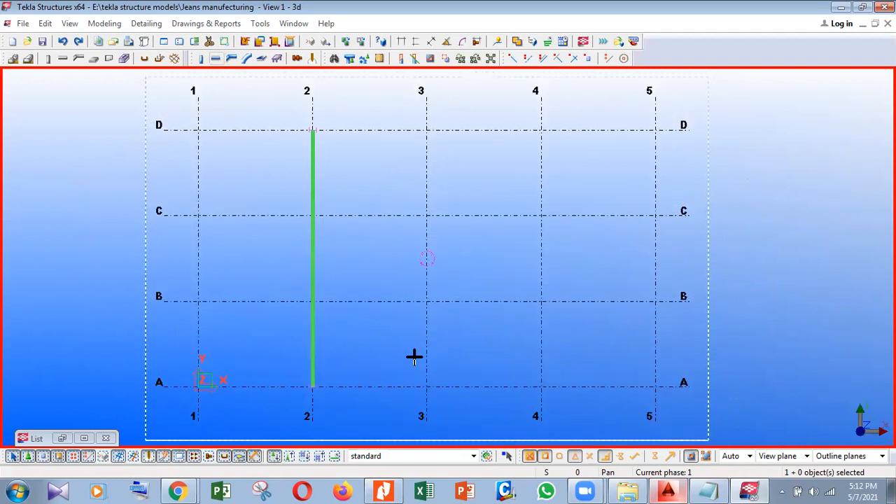
left_click(215, 59)
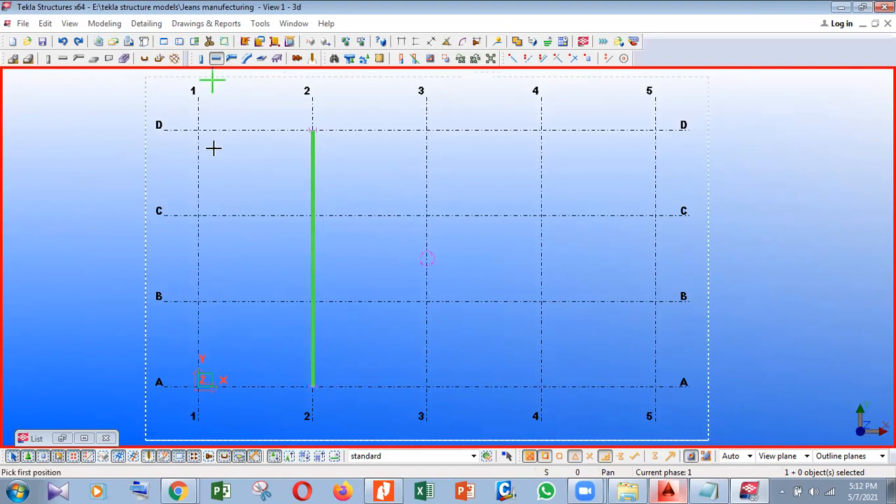
middle_click_drag(198, 129, 192, 212)
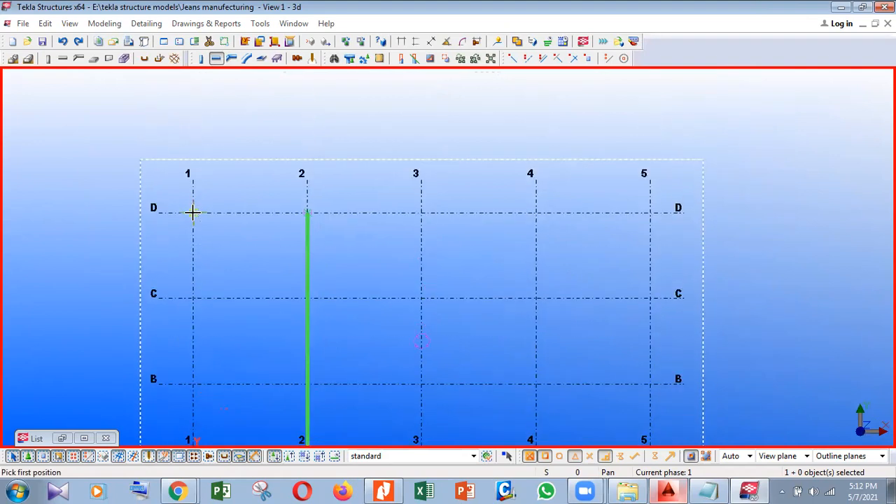
left_click(180, 222)
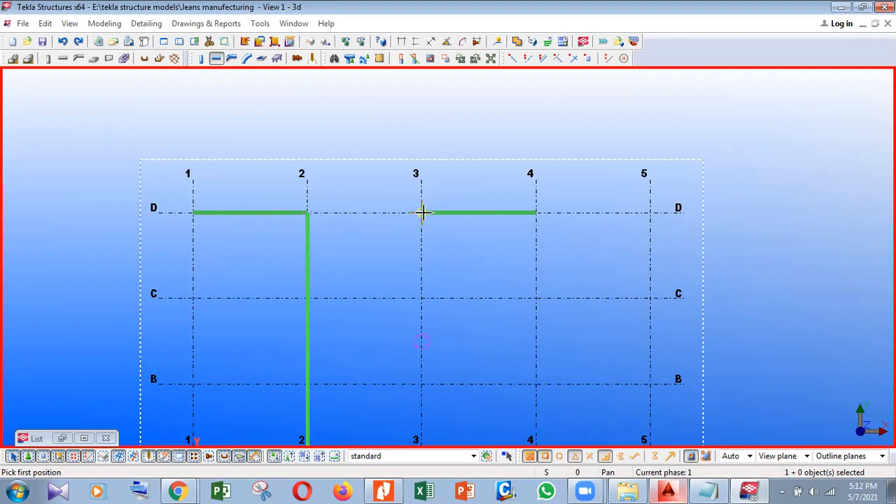
right_click(406, 207)
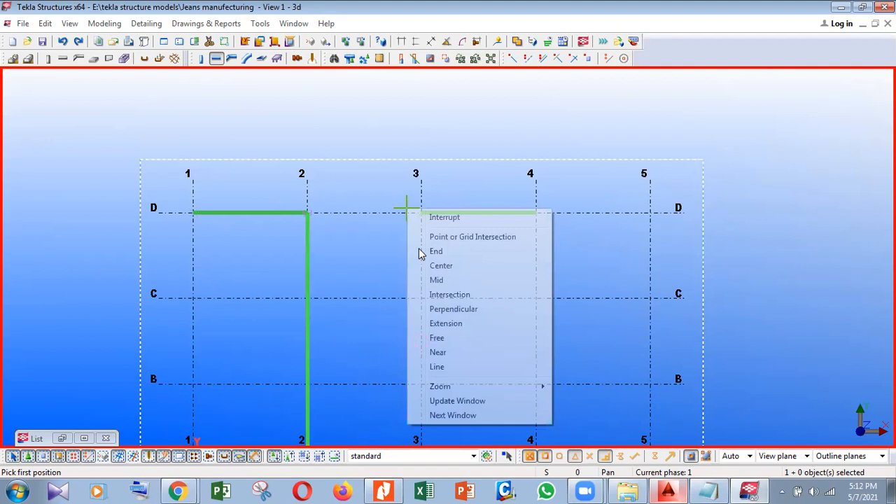
left_click(445, 217)
- Create steel beams on gridline 3 from A to C and on gridline 4 from D to B, and end the command
scroll(424, 265, "down", 1)
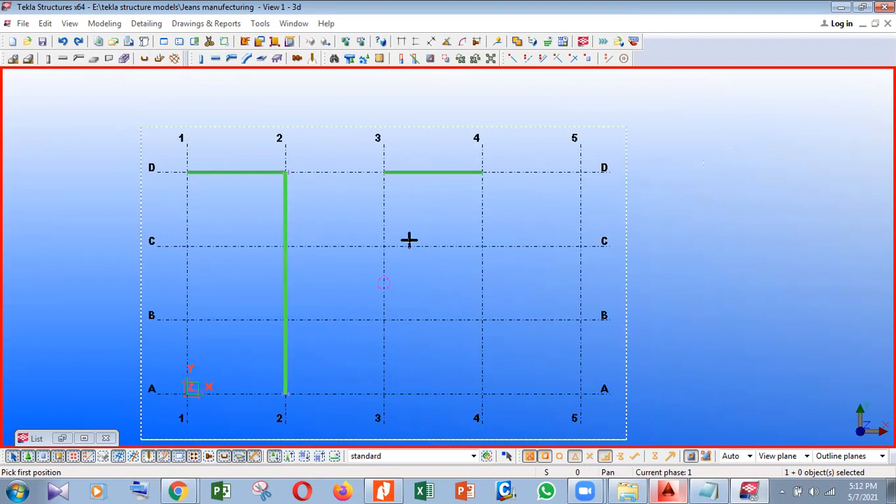
middle_click_drag(385, 387, 386, 378)
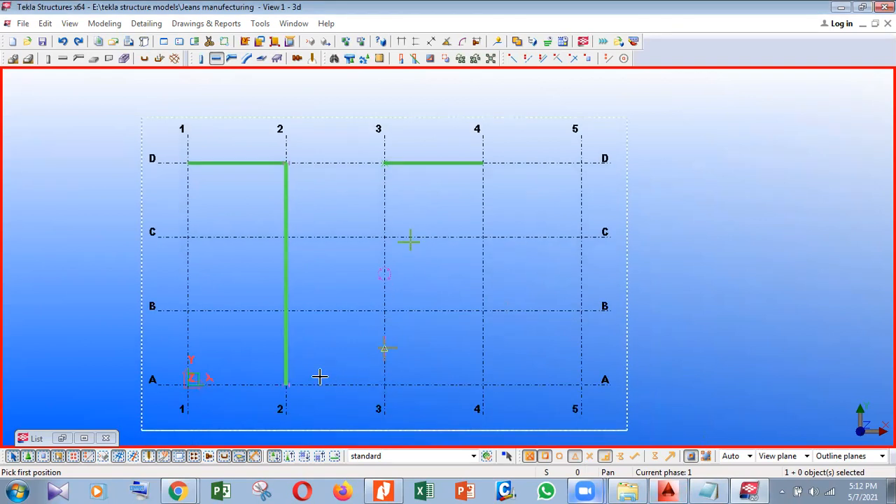
left_click(394, 386)
left_click(381, 236)
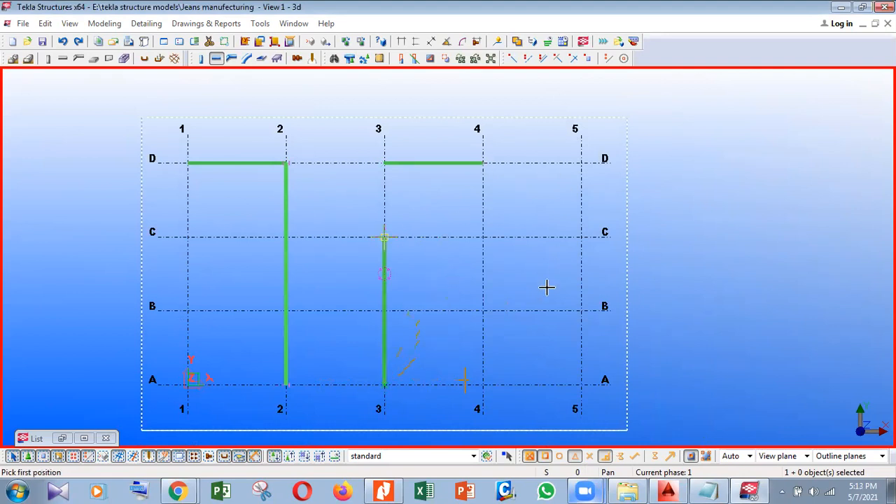
left_click(482, 163)
left_click(482, 312)
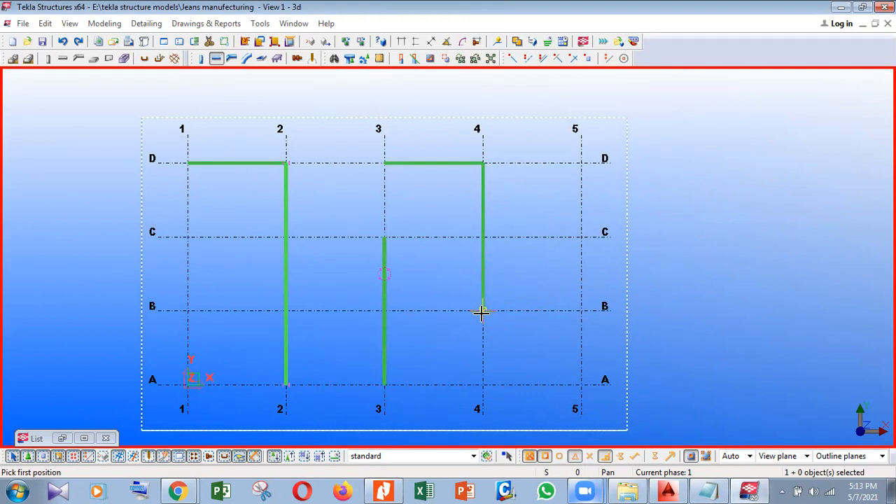
right_click(429, 256)
- Check the new beams by selecting the one on gridline 4 and alternating between the plan and 3D views
middle_click_drag(372, 278, 325, 289)
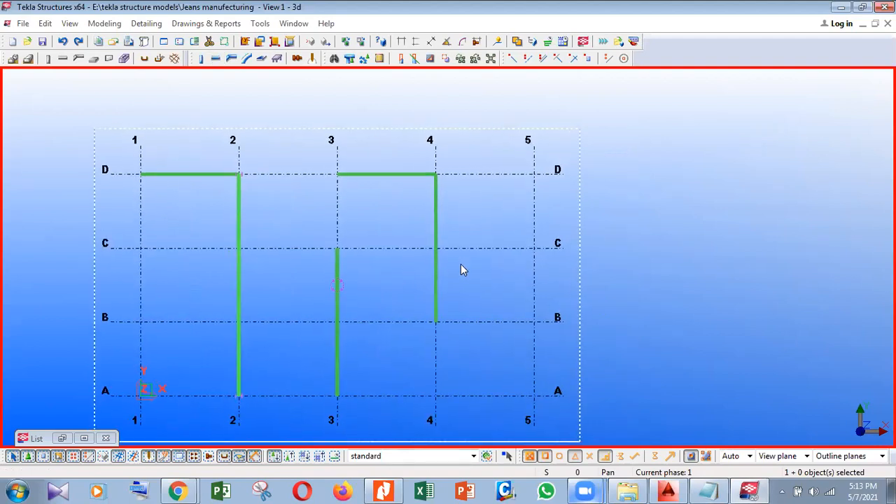
left_click(435, 258)
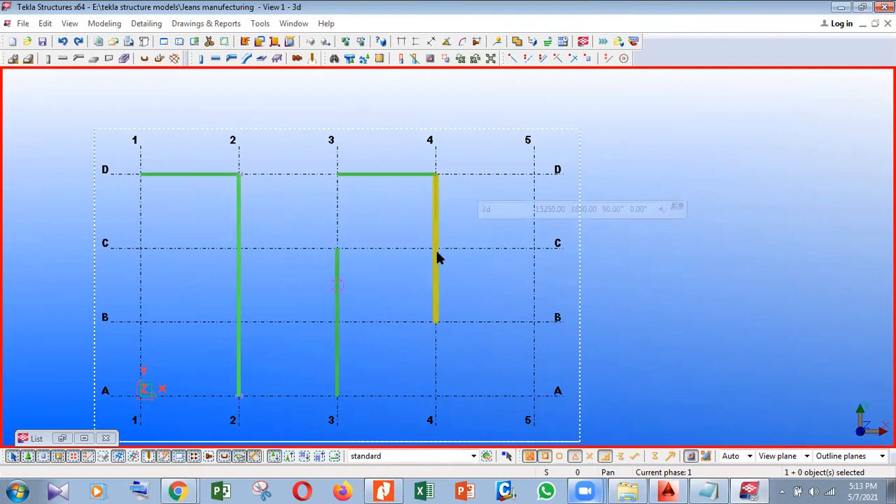
middle_click_drag(475, 277, 478, 261)
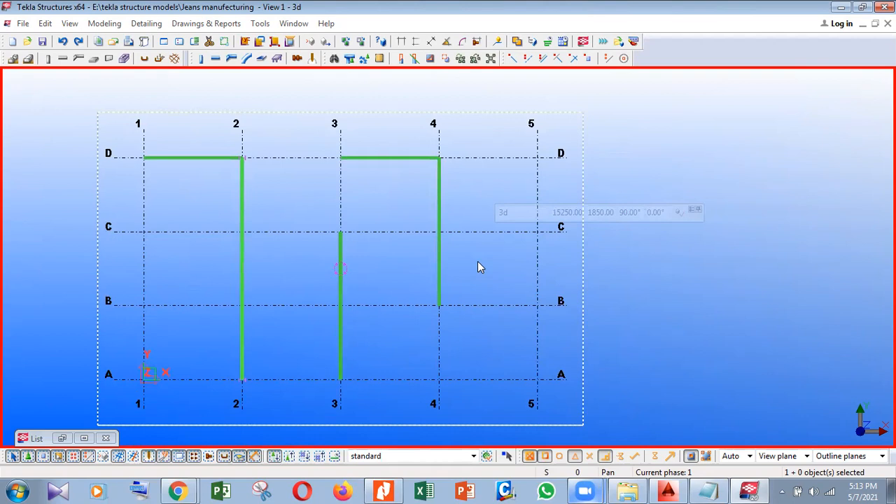
key("ctrl+p")
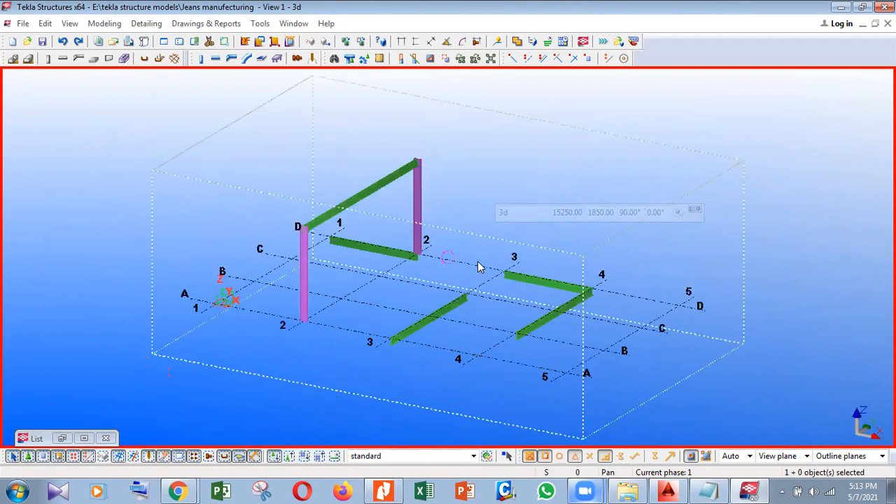
key("ctrl+p")
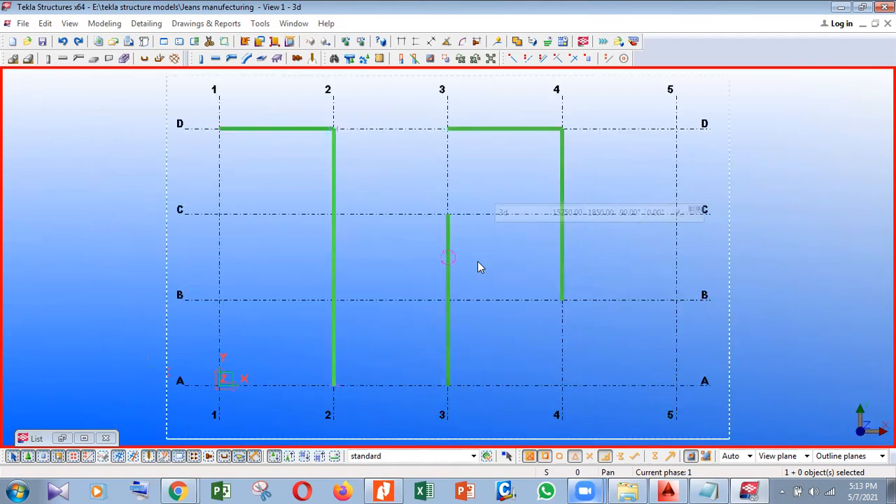
key("ctrl+p")
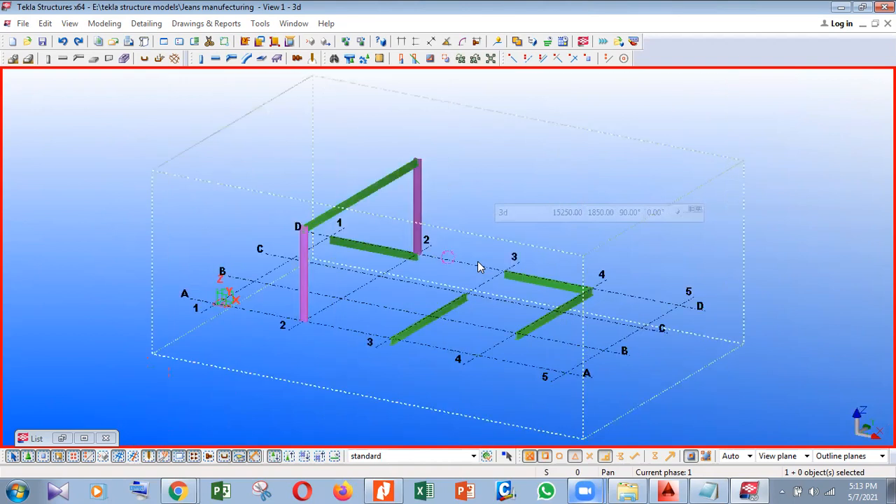
- Select all the columns and beams in the 3D view and delete them from the model
left_click(413, 236)
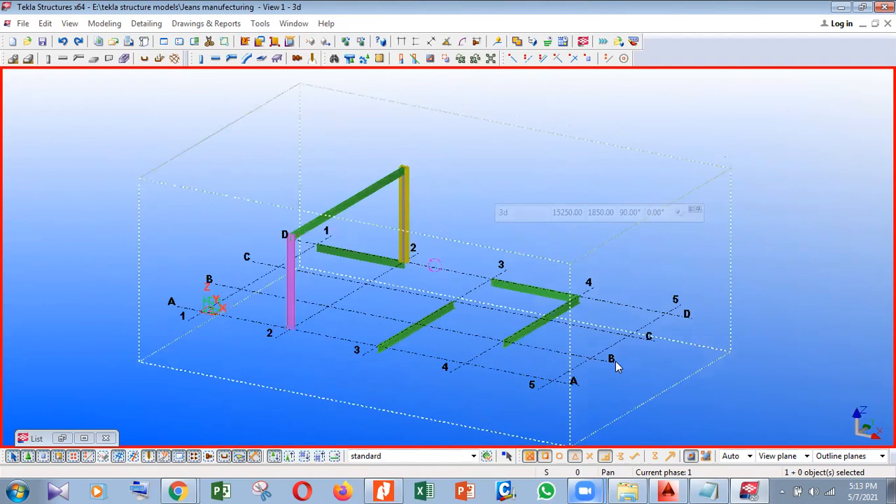
scroll(616, 361, "down", 2)
left_click_drag(616, 361, 616, 362)
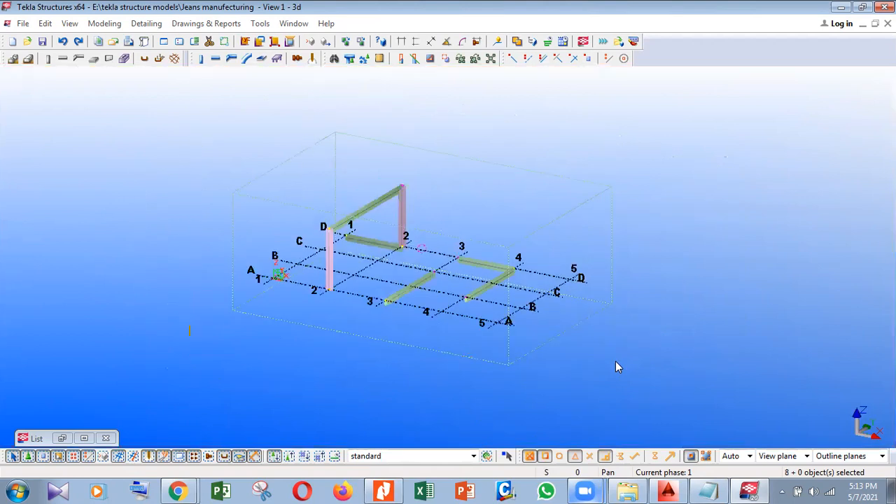
key("Delete")
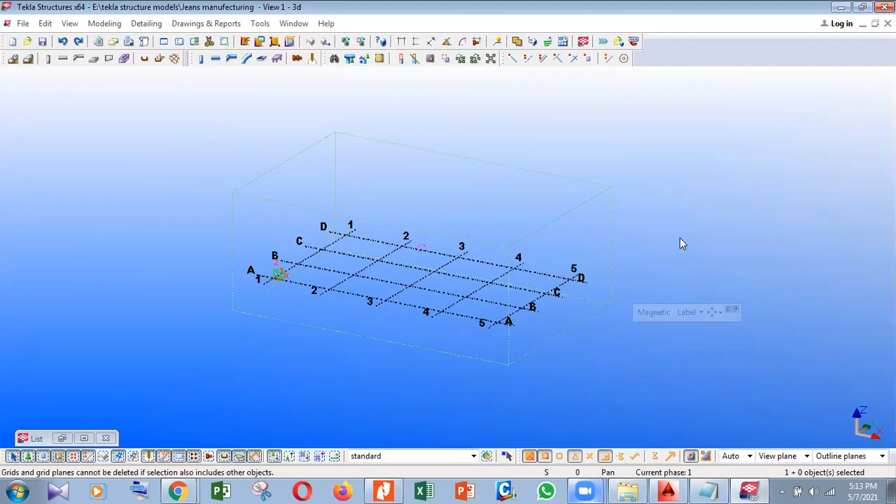
left_click(641, 241)
scroll(641, 241, "down", 1)
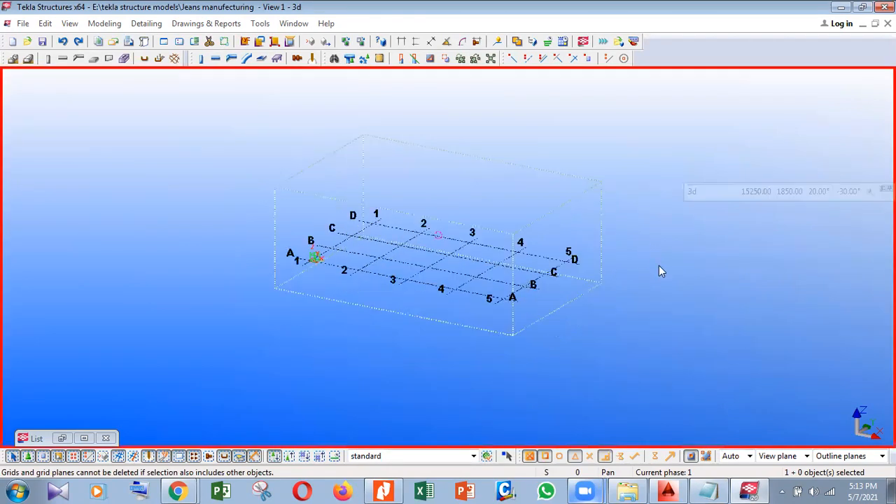
middle_click_drag(451, 345, 428, 424)
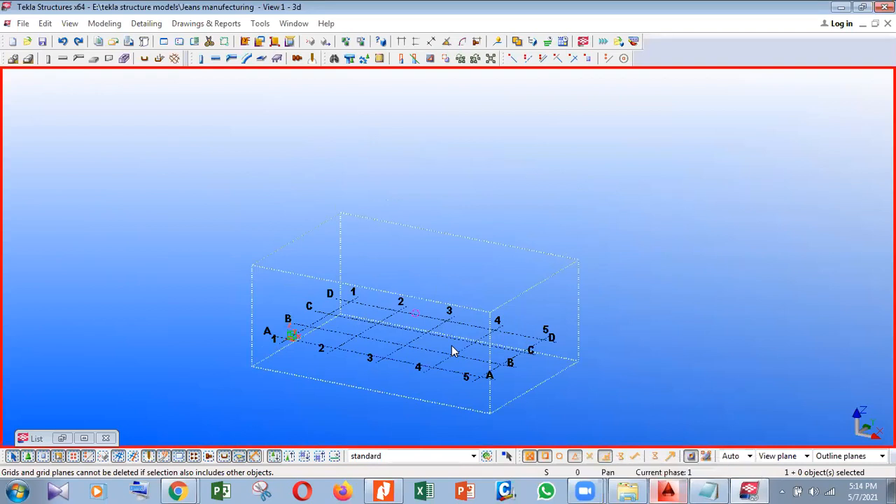
middle_click_drag(518, 336, 491, 287)
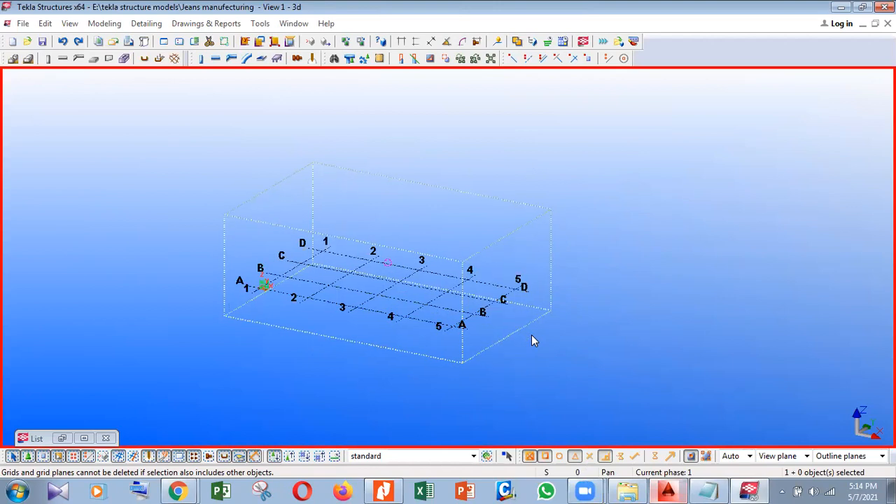
scroll(532, 351, "up", 1)
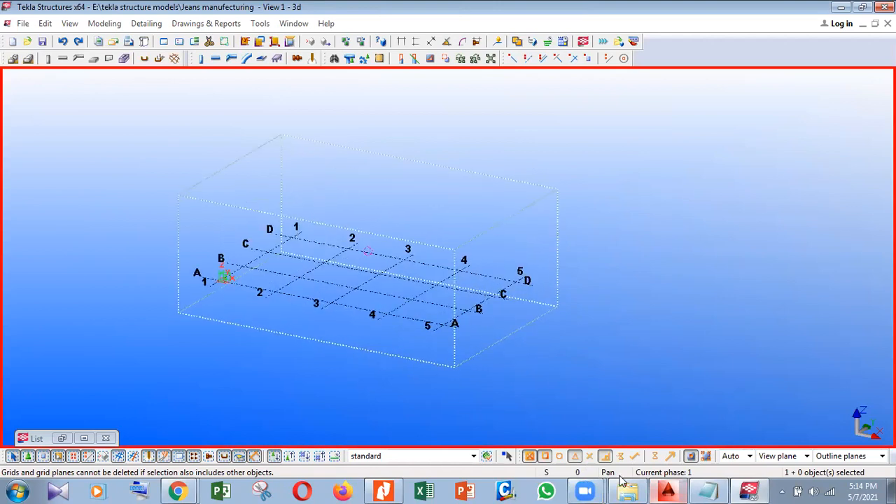
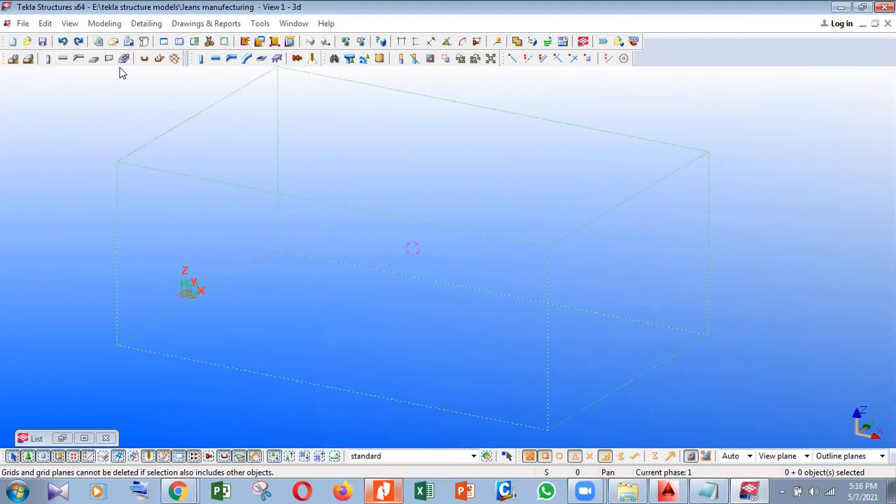
- Open the settings for creating a new grid and move the Grid dialog clear of the model origin
left_click(108, 24)
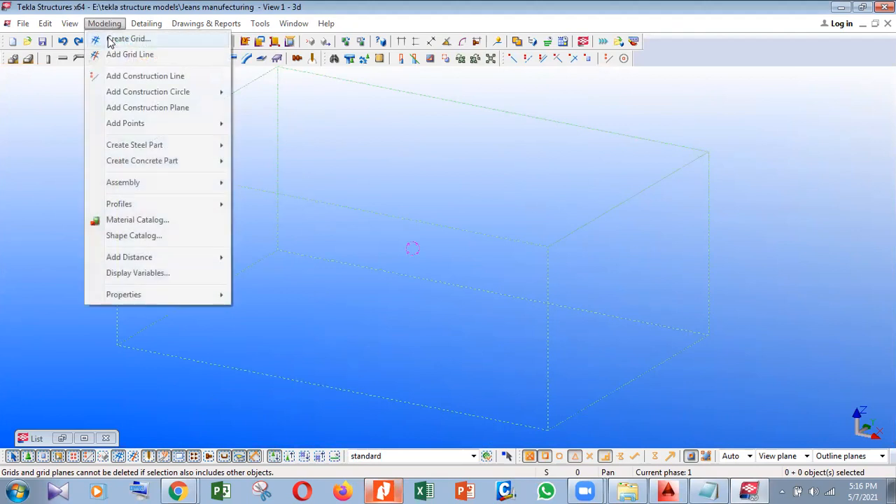
left_click(112, 39)
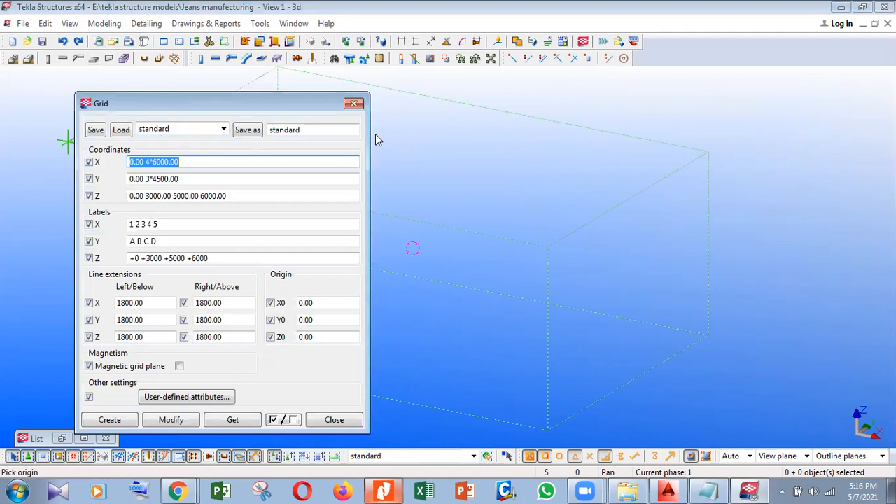
left_click_drag(224, 103, 235, 98)
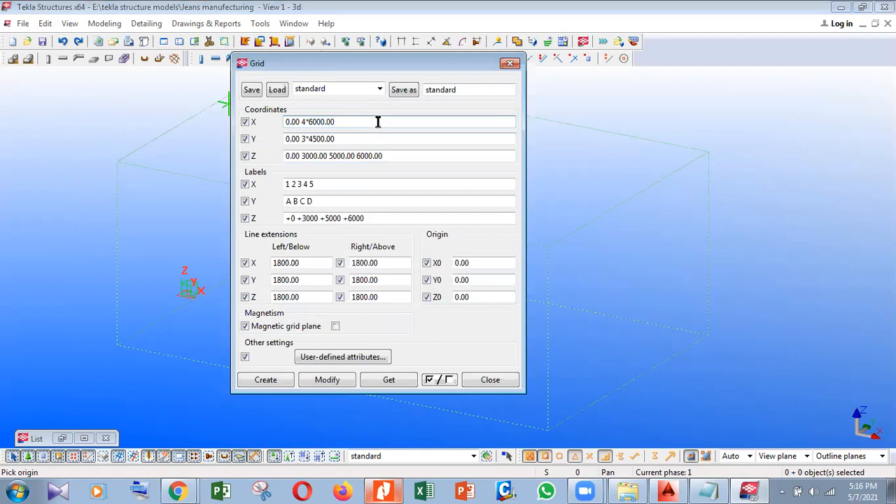
- Switch to the AutoCAD steel drawing and examine the labels and spacings of the numbered and lettered gridlines
key("alt+Tab")
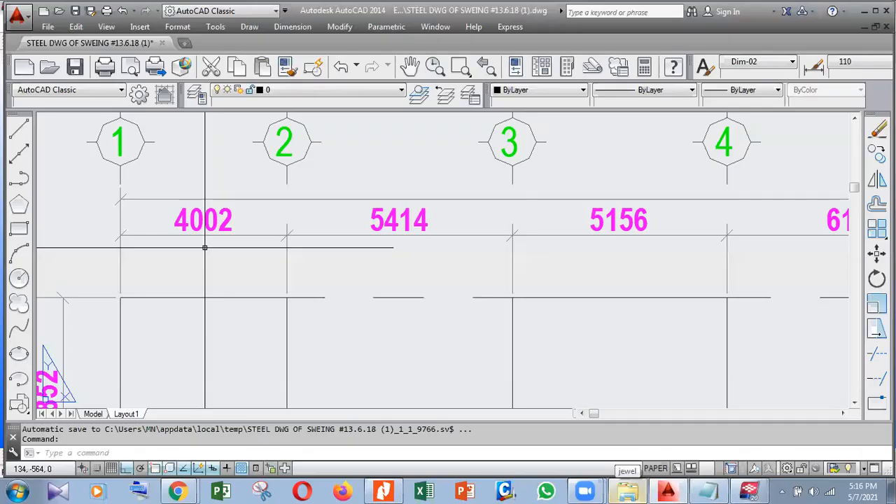
scroll(256, 369, "down", 5)
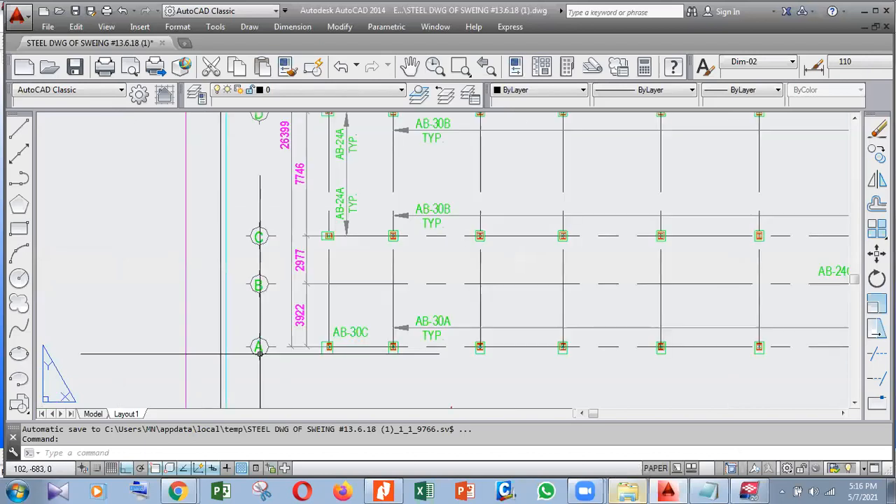
scroll(158, 172, "up", 2)
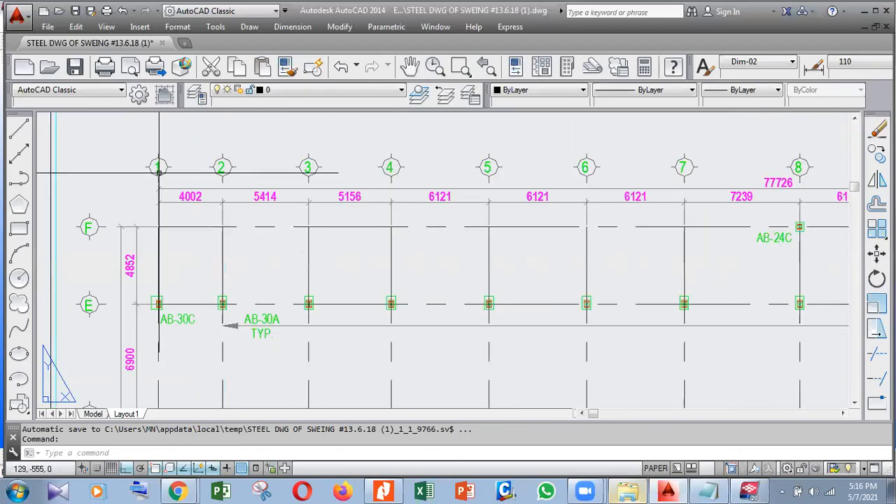
scroll(158, 172, "up", 2)
scroll(365, 166, "down", 2)
mouse_move(217, 392)
middle_mouse_down()
mouse_move(217, 301)
mouse_move(215, 324)
middle_mouse_up()
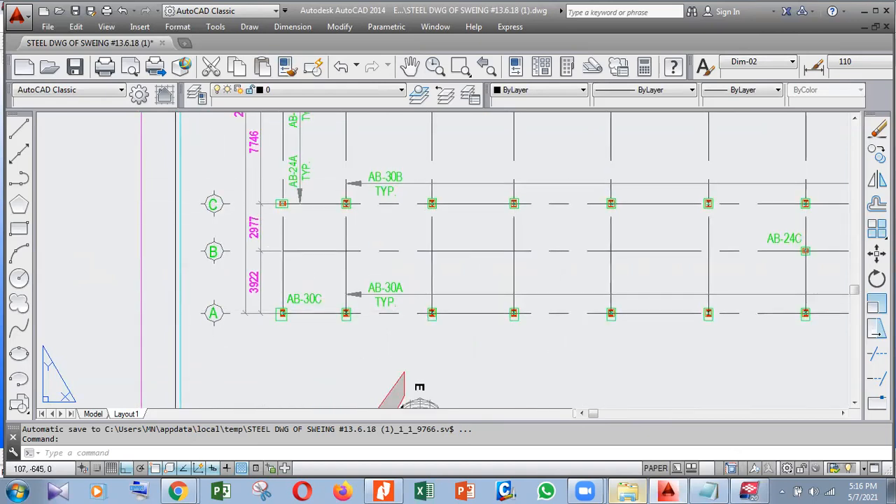
- Examine the anchor bolt layout plan as a whole, from gridlines A to F and 1 to 14
middle_click_drag(222, 116, 212, 271)
scroll(212, 270, "down", 2)
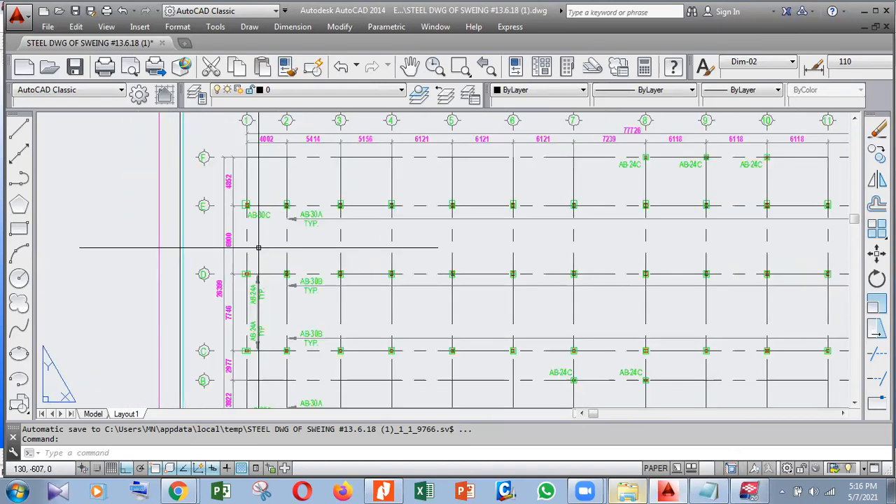
scroll(258, 247, "down", 2)
scroll(339, 262, "up", 2)
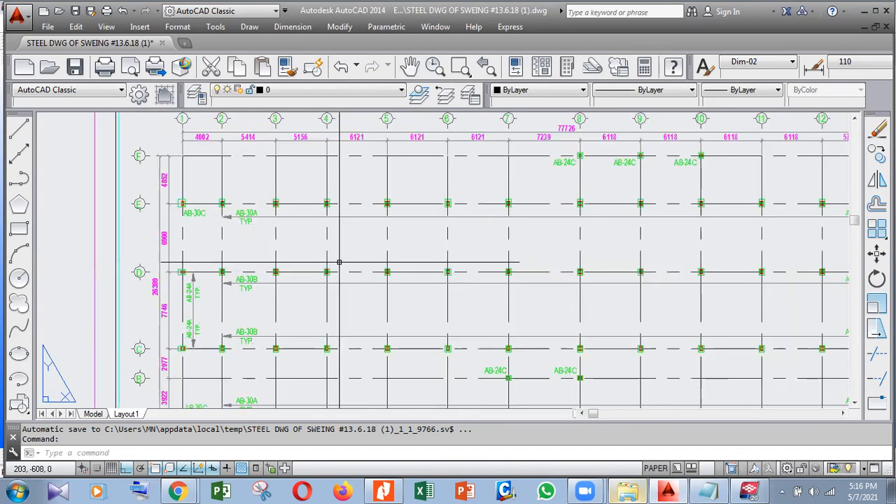
middle_click_drag(339, 262, 355, 267)
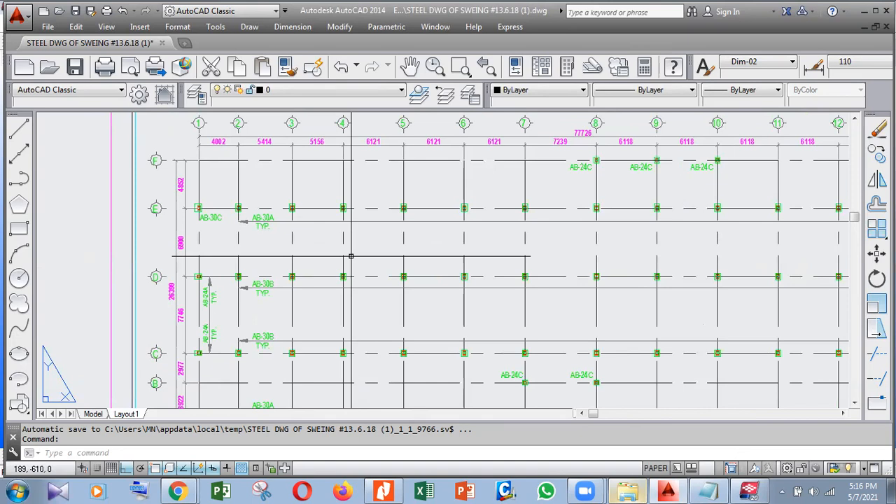
scroll(322, 256, "down", 2)
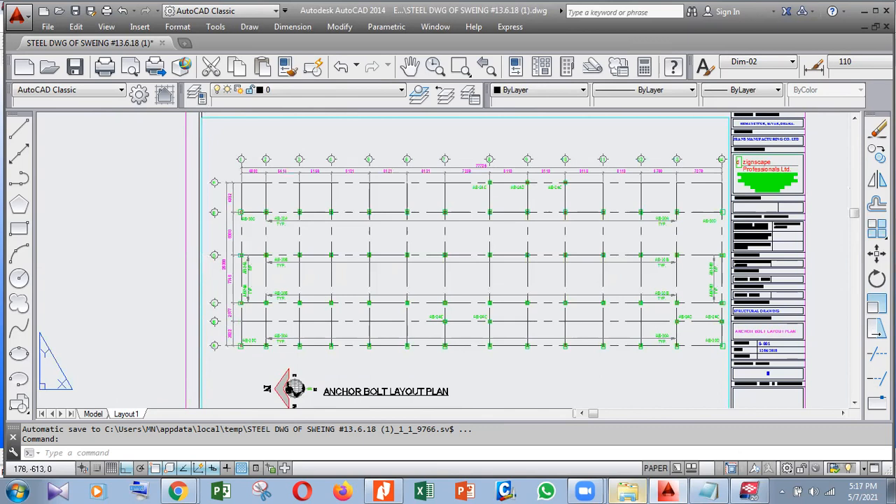
- Restore the AutoCAD window and narrow it to half the screen, keeping the numbered gridline spacings readable
left_click(875, 12)
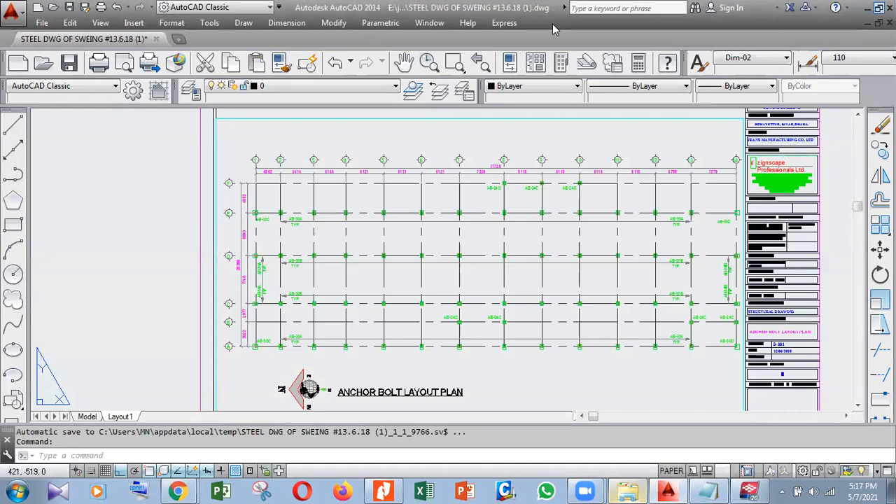
left_click(878, 9)
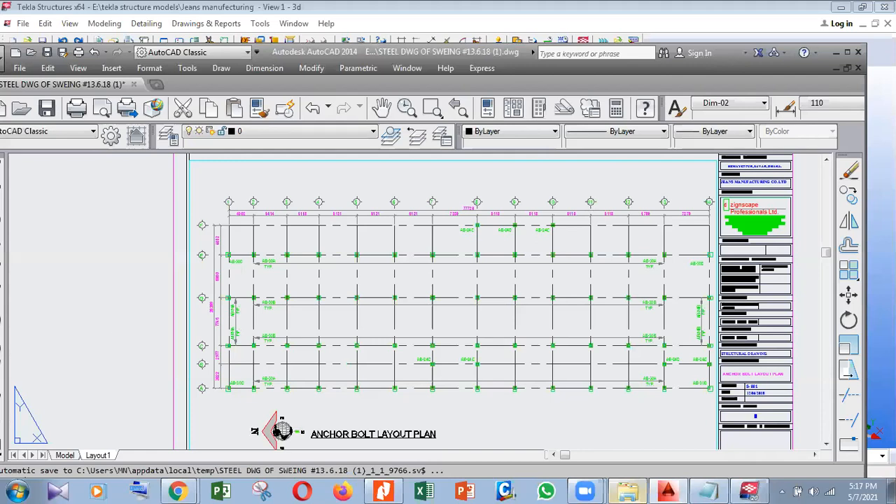
left_click_drag(866, 280, 433, 280)
scroll(127, 283, "up", 3)
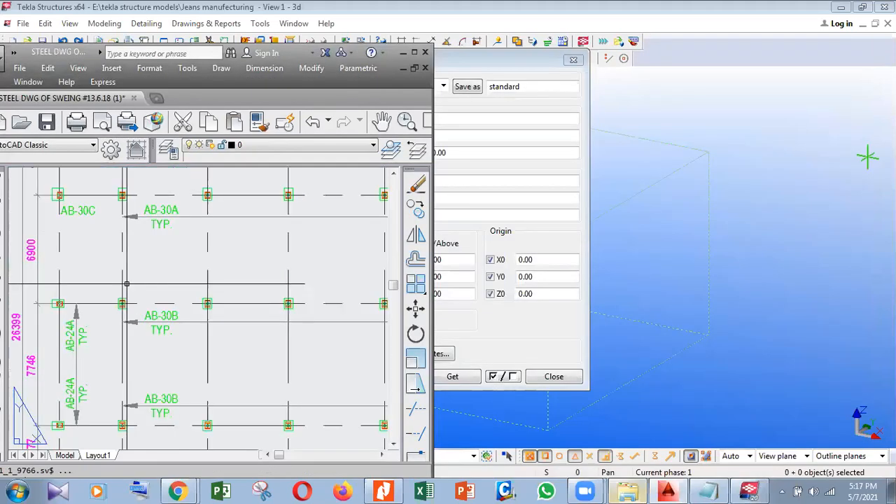
scroll(126, 284, "down", 2)
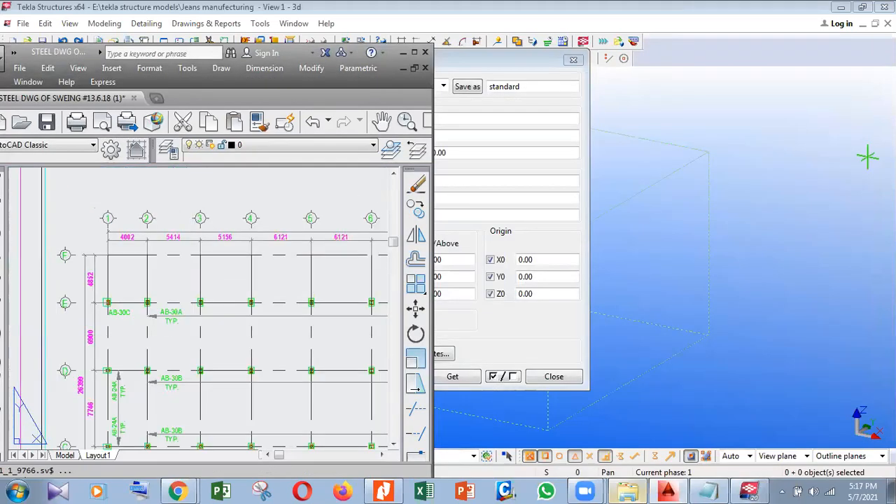
- Place the Tekla Structures window and its Grid dialog beside the AutoCAD drawing so both are fully readable
left_click(480, 68)
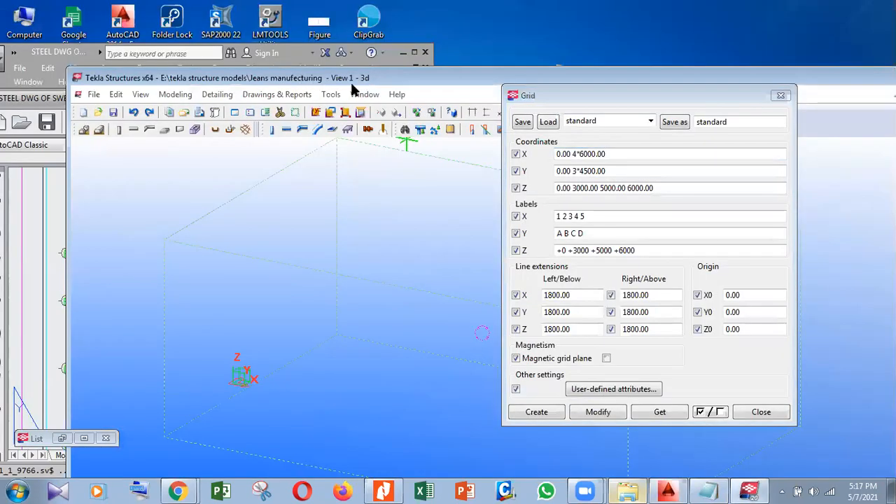
left_click_drag(352, 83, 736, 41)
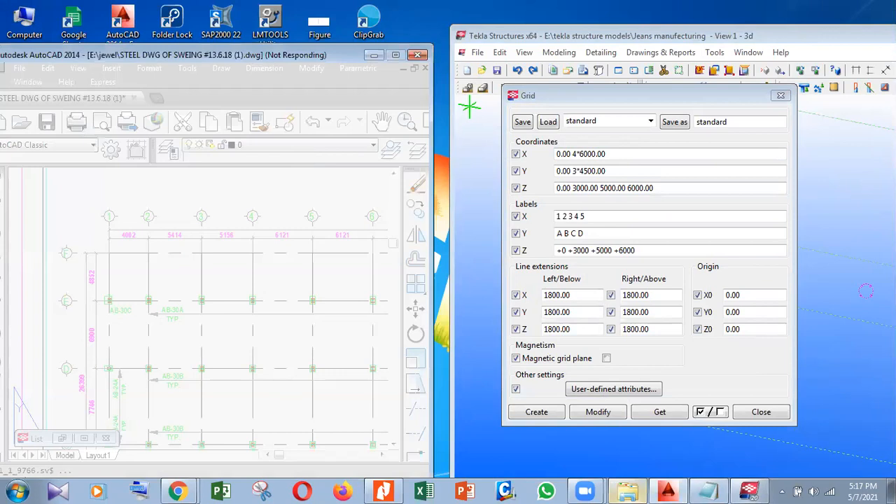
left_click_drag(210, 55, 224, 29)
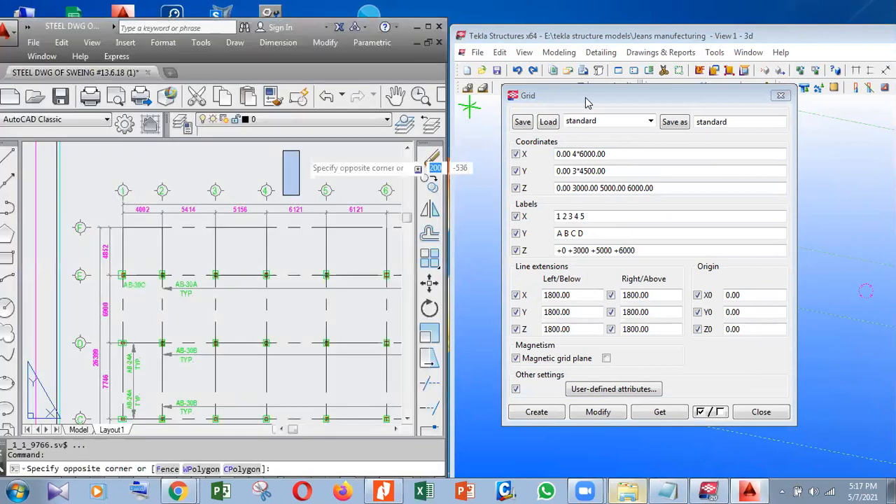
key("Escape")
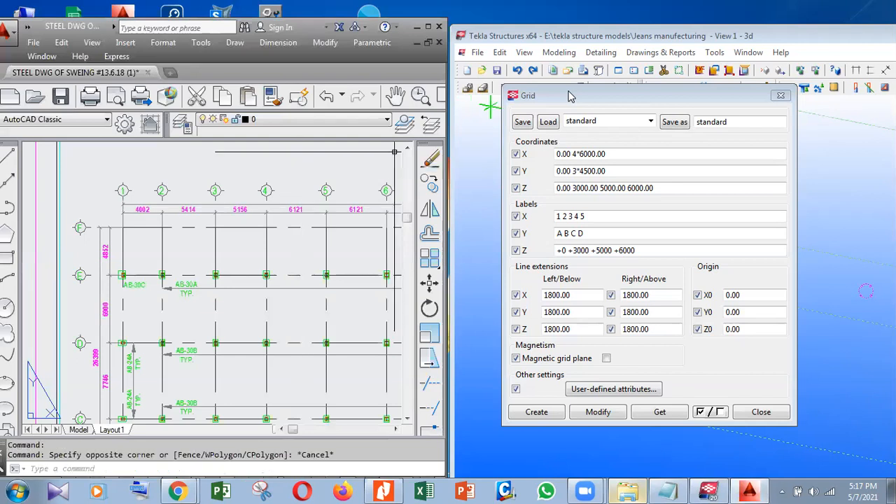
left_click(569, 96)
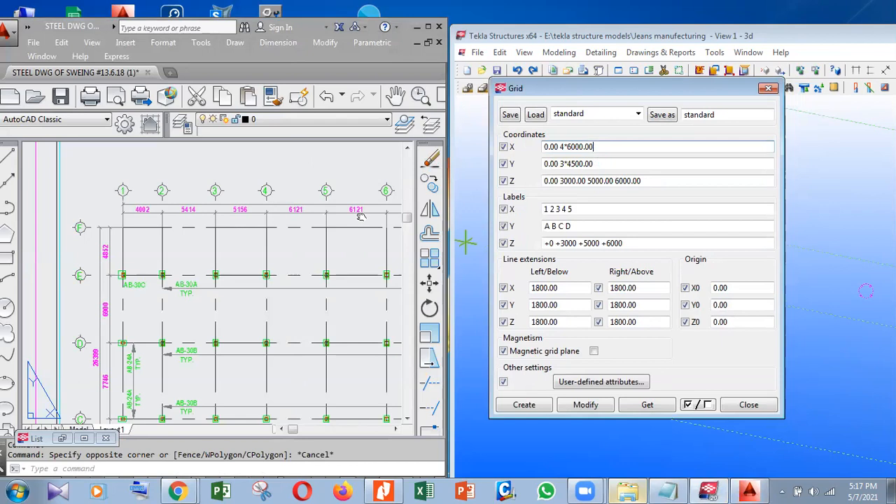
- Replace the grid's X spacings after 0.00 with 4002, 5414 and 5156, matching gridlines 1 to 4 of the drawing
middle_click_drag(323, 239, 329, 219)
mouse_move(319, 257)
middle_mouse_down()
mouse_move(324, 238)
mouse_move(332, 250)
middle_mouse_up()
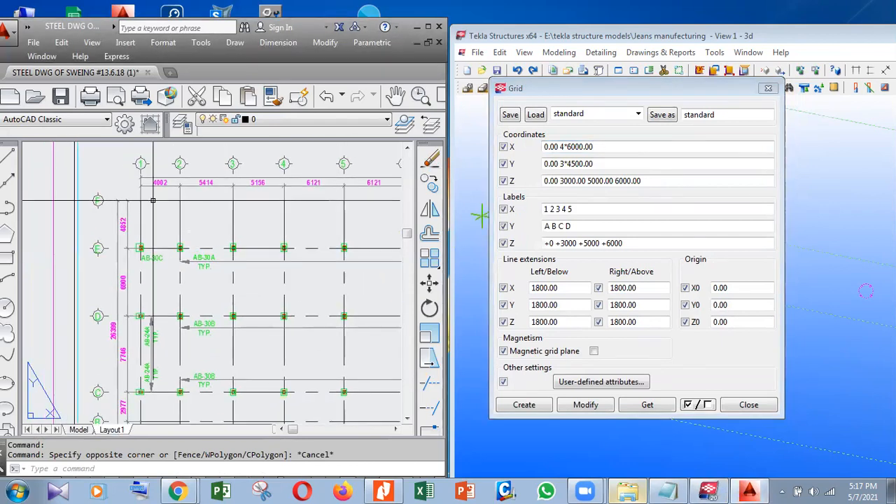
middle_click_drag(154, 228, 154, 249)
scroll(154, 192, "up", 4)
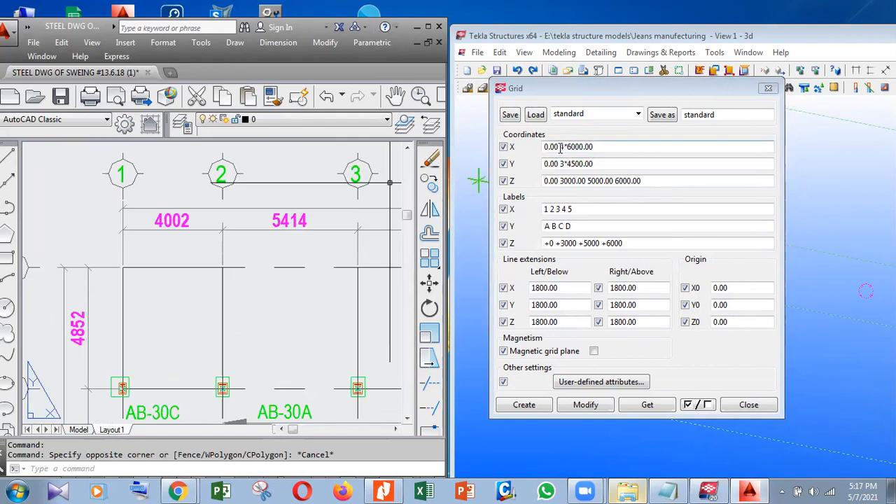
double_click(665, 149)
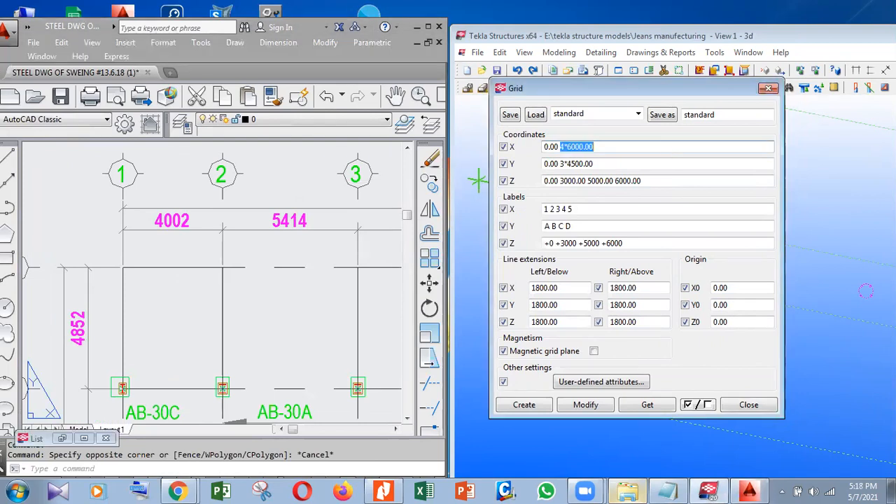
key("BackSpace")
type("4002")
type(" 5414")
middle_click_drag(288, 296, 141, 308)
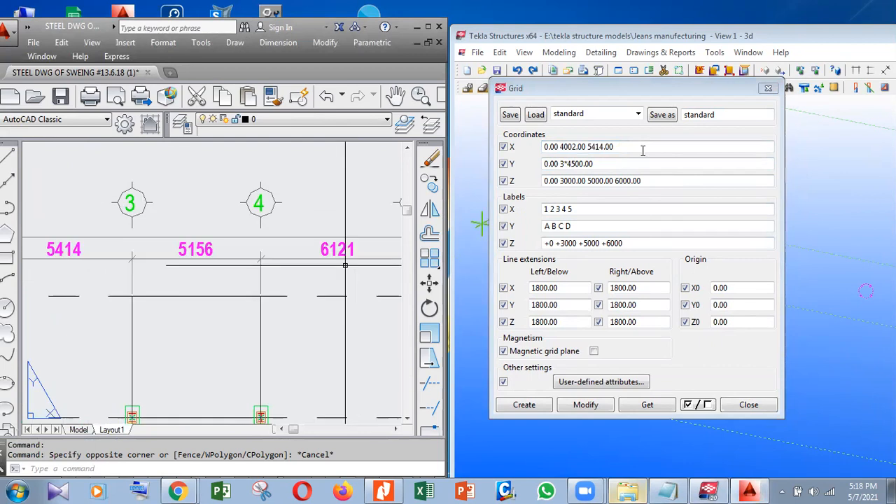
left_click(642, 151)
type("5156")
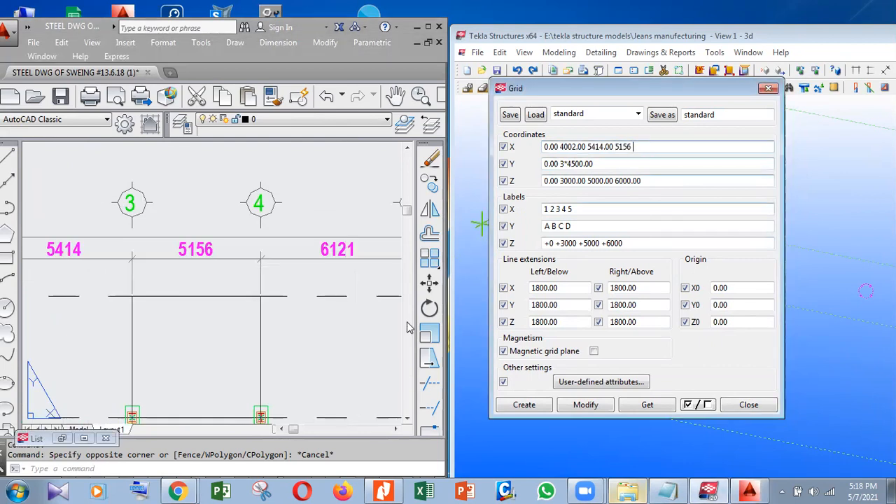
- Add the spacings 3*6121 and 7239 to the grid's X coordinates for gridlines 4 to 8
middle_click_drag(410, 328, 288, 328)
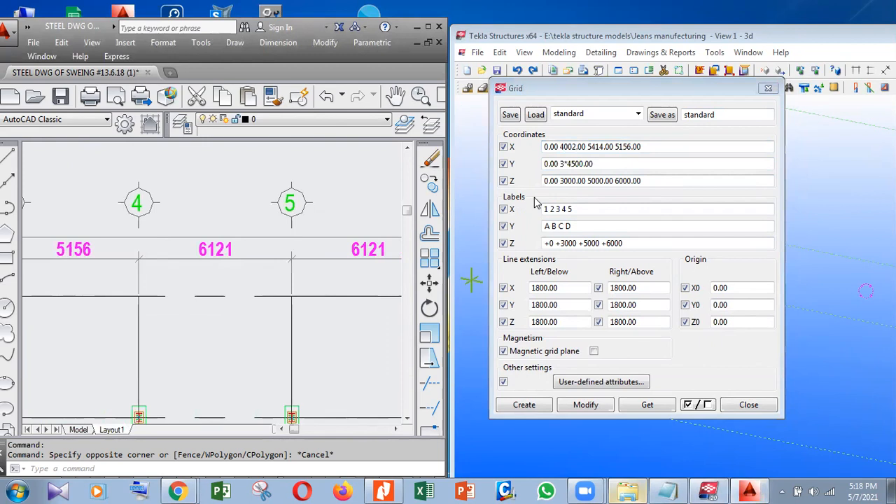
left_click(543, 200)
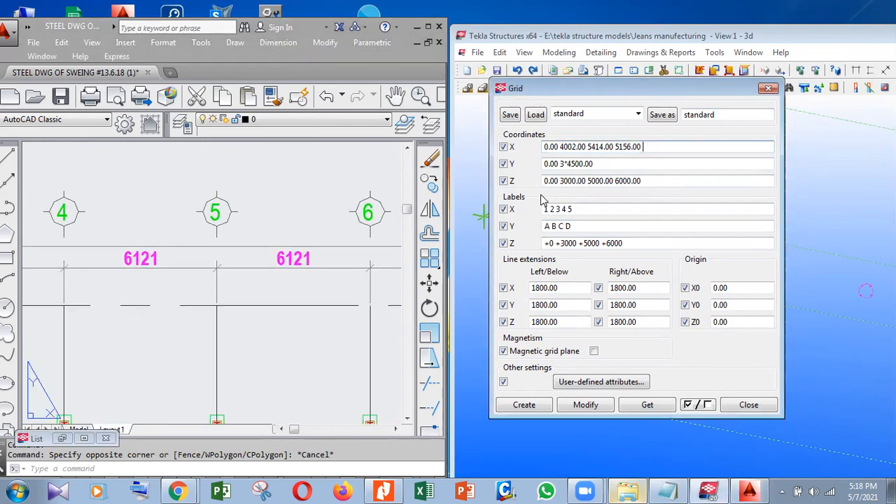
left_click(281, 268)
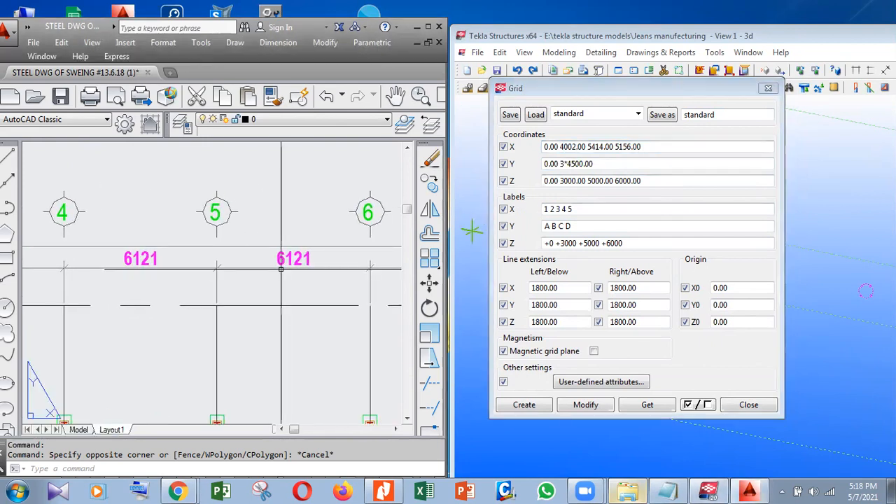
scroll(281, 269, "down", 5)
scroll(220, 284, "up", 3)
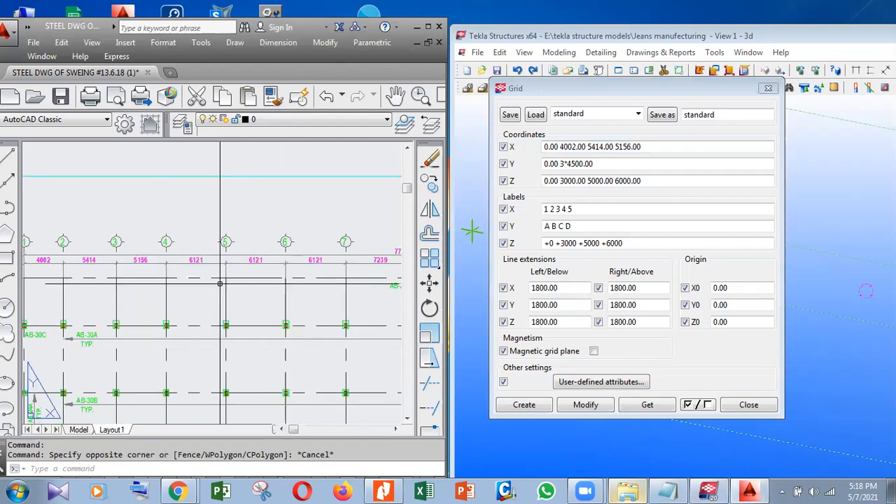
scroll(188, 264, "up", 4)
scroll(190, 264, "down", 2)
middle_click_drag(189, 264, 151, 259)
middle_click_drag(256, 260, 114, 274)
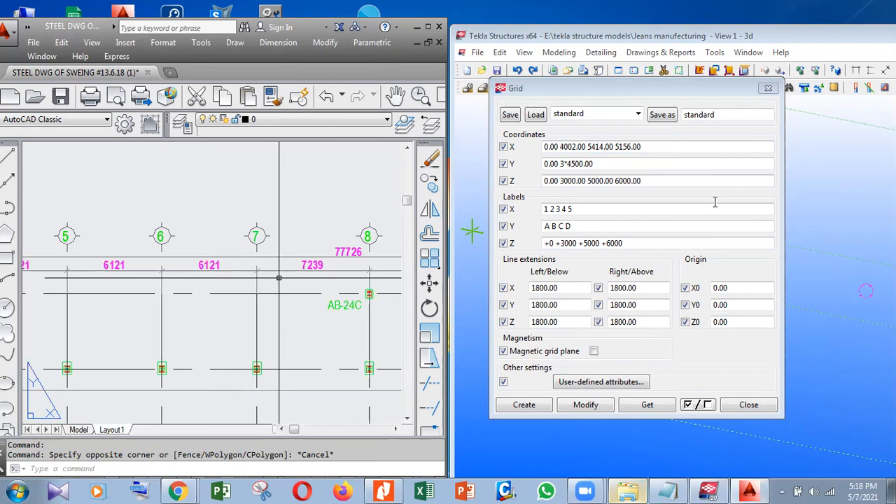
left_click(681, 146)
type("3")
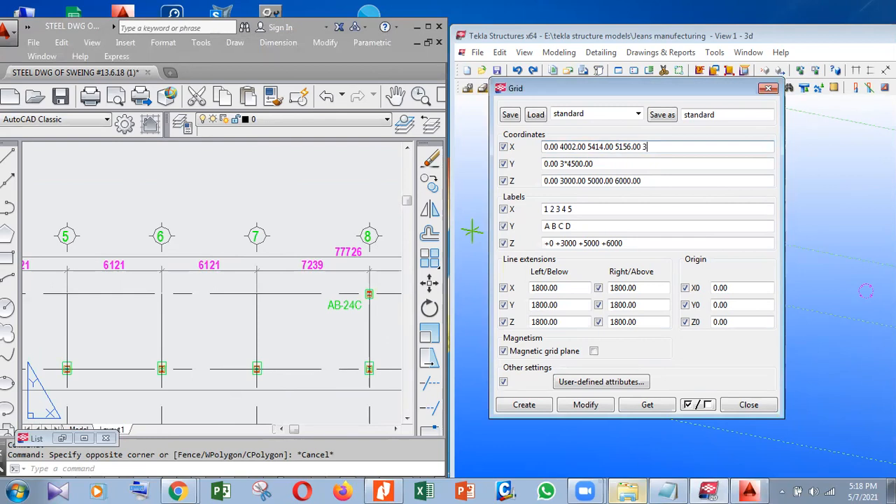
type("*6121 7239")
- Append 4*6118 to the grid's X coordinates for the four equal bays between gridlines 8 and 12
middle_click_drag(371, 304, 162, 303)
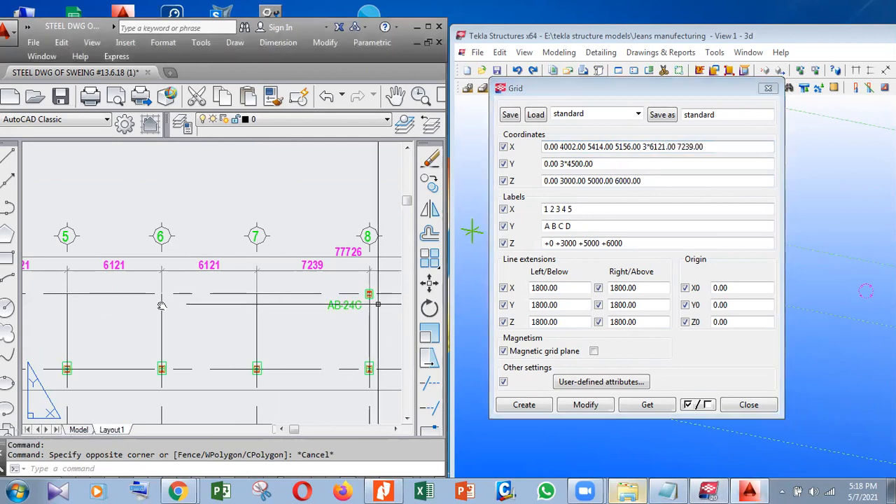
scroll(250, 265, "up", 2)
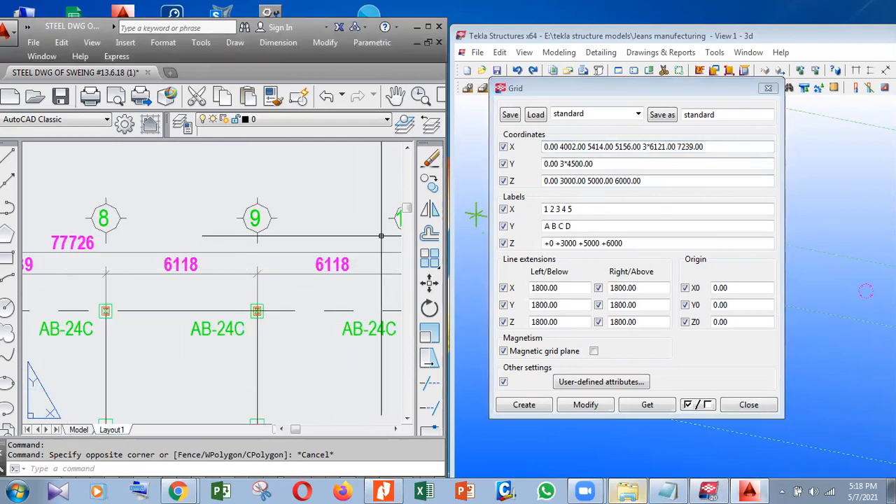
middle_click_drag(296, 290, 252, 291)
scroll(294, 289, "down", 2)
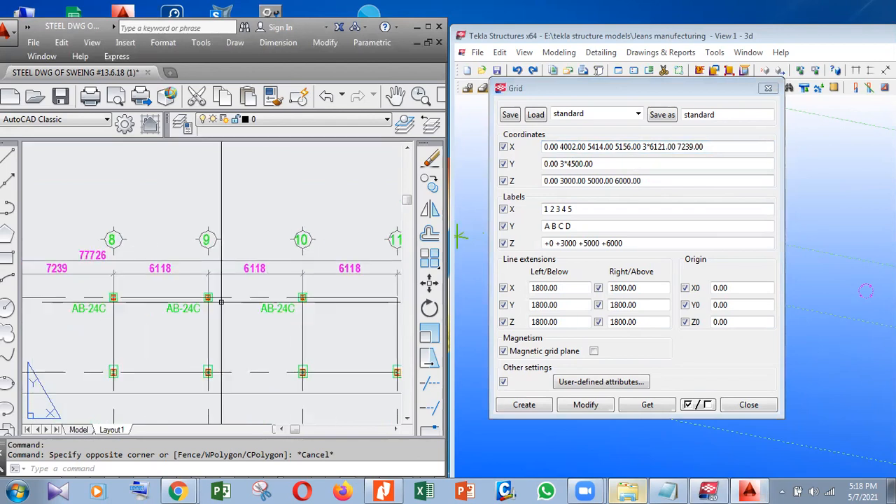
middle_click_drag(303, 276, 199, 283)
mouse_move(338, 283)
middle_mouse_down()
mouse_move(236, 298)
mouse_move(274, 293)
middle_mouse_up()
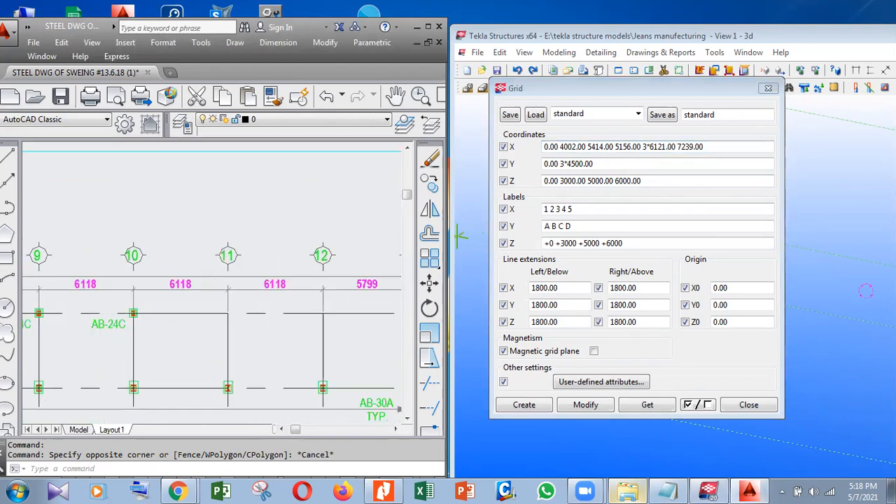
left_click(725, 151)
type("4")
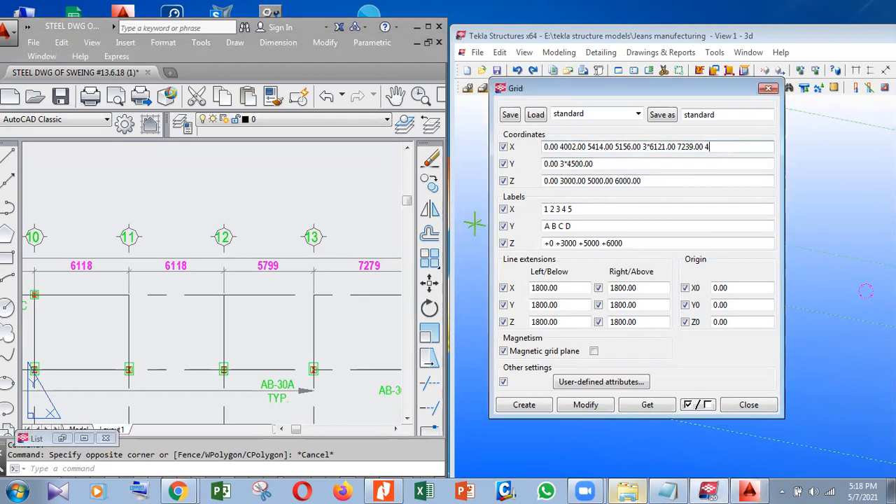
type("*6118")
- Complete the grid's X coordinates with 5799 and 7279 for gridlines 12 to 14
middle_click_drag(282, 314, 158, 306)
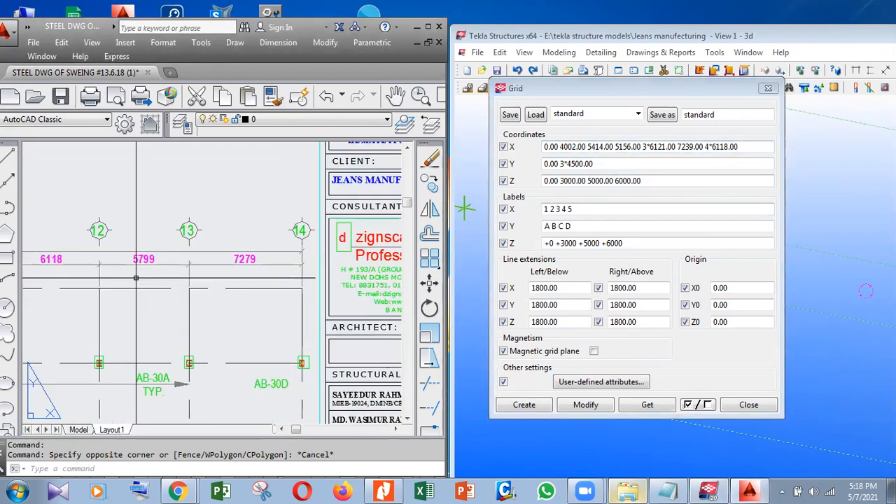
left_click(747, 148)
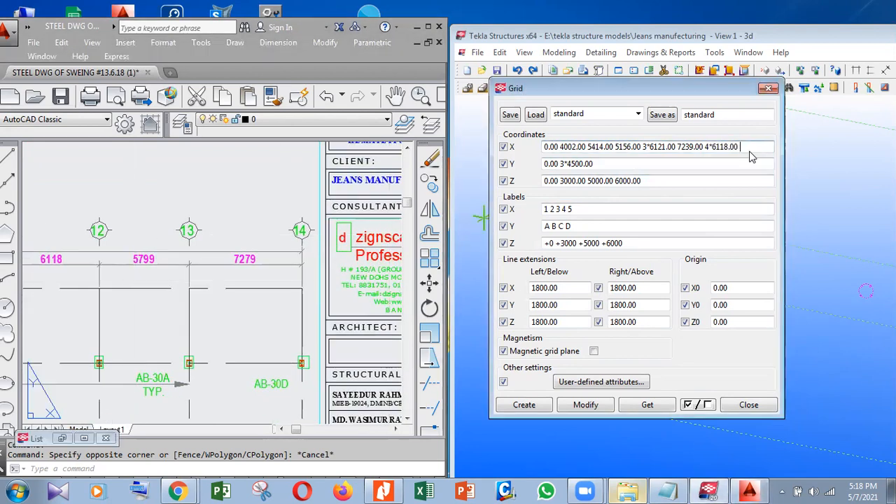
type("5799 7279")
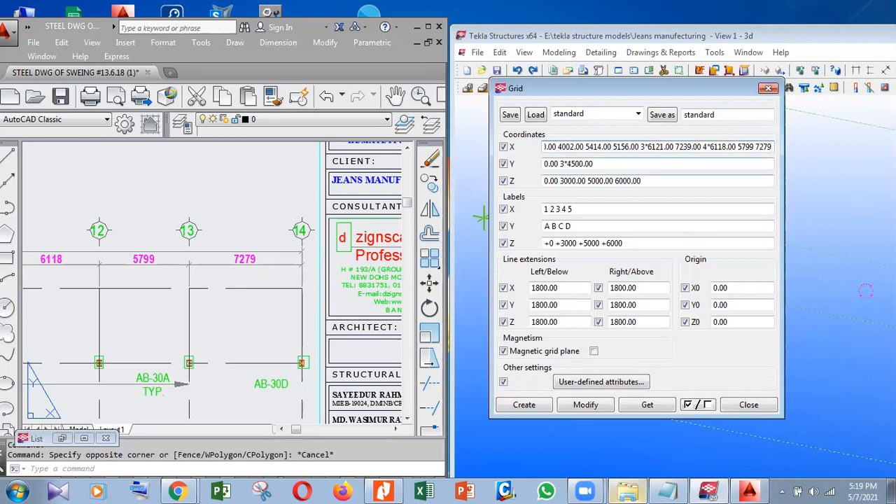
- Replace the grid's Y spacings after 0.00 with 3922 and 2977, matching gridlines A to C of the drawing
middle_click(310, 264)
scroll(237, 221, "down", 5)
scroll(293, 283, "up", 8)
scroll(224, 307, "up", 1)
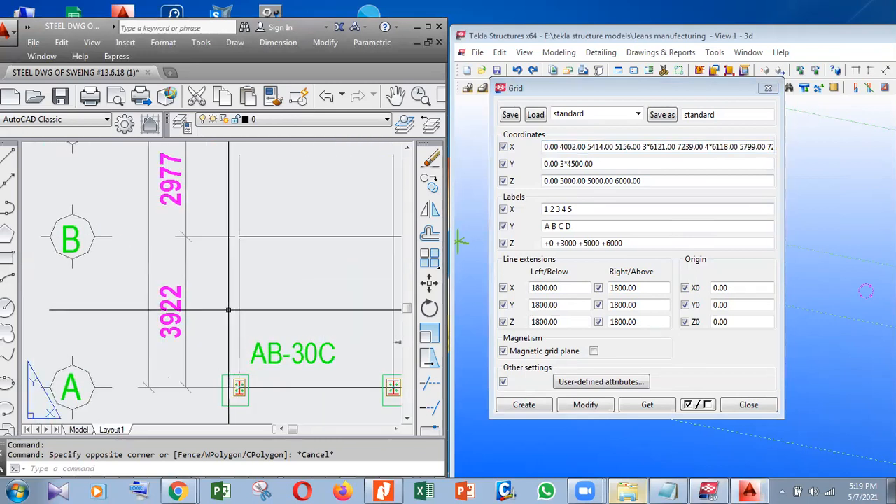
scroll(226, 312, "down", 3)
scroll(226, 312, "up", 2)
scroll(220, 336, "down", 2)
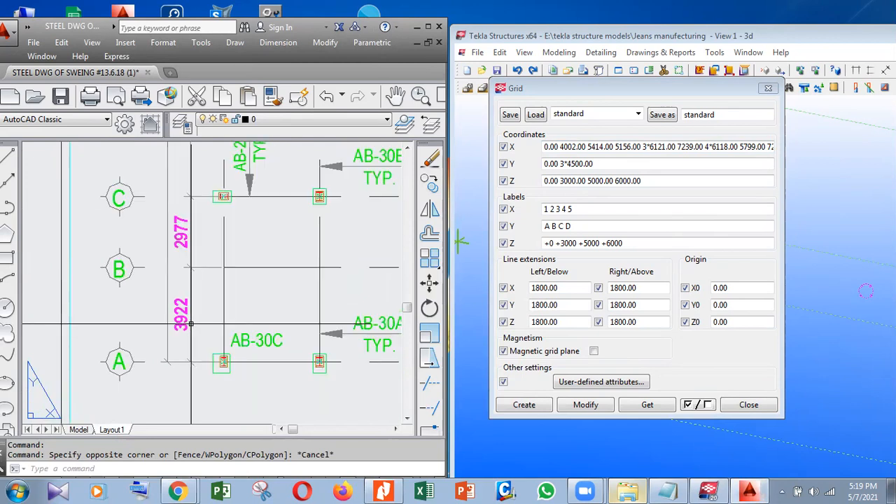
double_click(563, 170)
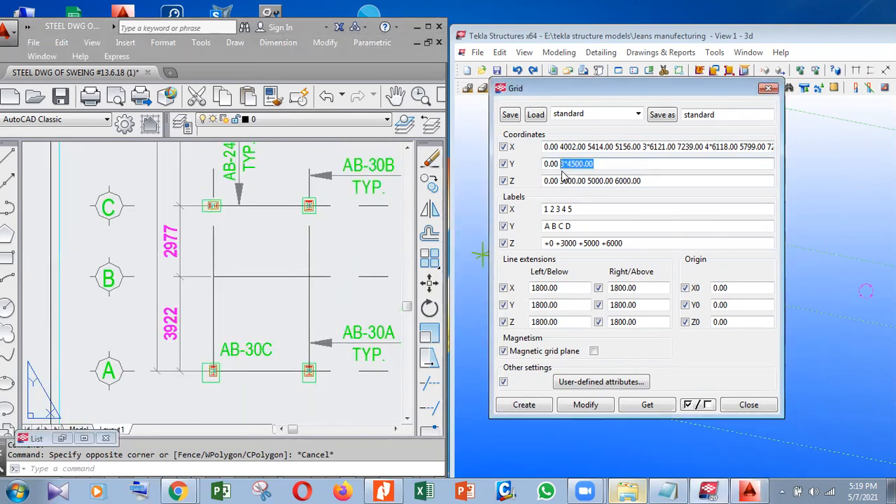
type("3922.00")
type(" 2")
type("9")
type("77")
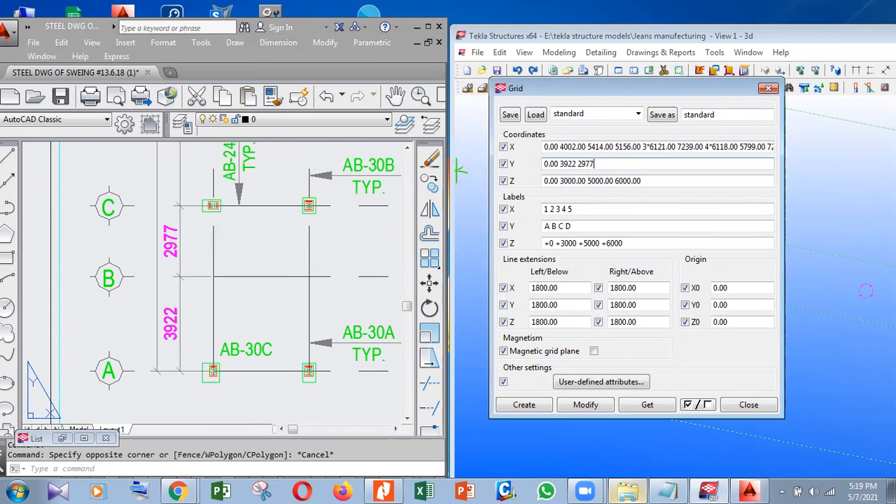
- Append 7746, 6900 and 4852 to the grid's Y coordinates for gridlines C to F
left_click(460, 169)
middle_click_drag(308, 165, 314, 307)
middle_click_drag(315, 248, 319, 308)
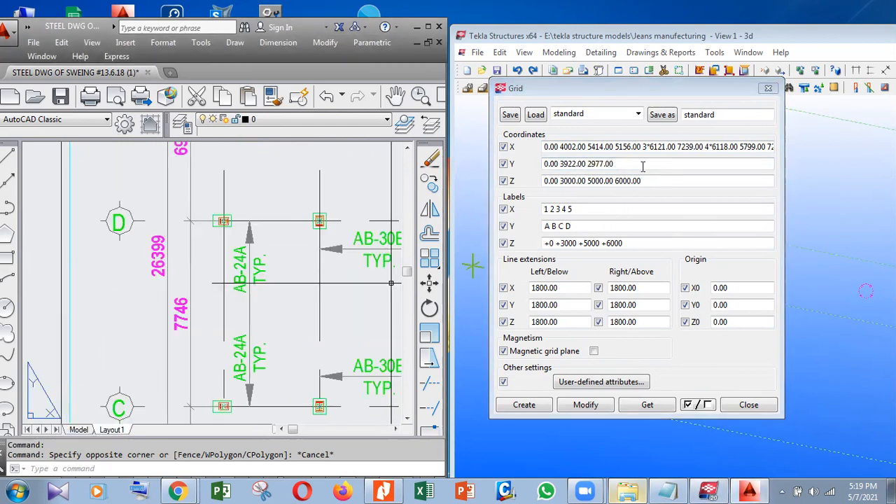
left_click(641, 163)
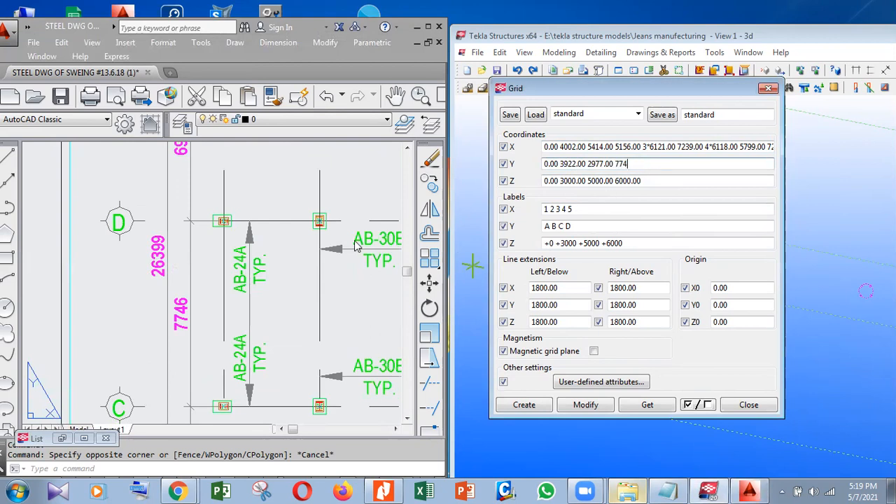
type("6.00 6900.00")
left_click(311, 250)
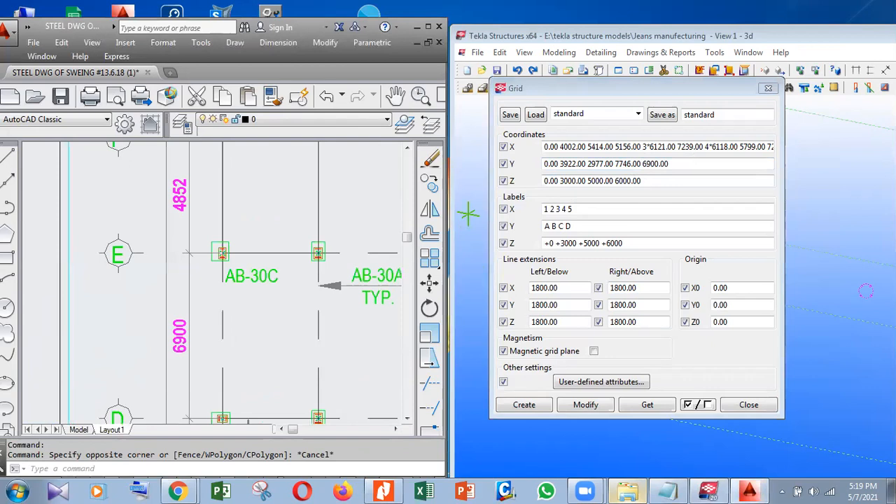
left_click(693, 169)
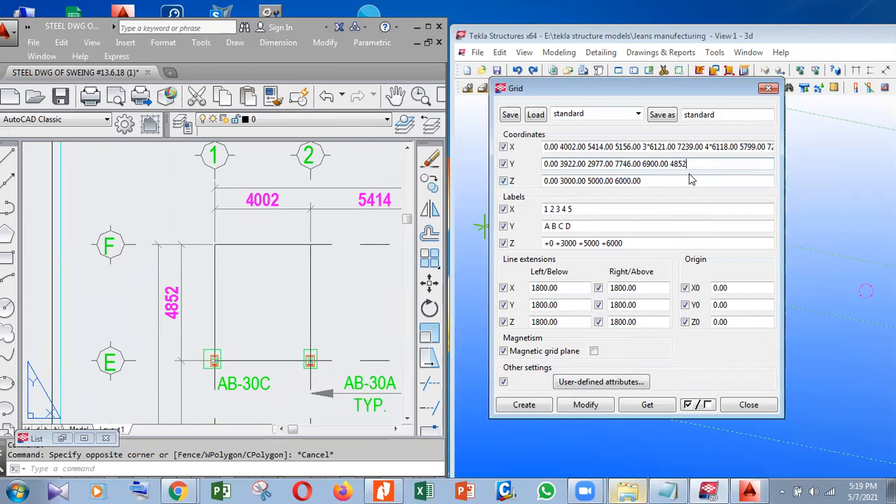
- Create the grid from the entered X and Y coordinates and check its full extent in the 3D view
left_click(586, 406)
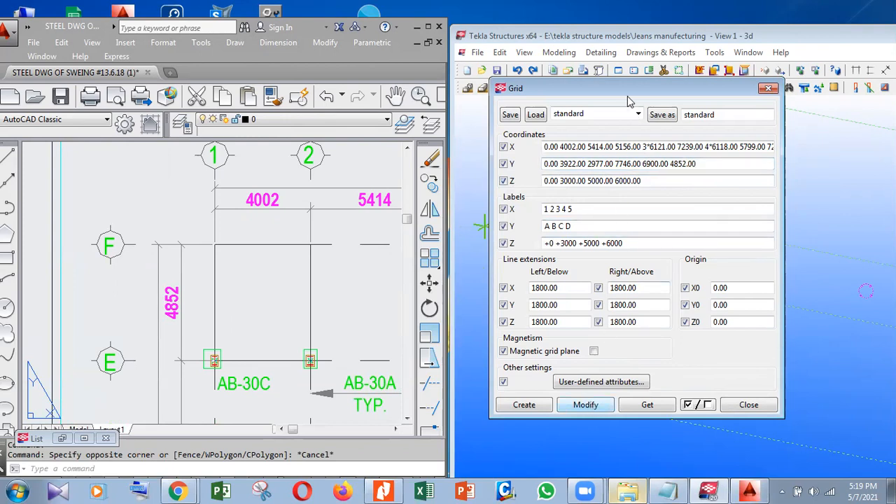
left_click_drag(628, 95, 633, 95)
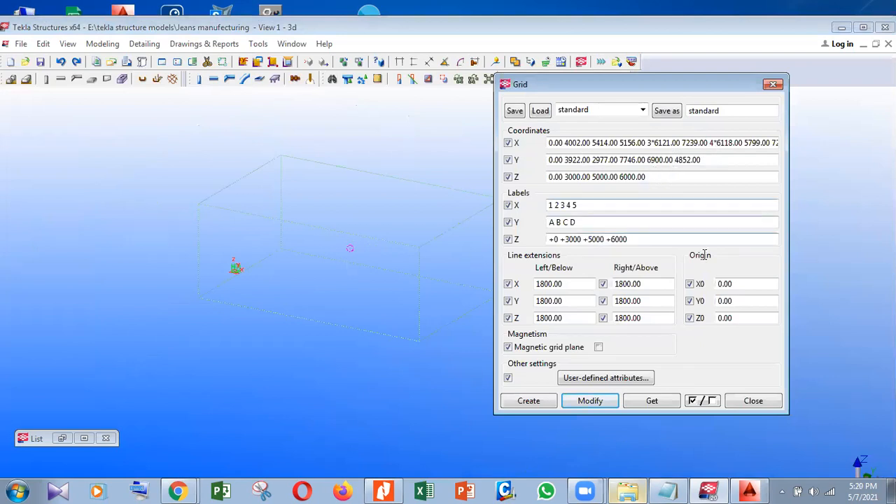
left_click(537, 406)
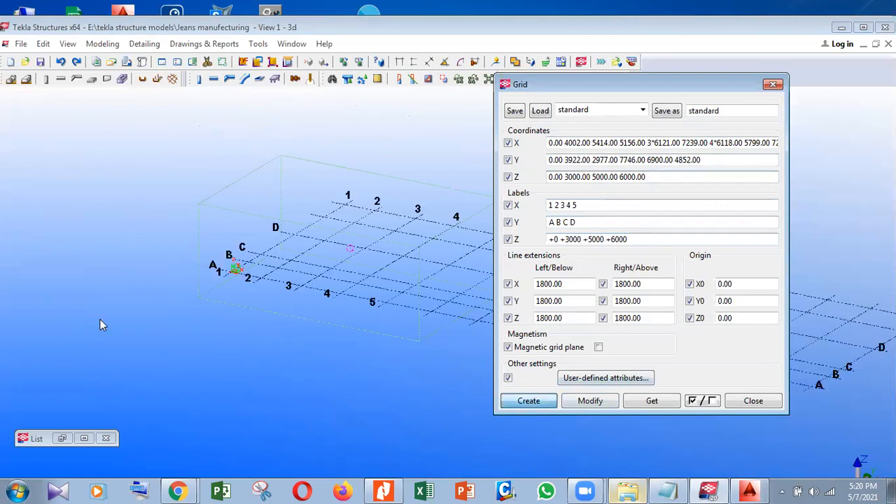
middle_click_drag(342, 313, 403, 303)
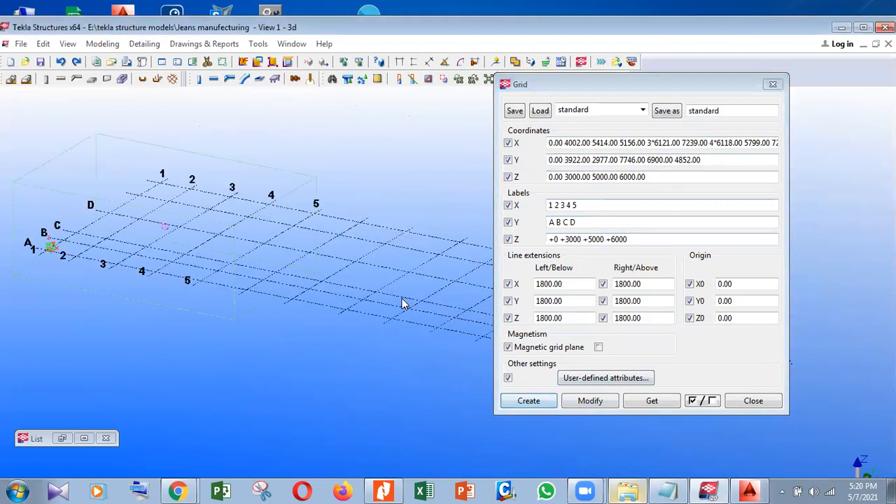
scroll(402, 303, "down", 2)
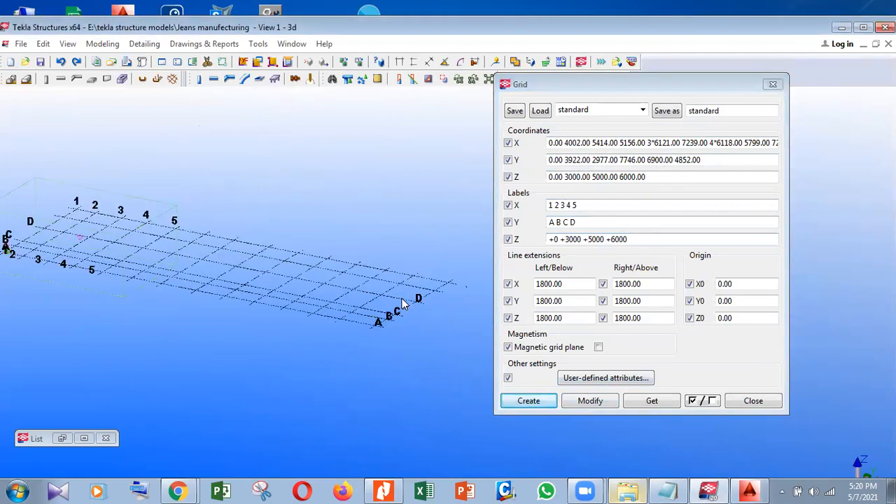
middle_click_drag(403, 303, 458, 293)
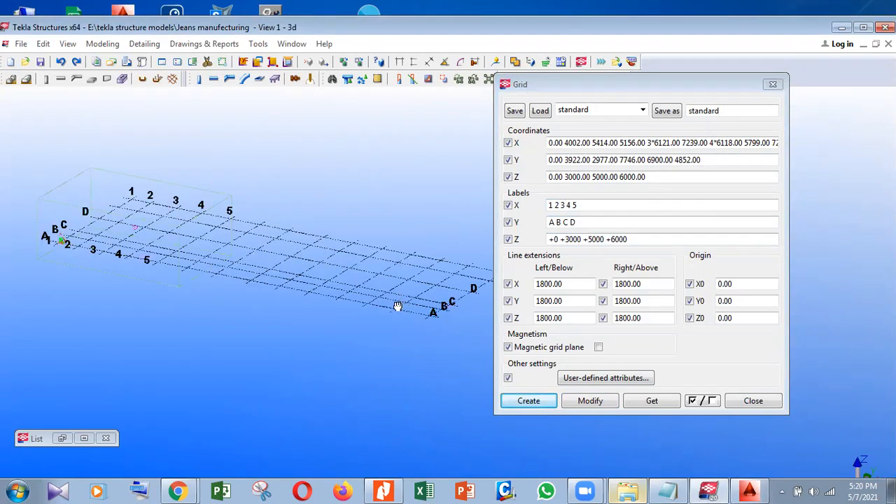
middle_click_drag(393, 297, 393, 304)
middle_click_drag(209, 235, 213, 241)
middle_click_drag(110, 211, 128, 217)
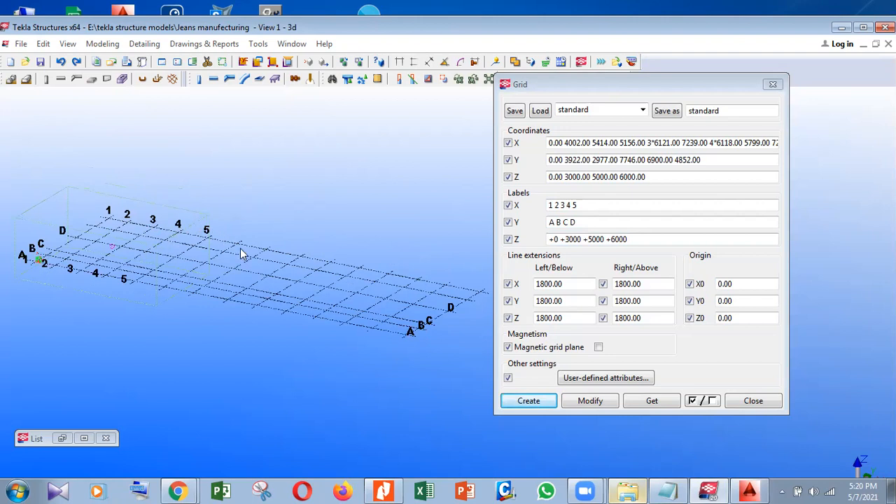
- Extend the grid's X labels from 6 through 16
left_click(606, 205)
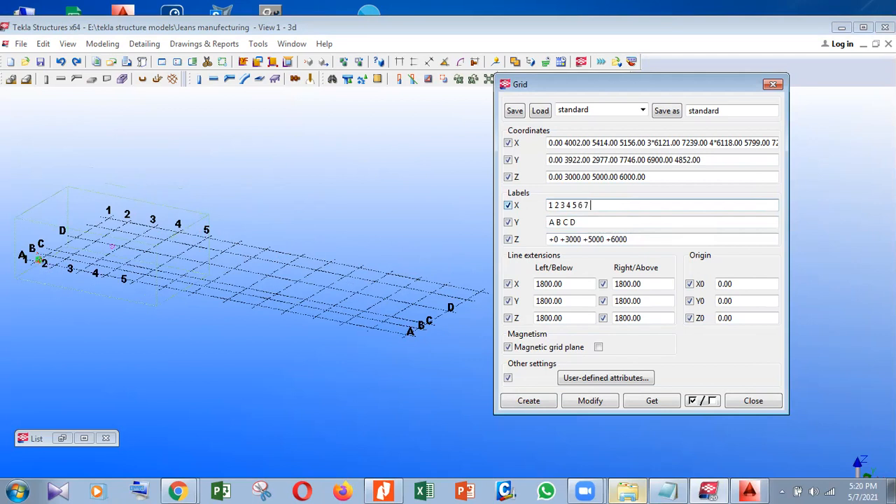
type("6 7 8 9 10 11 12 13 14 15 16")
left_click_drag(657, 205, 685, 206)
left_click(686, 205)
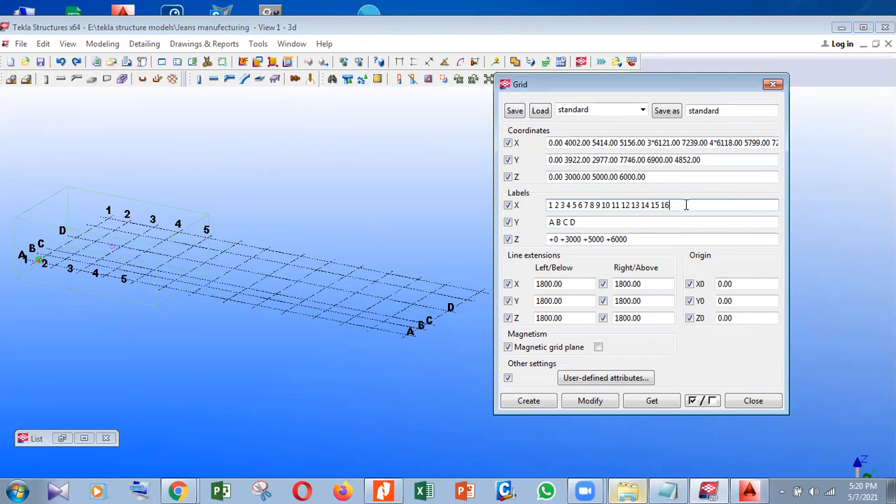
- Switch the model view to plan and add the labels E and F to the grid's Y labels
left_click(590, 222)
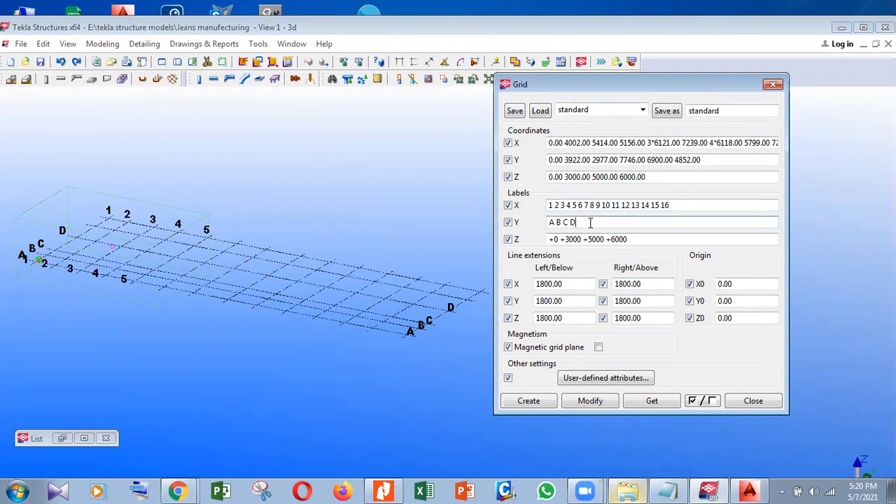
middle_click_drag(173, 291, 209, 302)
scroll(202, 348, "up", 5)
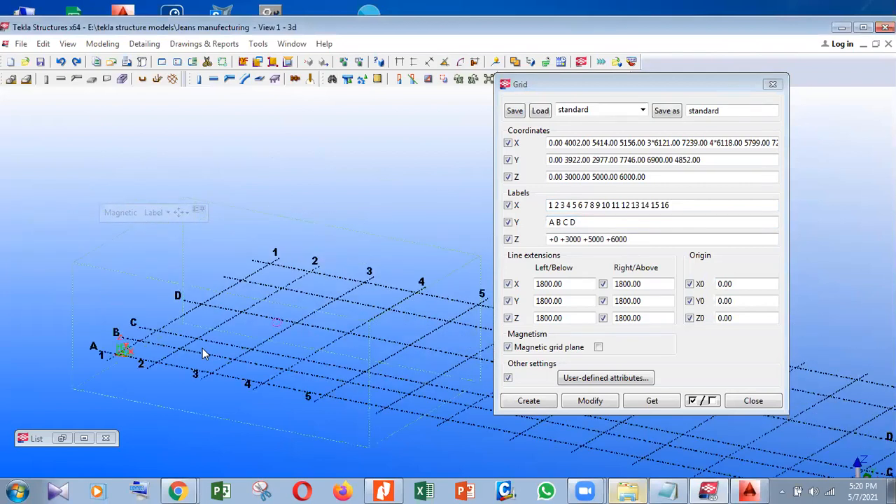
key("ctrl+p")
scroll(259, 359, "down", 4)
middle_click_drag(471, 331, 320, 340)
scroll(200, 343, "down", 2)
middle_click_drag(62, 334, 64, 315)
scroll(89, 306, "up", 1)
scroll(90, 307, "up", 2)
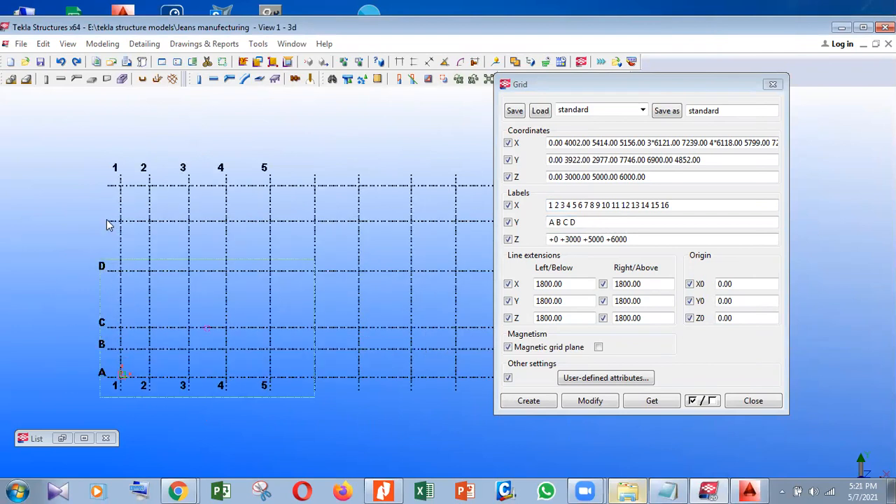
left_click(595, 222)
type("E F")
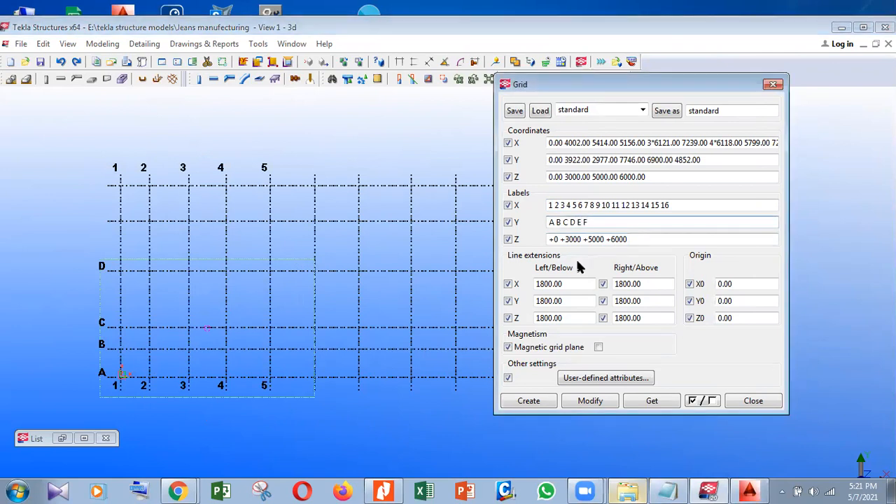
- Apply the new labels to the existing grid, accepting the coordinate replacement, and maximize the modeling window
left_click(593, 400)
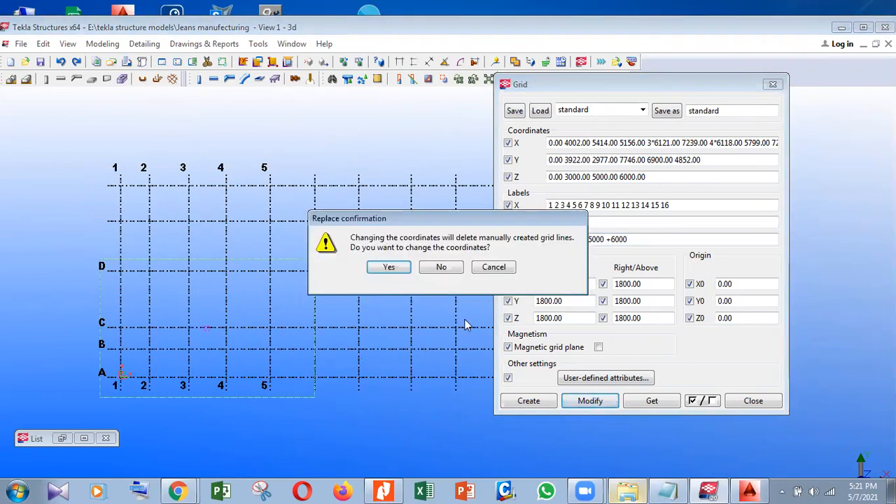
left_click(369, 269)
middle_click_drag(290, 280, 328, 278)
scroll(325, 299, "down", 2)
middle_click_drag(347, 310, 352, 332)
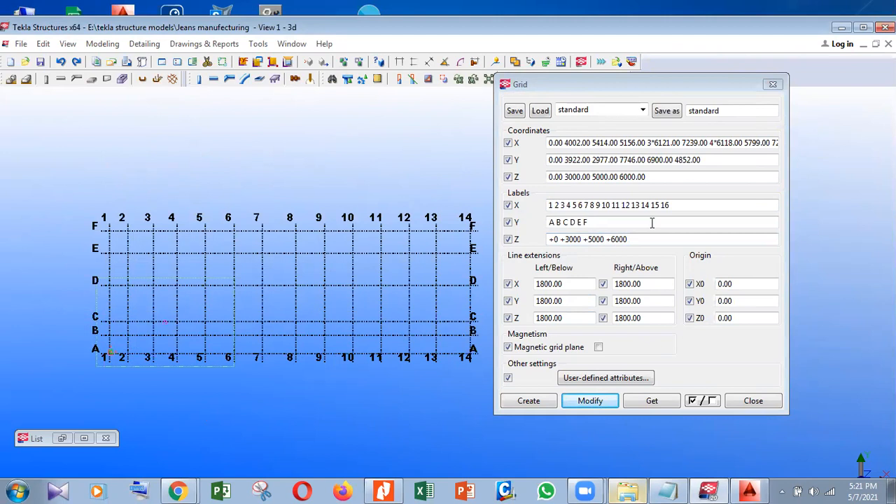
left_click(863, 26)
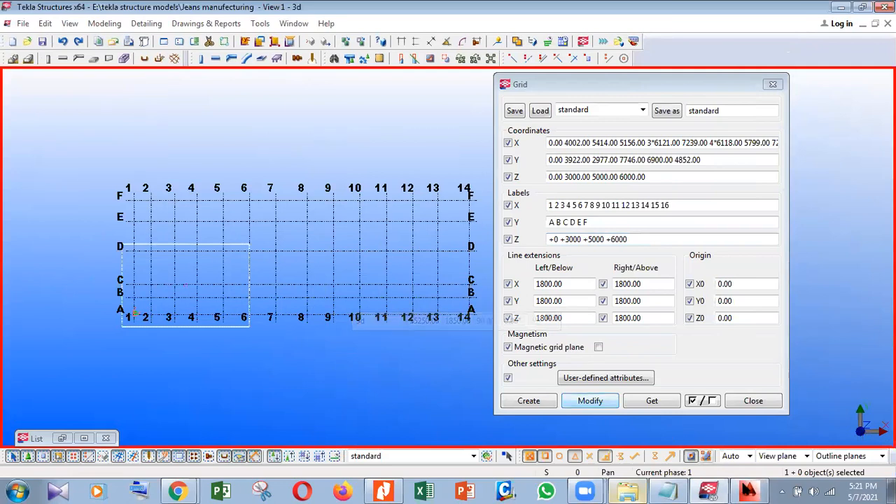
- Switch to the maximized AutoCAD drawing and locate the frame sections in model space
left_click(749, 492)
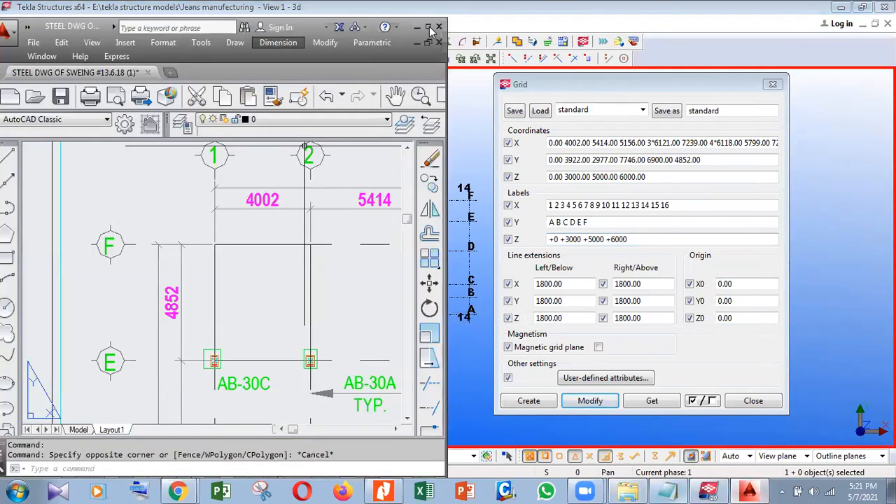
left_click(428, 26)
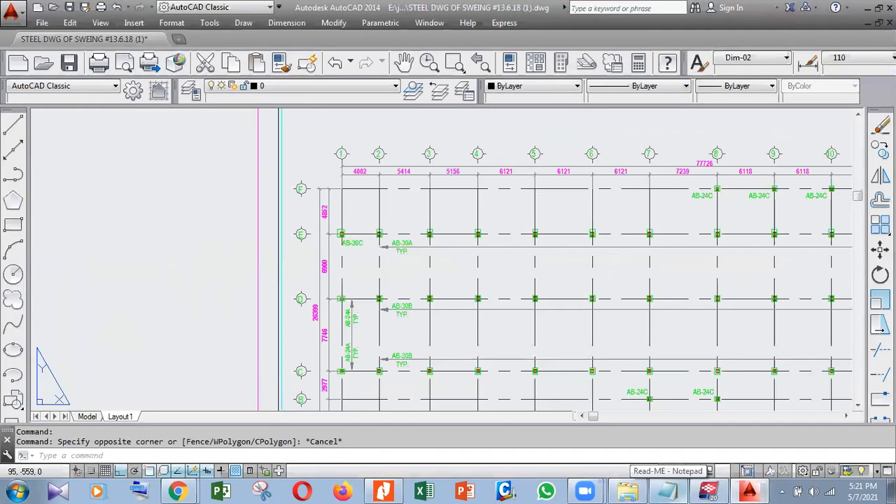
scroll(259, 294, "down", 5)
scroll(260, 294, "up", 5)
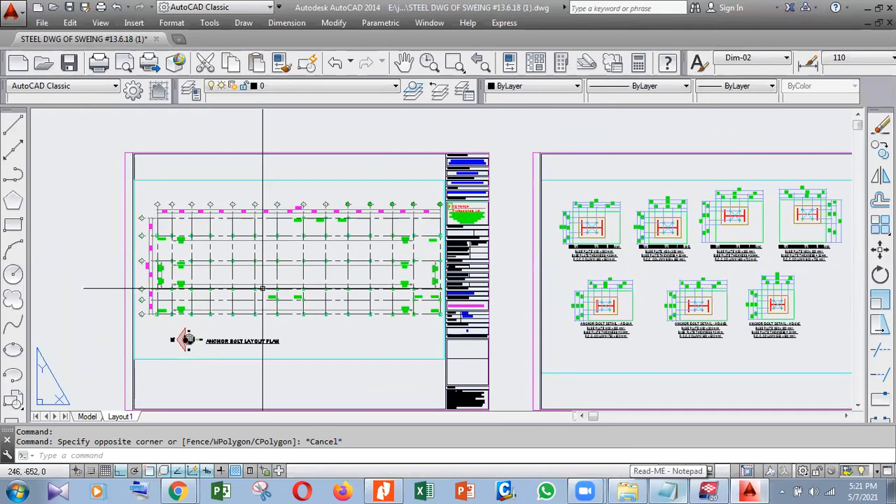
left_click(87, 416)
scroll(435, 256, "up", 10)
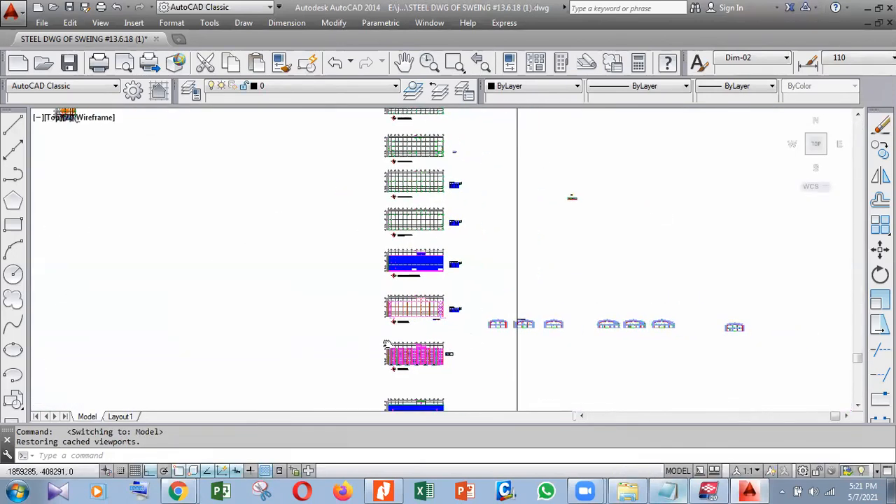
scroll(472, 378, "up", 6)
scroll(472, 378, "up", 5)
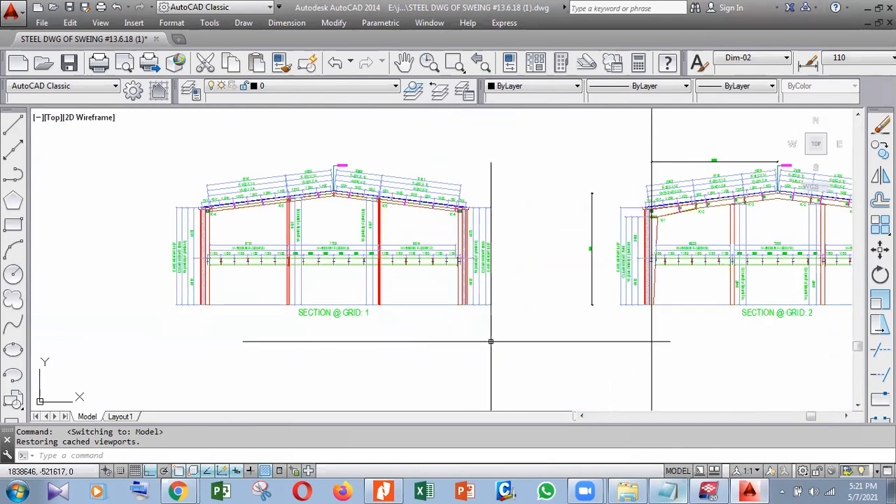
- Examine the frame section at grids 3, 4, 5, 6, 7, 11, 12 & 13 for its heights and column base level
scroll(491, 342, "down", 6)
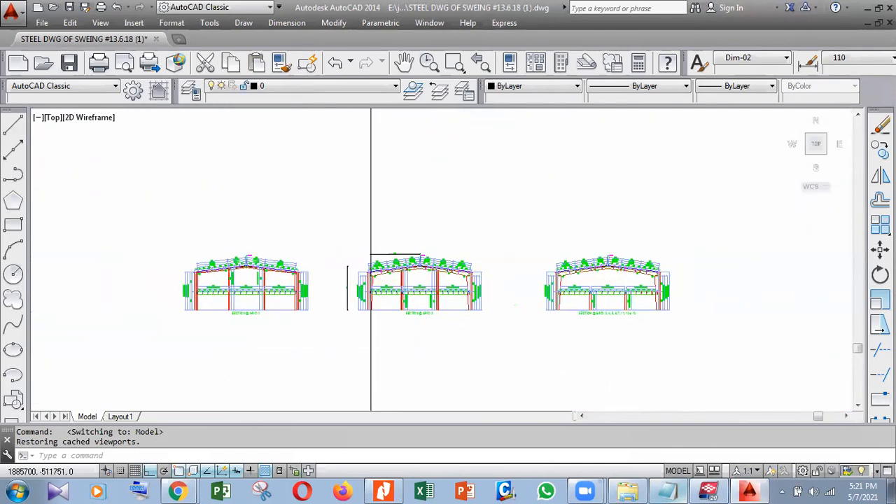
scroll(348, 306, "up", 6)
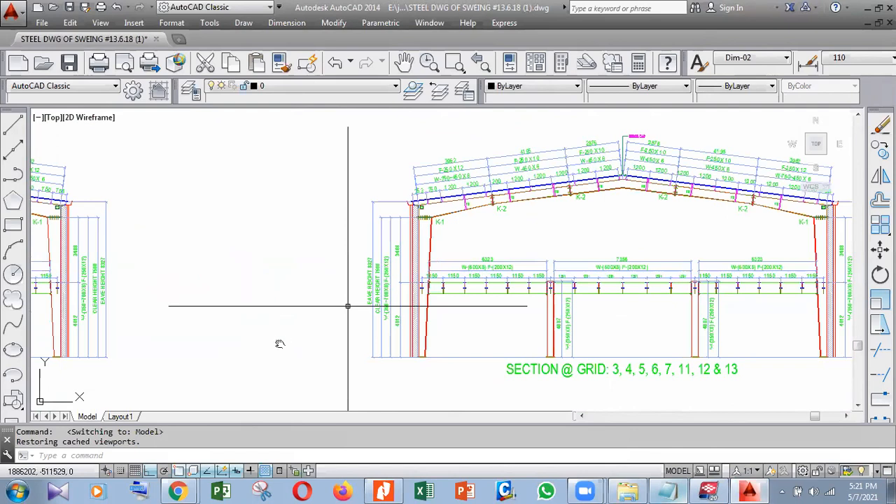
mouse_move(507, 344)
middle_mouse_down()
mouse_move(278, 306)
mouse_move(278, 334)
middle_mouse_up()
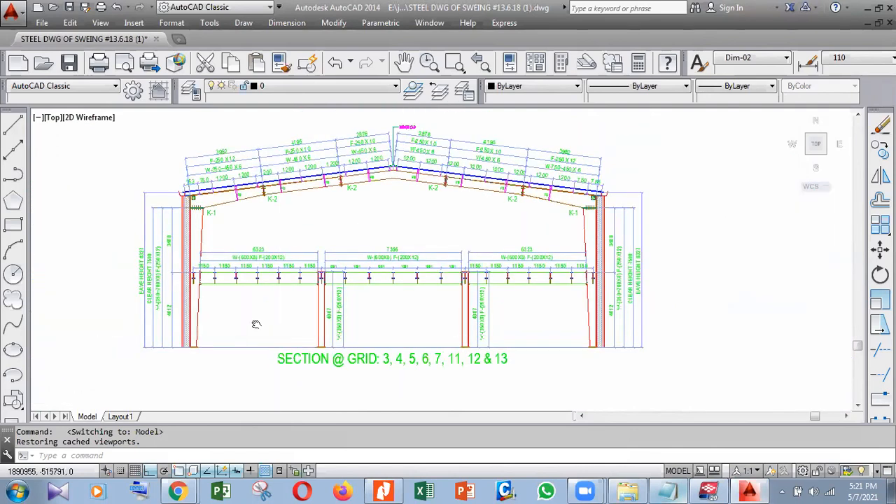
scroll(256, 324, "up", 6)
scroll(248, 298, "down", 2)
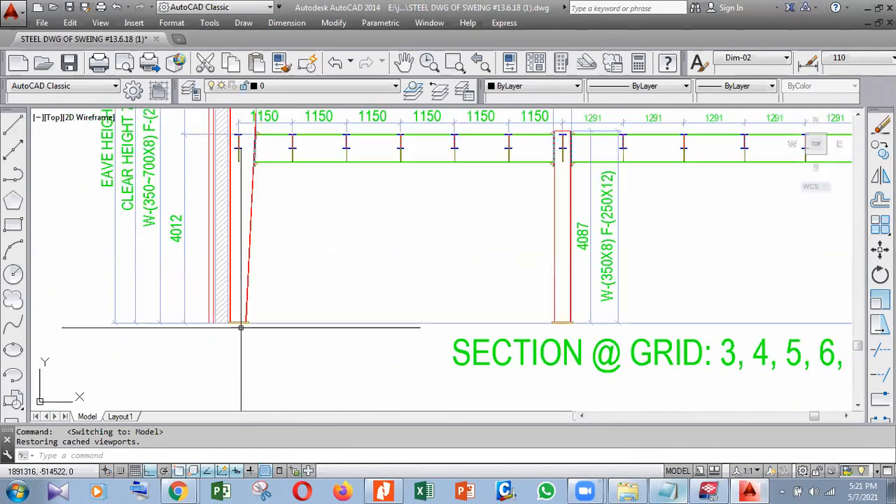
scroll(250, 275, "down", 1)
scroll(246, 203, "down", 2)
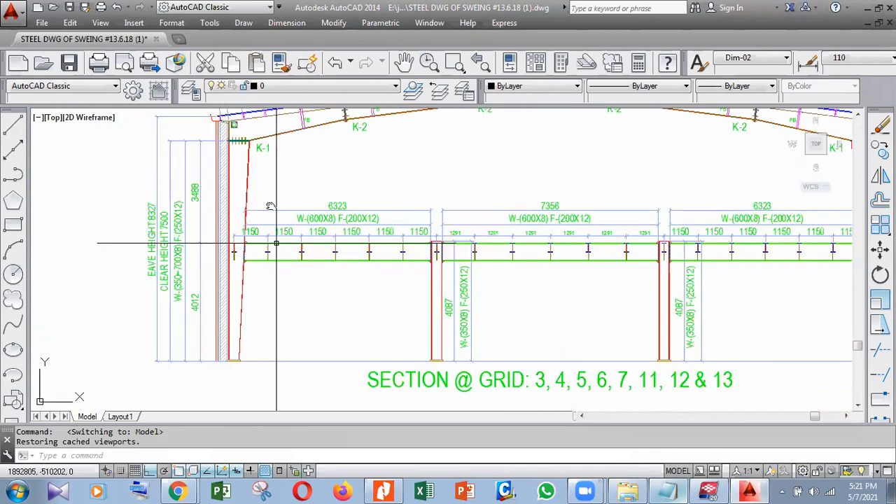
scroll(277, 245, "down", 3)
scroll(361, 284, "up", 6)
middle_click_drag(362, 284, 233, 308)
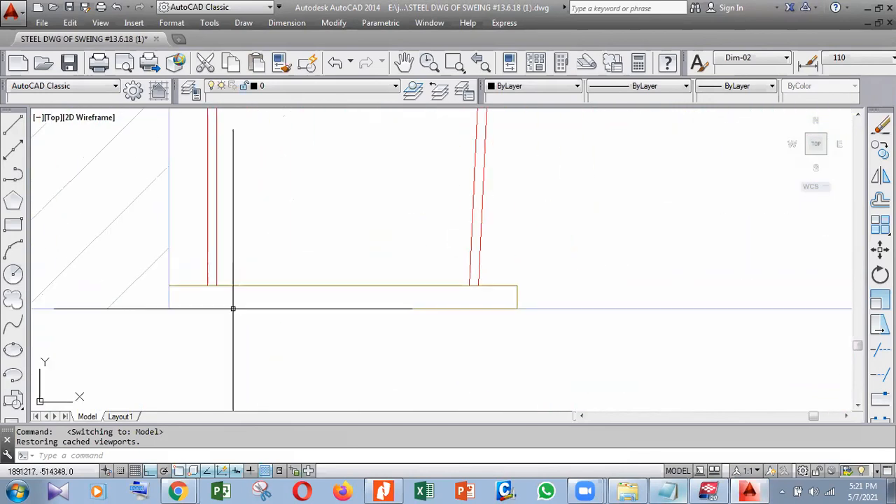
- Draw a vertical construction line through the midpoint of the end column's base plate in the frame section
type("x")
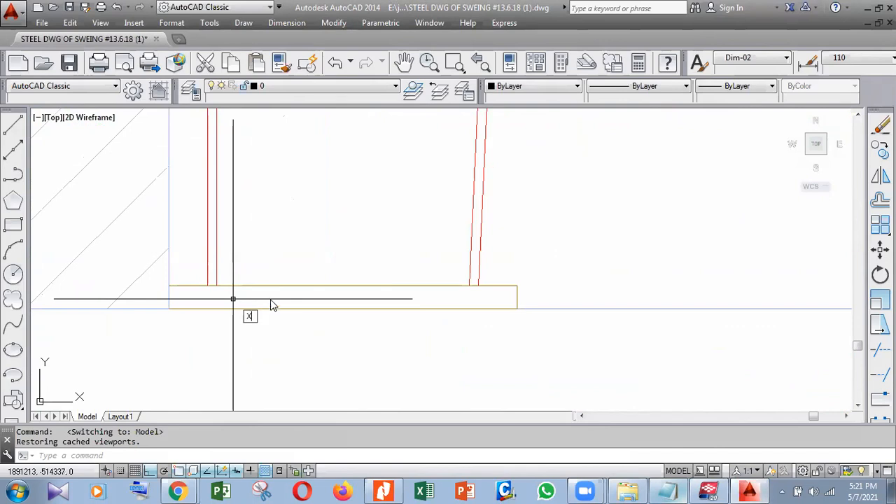
type("l")
key("Return")
scroll(290, 295, "down", 2)
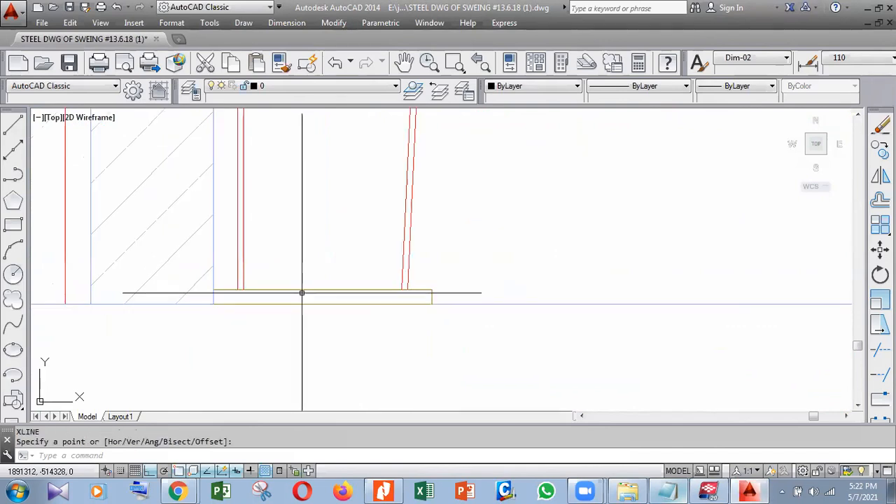
type("v")
key("Return")
left_click(323, 290)
scroll(294, 318, "down", 5)
middle_click_drag(295, 318, 328, 311)
scroll(295, 317, "down", 2)
key("Return")
middle_click_drag(348, 236, 336, 268)
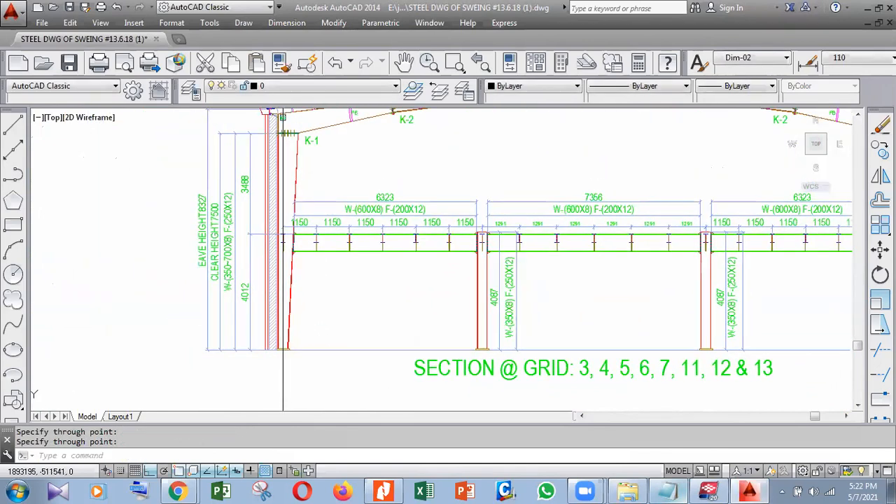
- Add a vertical linear dimension from the column base level to the K-1 connection, placed outside the existing height dimensions
scroll(252, 301, "up", 2)
scroll(245, 274, "up", 1)
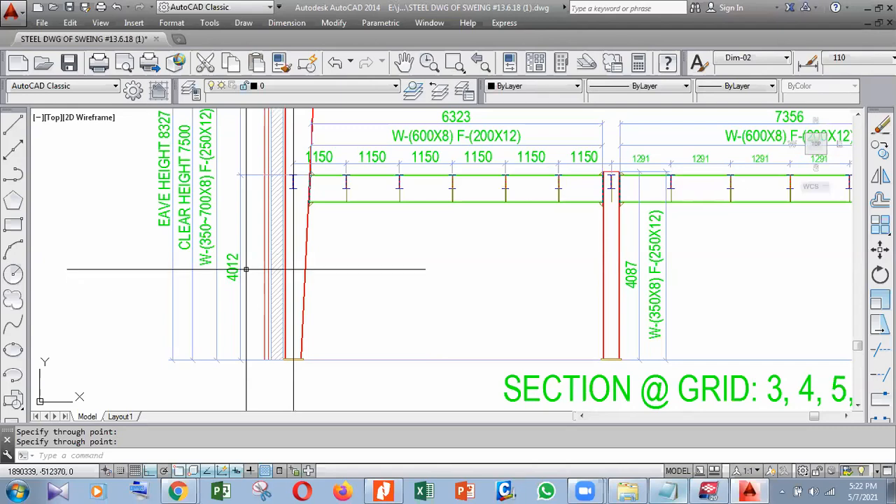
middle_click_drag(246, 269, 248, 305)
scroll(248, 306, "down", 2)
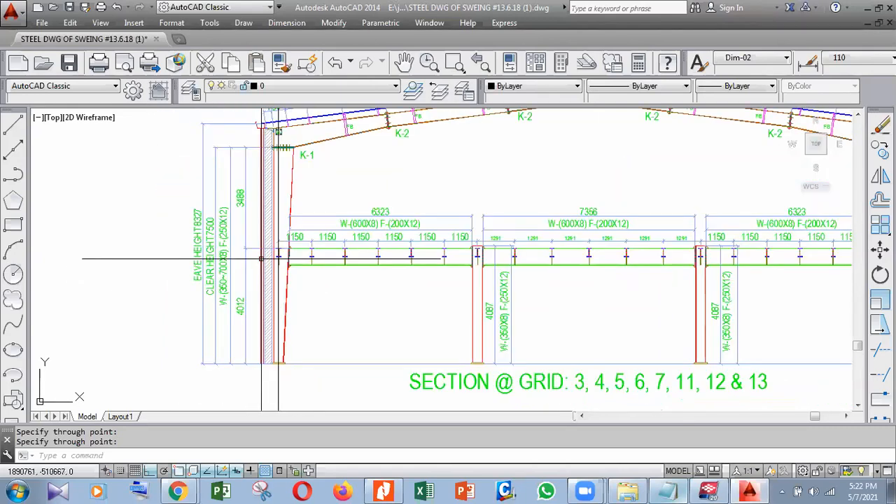
middle_click_drag(262, 258, 277, 279)
type("DLI")
key("Return")
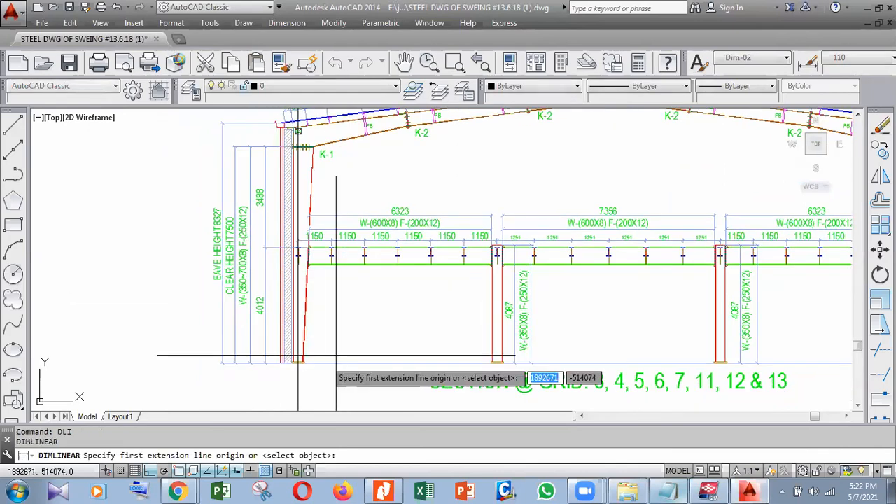
left_click(315, 363)
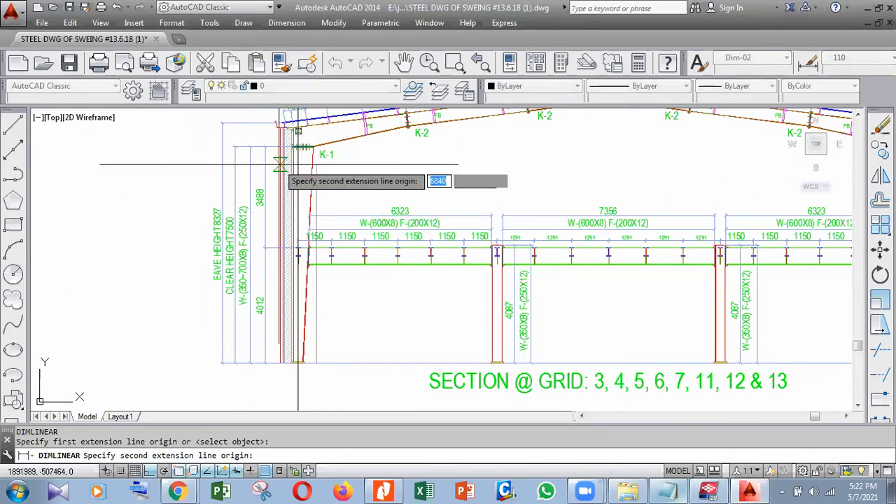
left_click(300, 147)
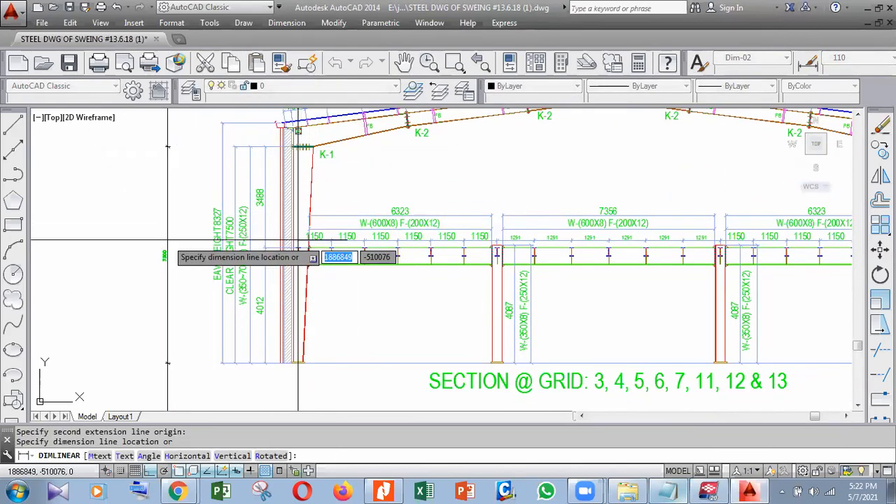
left_click(184, 246)
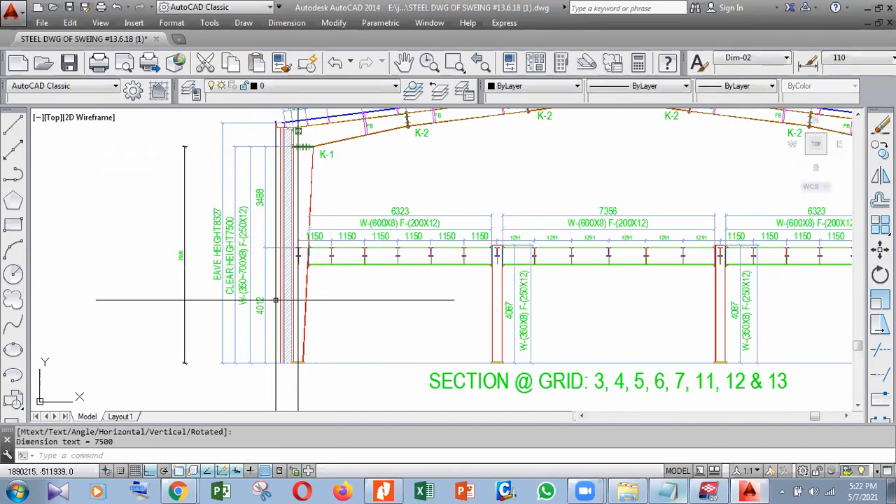
- Add a vertical linear dimension from the column base level to the rafter's top edge on the construction line
key("Return")
left_click(335, 363)
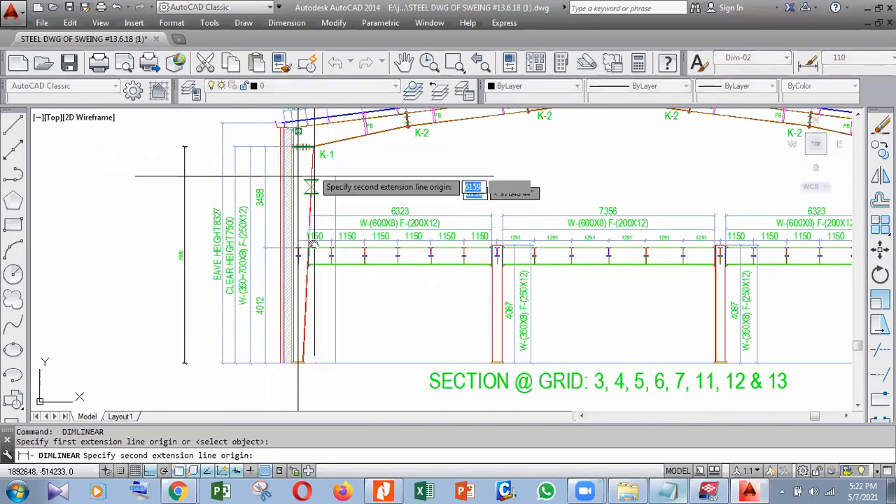
scroll(299, 159, "down", 3)
scroll(291, 294, "up", 10)
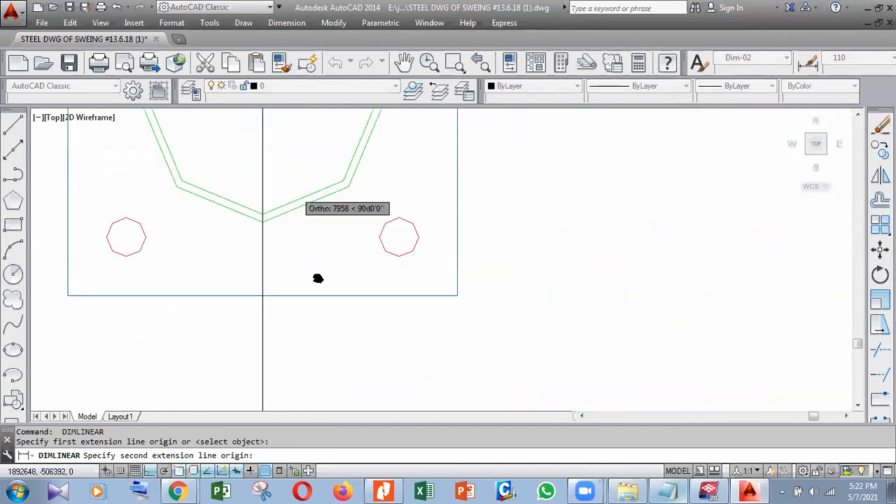
scroll(291, 294, "down", 3)
scroll(280, 193, "up", 4)
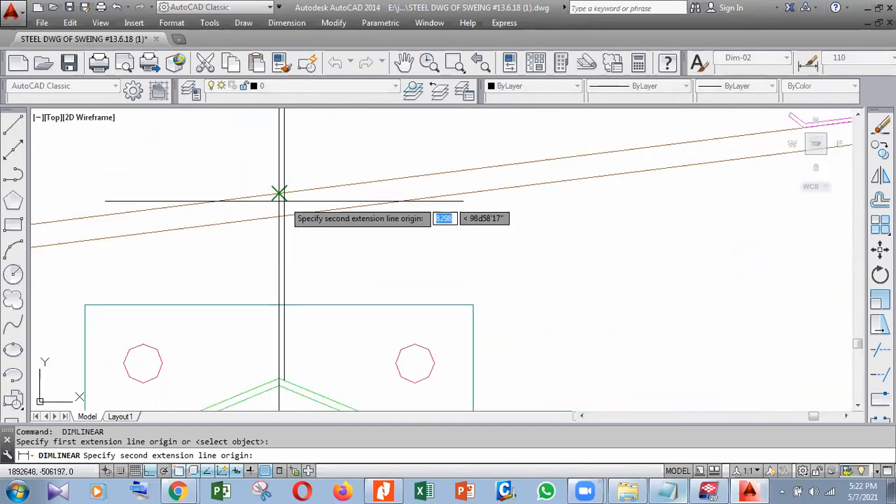
left_click(279, 196)
scroll(383, 201, "down", 5)
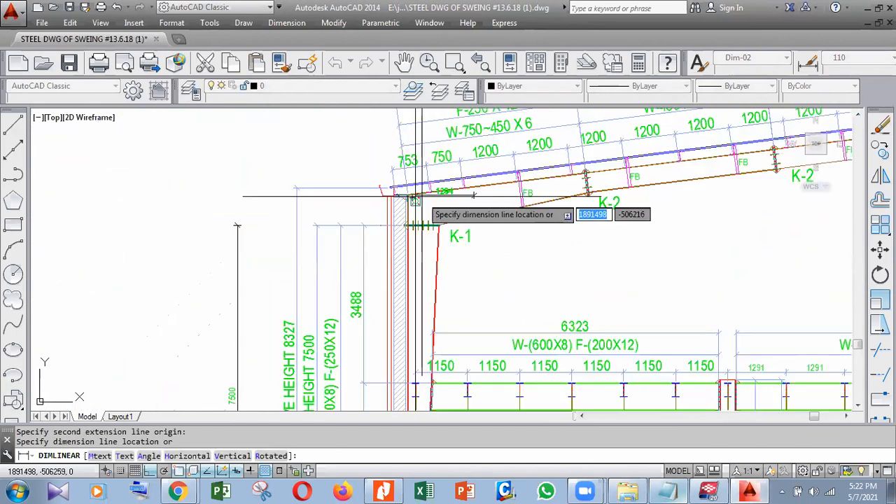
left_click(241, 297)
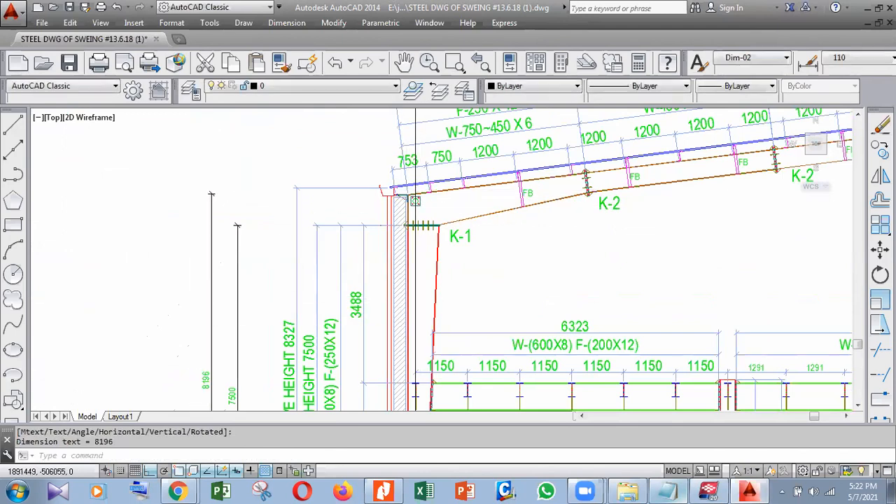
- Match the properties of the 3488 dimension onto the two new height dimensions
scroll(425, 189, "up", 4)
scroll(410, 196, "down", 2)
left_click(326, 290)
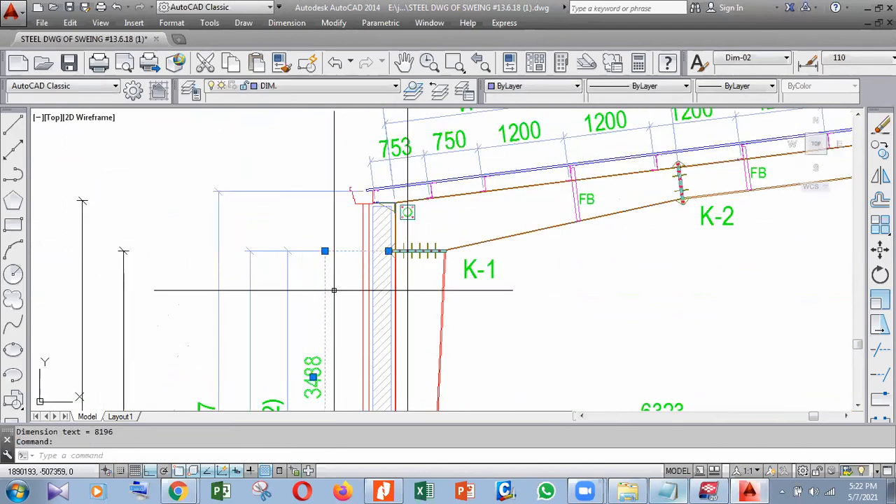
left_click(306, 62)
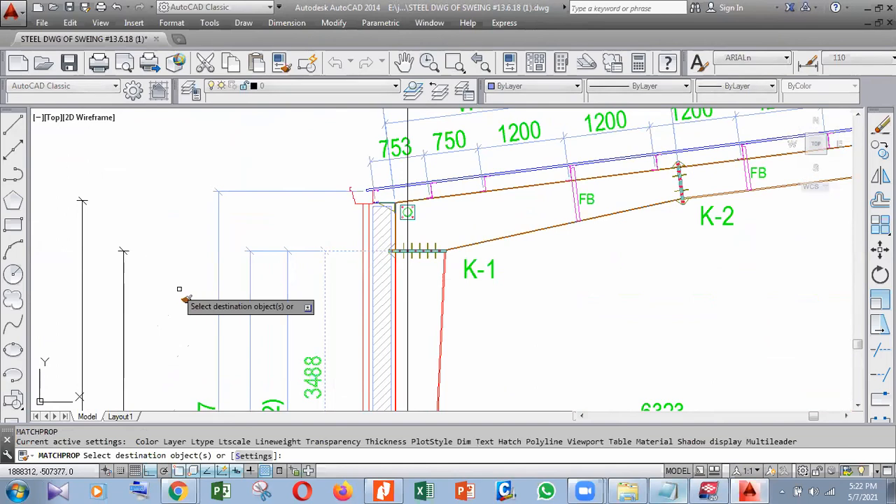
left_click(163, 287)
left_click(63, 224)
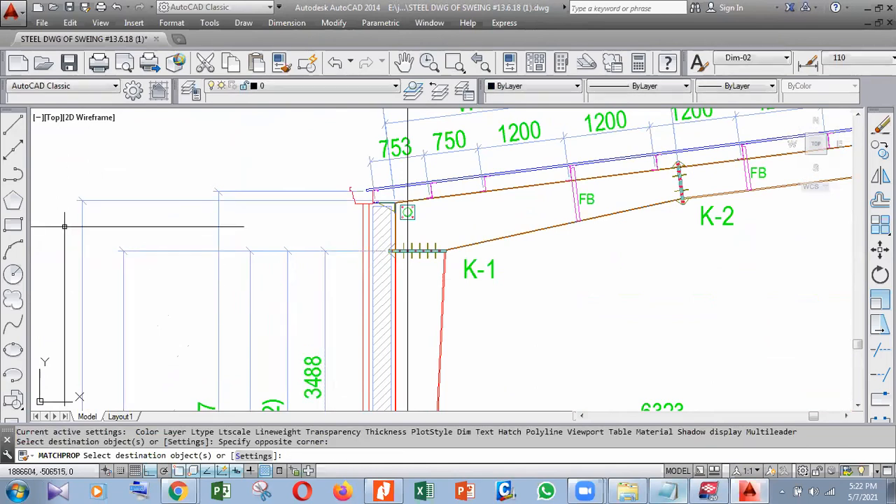
key("Return")
- Examine the eave corner where the construction line meets the rafter's top edge
scroll(261, 163, "down", 3)
scroll(260, 164, "up", 2)
scroll(261, 164, "up", 4)
scroll(280, 201, "down", 2)
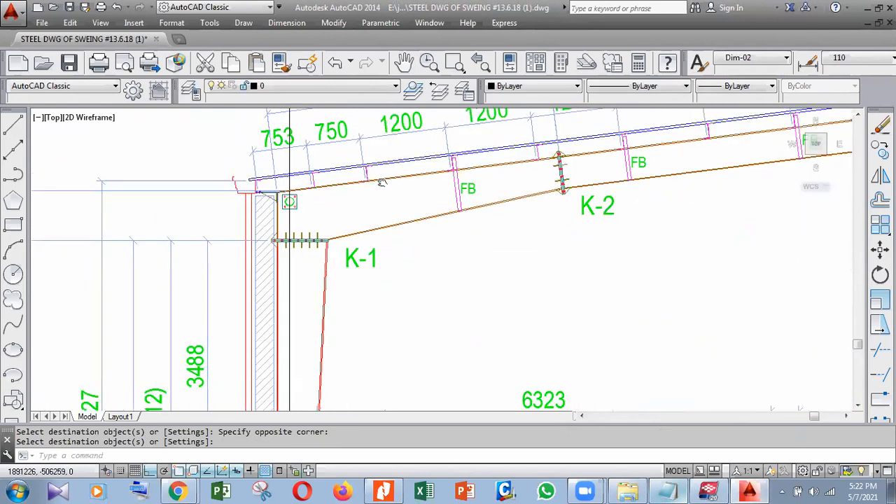
scroll(286, 188, "down", 2)
middle_click_drag(286, 201, 291, 198)
scroll(292, 198, "up", 4)
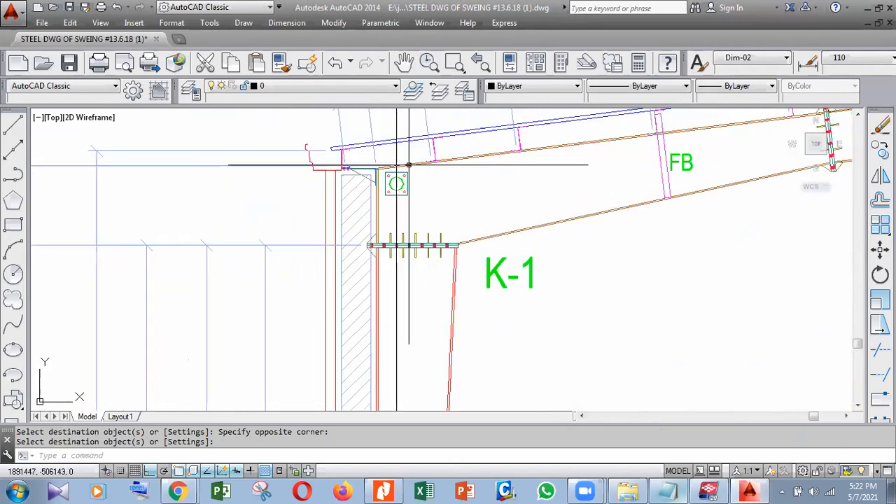
scroll(409, 165, "down", 4)
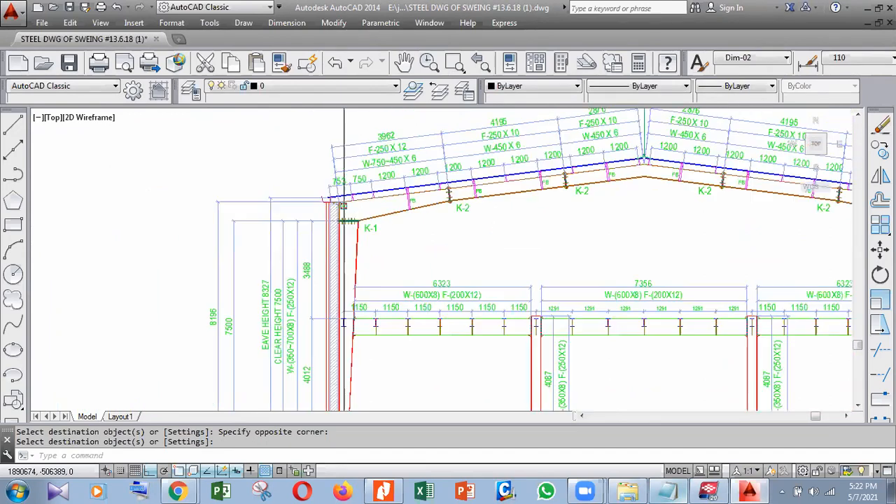
- Add a vertical linear dimension from the column base level to the rafter's top edge at the ridge
scroll(332, 208, "down", 2)
scroll(544, 343, "up", 2)
middle_click_drag(543, 343, 482, 264)
key("space")
key("Escape")
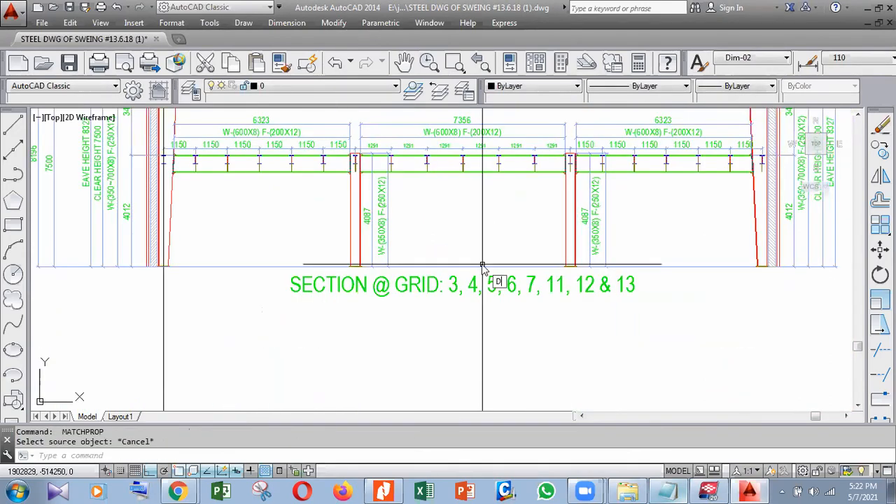
type("dli")
key("Return")
left_click(474, 272)
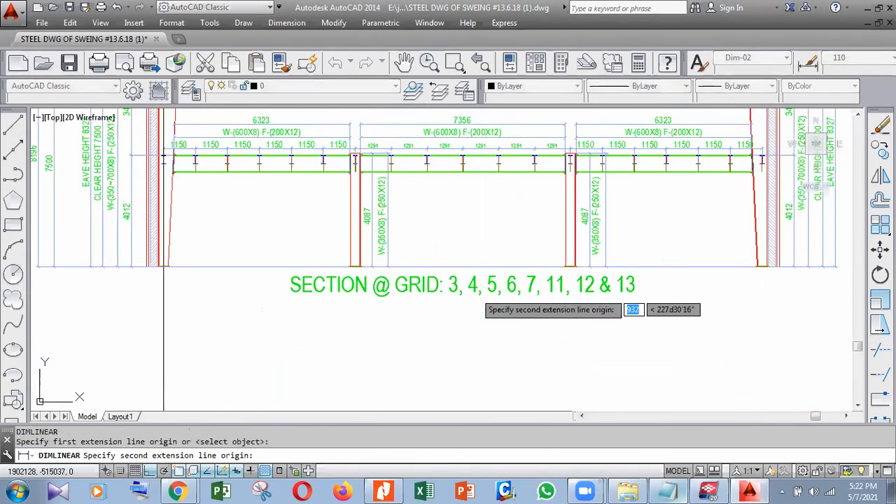
scroll(473, 293, "down", 2)
scroll(422, 207, "up", 5)
left_click(548, 186)
scroll(549, 187, "up", 5)
scroll(616, 181, "down", 6)
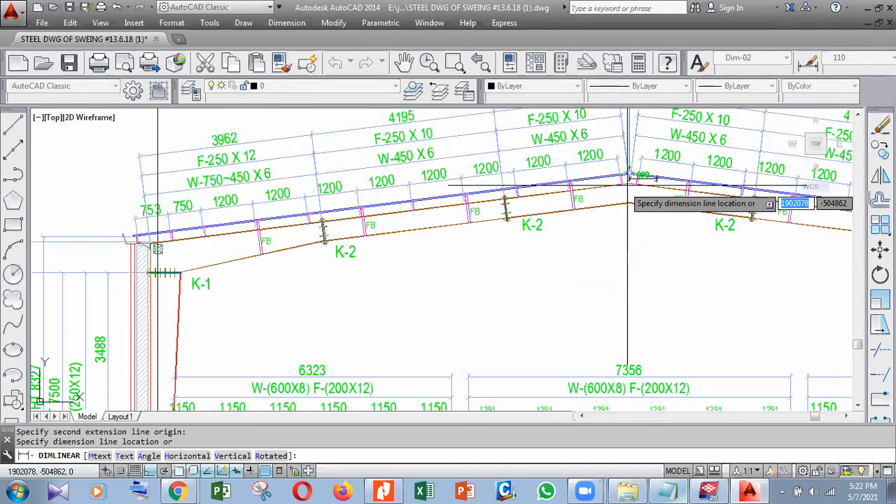
left_click(474, 274)
- Match the properties of the 8196 dimension onto the new ridge height dimension
scroll(486, 283, "up", 6)
left_click(415, 294)
type("a")
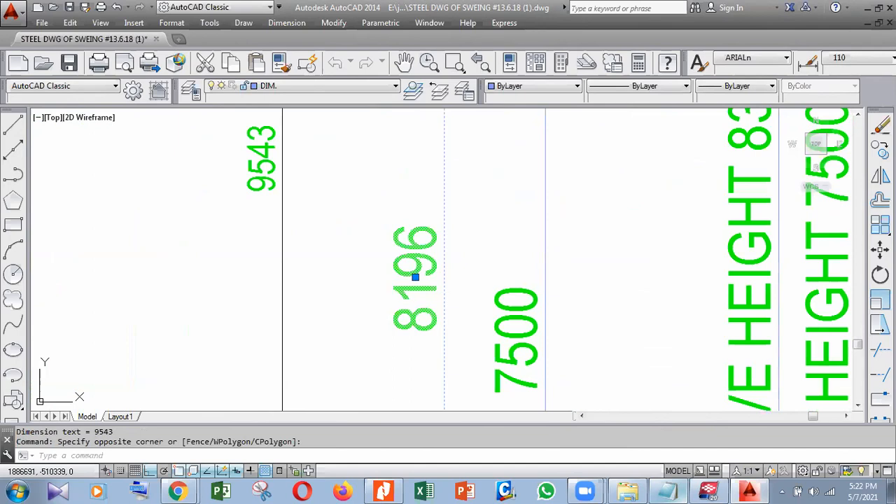
key("Return")
left_click(327, 220)
left_click(176, 306)
scroll(321, 309, "down", 5)
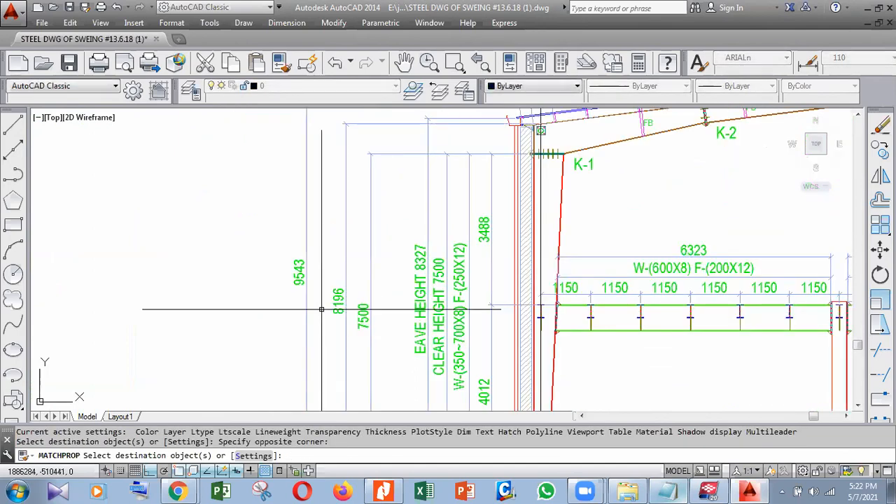
key("Return")
middle_click_drag(340, 322, 303, 310)
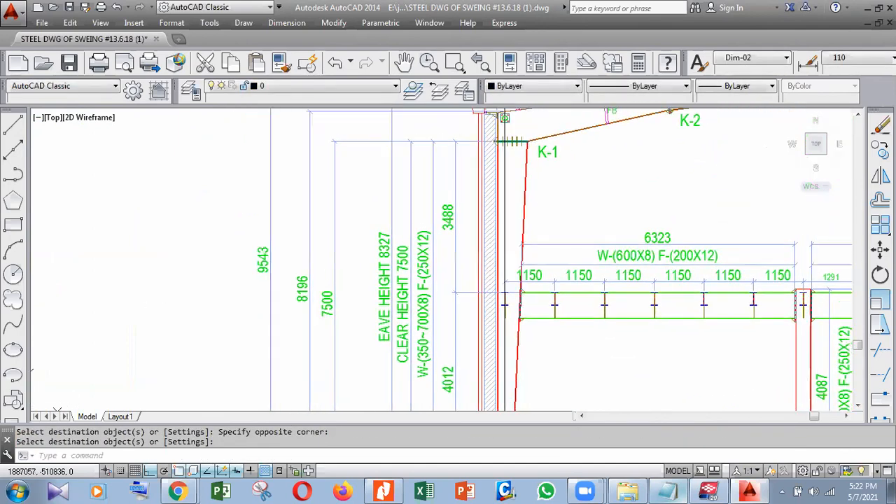
scroll(301, 294, "down", 5)
scroll(301, 294, "up", 3)
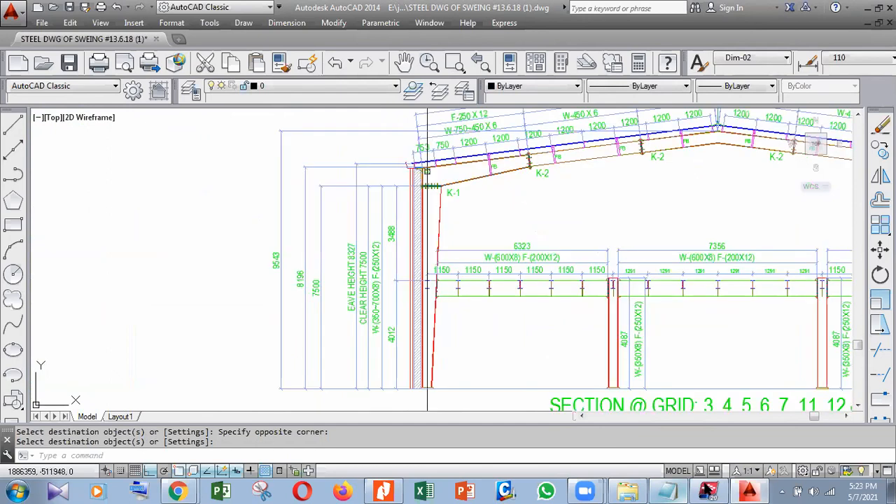
scroll(425, 284, "up", 1)
middle_click_drag(424, 284, 406, 272)
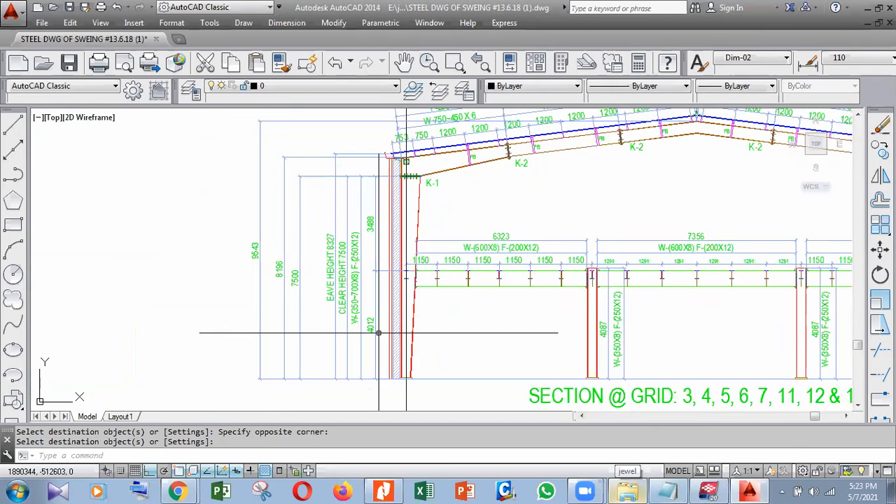
scroll(273, 280, "up", 2)
middle_click_drag(263, 278, 263, 301)
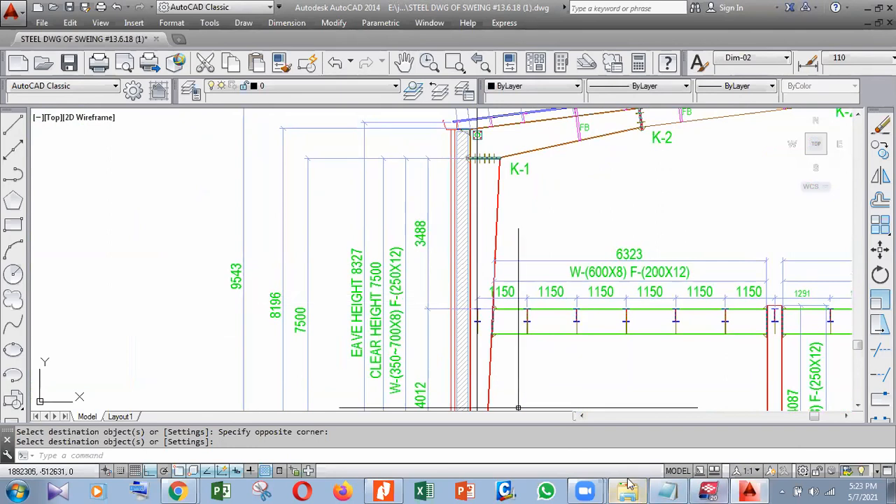
left_click(709, 491)
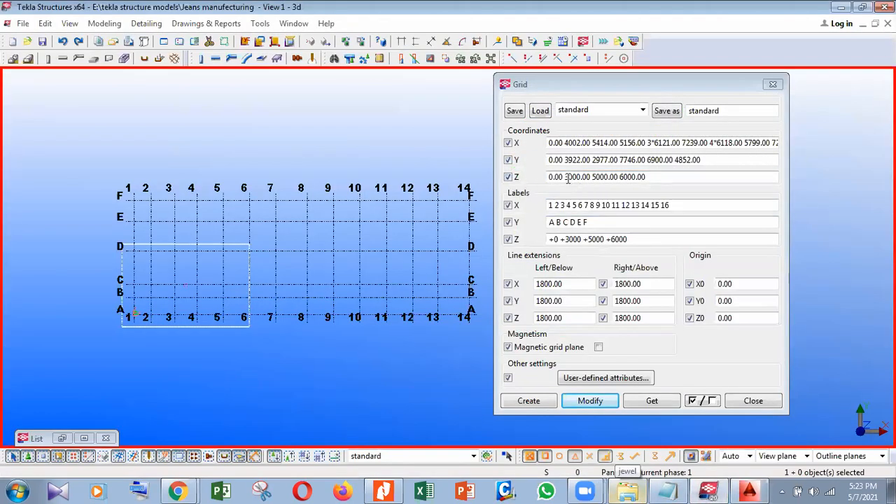
left_click_drag(566, 177, 731, 176)
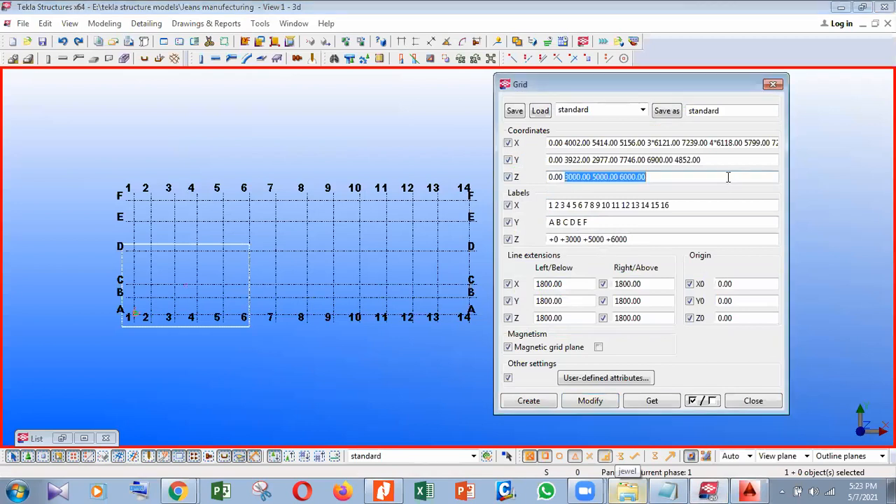
type("4012 7500 8196 9543")
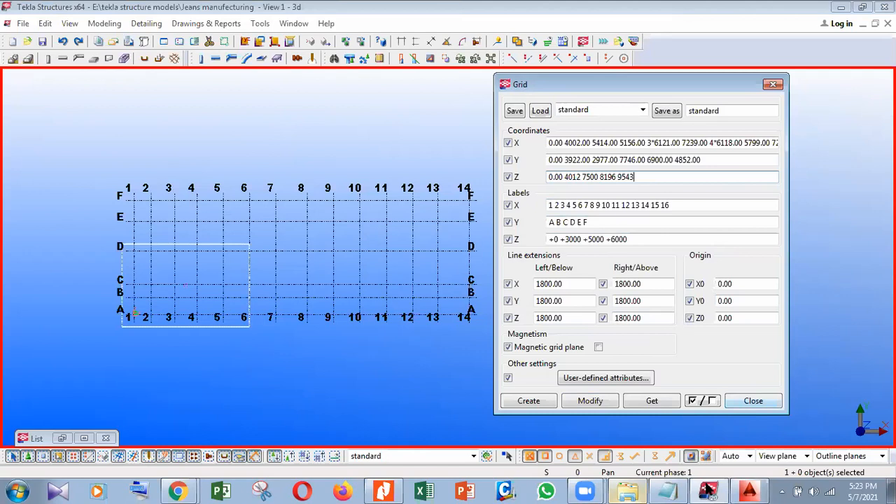
- Switch back to AutoCAD and check the entered elevations against the frame section's height dimensions
left_click(753, 490)
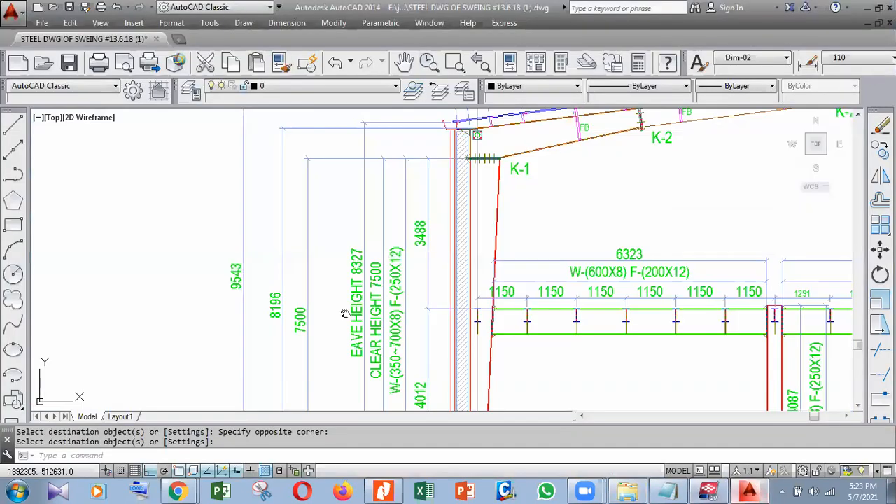
middle_click_drag(339, 256, 336, 236)
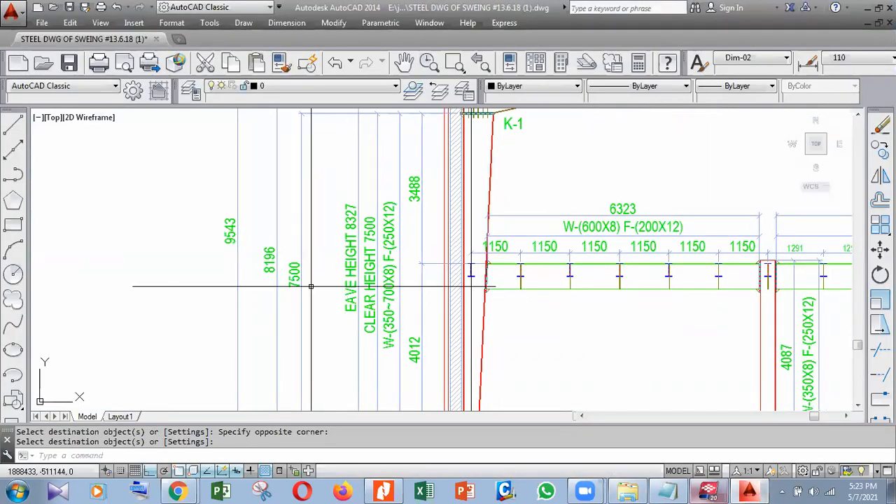
middle_click_drag(256, 240, 259, 254)
mouse_move(488, 274)
middle_mouse_down()
mouse_move(483, 297)
mouse_move(427, 284)
middle_mouse_up()
scroll(390, 287, "down", 2)
scroll(250, 264, "down", 2)
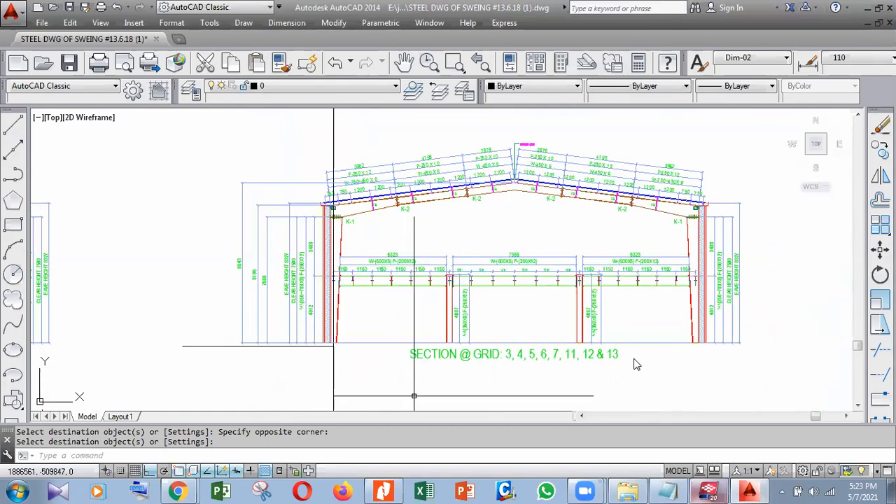
- Switch to Tekla Structures and replace the grid's Z labels with a copy of its Z coordinates
key("alt+Tab")
left_click(371, 354)
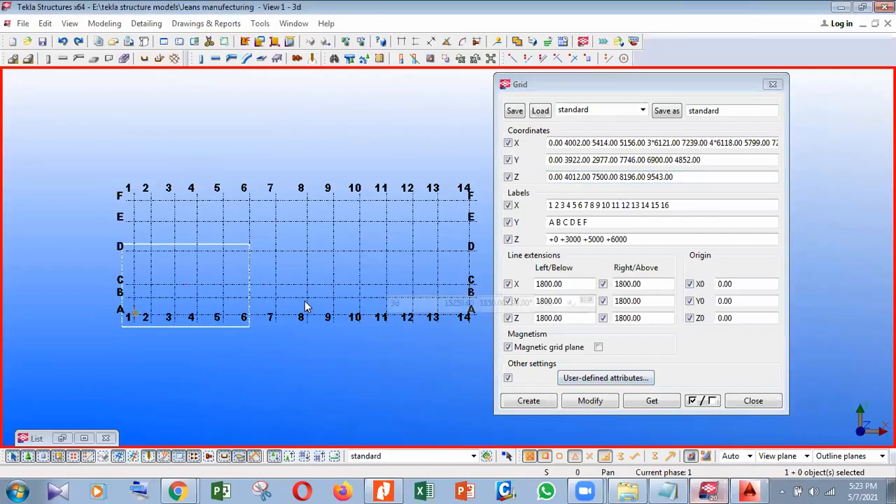
left_click(335, 346)
left_click(294, 298)
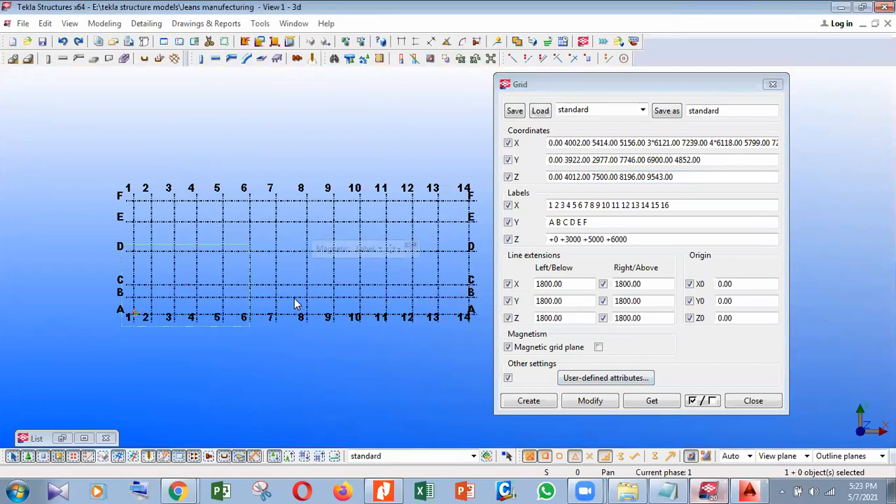
left_click(288, 297)
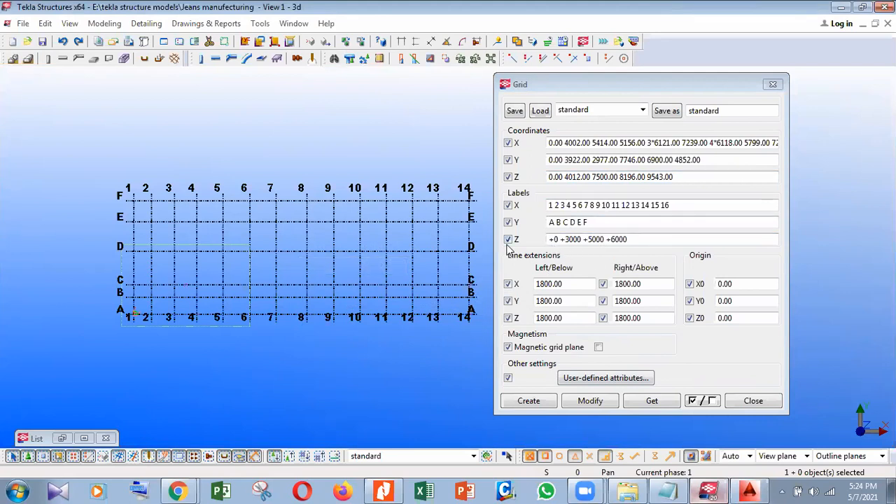
left_click_drag(672, 177, 530, 199)
key("ctrl+c")
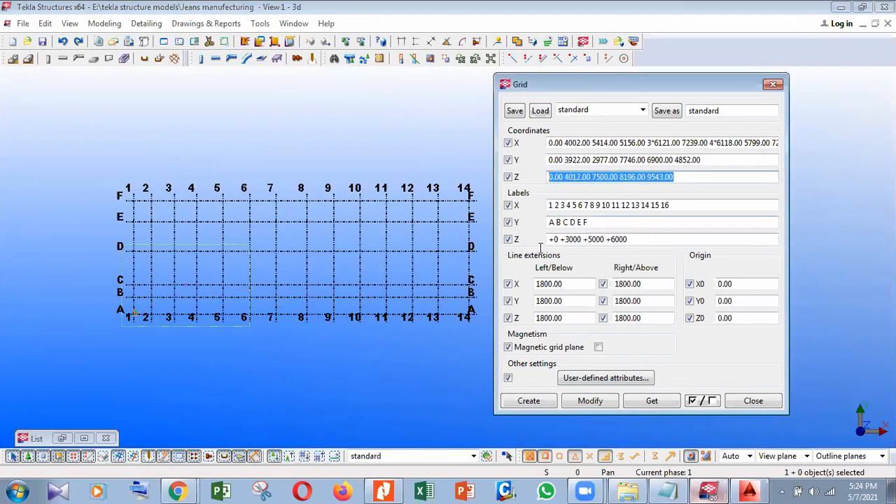
left_click(672, 238)
key("ctrl+a")
key("ctrl+v")
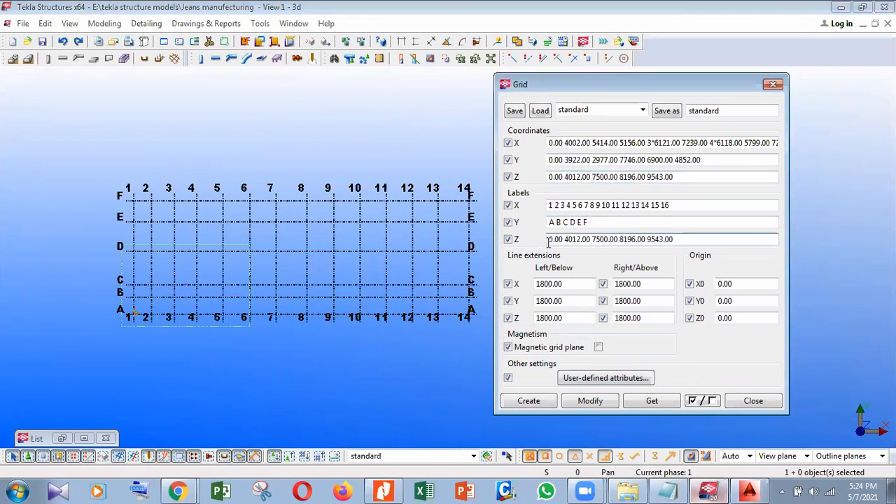
left_click(549, 240)
type("+")
key("shift+Right")
key("shift+Right")
key("shift+Right")
key("shift+Right")
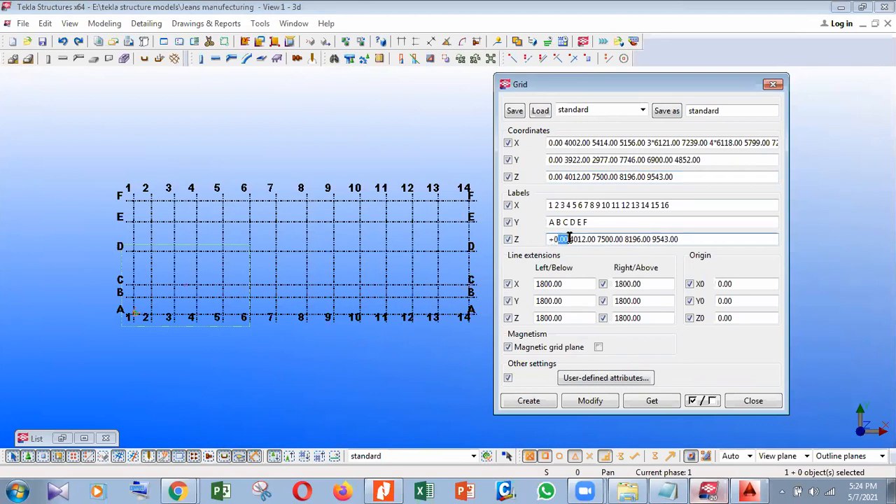
left_click(567, 239)
key("shift+Left")
key("shift+Left")
key("shift+Left")
key("BackSpace")
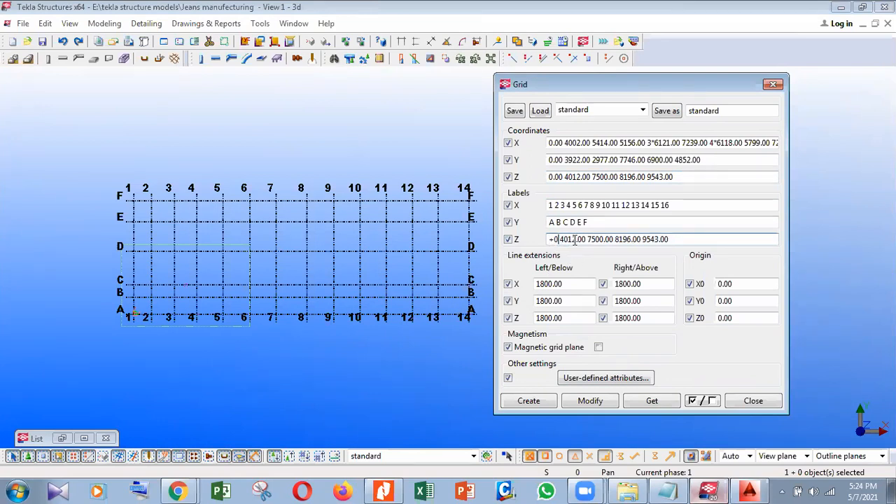
left_click_drag(575, 241, 611, 239)
key("BackSpace")
key("BackSpace")
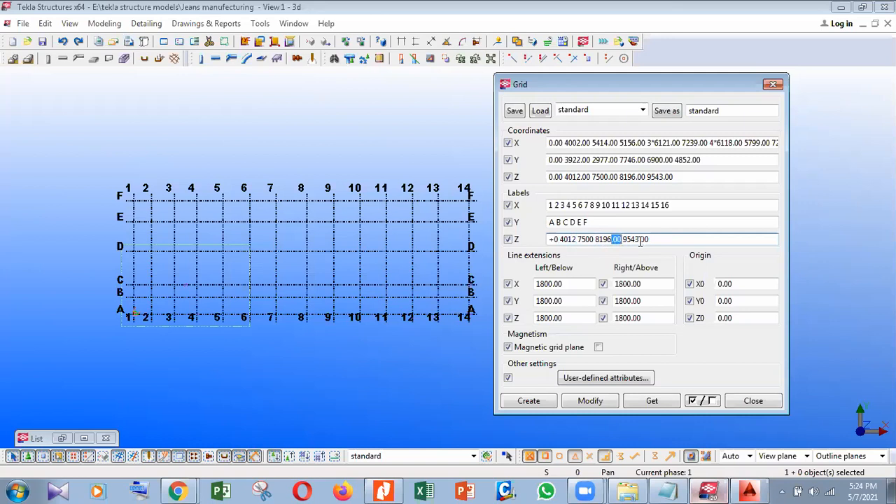
key("BackSpace")
left_click_drag(640, 240, 629, 241)
key("BackSpace")
- Add plus signs before the 4012, 7500, 8196 and 9543 entries in the grid's Z labels
left_click(614, 241)
type("+")
left_click(598, 240)
type("+")
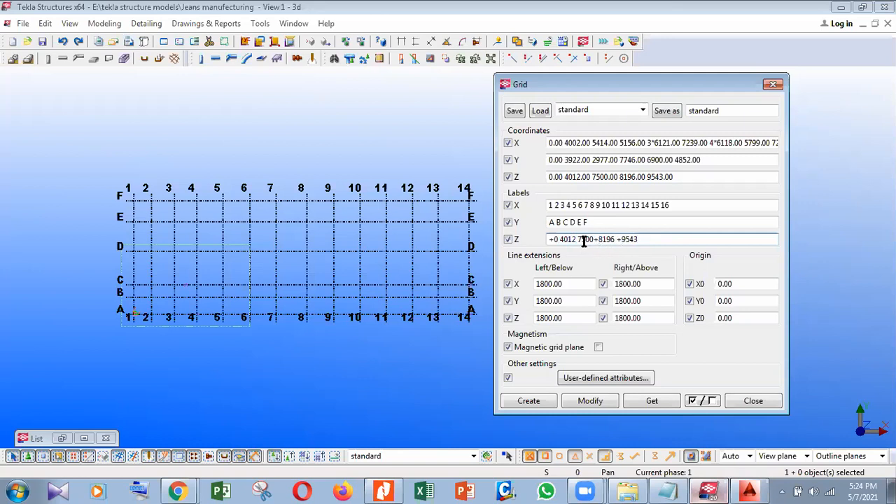
left_click(579, 240)
type("+7")
left_click(560, 240)
type("+")
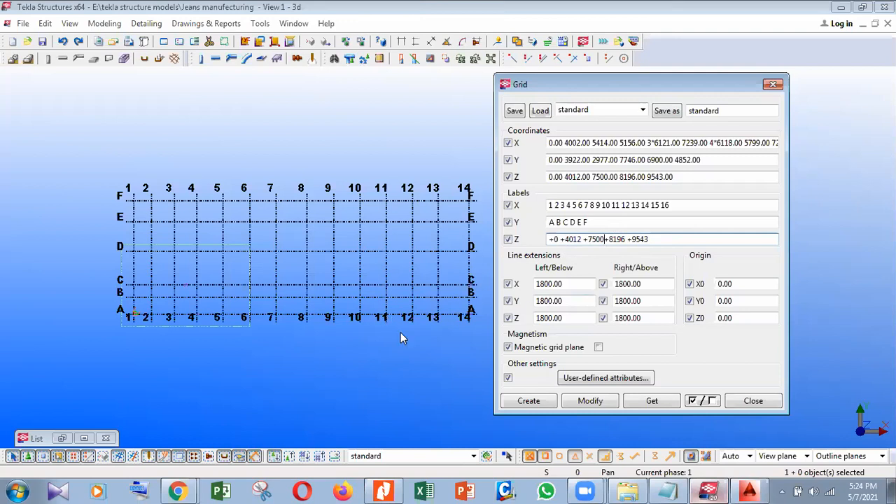
- Apply the edited coordinates and labels to the existing grid, accepting the replacement of manually created grid lines
left_click(371, 329)
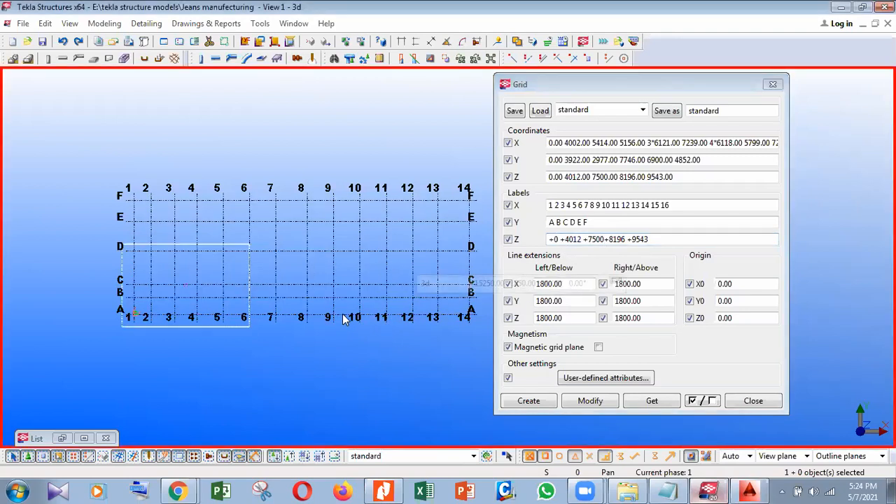
left_click(597, 401)
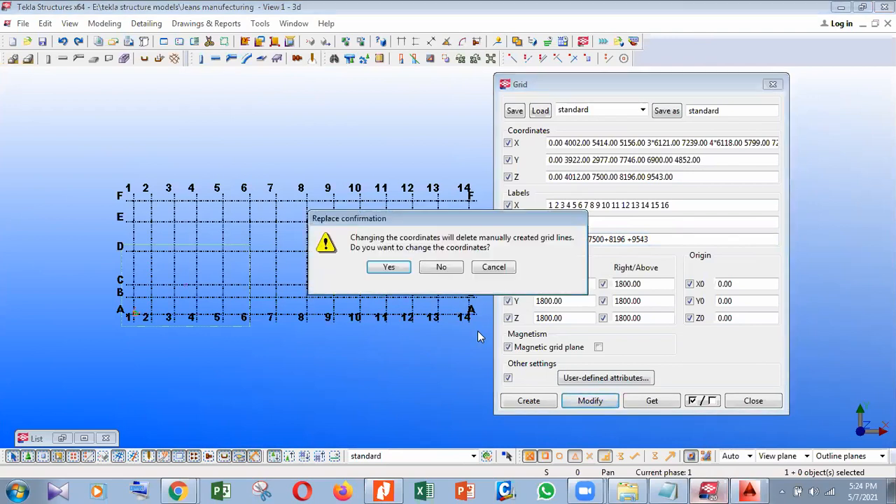
left_click(391, 268)
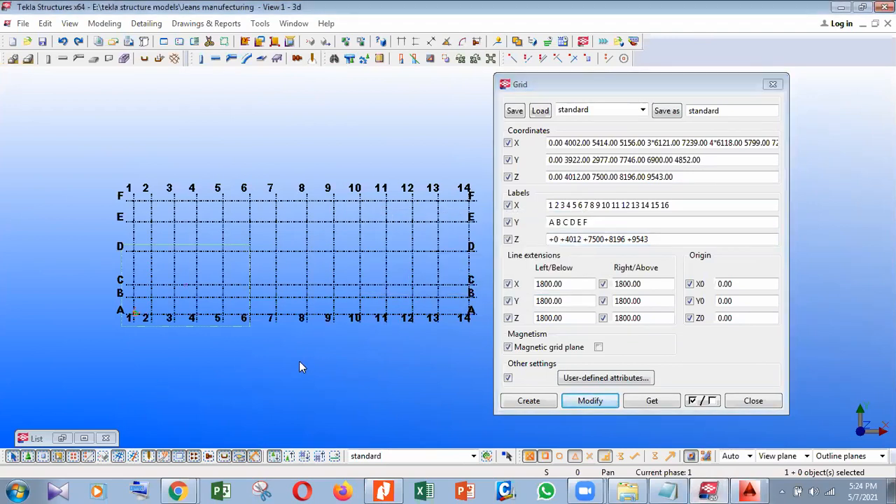
- Switch the view from plan to 3D and fit the work area to the entire model
middle_click_drag(299, 360, 271, 361)
key("ctrl+p")
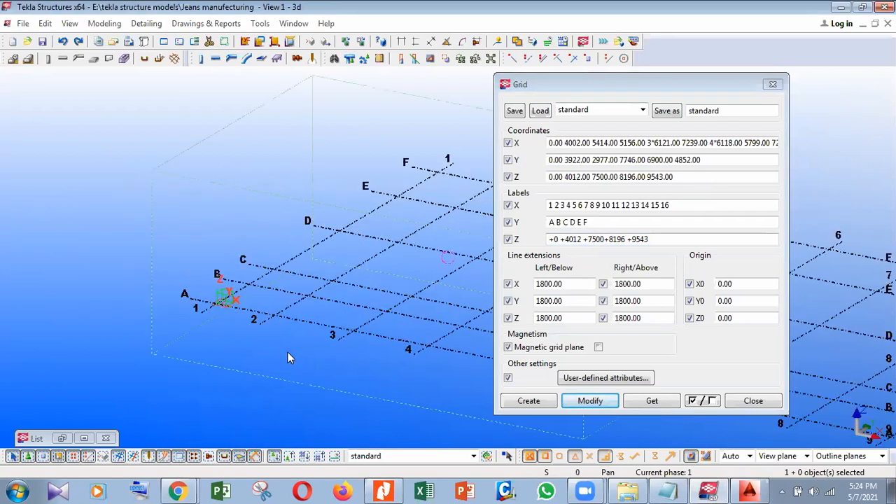
scroll(248, 294, "down", 6)
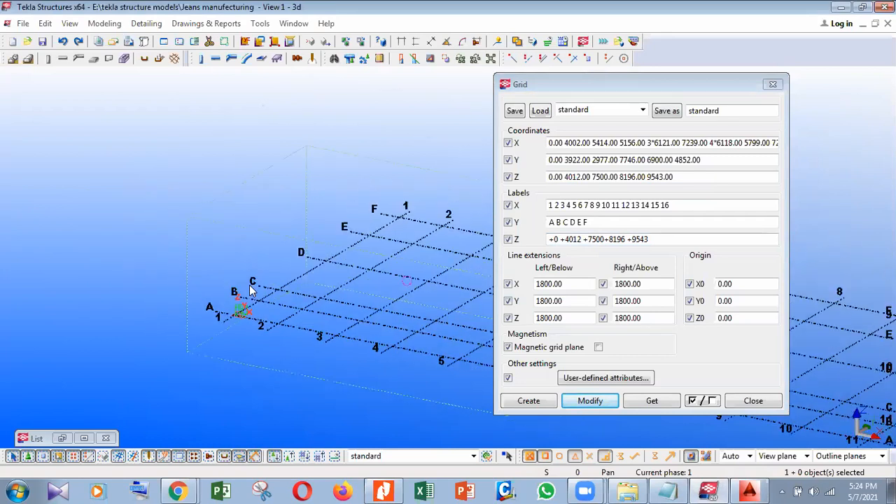
right_click(251, 181)
left_click(199, 179)
right_click(199, 179)
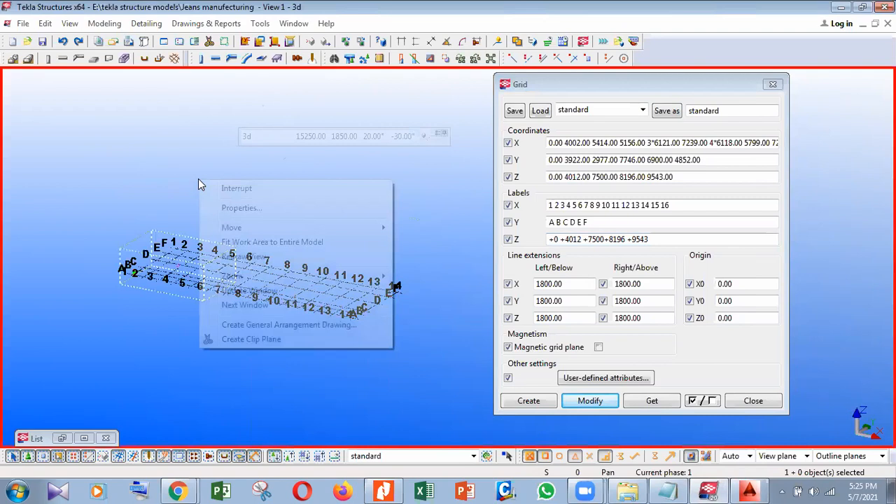
left_click(277, 246)
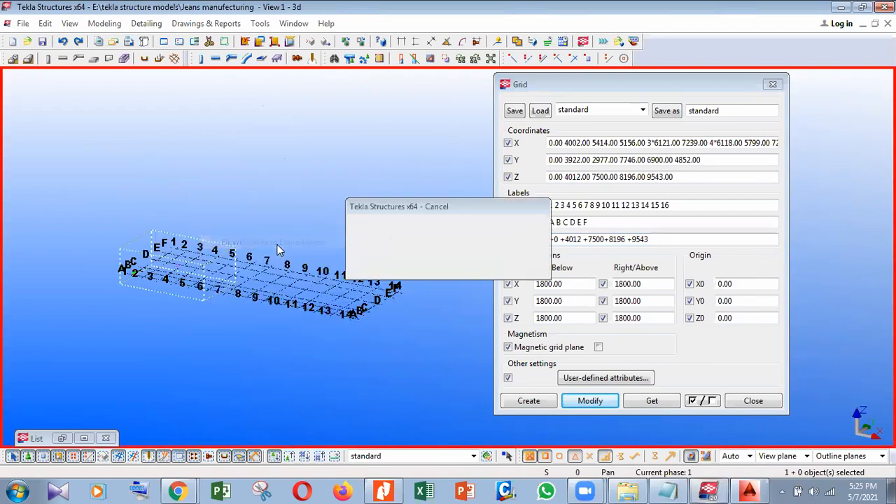
middle_click_drag(346, 264, 234, 272)
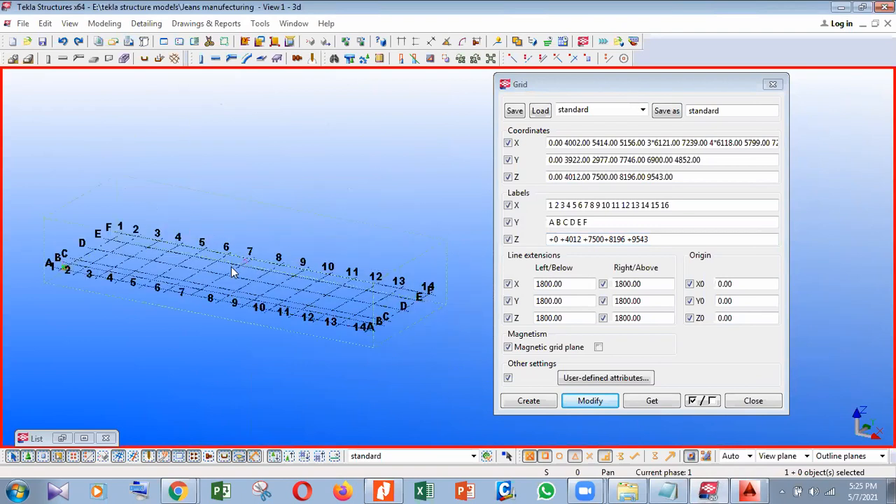
- Check the model's view list and the Tekla course outline PDF in Nitro Pro
left_click(603, 243)
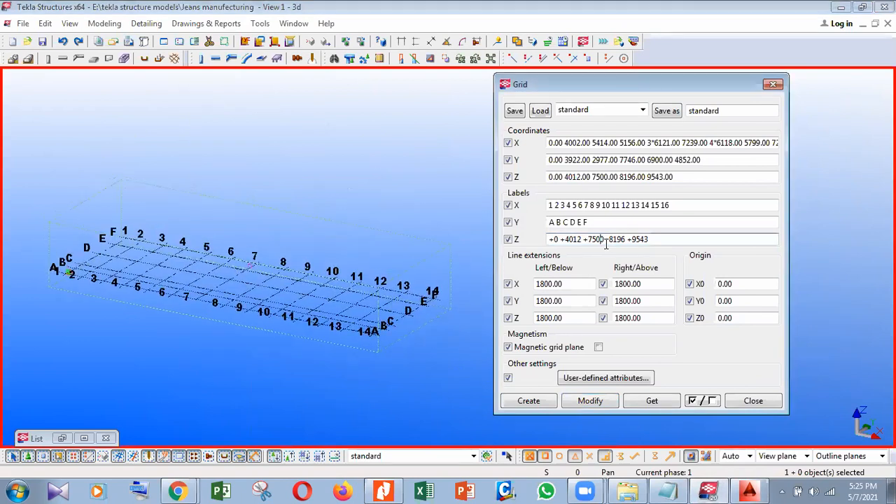
left_click(359, 187)
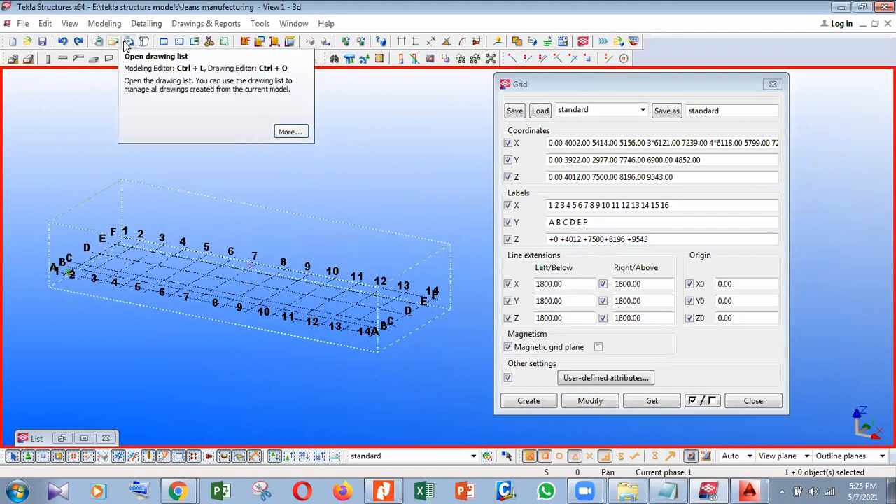
left_click(195, 44)
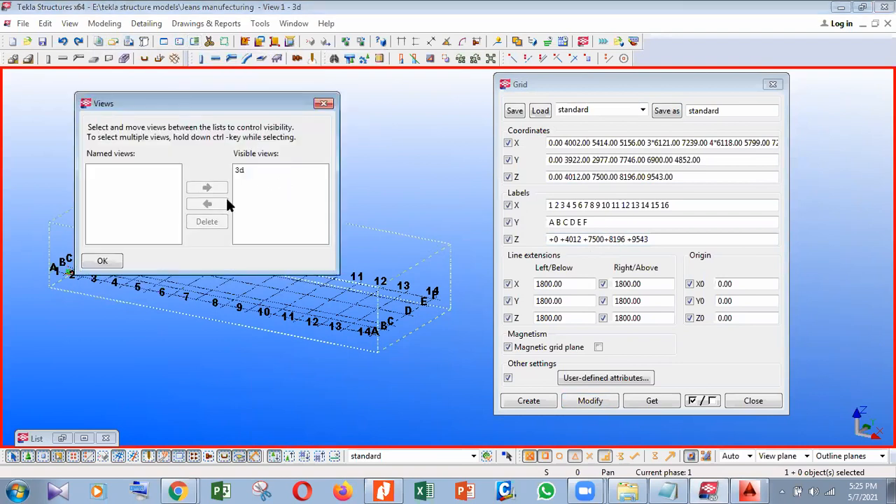
left_click(324, 103)
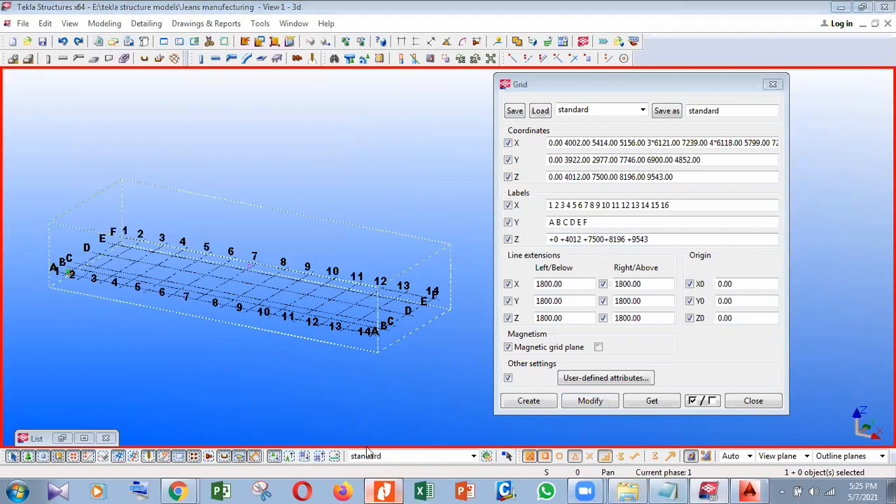
left_click(383, 492)
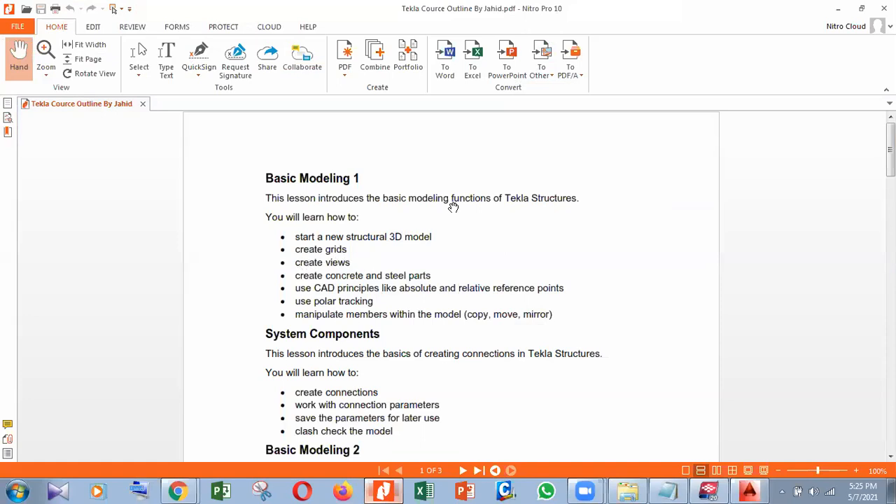
left_click(838, 8)
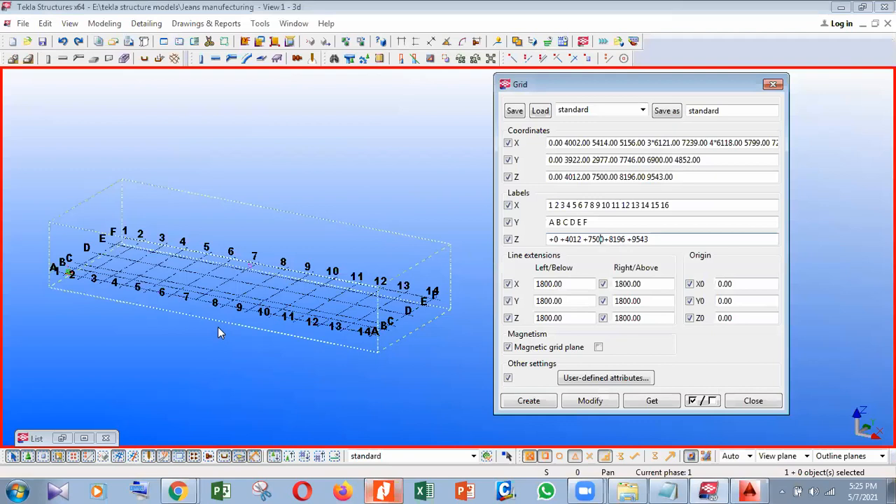
- Create views along all grid lines in the XY, ZY and XZ planes with the standard view settings
scroll(218, 328, "up", 3)
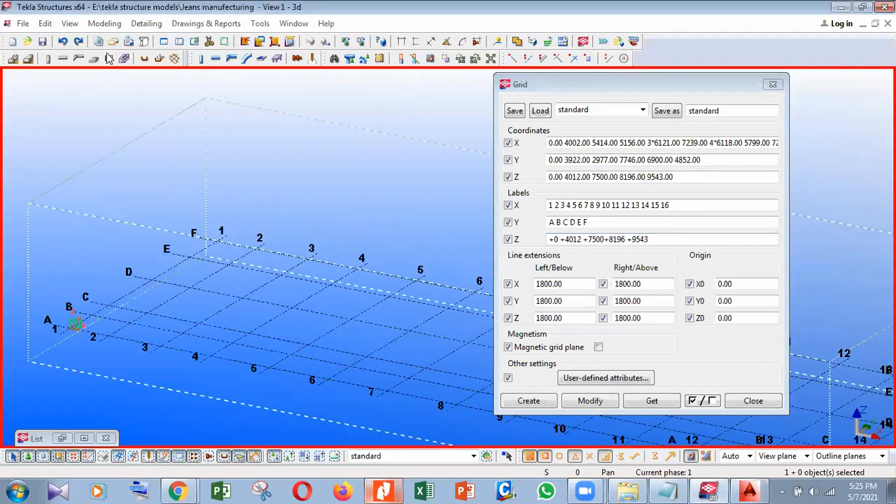
left_click(72, 24)
mouse_move(103, 42)
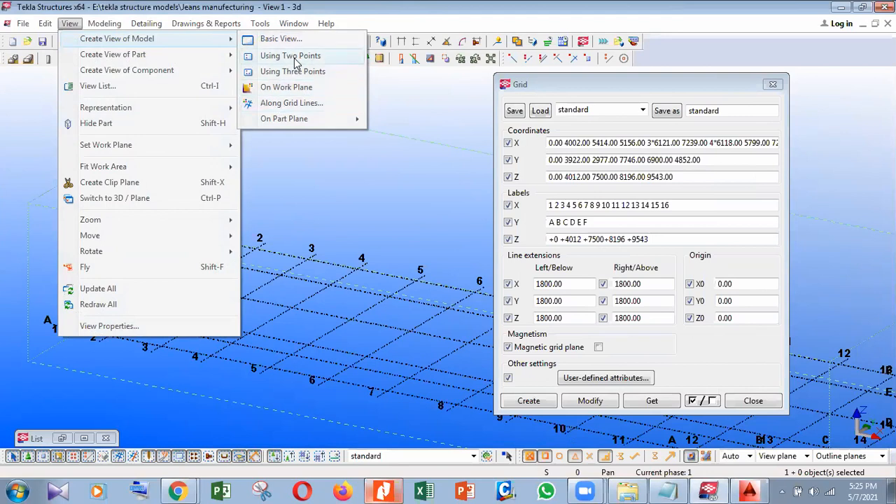
left_click(297, 107)
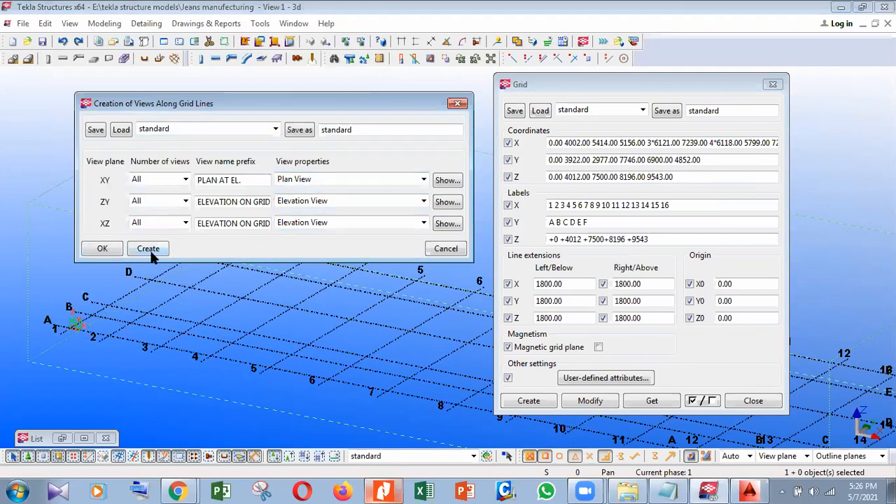
left_click(153, 255)
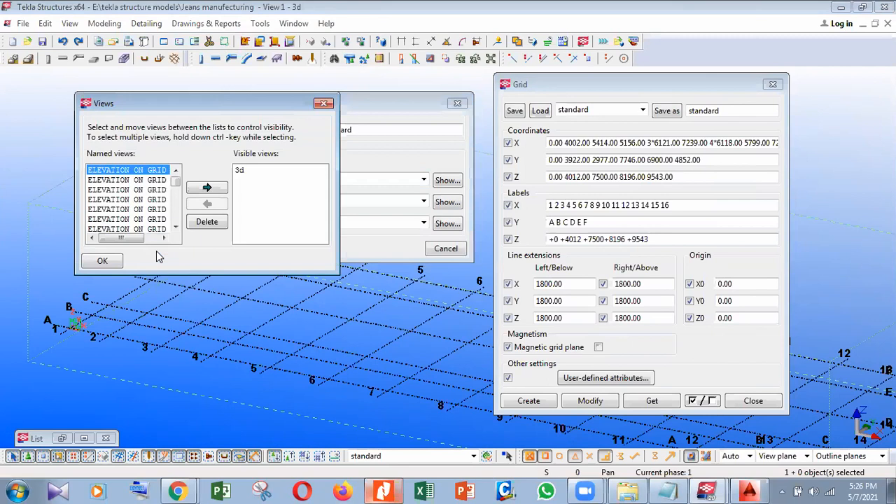
left_click(456, 104)
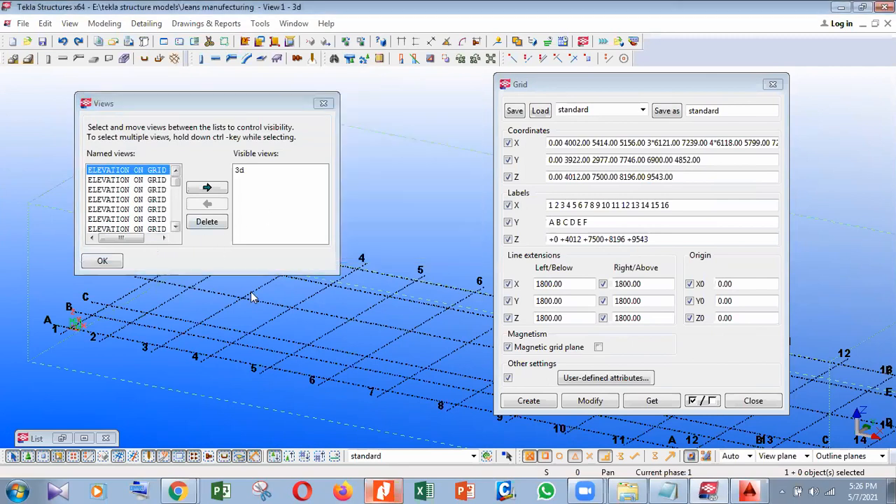
- Enlarge the view list and display the ELEVATION ON GRID 2 view to inspect its level labels
left_click_drag(337, 273, 434, 369)
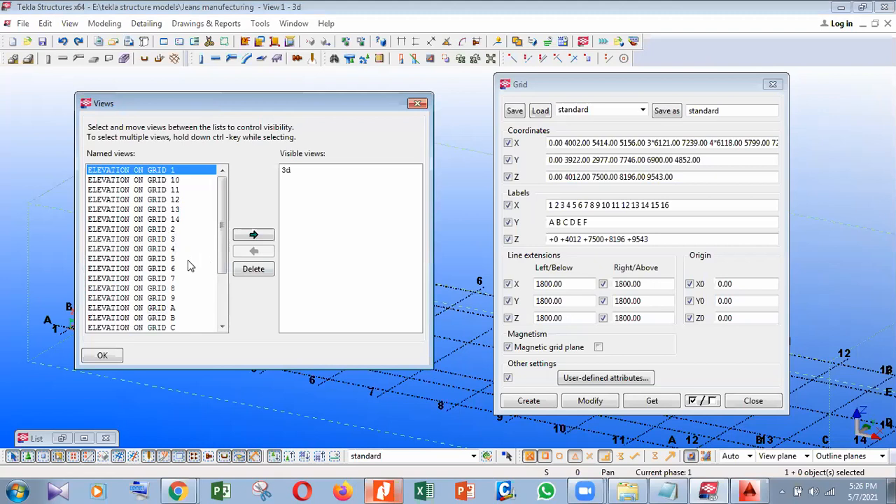
left_click(150, 230)
left_click(254, 235)
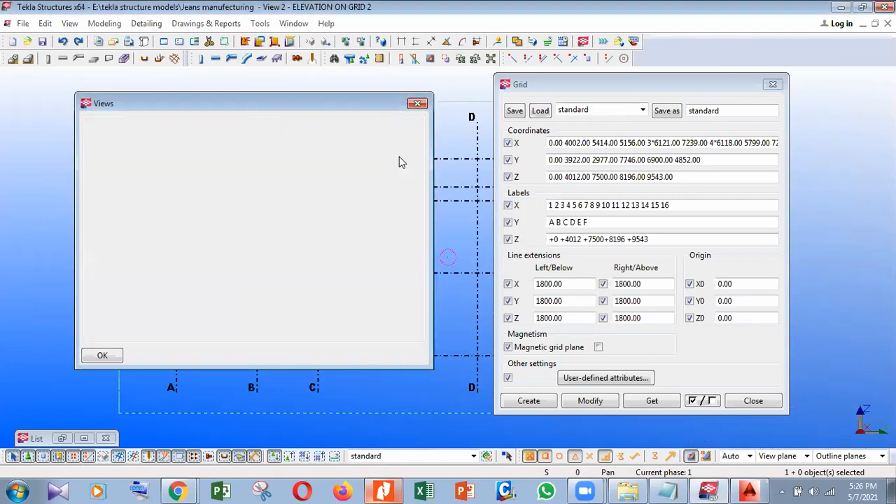
middle_click_drag(137, 227, 120, 232)
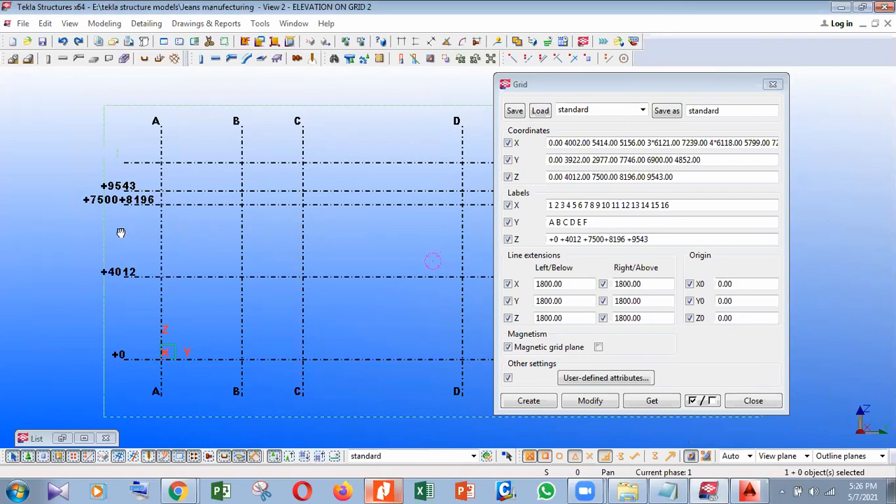
scroll(126, 228, "up", 3)
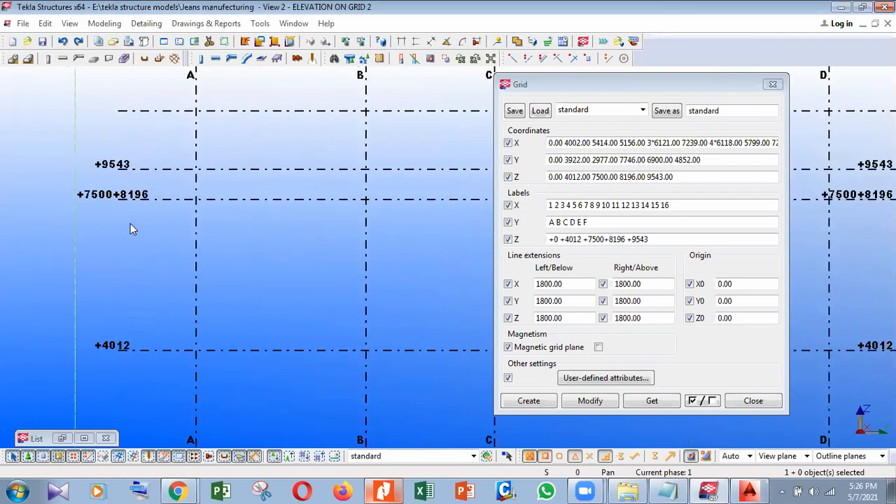
scroll(133, 227, "up", 1)
- Correct the grid's Z labels to +0 +4012 +7500 +8196 +9543, apply the modification to the grid and close its properties
left_click(615, 239)
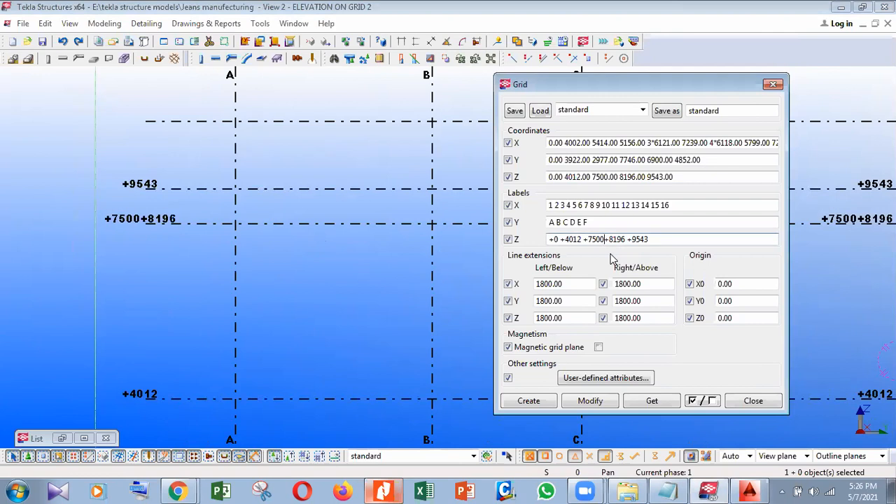
left_click(311, 228)
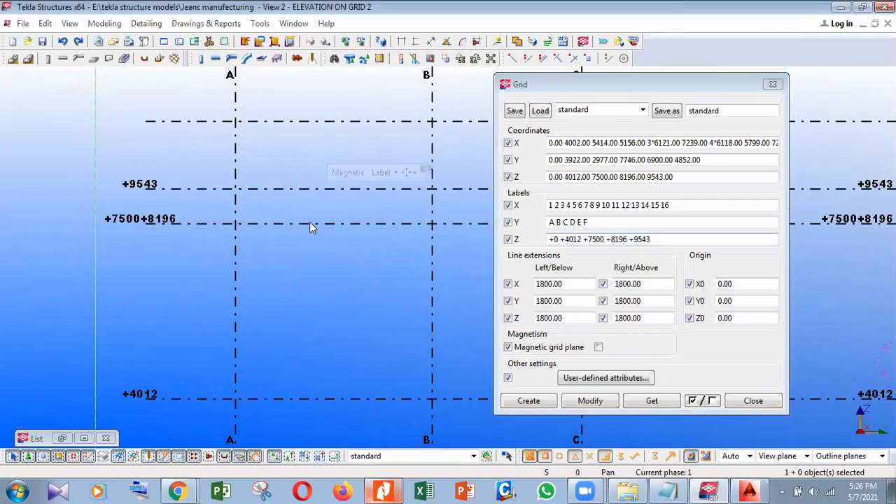
left_click(590, 400)
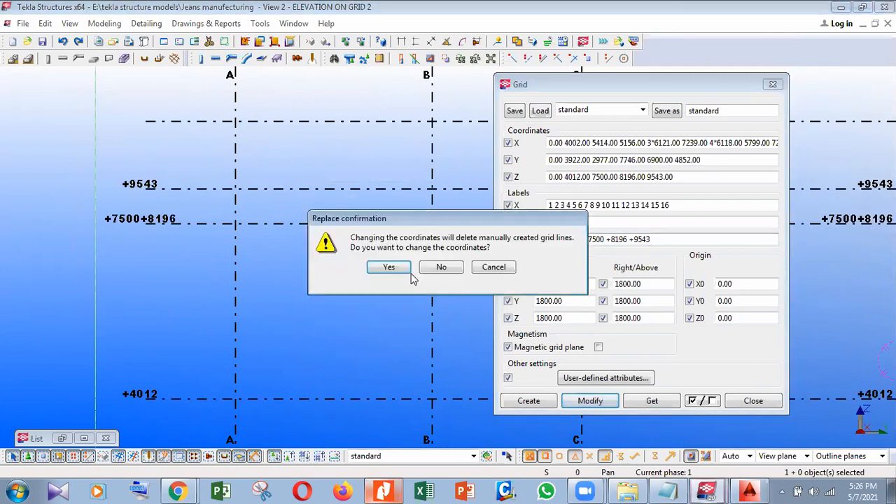
left_click(387, 268)
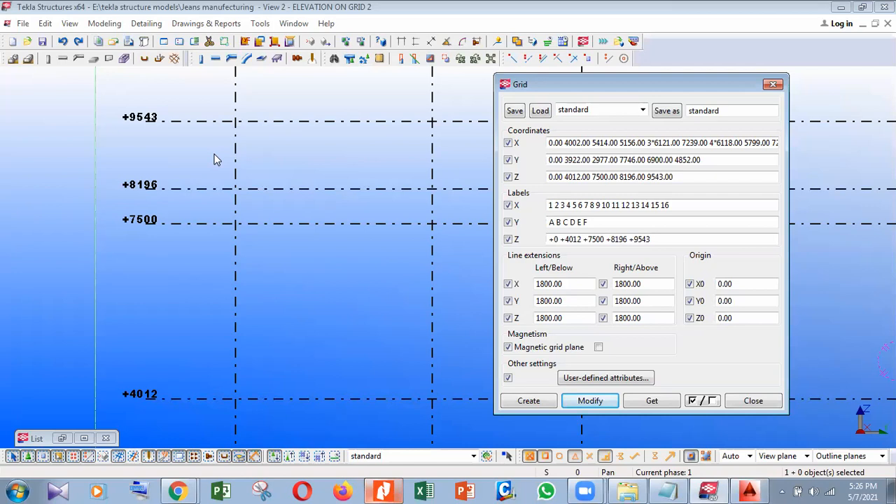
left_click(780, 86)
- Tile the ELEVATION ON GRID 2 and 3d views vertically, fit the grid in them and make the elevation view active
scroll(458, 286, "down", 1)
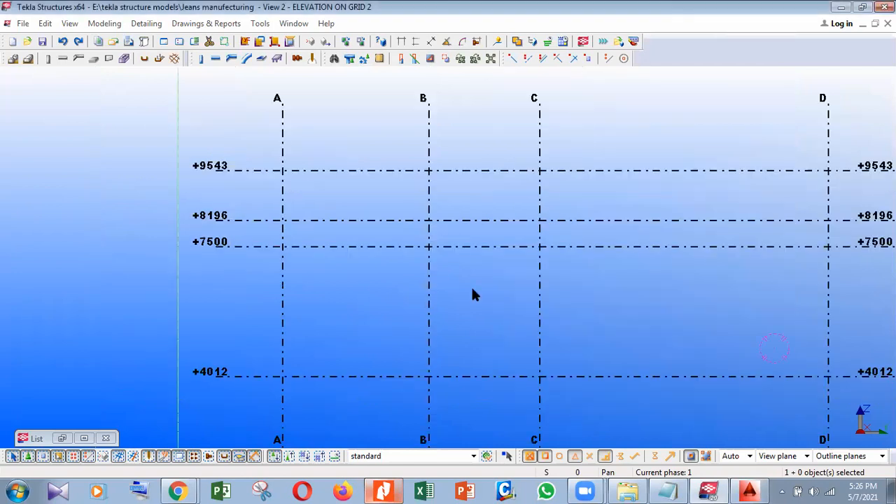
scroll(442, 242, "down", 1)
scroll(435, 252, "down", 1)
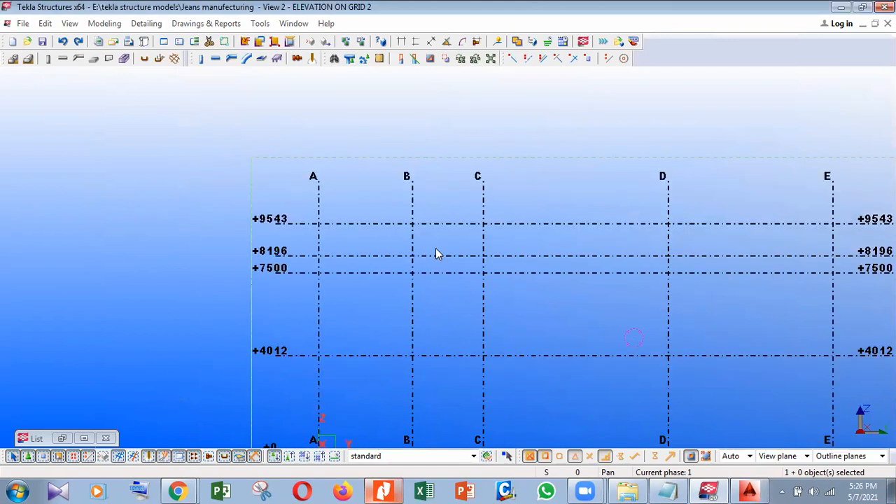
middle_click_drag(436, 253, 443, 269)
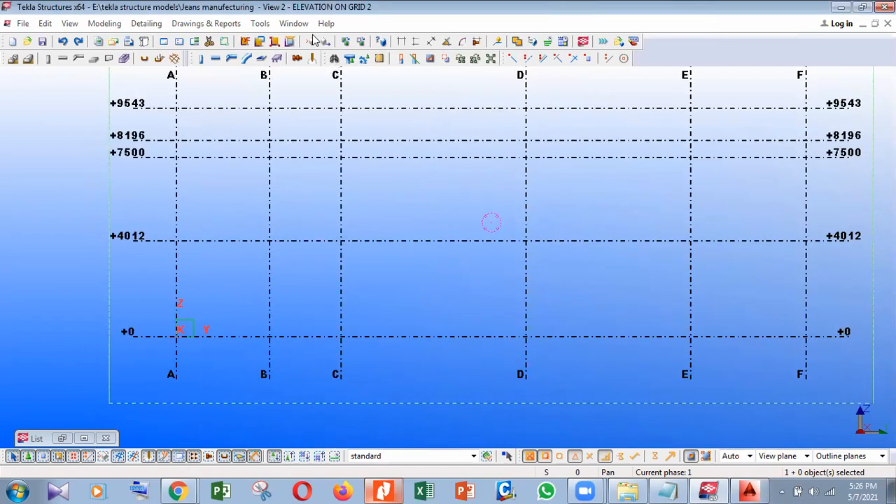
left_click(294, 24)
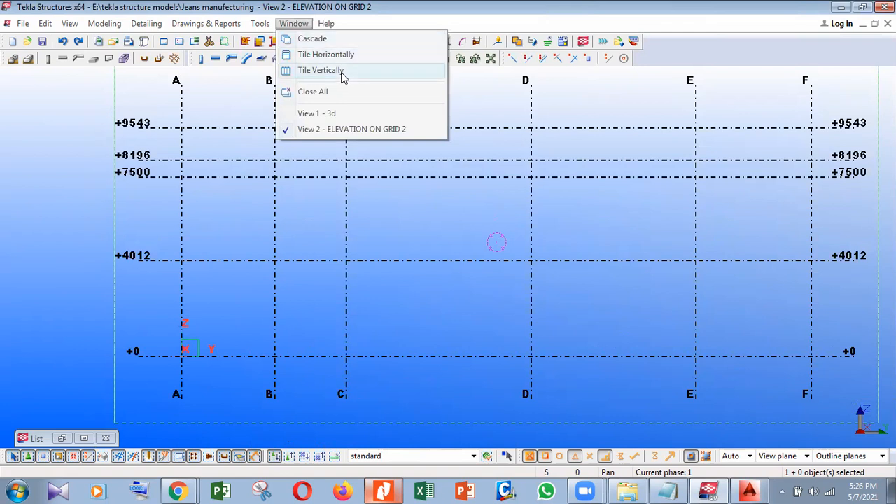
left_click(341, 72)
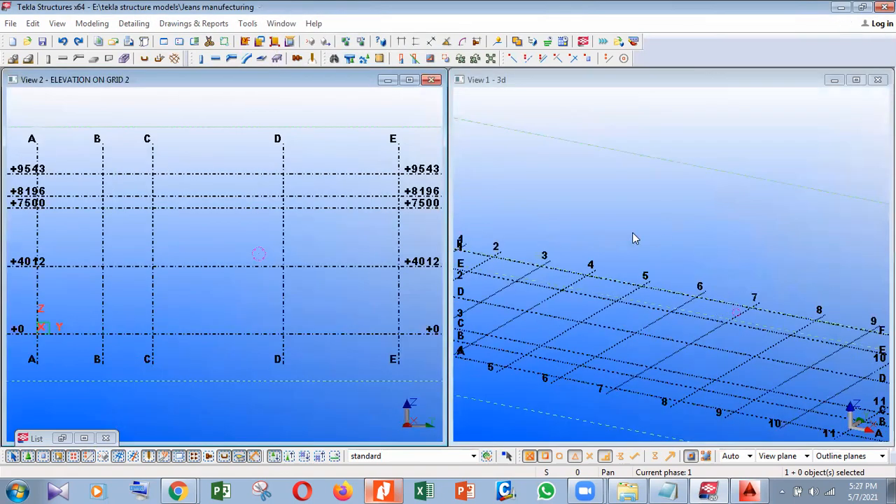
left_click(652, 250)
left_click(186, 291)
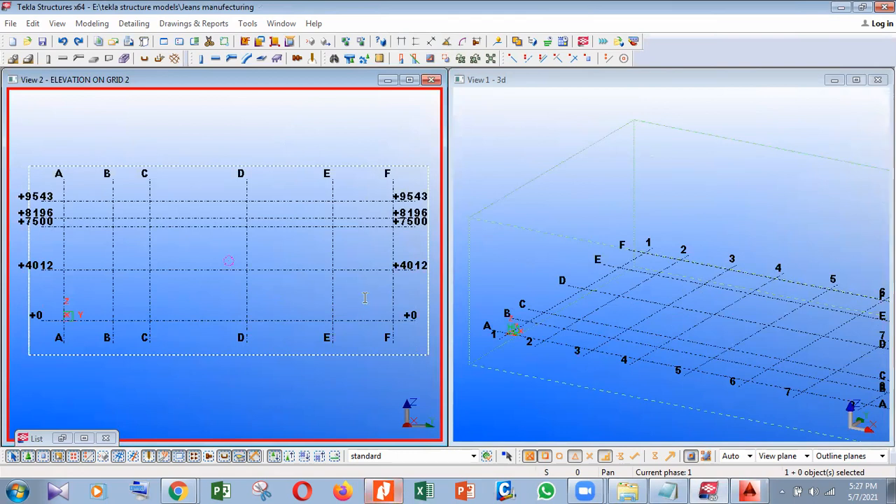
- Check the Basic Modeling 1 topics in the course outline PDF in Nitro Pro and return to the Tekla Structures model
key("alt+Tab")
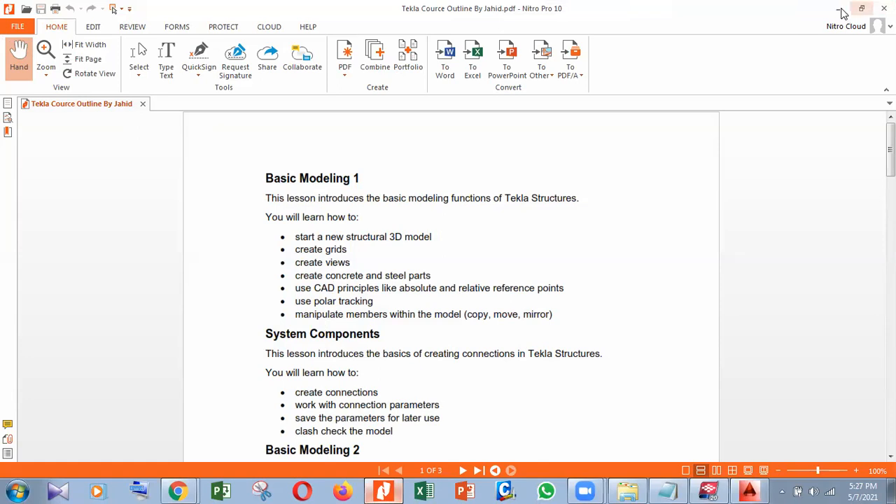
key("alt+Tab")
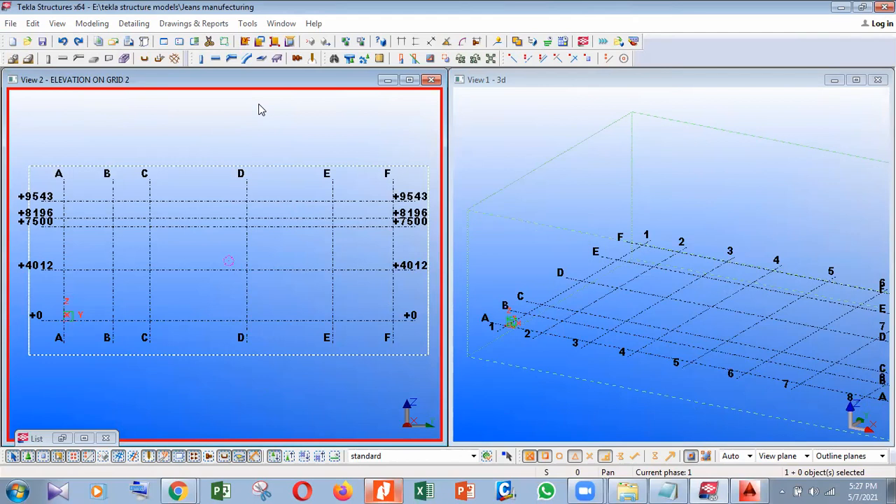
- Place a concrete column at the intersection of grids A and 2 in the grid 2 elevation
left_click(48, 59)
scroll(183, 278, "up", 3)
left_click(176, 275)
right_click(232, 249)
left_click(269, 256)
scroll(579, 356, "up", 2)
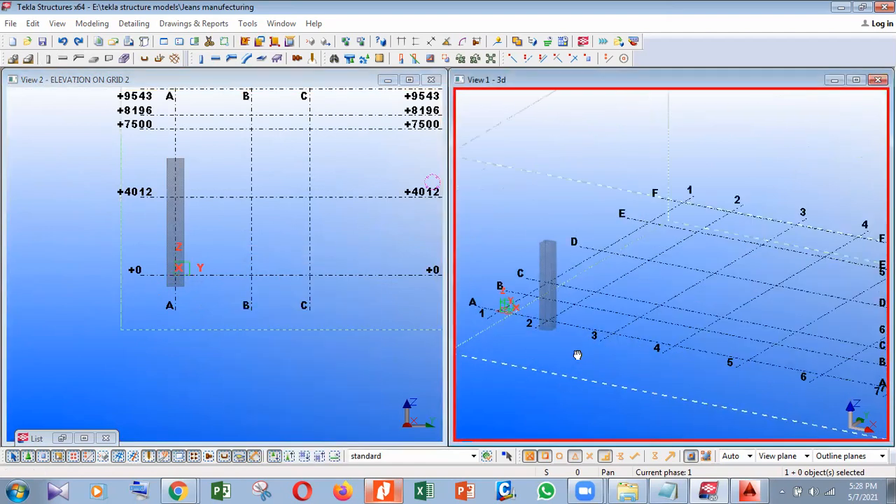
scroll(670, 407, "up", 4)
left_click(214, 290)
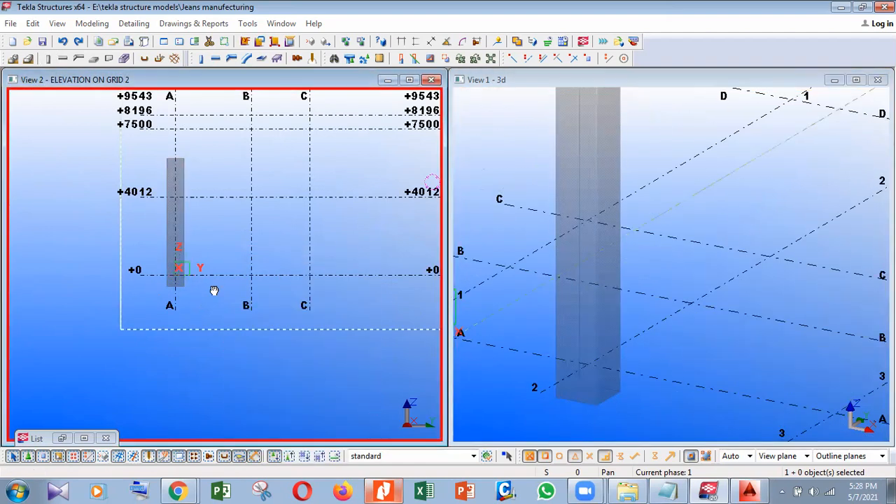
scroll(210, 299, "up", 4)
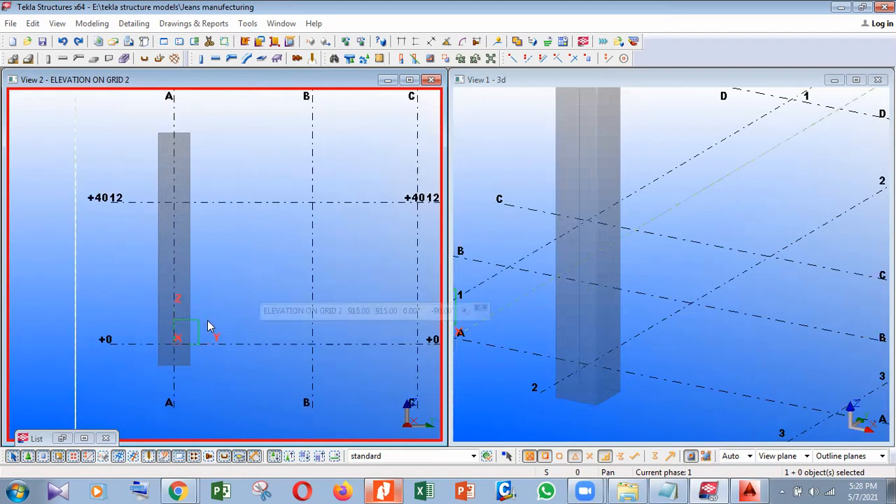
scroll(217, 312, "down", 3)
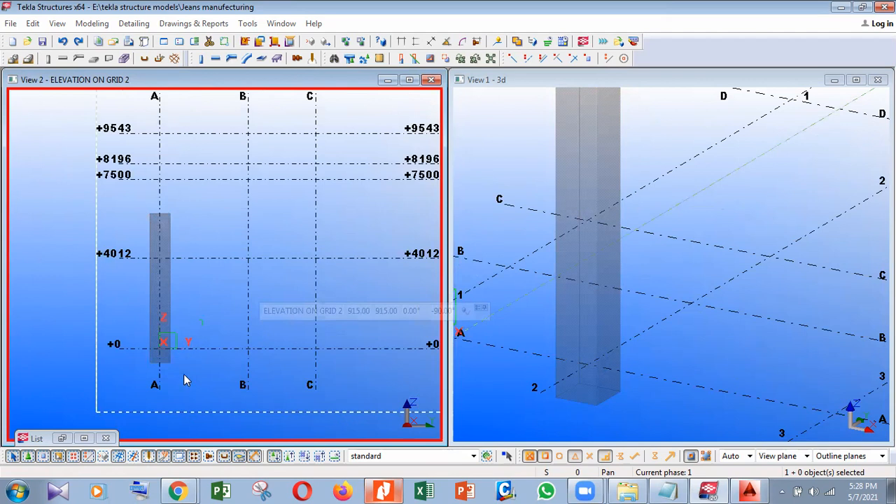
- Open the properties of the concrete column at grid A/2
double_click(174, 311)
left_click(335, 104)
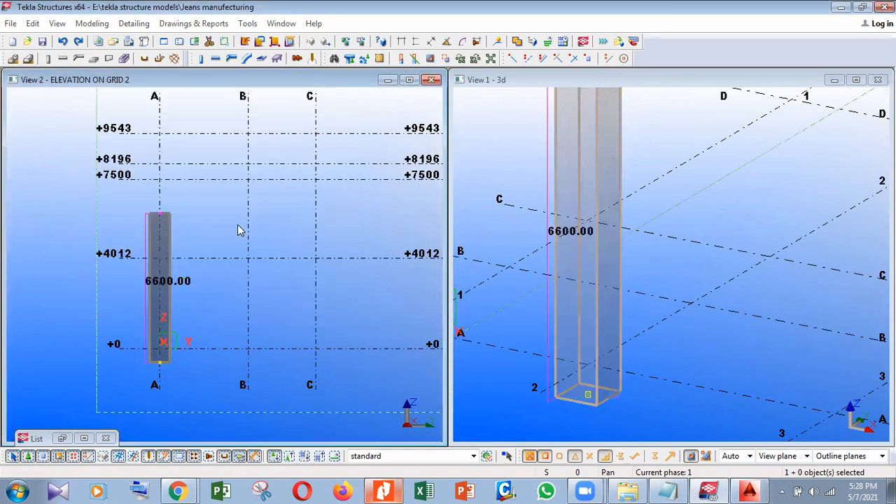
left_click(168, 231)
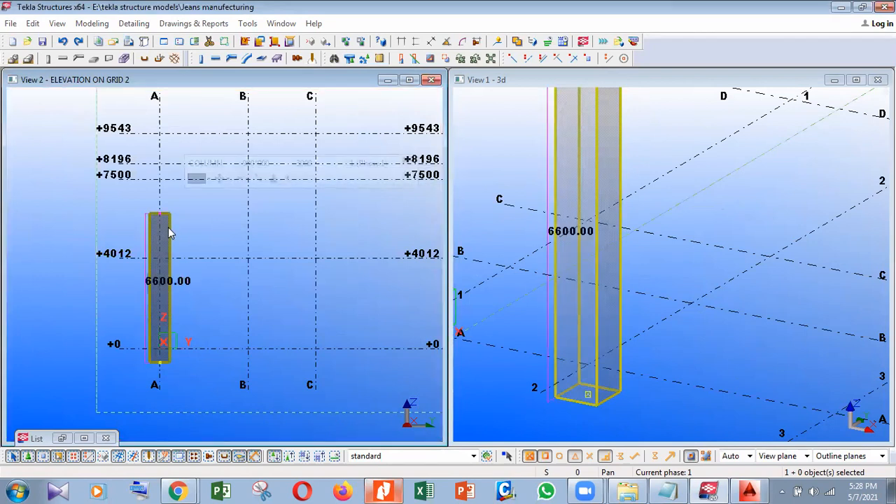
right_click(168, 233)
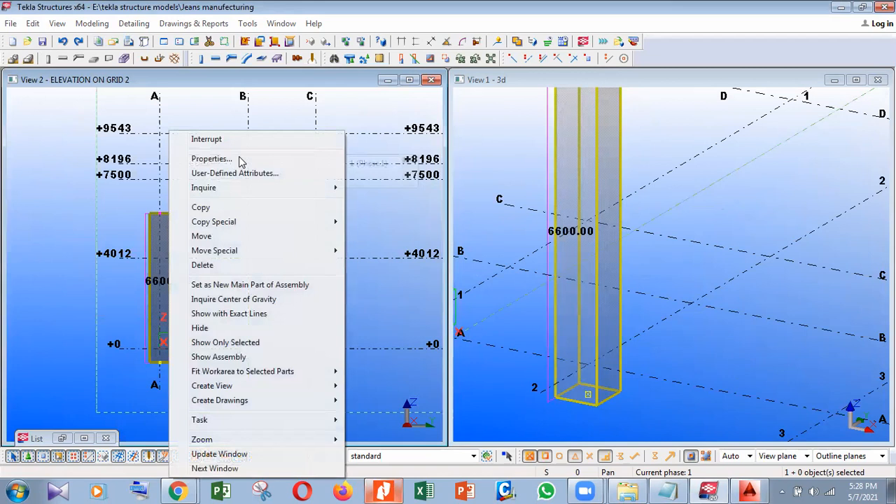
left_click(238, 157)
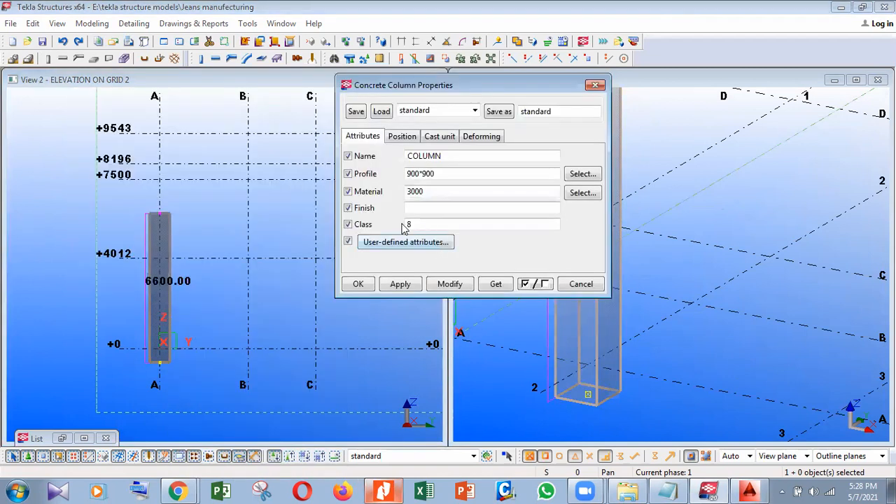
middle_click_drag(200, 344, 194, 334)
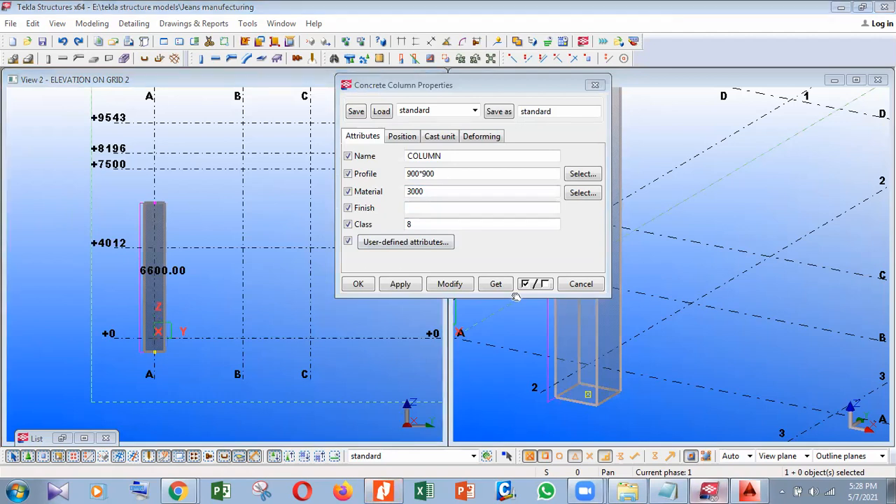
- Switch to AutoCAD and add linear dimensions to the height and width of the outer green outline at a C-1 column on grid A
key("alt+Tab")
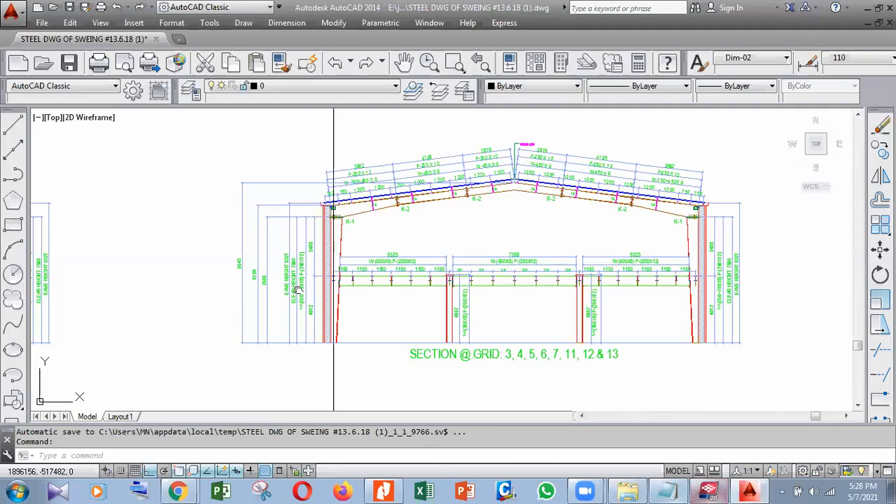
scroll(332, 194, "down", 10)
scroll(305, 163, "up", 10)
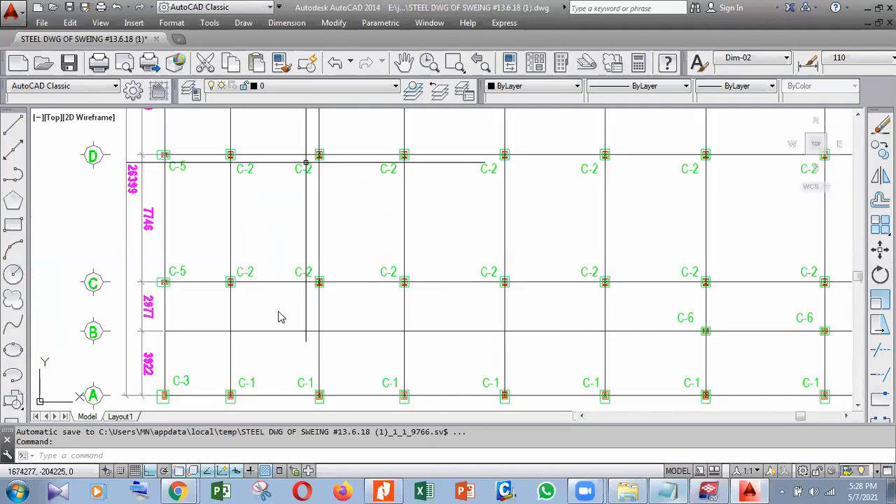
scroll(278, 317, "up", 5)
type("DLI")
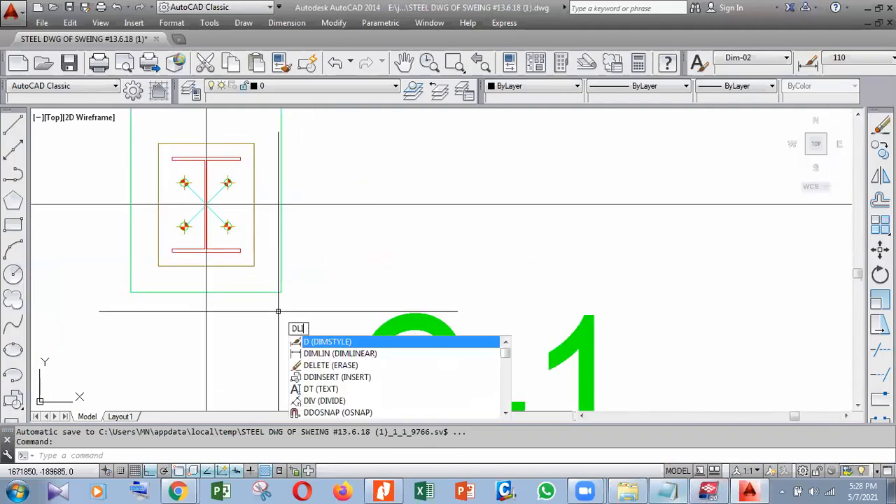
key("Return")
key("Return")
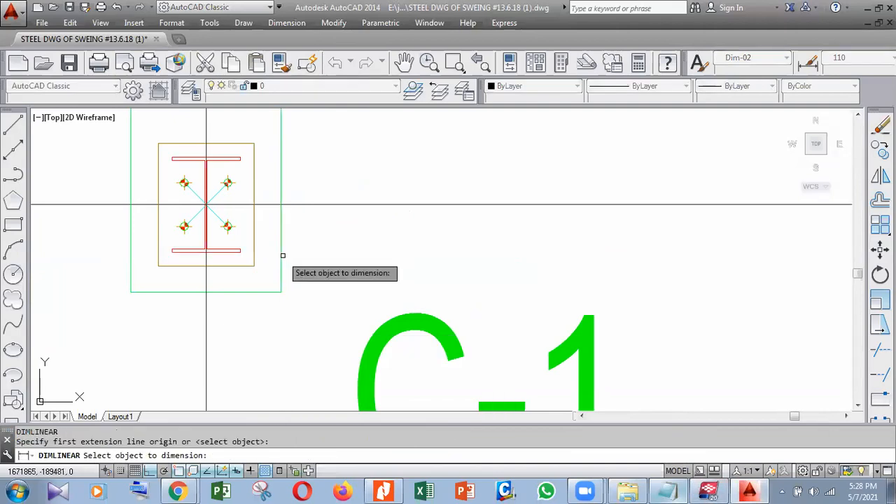
left_click(283, 256)
scroll(288, 296, "down", 3)
left_click(296, 174)
middle_click_drag(296, 174, 272, 175)
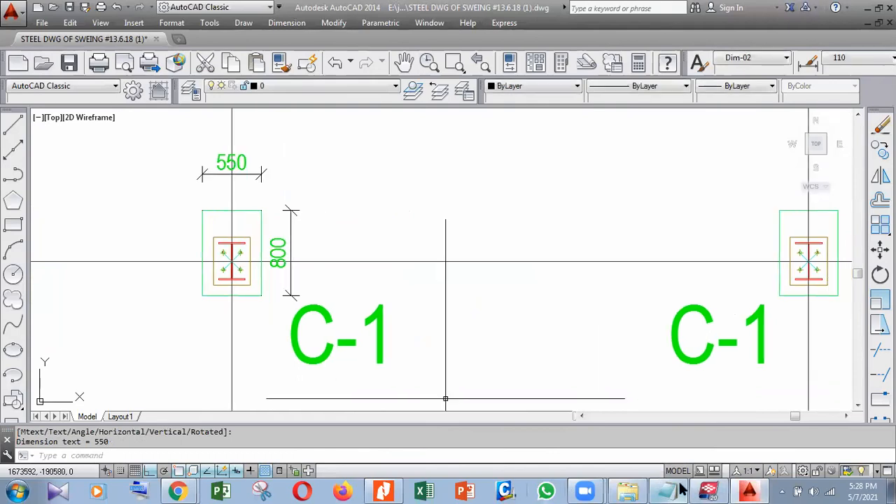
- Return to Tekla Structures and modify the concrete column's profile to 800*550
left_click(868, 9)
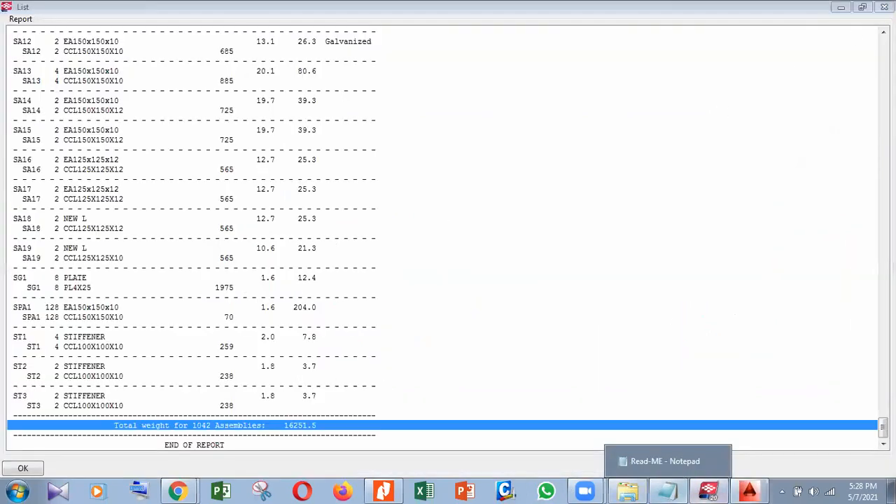
left_click(844, 8)
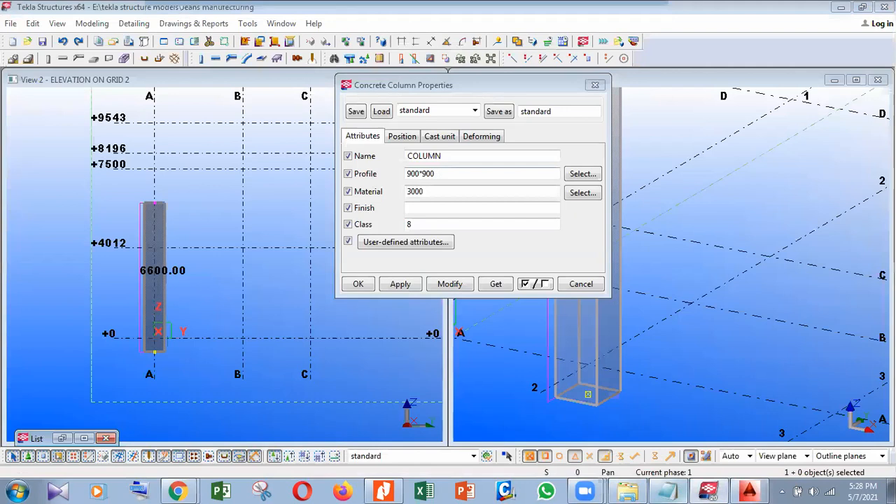
left_click_drag(436, 173, 404, 175)
type("800*550")
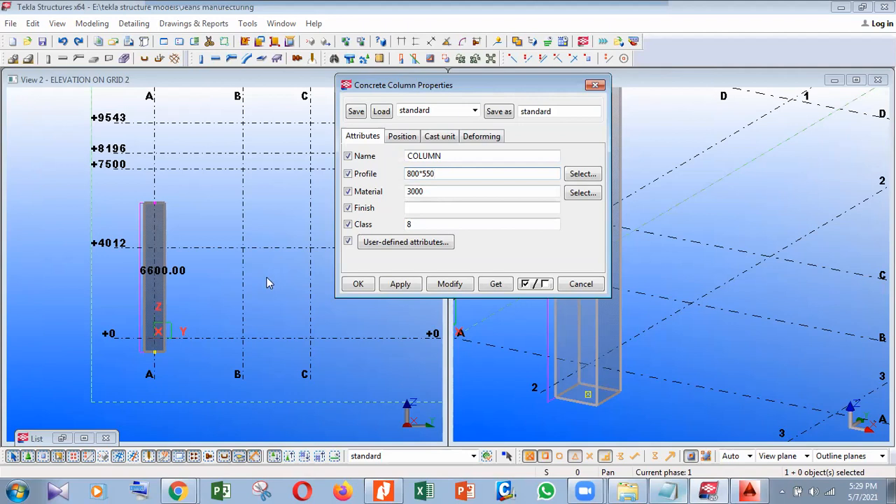
left_click(449, 284)
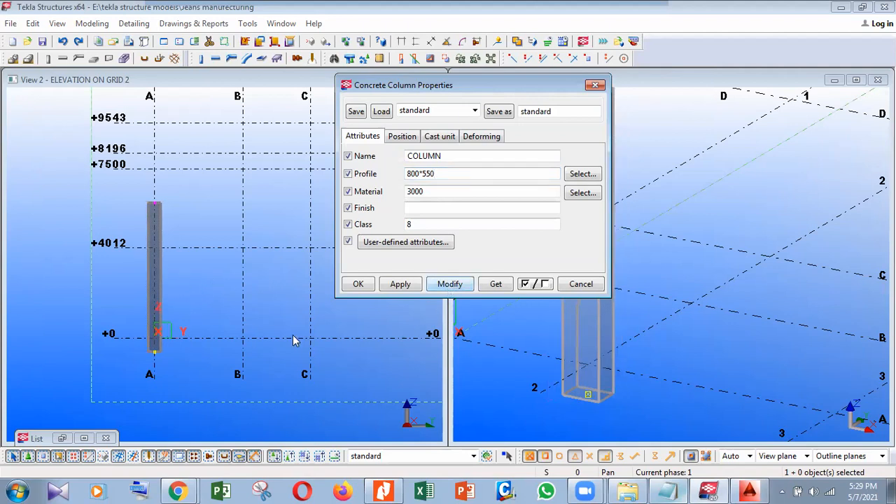
- Switch the 3D view to plan and modify the rotation of the column at grid A/2 to Front
left_click(640, 418)
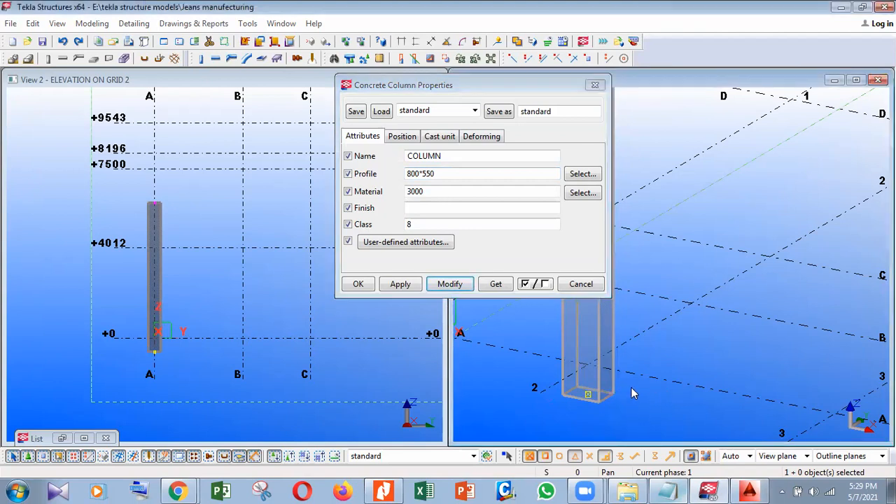
scroll(632, 388, "down", 3)
left_click(632, 396)
scroll(704, 379, "up", 1)
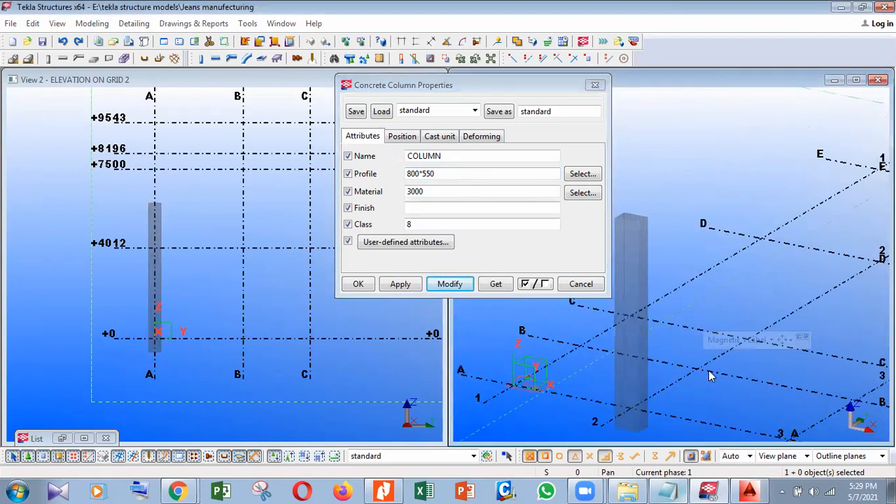
scroll(709, 376, "up", 1)
left_click(601, 365)
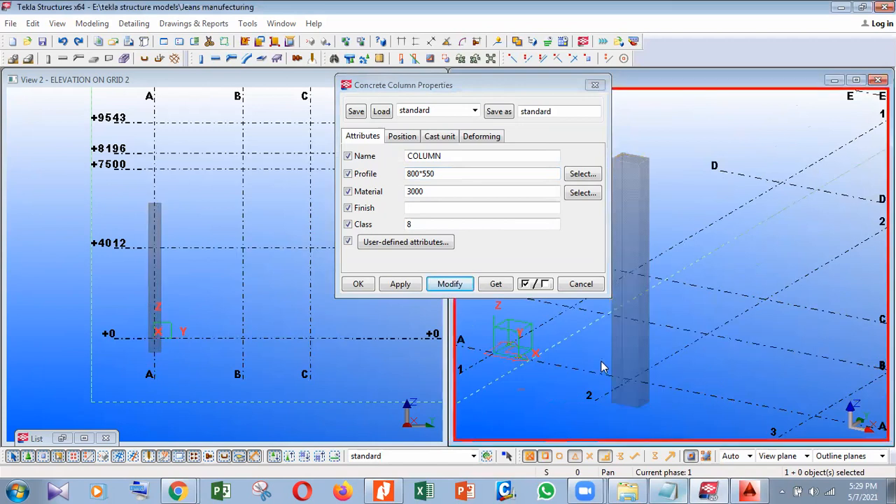
key("ctrl+p")
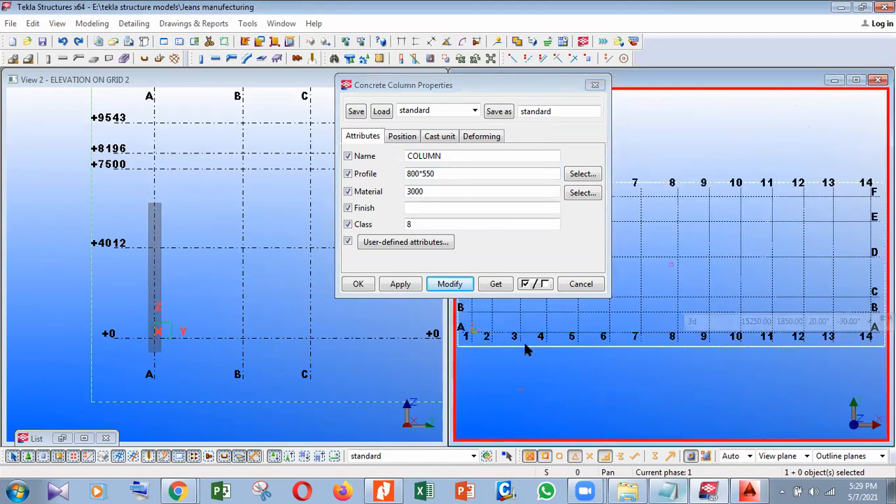
scroll(537, 392, "up", 5)
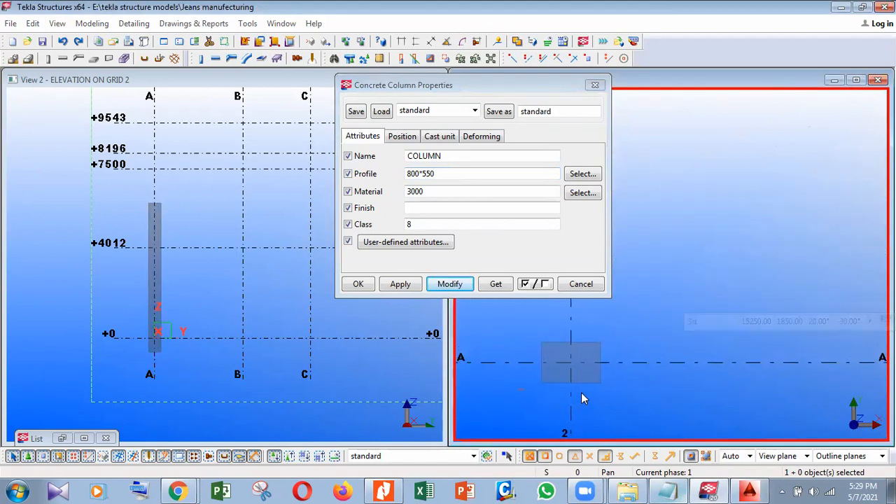
left_click(408, 140)
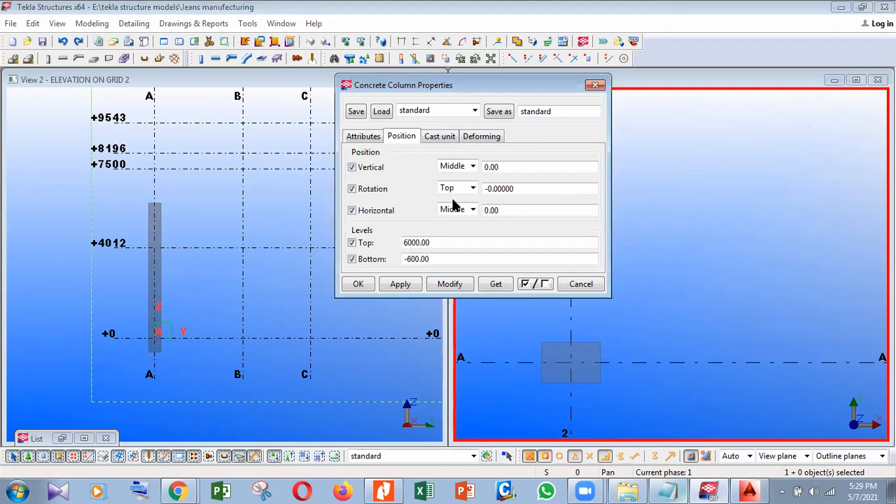
key("alt+Down")
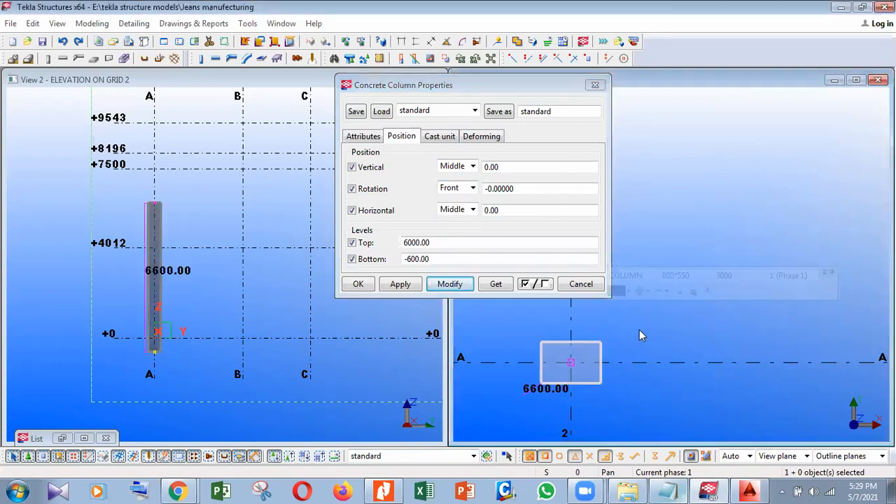
left_click(640, 332)
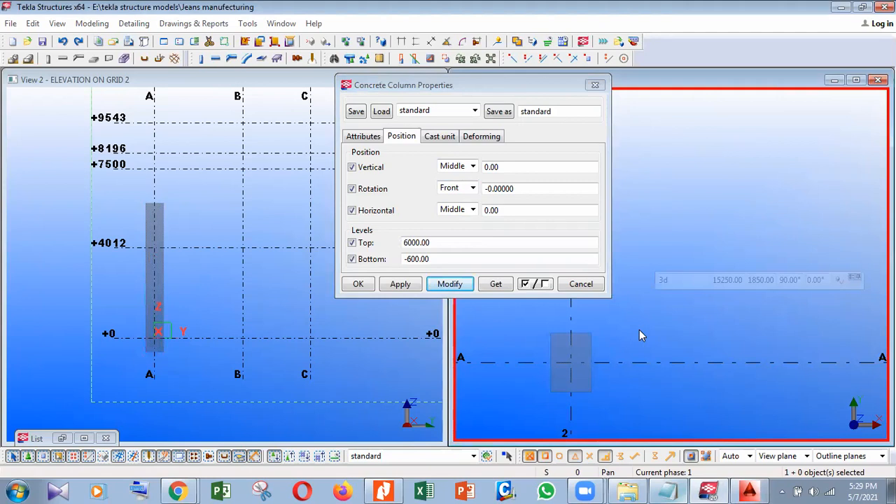
left_click(454, 188)
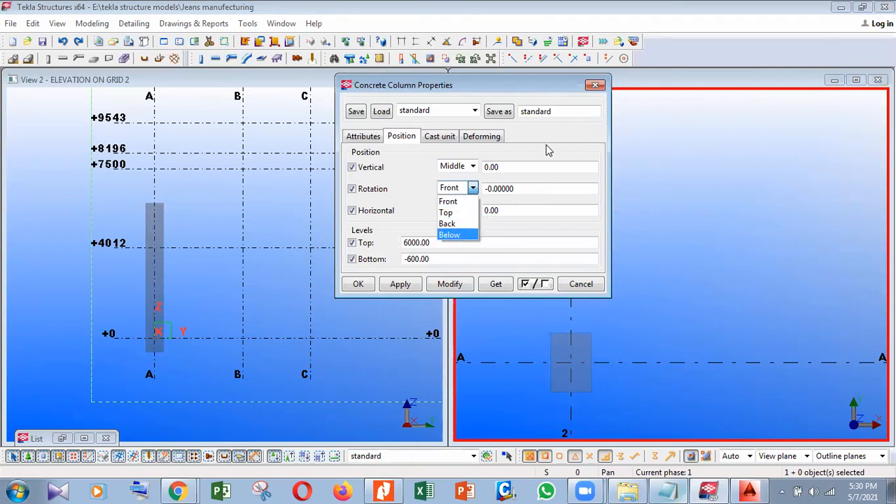
key("Up")
key("Escape")
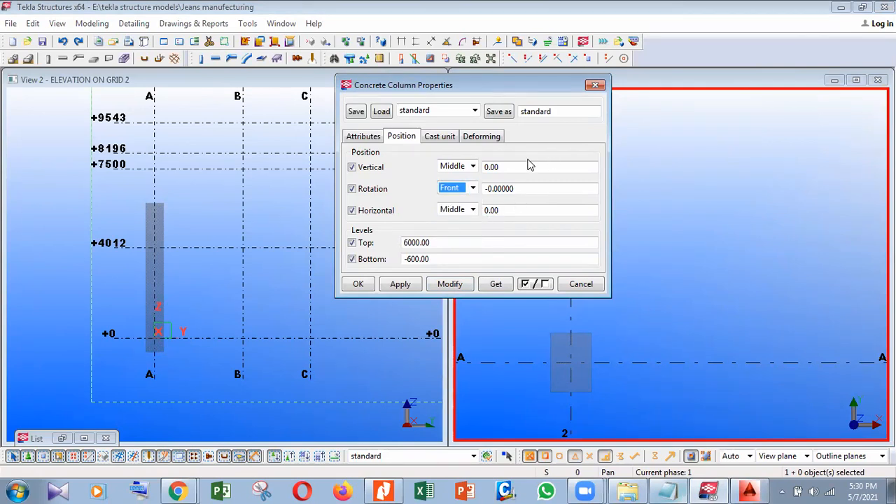
- Modify the column's levels to -1000 for the bottom and 0 for the top
left_click(273, 351)
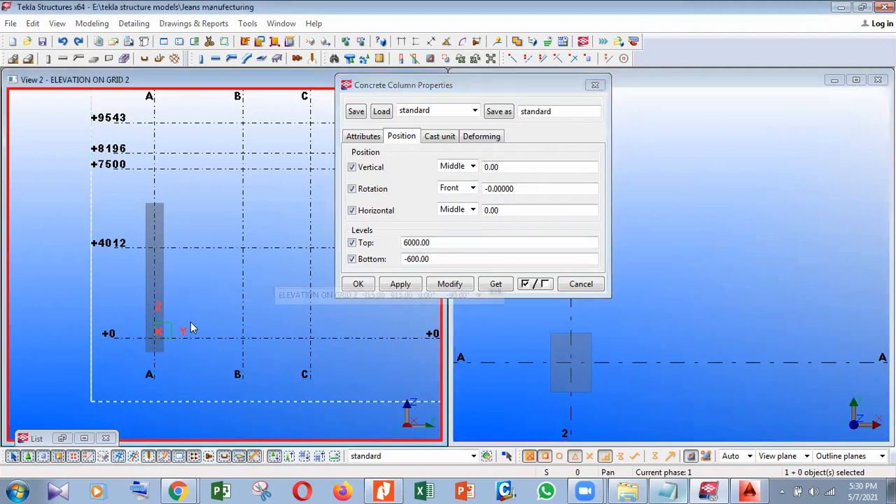
scroll(142, 336, "up", 1)
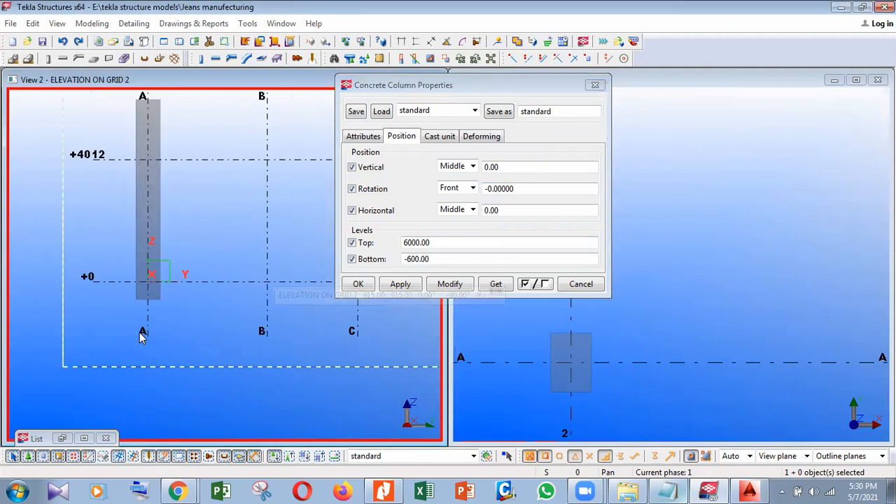
double_click(413, 258)
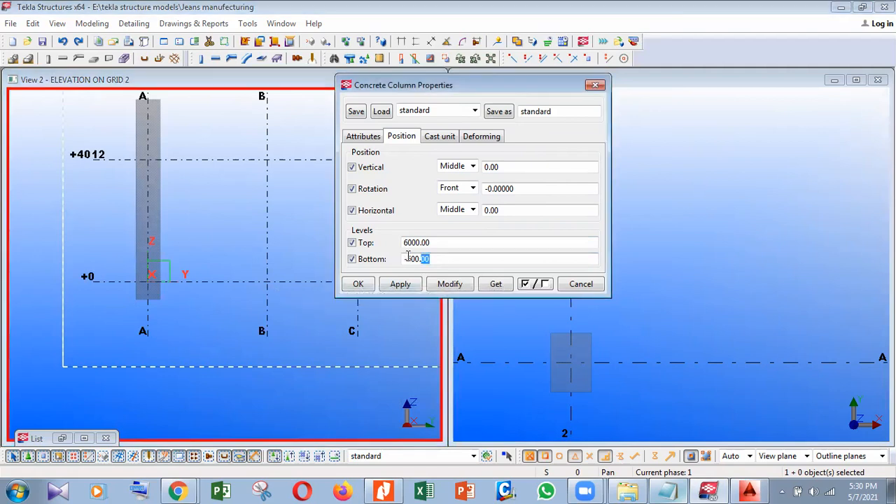
type("1000")
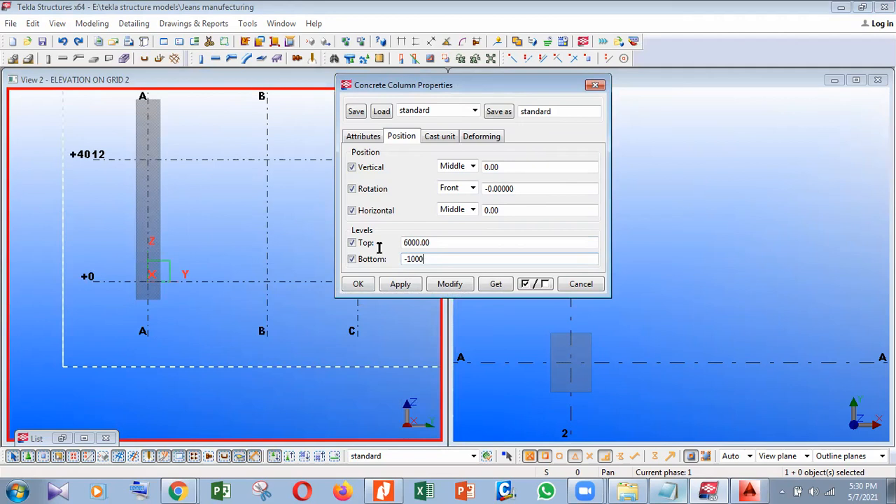
double_click(416, 242)
type("0")
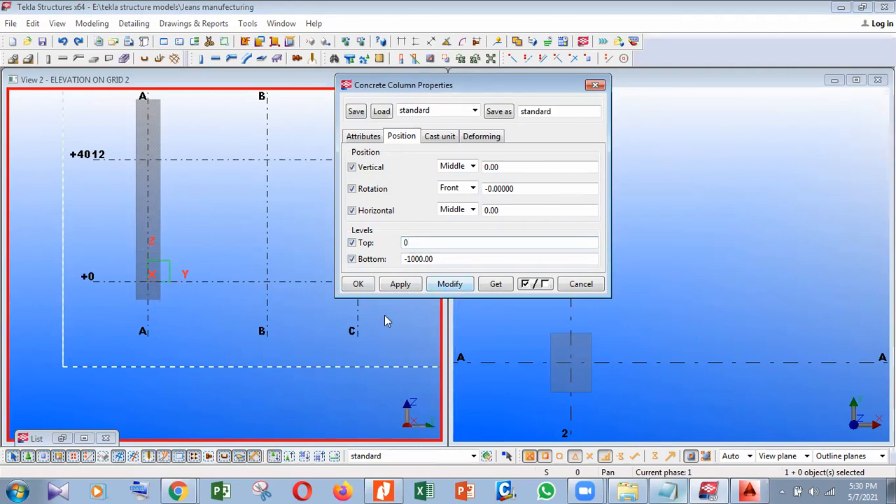
left_click(158, 314)
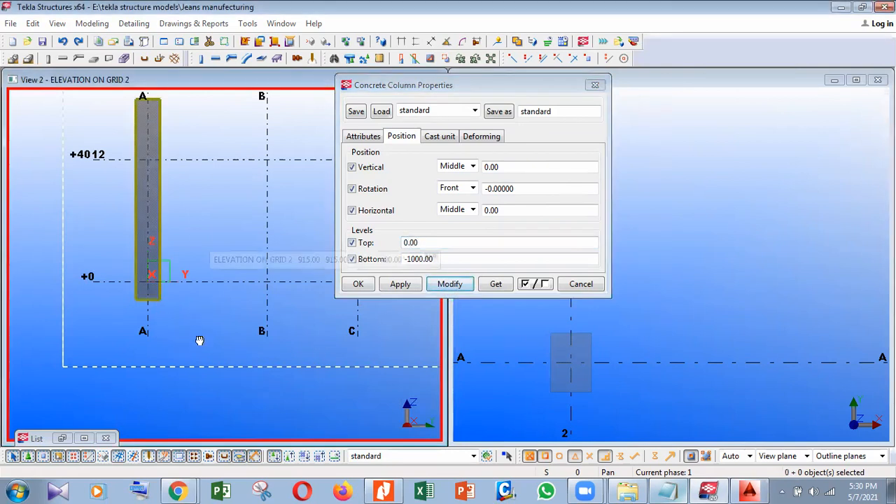
scroll(246, 363, "up", 3)
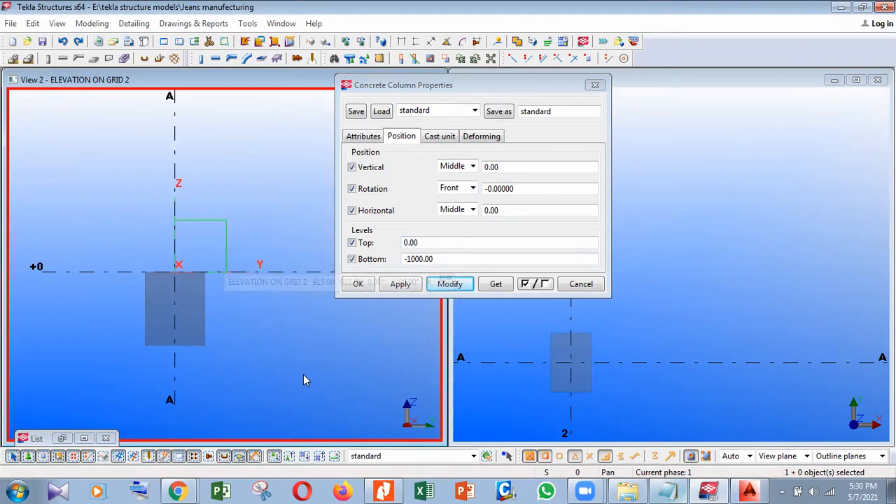
- Select the concrete column at grid A/2, close its properties and switch to AutoCAD
left_click(587, 335)
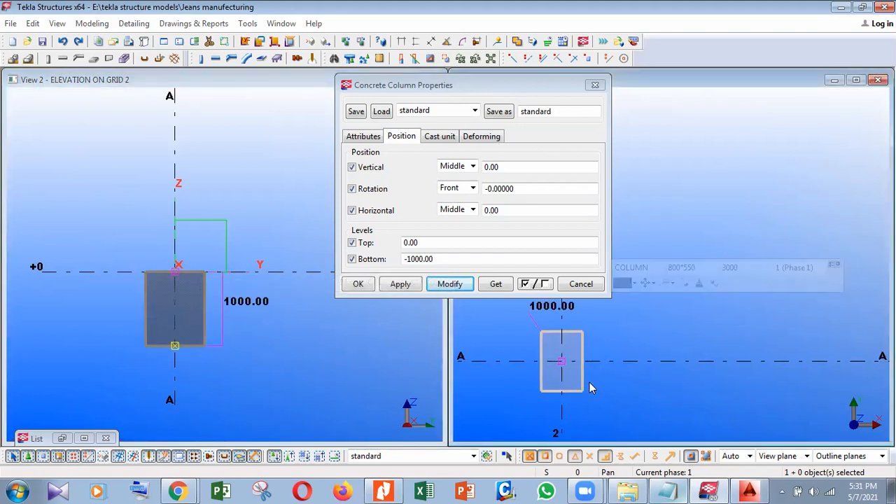
left_click(578, 284)
left_click(749, 490)
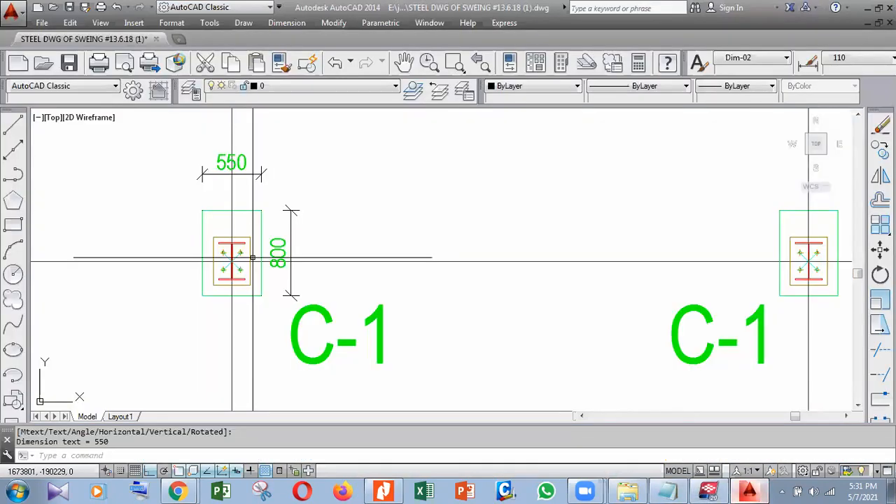
- Add a vertical linear dimension from the lower corner of the off-centre C-1 column's green outline to the horizontal grid line
scroll(373, 249, "down", 5)
type("DLI")
key("Return")
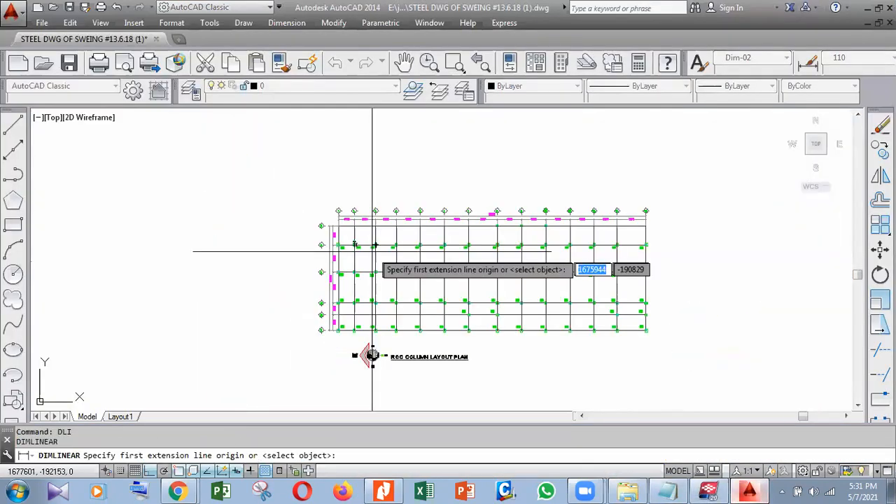
scroll(373, 248, "up", 5)
scroll(255, 320, "up", 5)
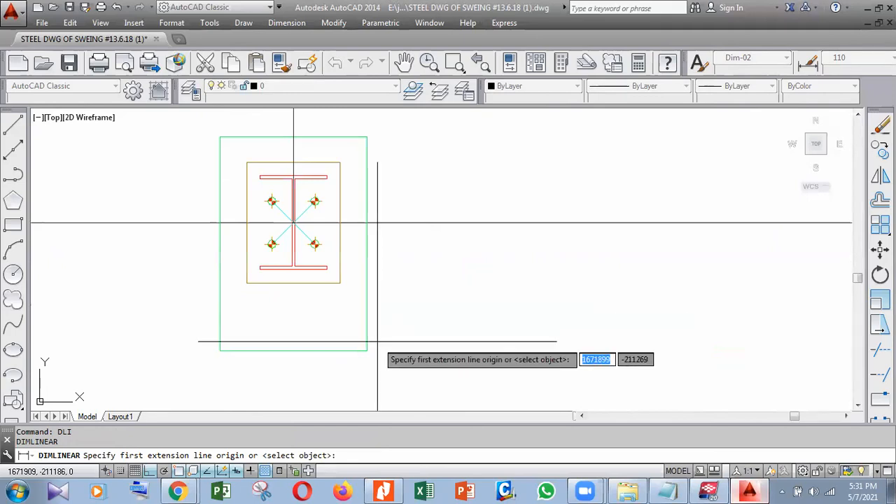
left_click(367, 350)
left_click(367, 222)
left_click(476, 260)
- Add a linear dimension from the green outline's upper corner to the horizontal grid line, aligned with the lower dimension
key("Return")
middle_click_drag(378, 219, 373, 270)
left_click(362, 187)
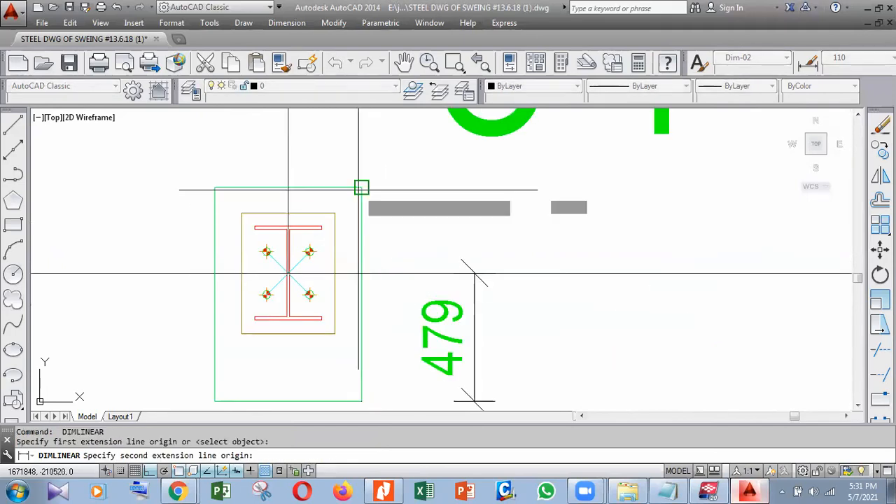
left_click(362, 273)
scroll(420, 259, "down", 2)
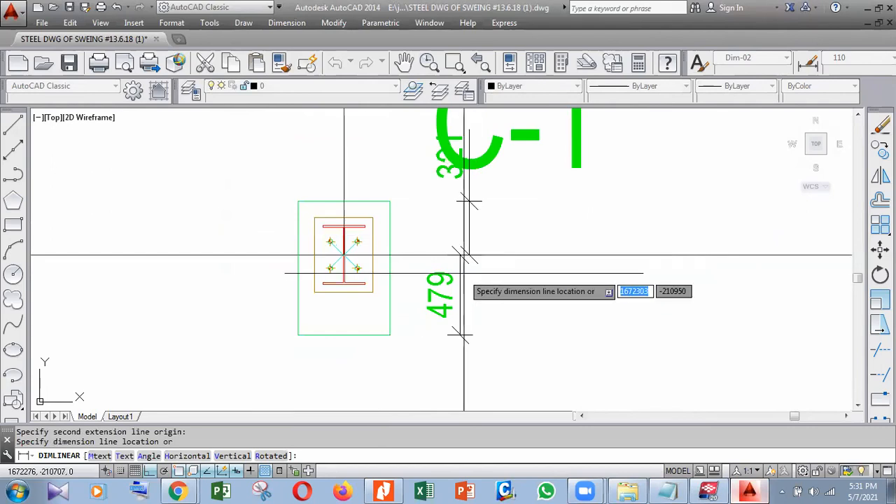
left_click(460, 256)
- Move the C-1 label sideways away from the column, clear of the vertical dimensions
left_click(583, 176)
middle_click_drag(583, 182, 420, 220)
left_click(408, 256)
left_click(408, 256)
left_click(419, 268)
type("m")
key("Return")
left_click(409, 272)
left_click(507, 283)
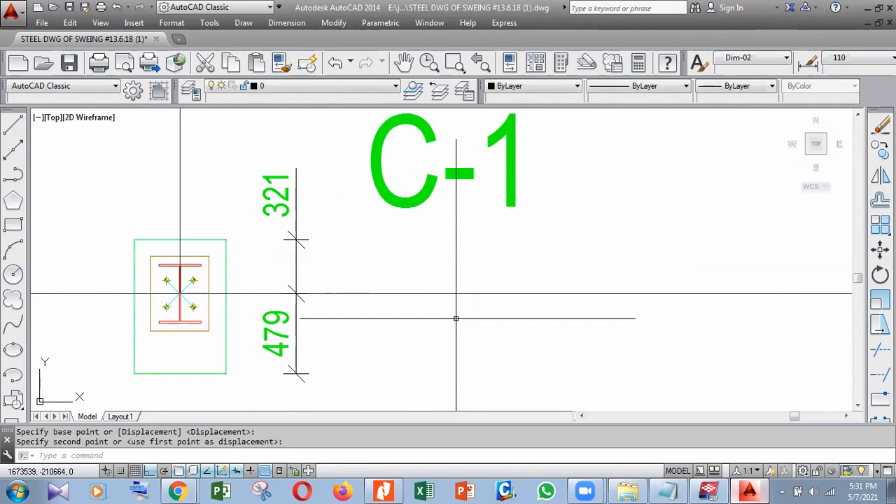
- Add a vertical linear dimension from the midpoint of the green outline's side edge to the horizontal grid line
scroll(455, 318, "down", 3)
scroll(430, 326, "up", 3)
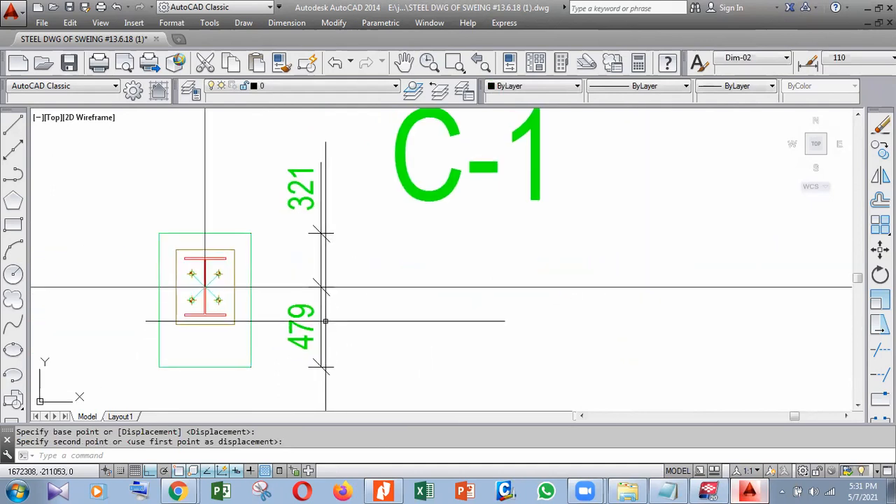
middle_click_drag(280, 347, 317, 346)
key("Escape")
type("dli")
key("Return")
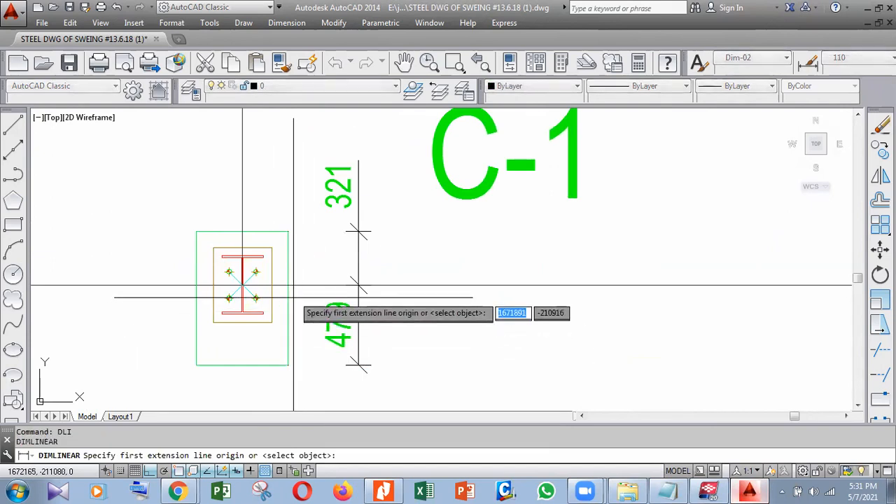
scroll(293, 299, "up", 4)
left_click(282, 295)
left_click(282, 263)
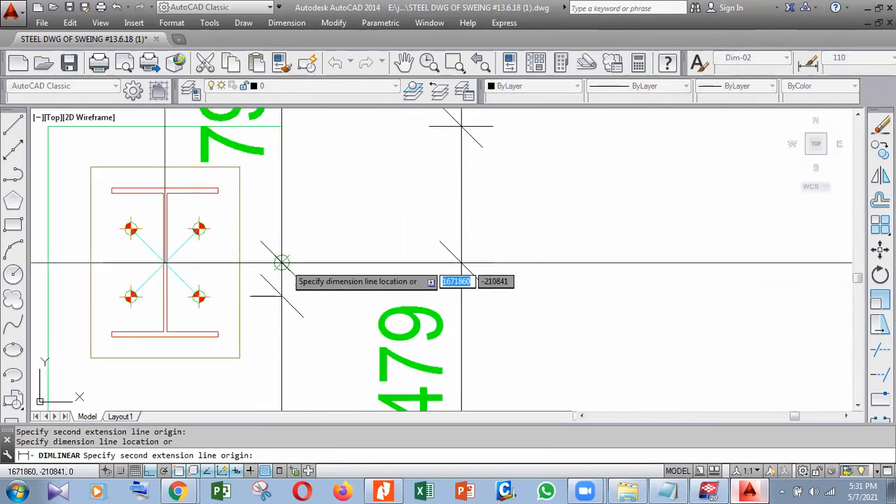
scroll(281, 269, "down", 4)
left_click(432, 284)
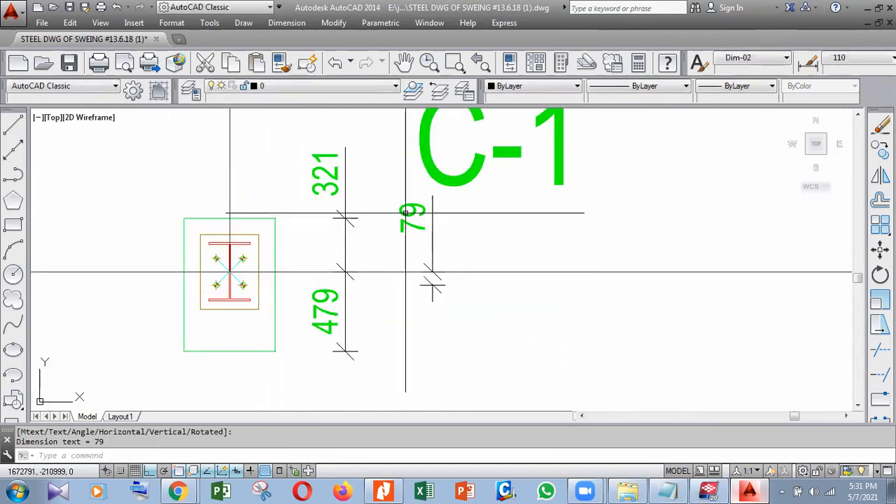
middle_click_drag(406, 228, 404, 235)
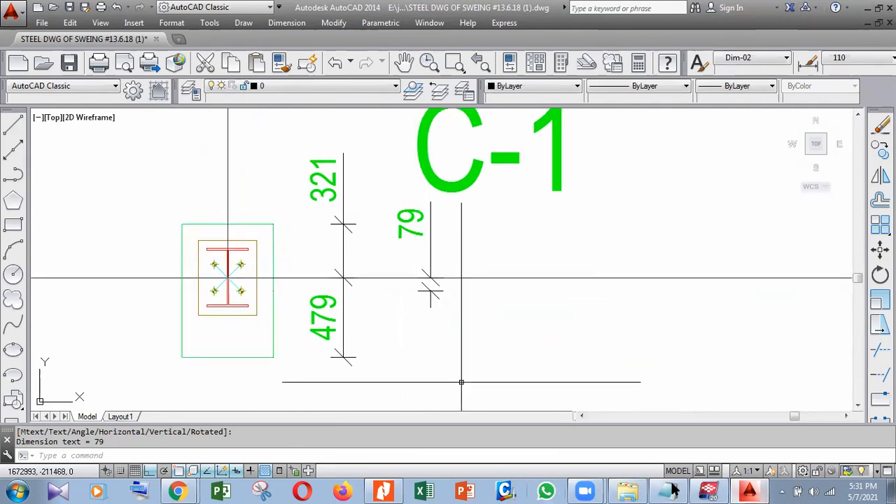
- Return to Tekla Structures and open the position properties of the concrete column at grid A/2
left_click(709, 490)
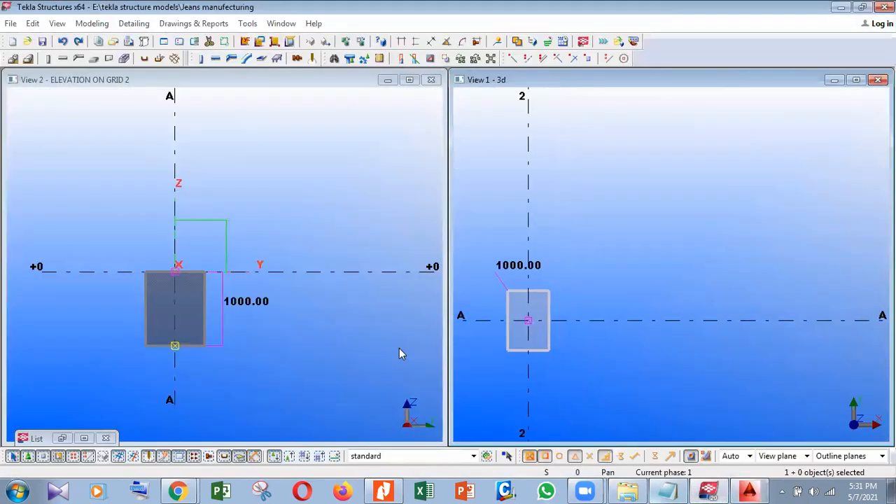
scroll(202, 290, "up", 2)
double_click(202, 290)
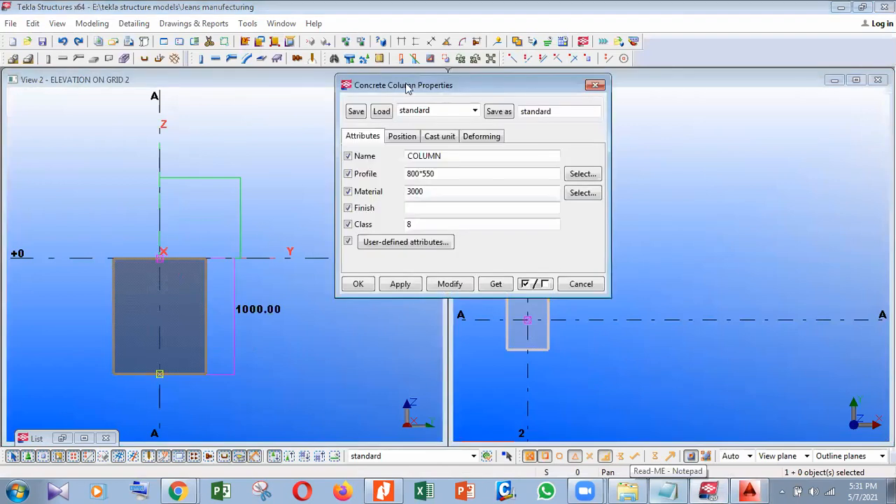
left_click(403, 135)
left_click_drag(438, 82, 359, 99)
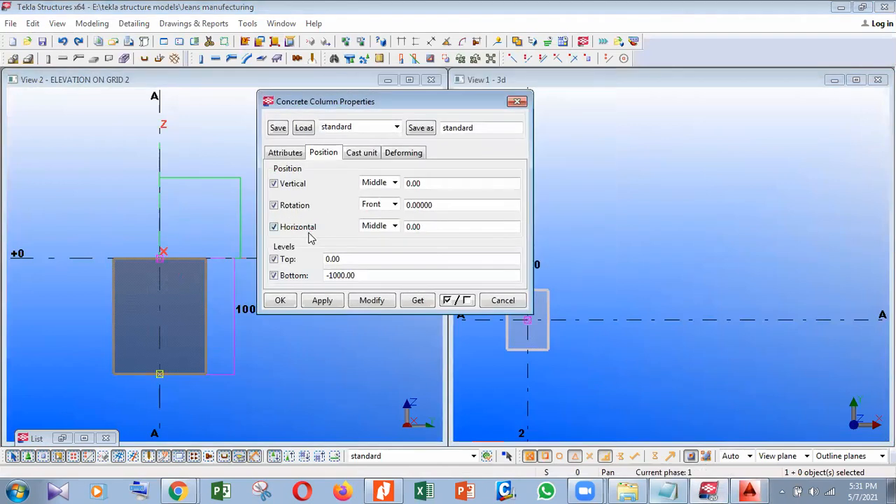
- Modify the concrete column's horizontal position offset to 79
double_click(413, 226)
type("79")
left_click(632, 355)
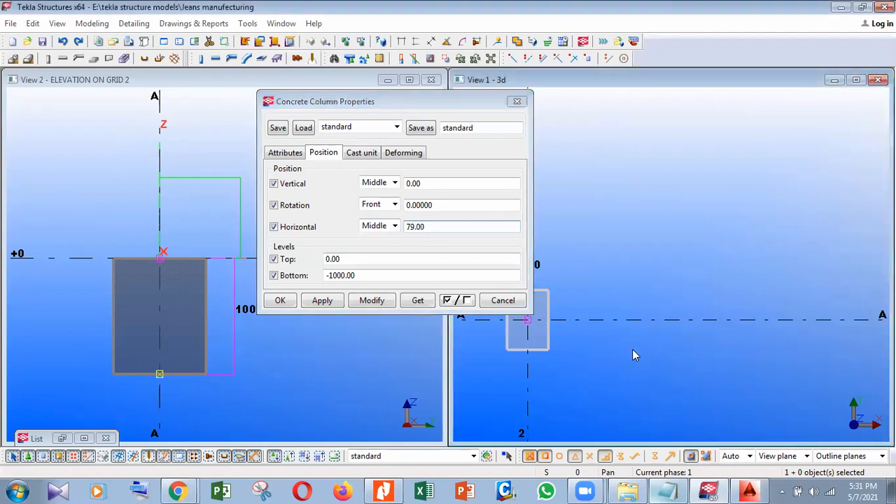
scroll(633, 350, "down", 2)
left_click_drag(611, 341, 463, 336)
left_click(378, 305)
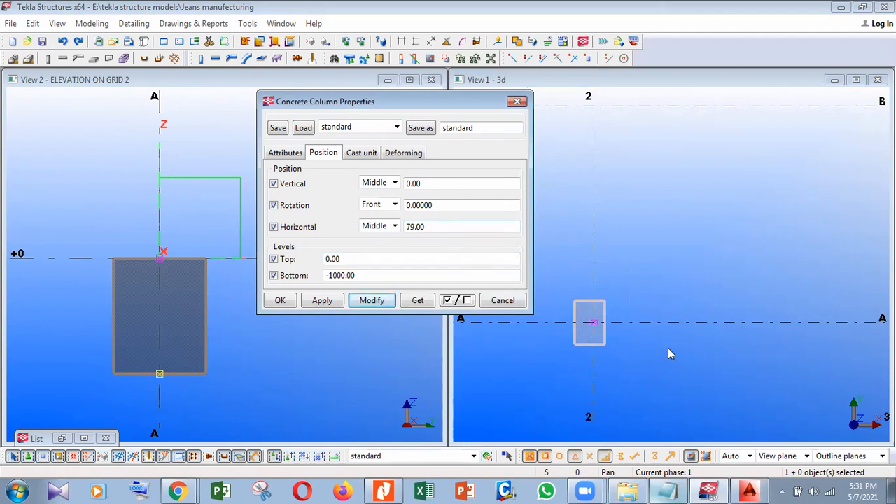
left_click(549, 347)
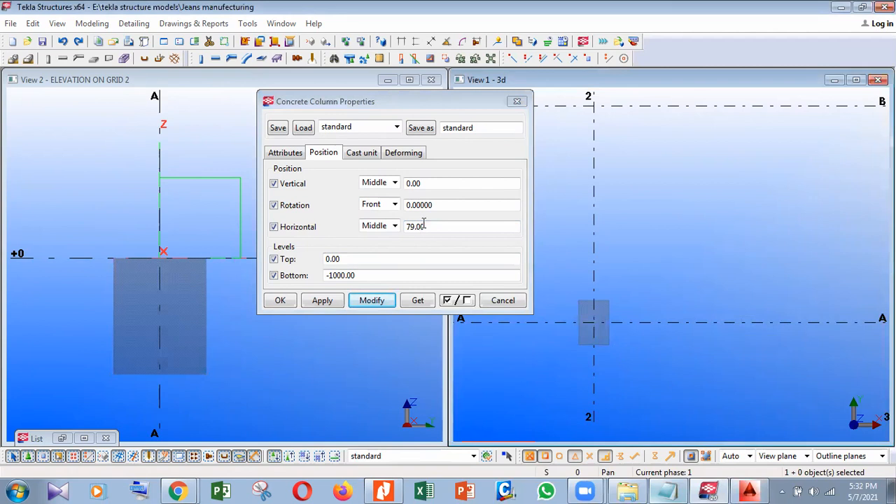
- Set the column's horizontal offset to 0 and its vertical offset to 79, and modify the column
left_click_drag(426, 228, 392, 238)
type("0")
left_click_drag(424, 185, 388, 194)
type("79")
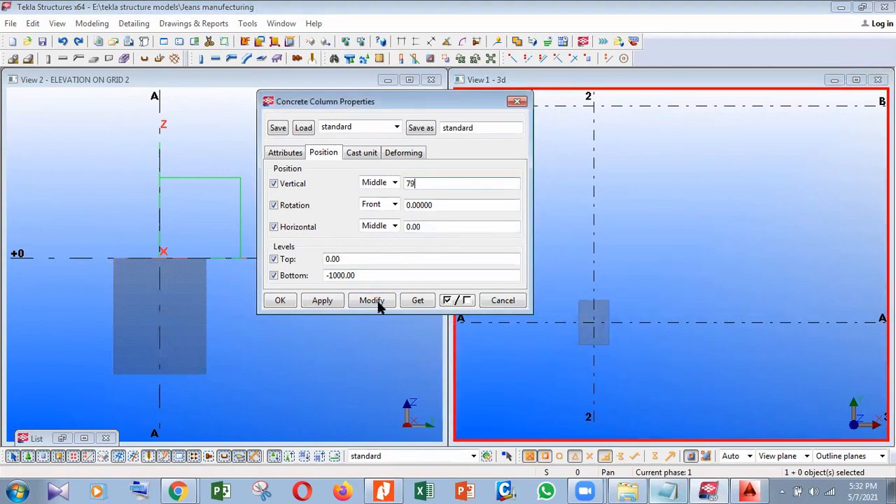
left_click(381, 302)
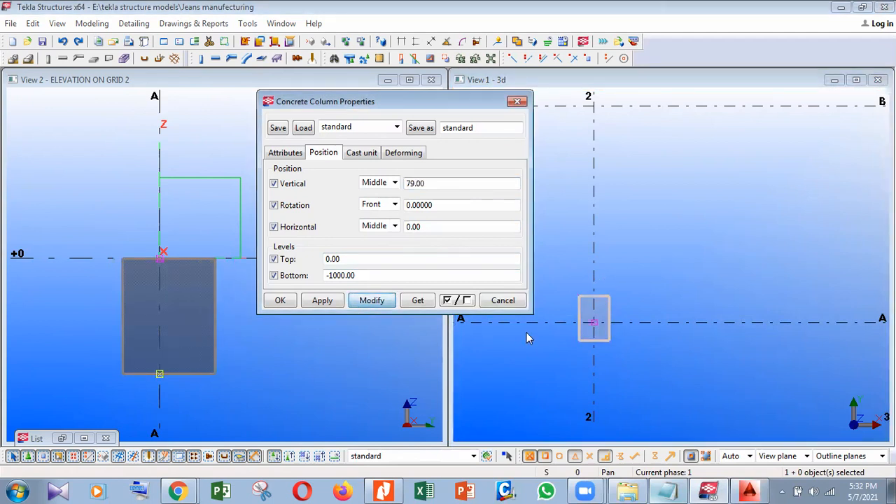
middle_click_drag(634, 292, 632, 310)
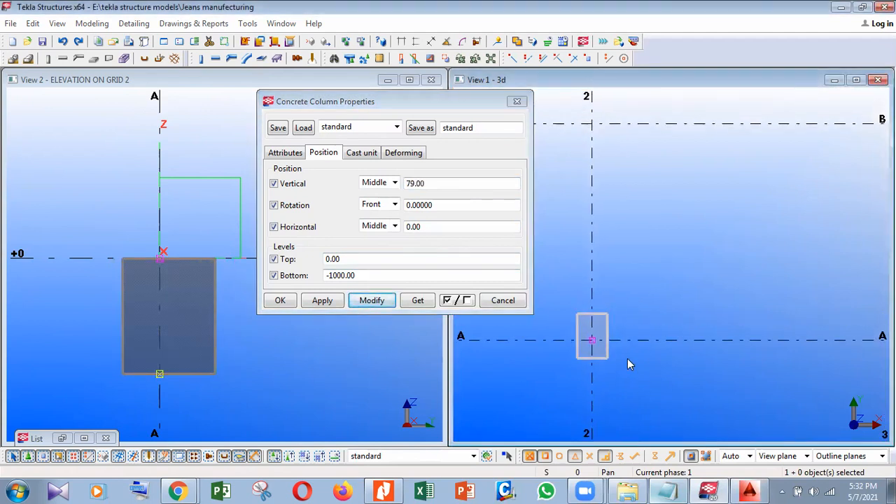
- Modify the column's vertical position offset to -79
scroll(628, 362, "down", 5)
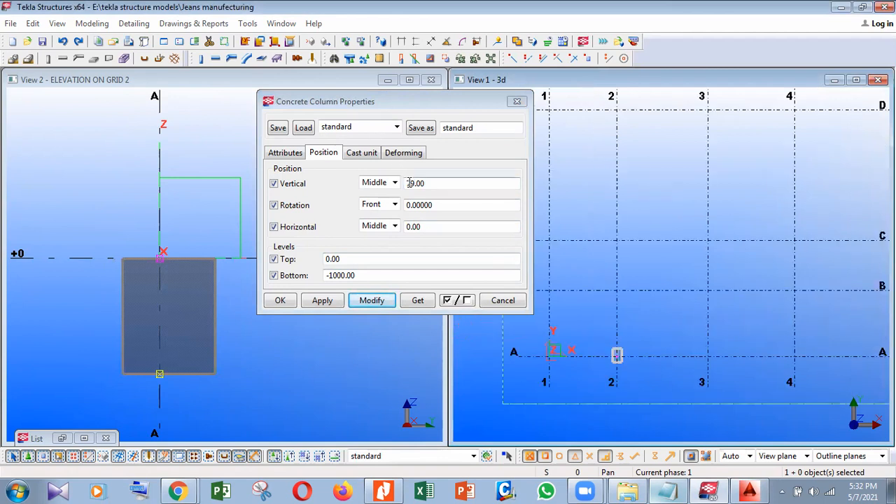
left_click(408, 183)
type("-")
left_click(377, 305)
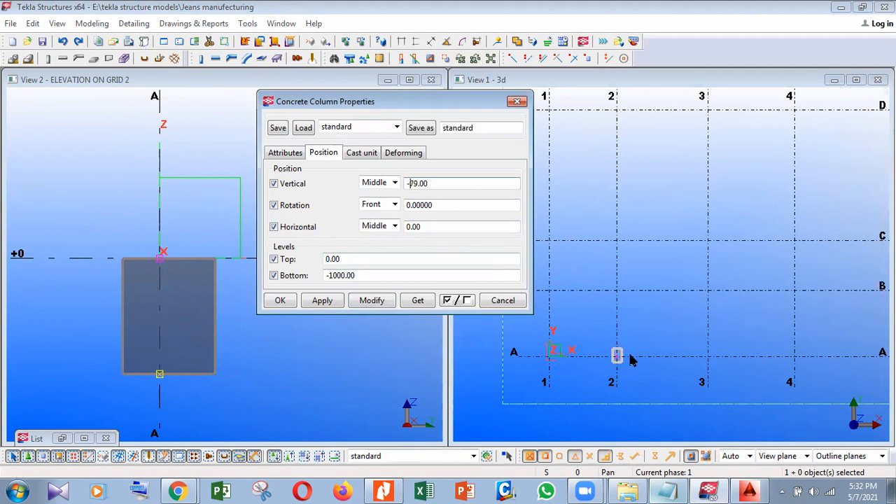
scroll(631, 360, "up", 5)
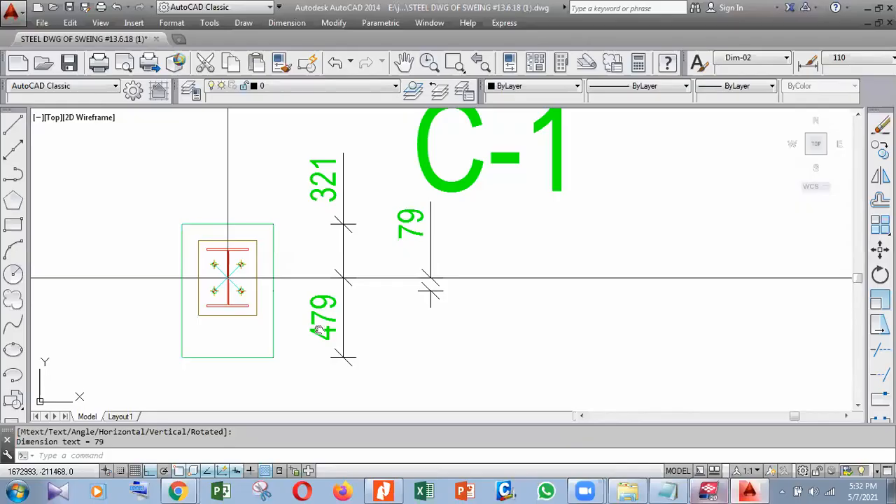
- Check the C-1 column outline's offset from the grid line against its dimensions in the AutoCAD drawing
mouse_move(257, 315)
middle_mouse_down()
mouse_move(302, 355)
mouse_move(307, 339)
middle_mouse_up()
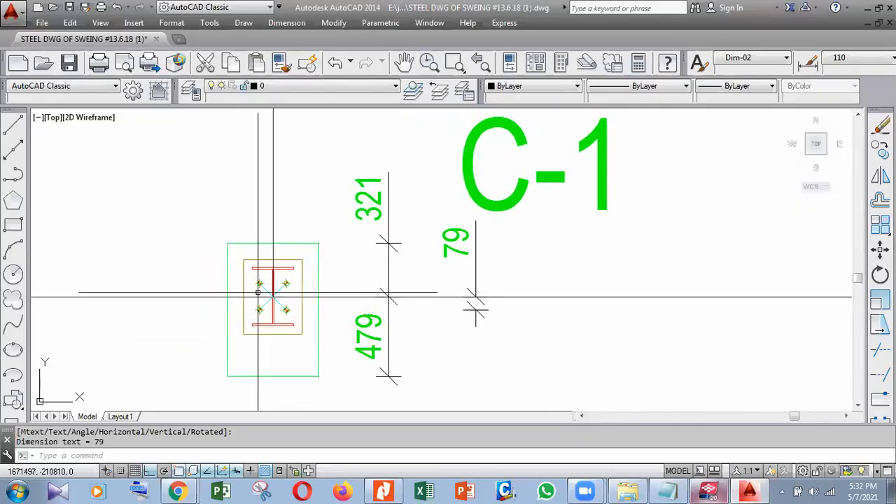
middle_click_drag(288, 359, 297, 340)
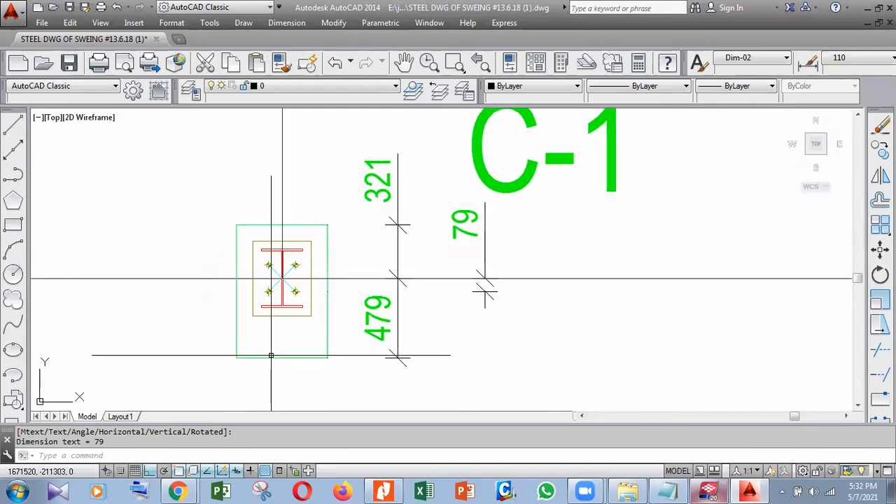
left_click(530, 217)
left_click(442, 248)
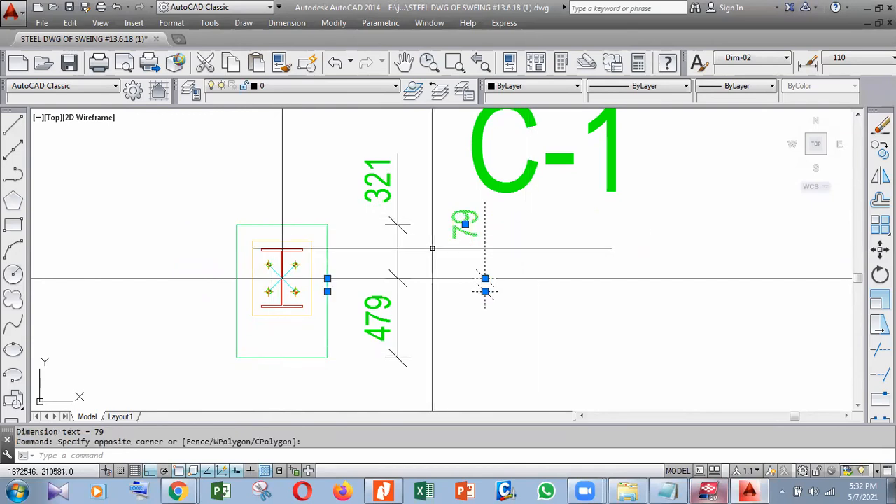
left_click(327, 315)
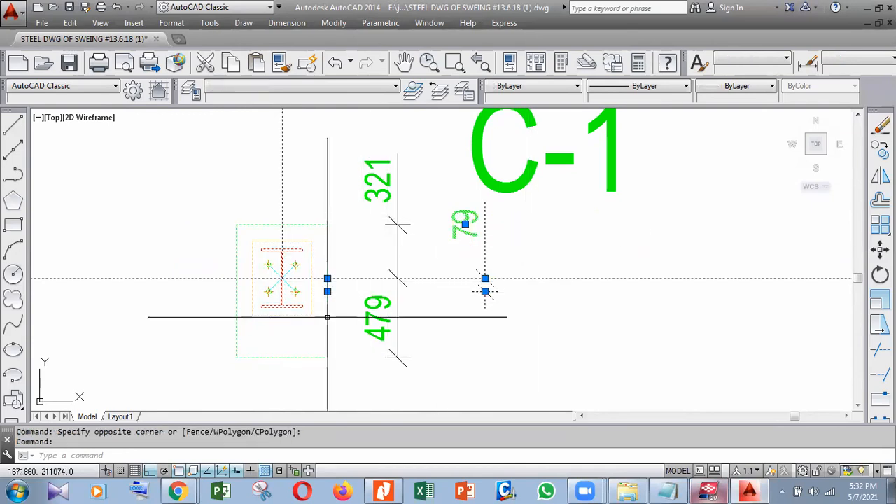
key("Escape")
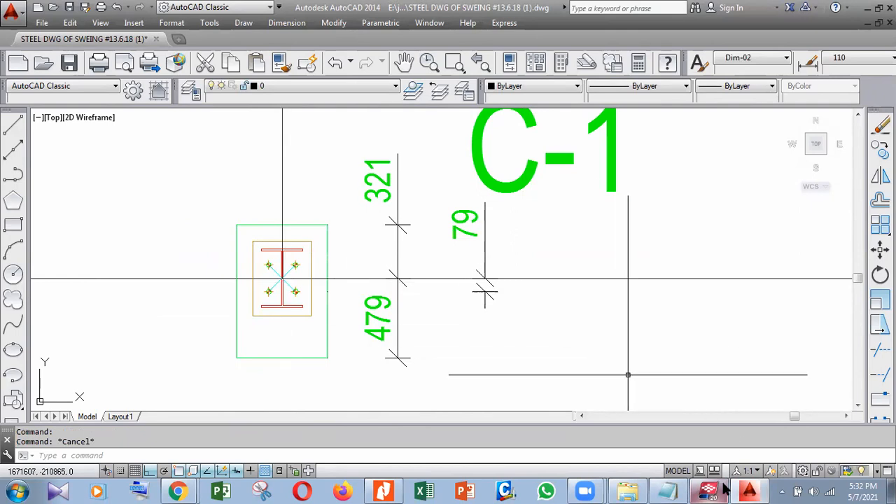
- Return to Tekla Structures, close the column properties and switch the plan view back to 3D
left_click(712, 490)
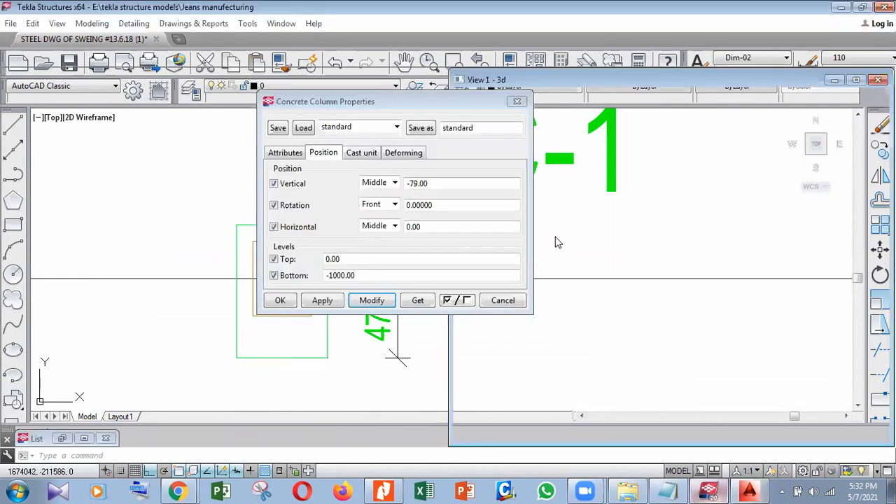
left_click(502, 301)
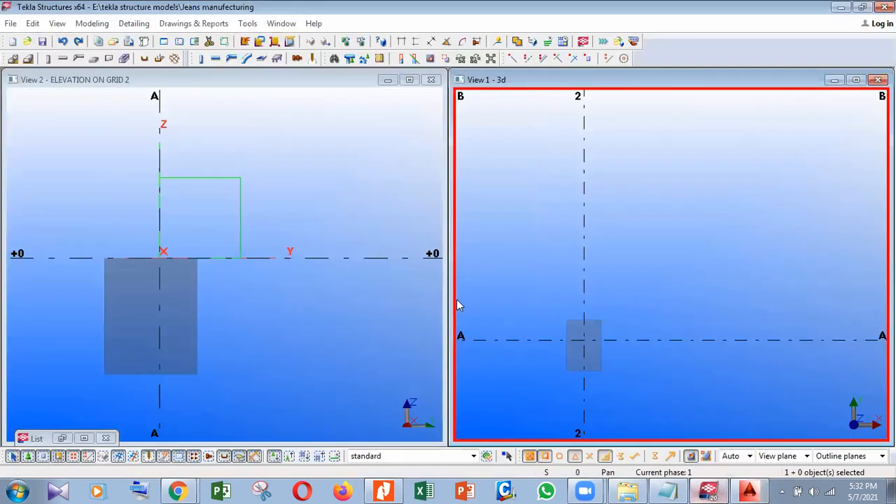
scroll(212, 328, "up", 4)
scroll(188, 330, "down", 4)
scroll(548, 313, "down", 5)
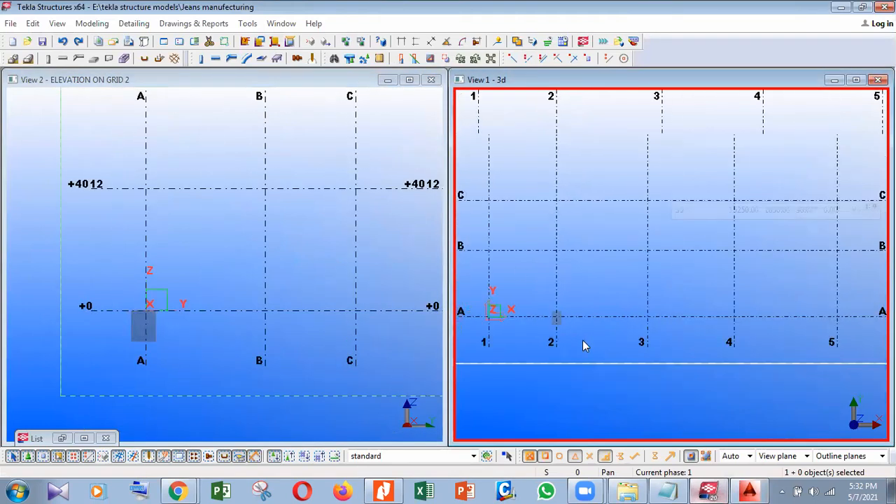
scroll(628, 304, "down", 1)
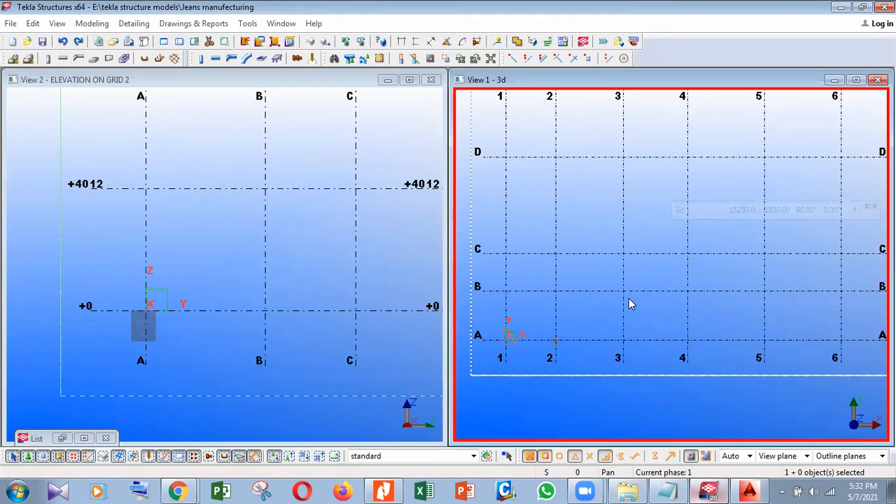
scroll(628, 304, "down", 1)
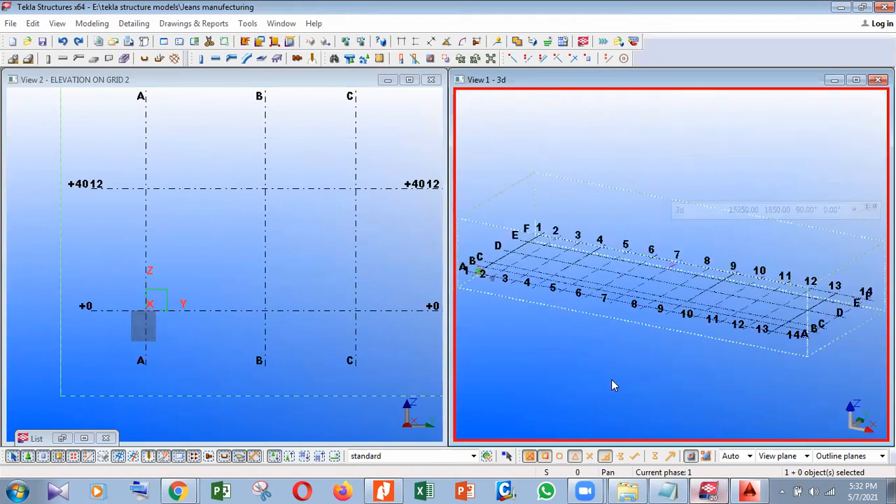
scroll(529, 283, "up", 4)
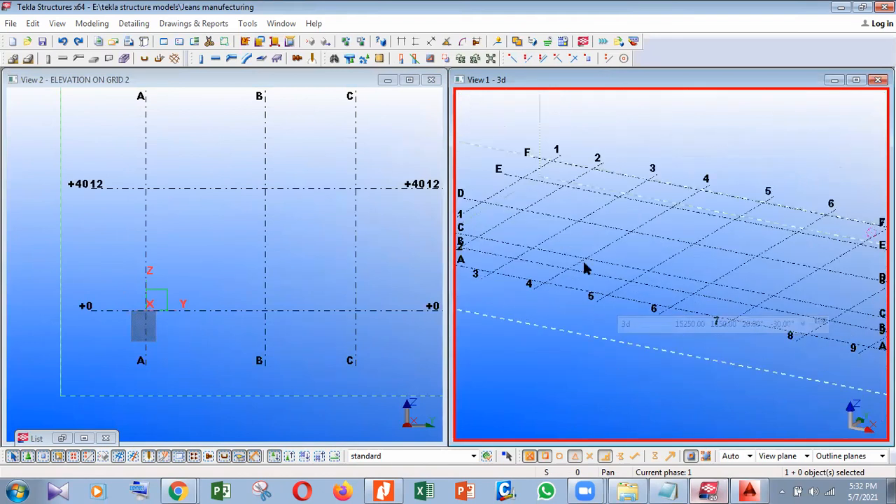
- Place another concrete column at the intersection of grid lines A and 3 in the 3D view
scroll(588, 263, "up", 5)
left_click(49, 59)
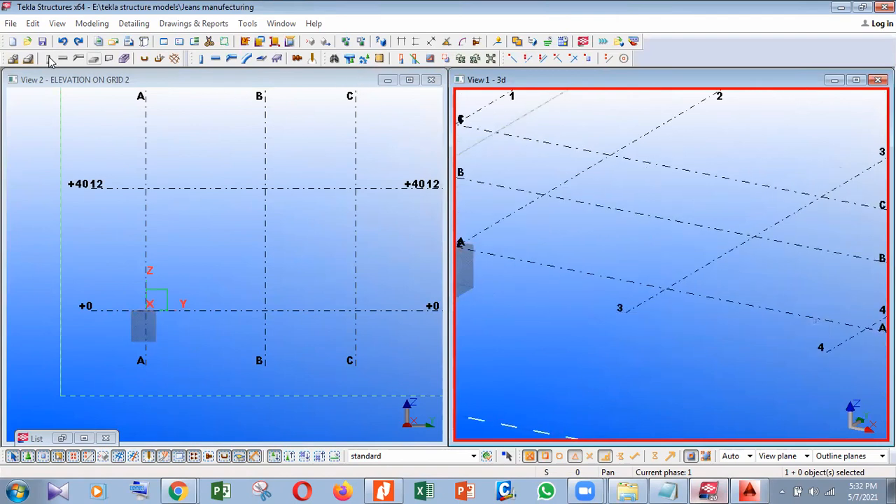
left_click(621, 310)
right_click(587, 229)
left_click(602, 230)
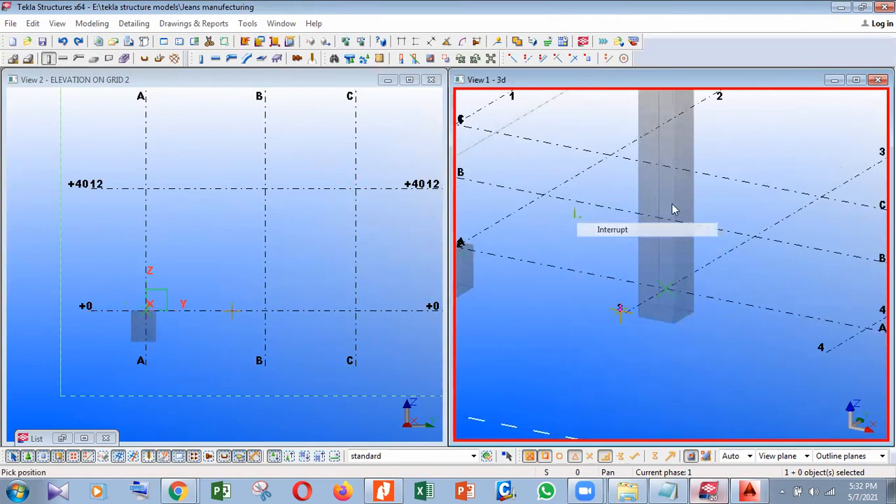
middle_click_drag(530, 230, 557, 233)
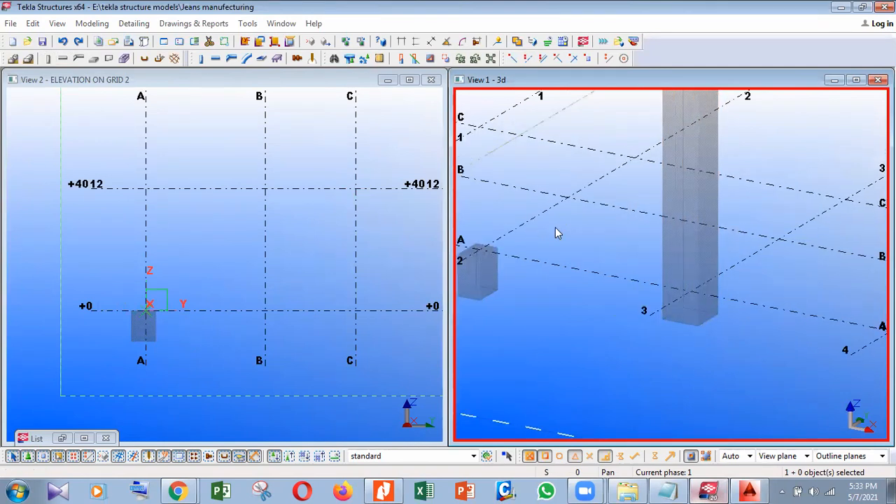
left_click(481, 298)
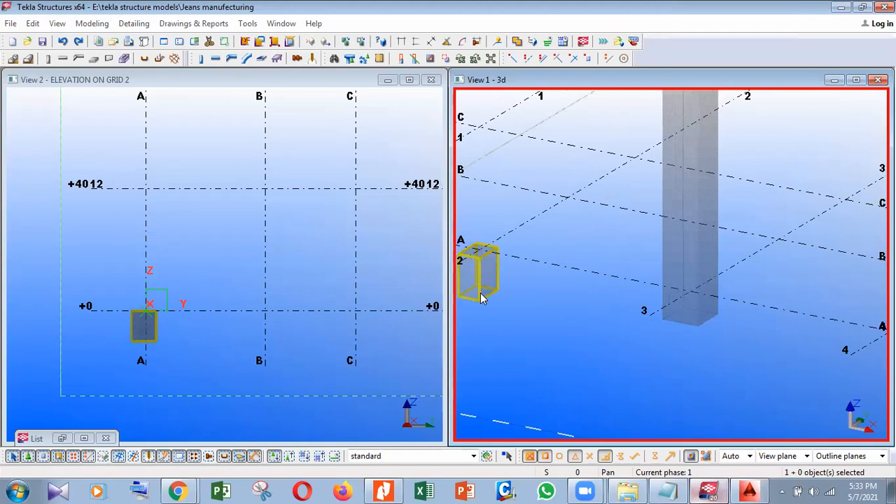
key("ctrl+m")
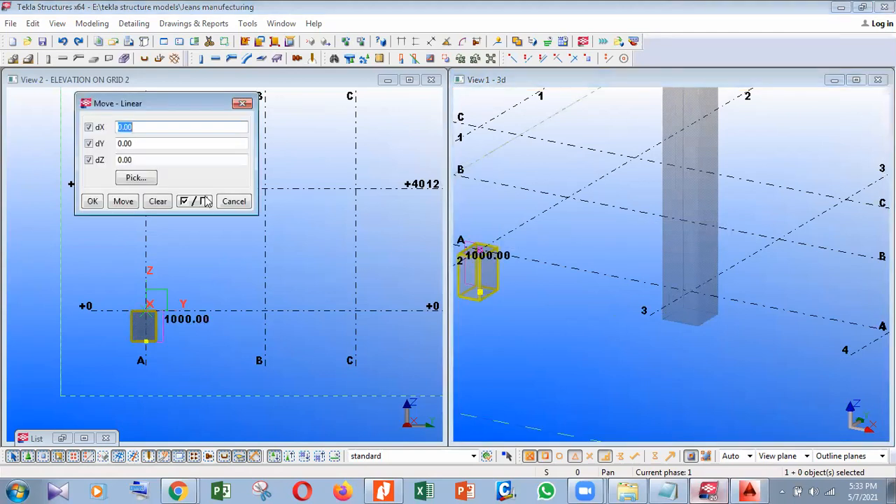
key("Escape")
- Apply the properties of the concrete column at grid A/2 to the new column at grid A/3
double_click(495, 288)
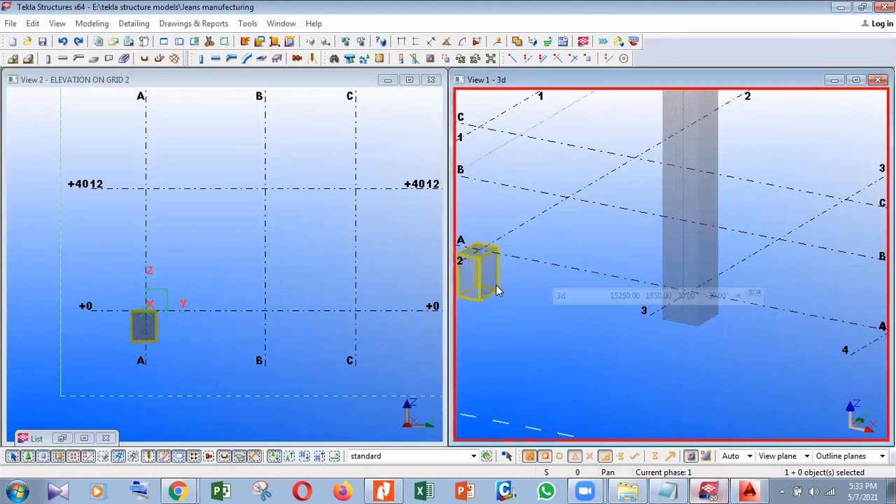
left_click_drag(371, 95, 241, 98)
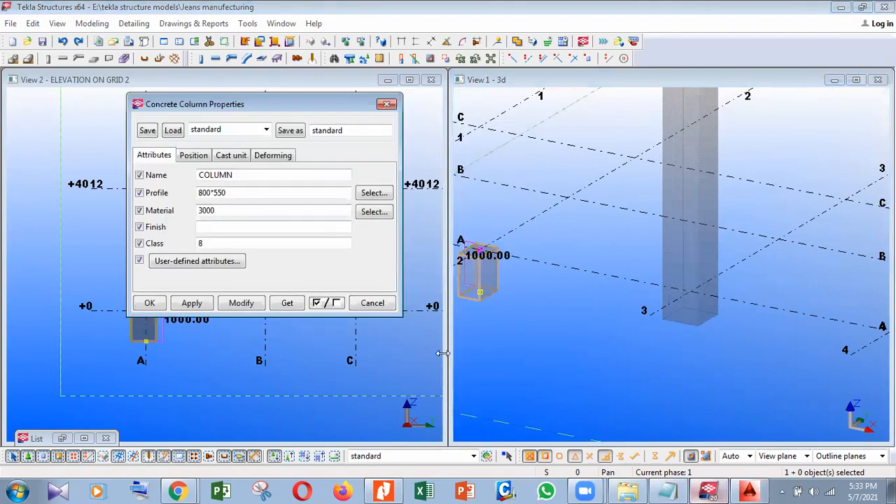
left_click(695, 323)
left_click(240, 302)
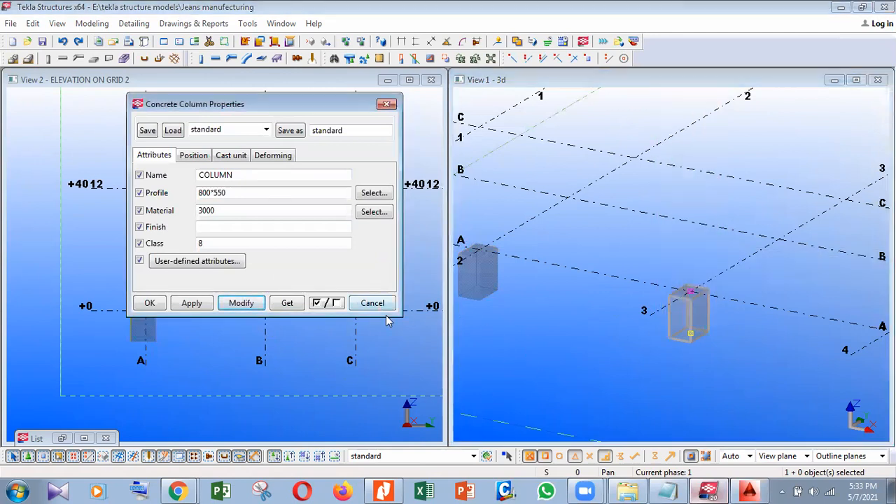
left_click(536, 372)
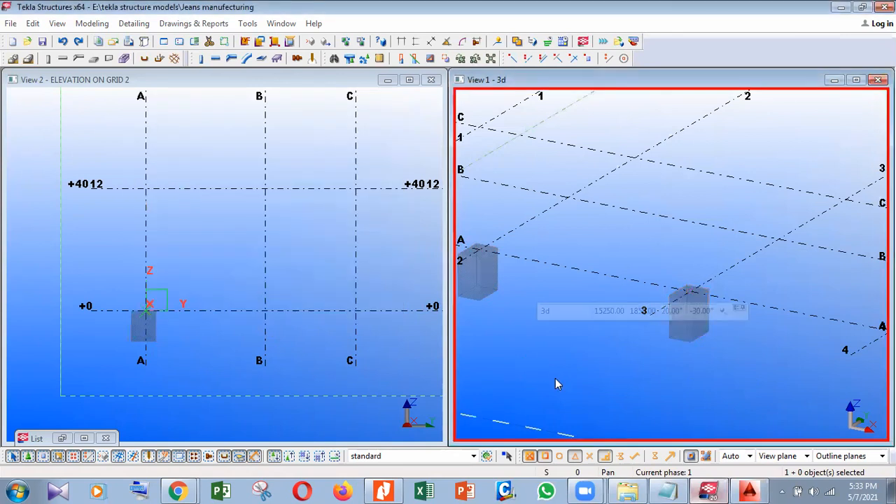
scroll(556, 378, "down", 2)
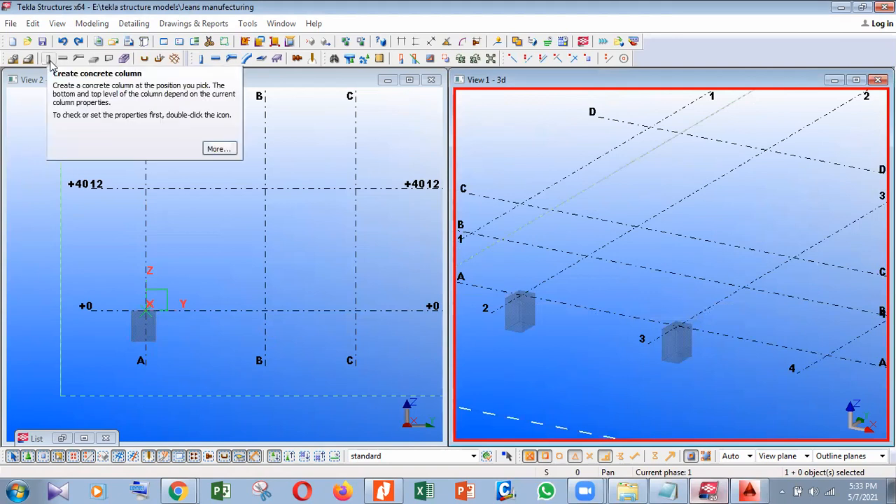
left_click(93, 58)
scroll(540, 326, "up", 3)
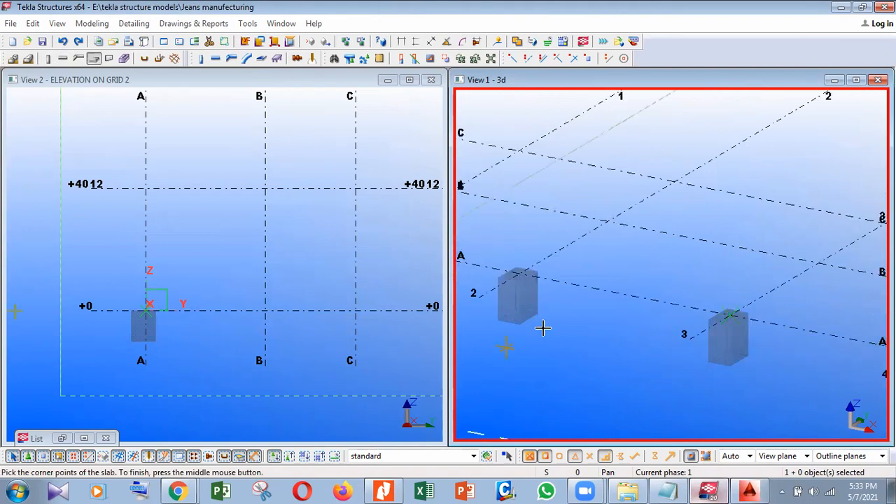
left_click(556, 330)
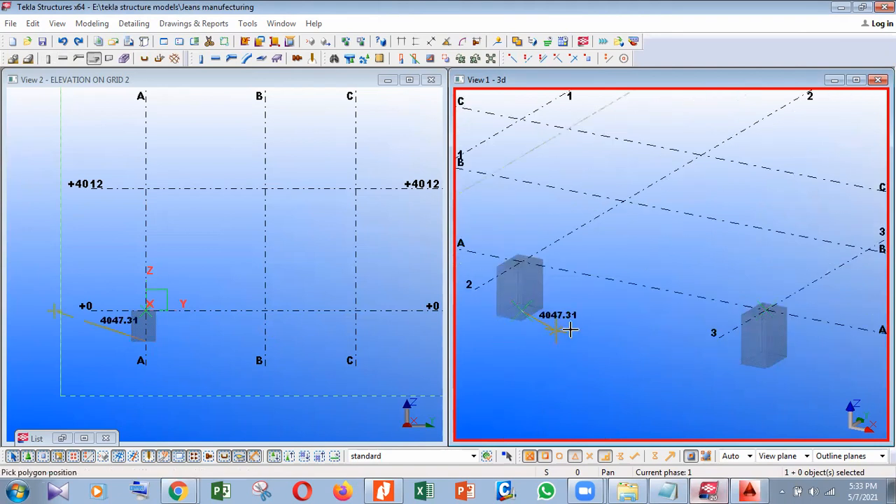
key("Escape")
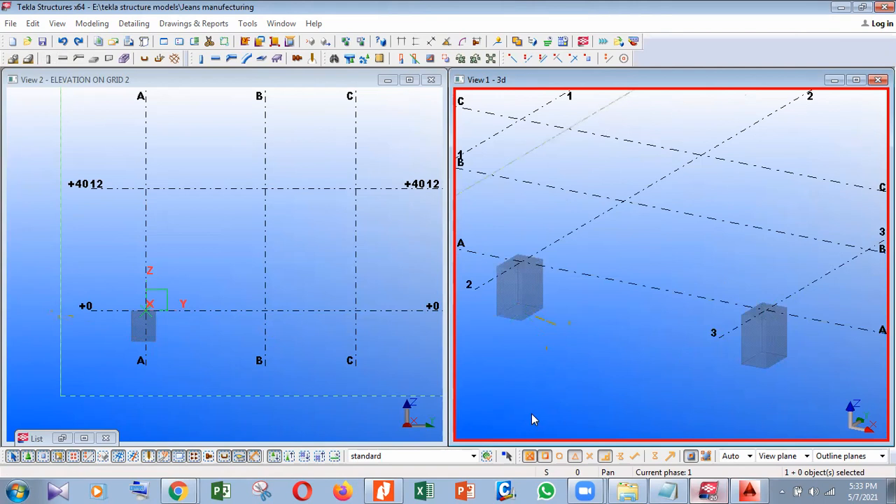
- Place a concrete column at the base point of the existing A/2 column as the start of its footing
scroll(553, 379, "up", 2)
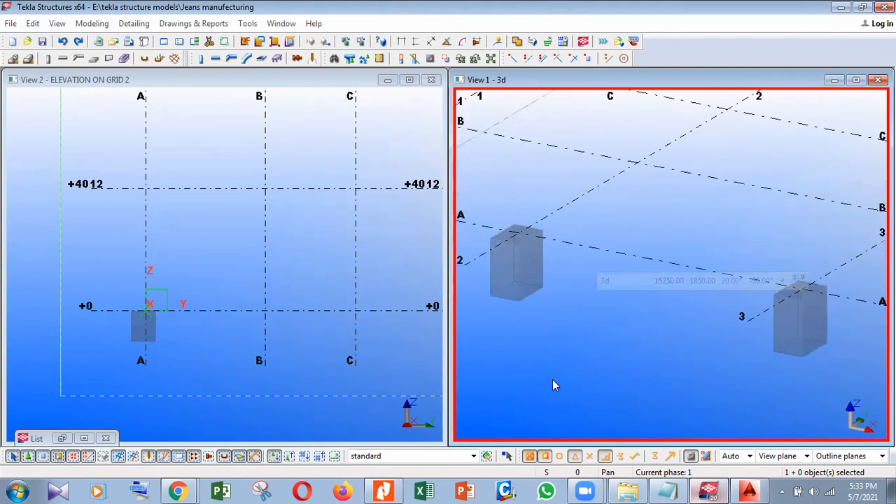
left_click(49, 58)
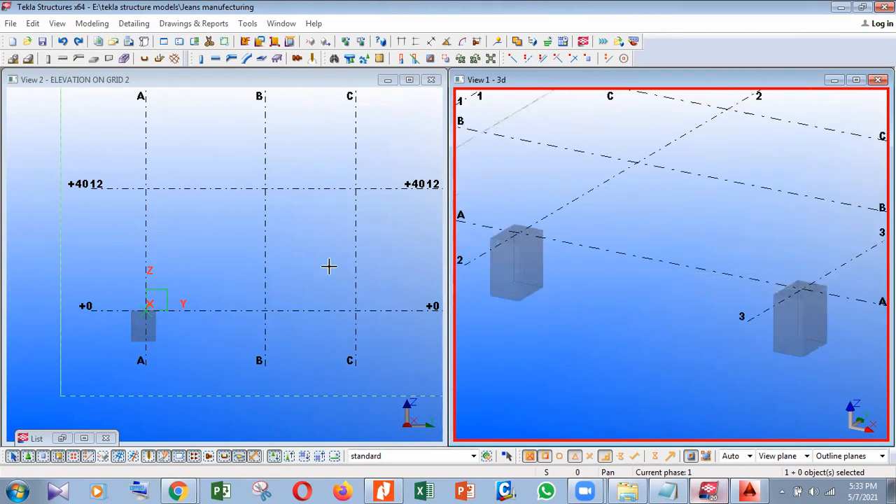
scroll(527, 277, "up", 1)
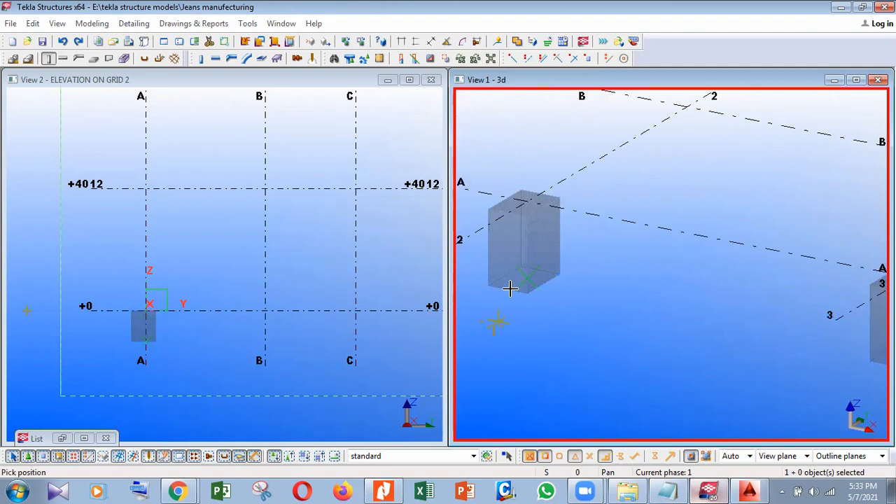
left_click(632, 245)
right_click(595, 241)
key("Escape")
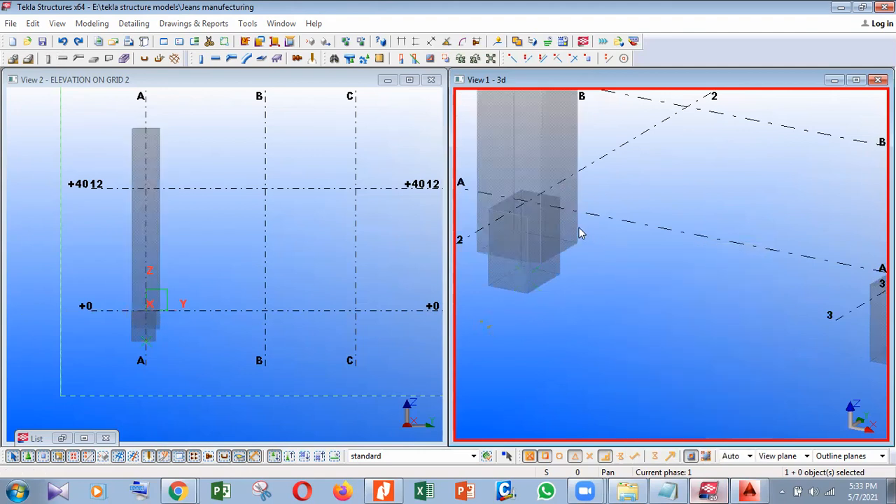
- Enter a wider footing profile in the properties of the column just placed at grid A/2
double_click(575, 237)
key("Tab")
type("15")
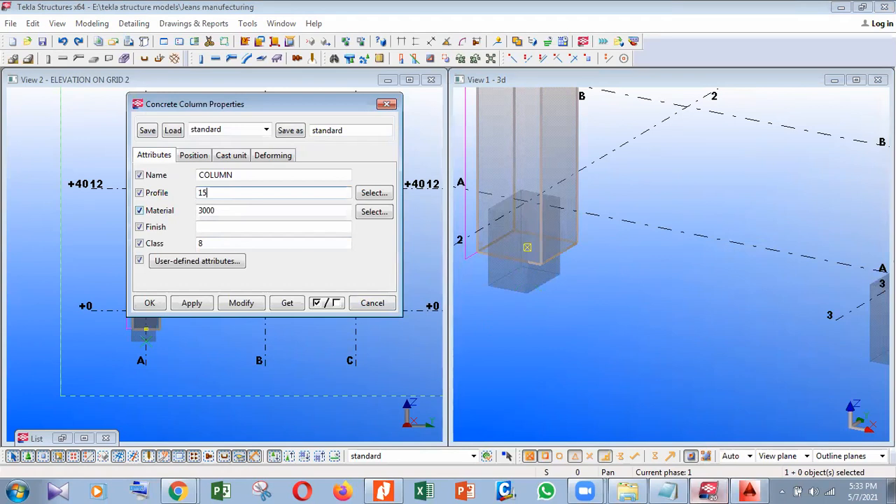
- Set the footing's bottom level to -1300 and its top level to -1000, modify the part and close its properties
left_click(192, 155)
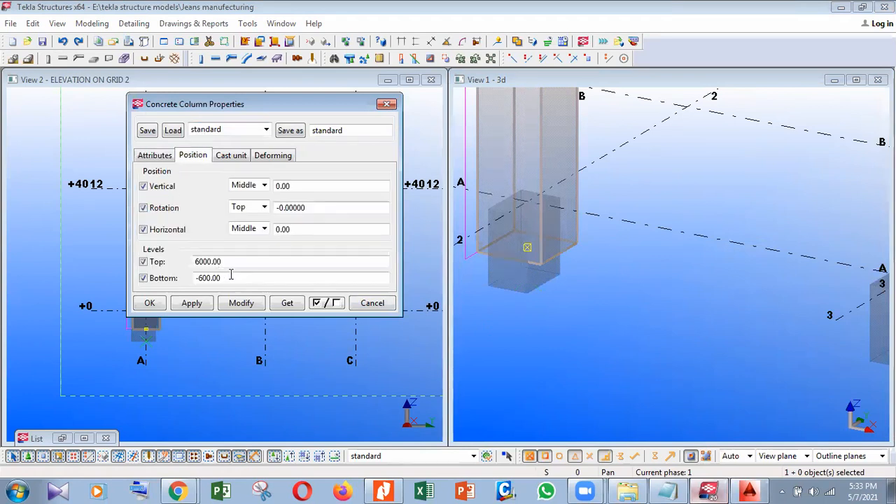
left_click(164, 278)
type("-")
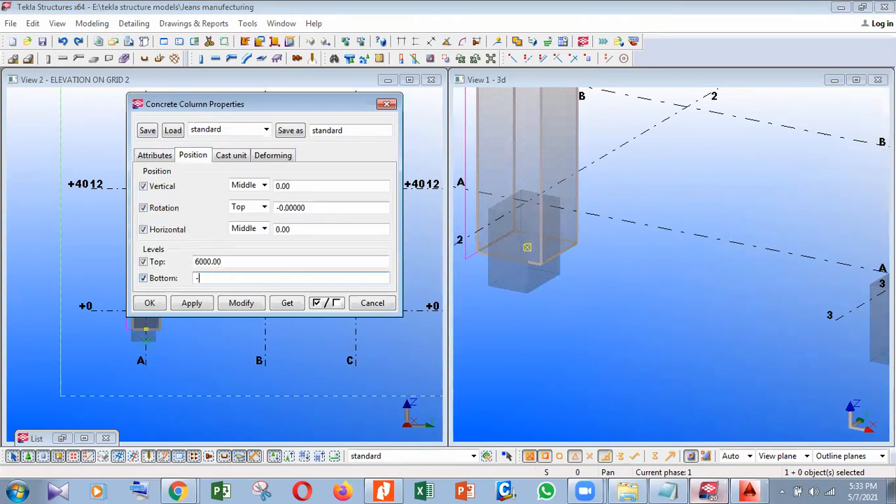
type("1300")
key("shift+Tab")
type("-")
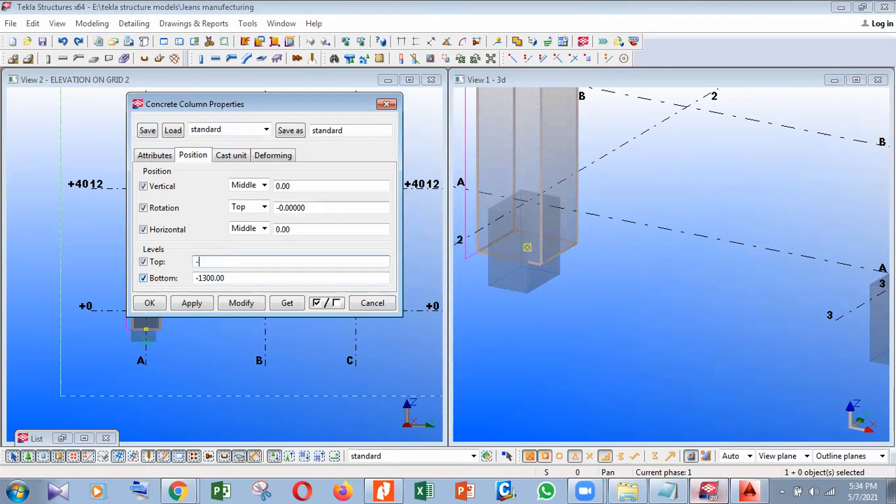
type("1000")
key("Return")
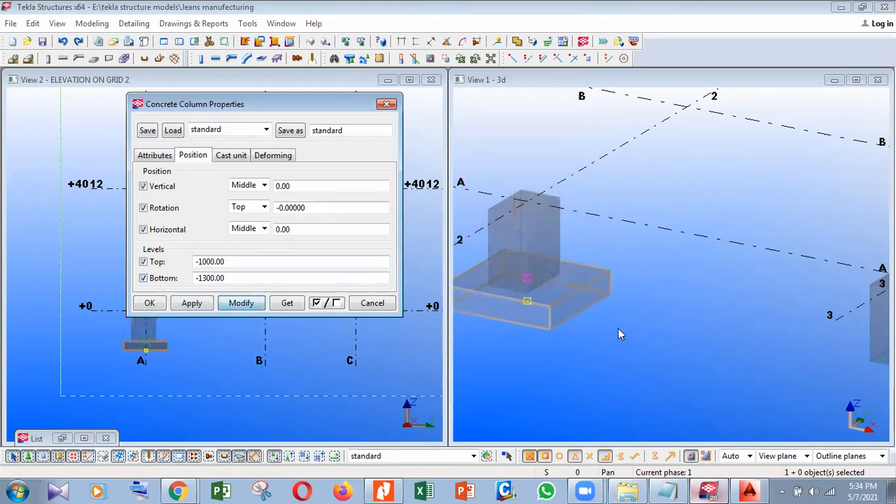
scroll(618, 329, "down", 2)
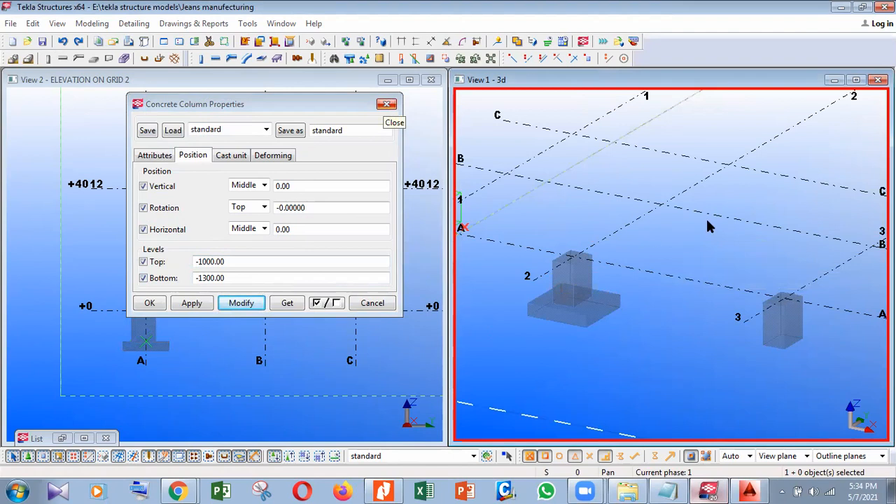
left_click(386, 105)
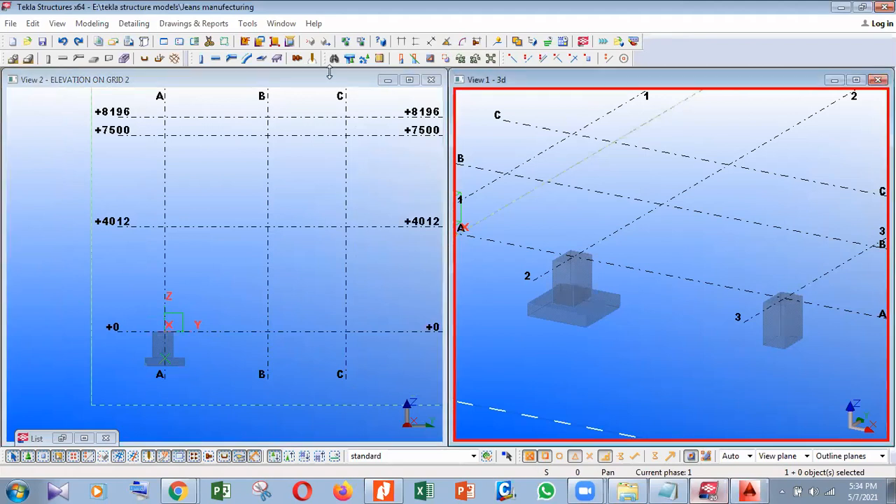
- Open the Component Catalog in thumbnail display and show the PEB Components category
scroll(329, 72, "down", 1)
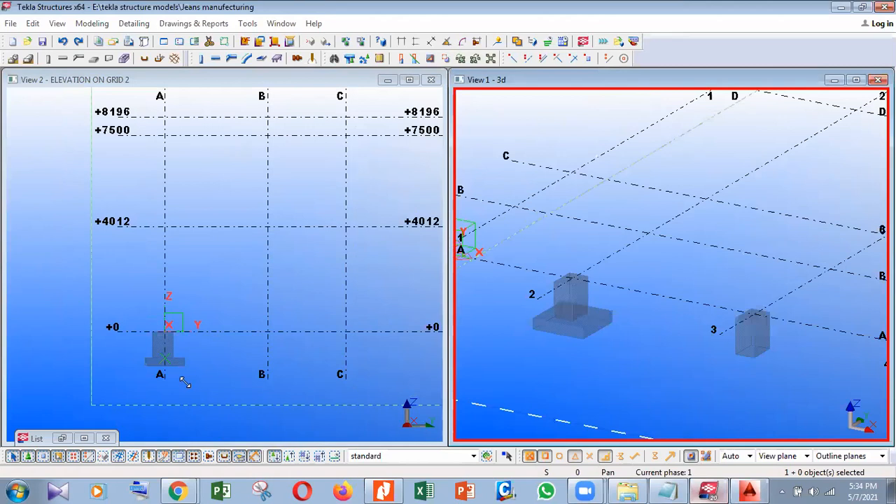
key("ctrl+f")
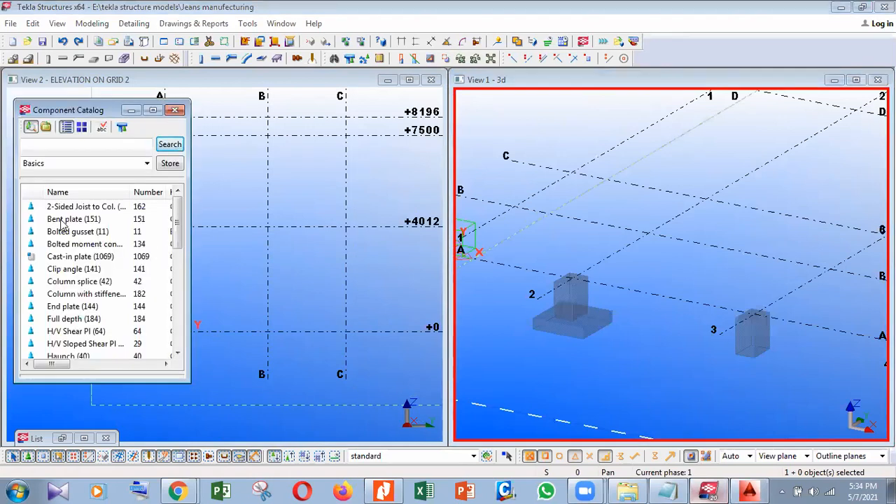
left_click(82, 130)
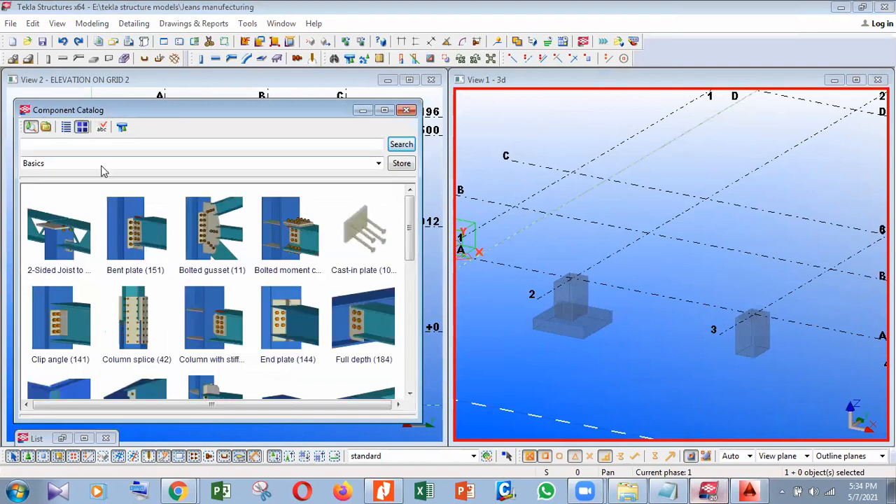
scroll(244, 168, "down", 5)
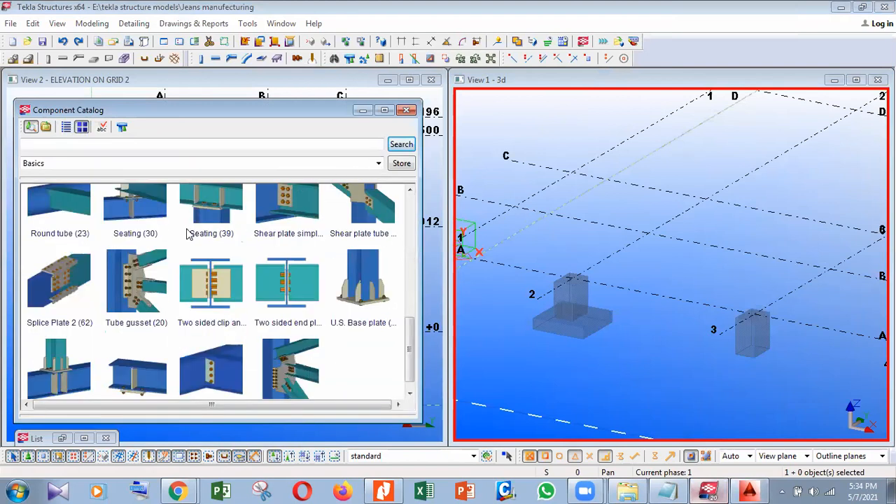
scroll(51, 324, "up", 3)
left_click(58, 164)
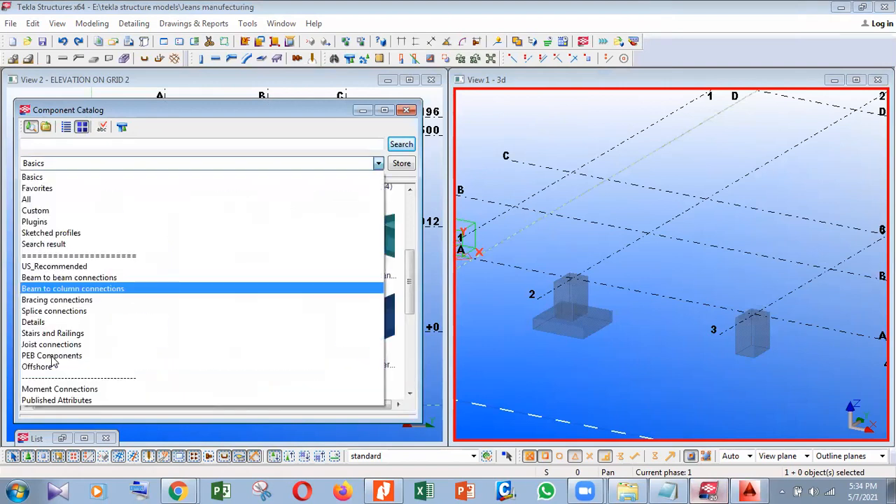
left_click(49, 355)
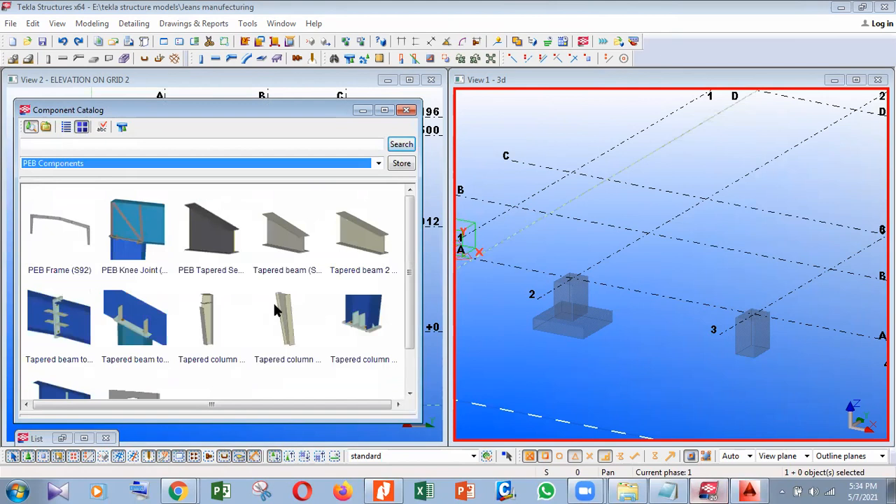
- Look through the PEB Components, including the PEB frame and the Tapered beam to tapered column (197) connection
scroll(95, 160, "down", 2)
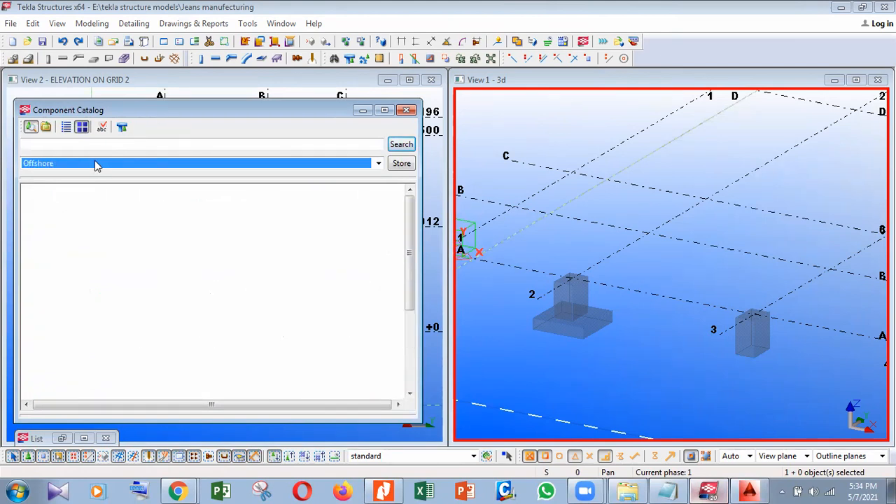
key("alt+Down")
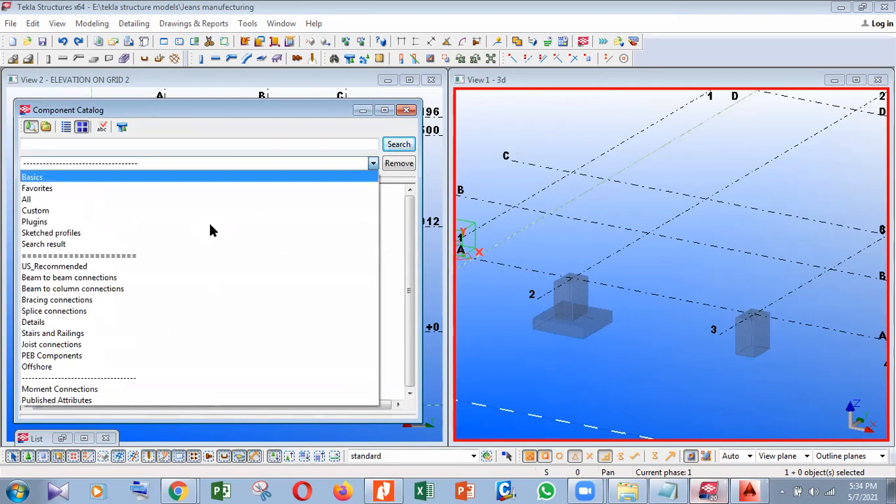
left_click(360, 356)
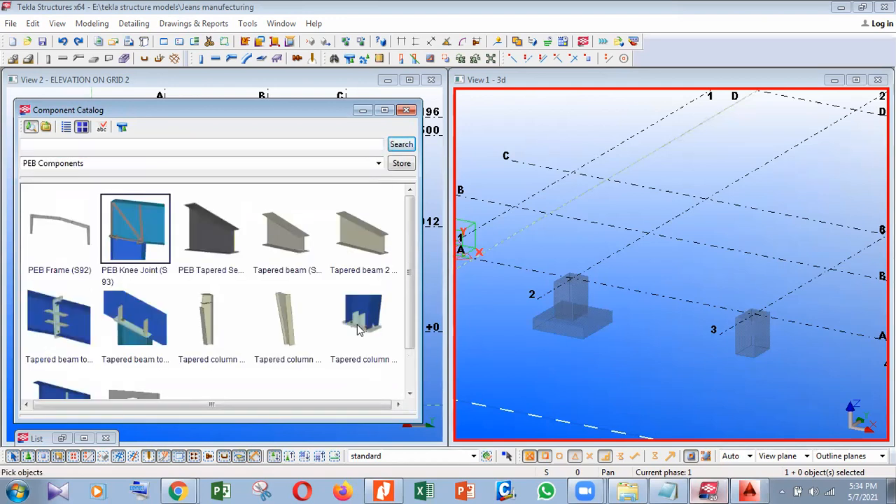
left_click(78, 227)
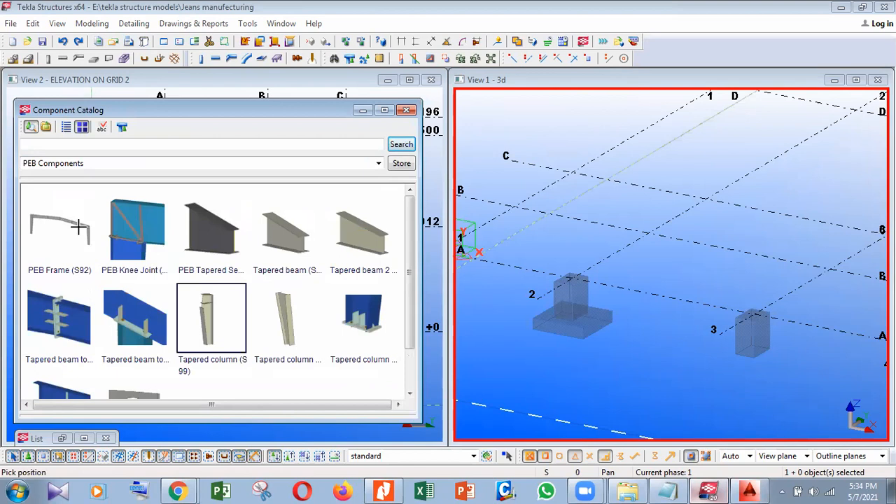
left_click(152, 318)
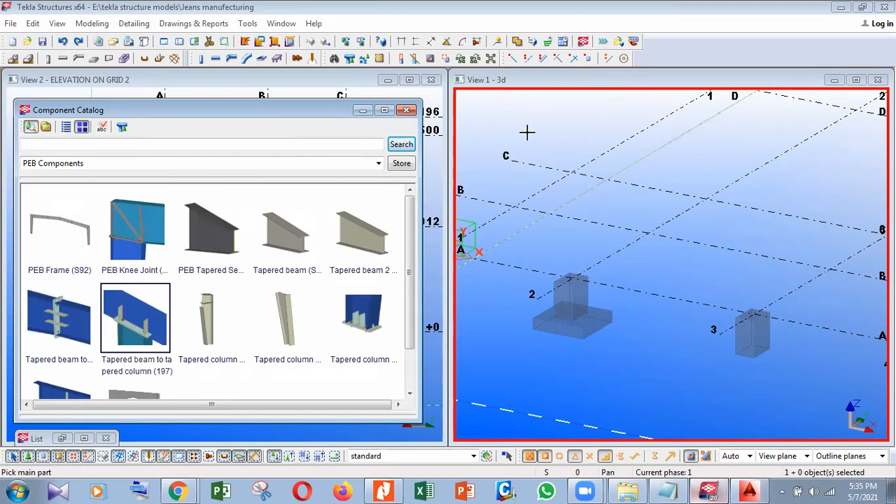
- End the running connection command and search the Component Catalog for the PEB Tapered Section component by S94
right_click(562, 197)
left_click(562, 196)
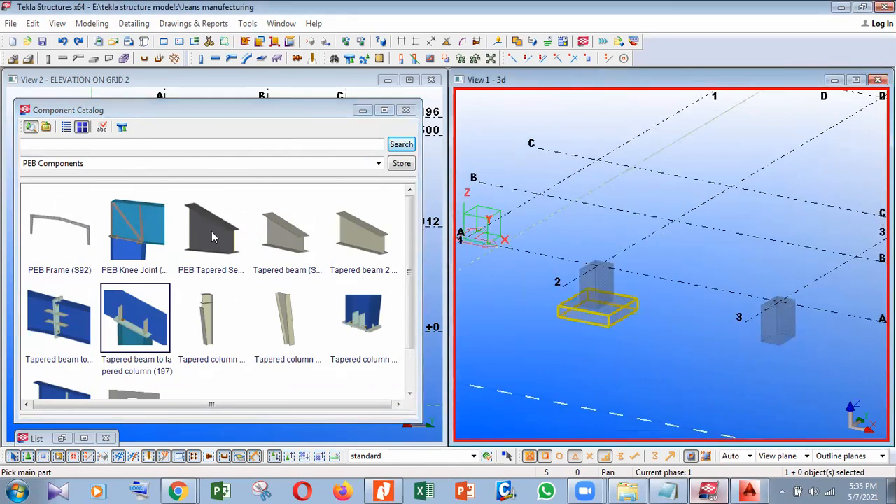
left_click(207, 284)
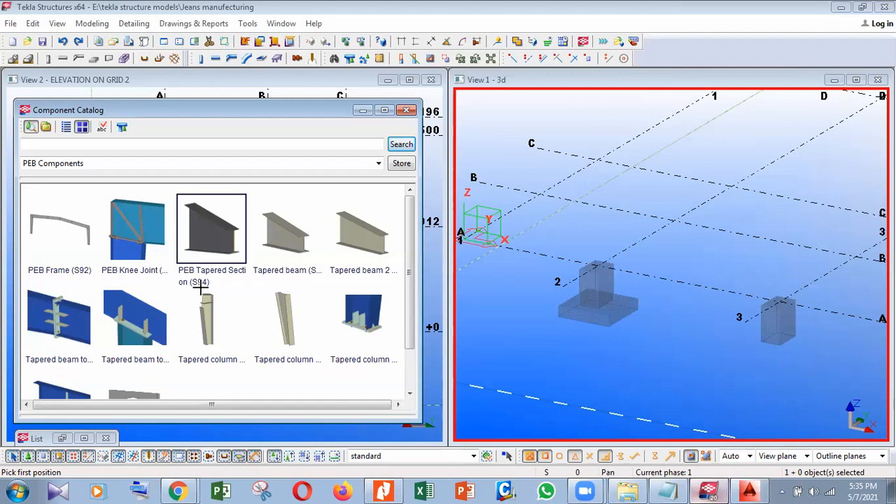
left_click(92, 144)
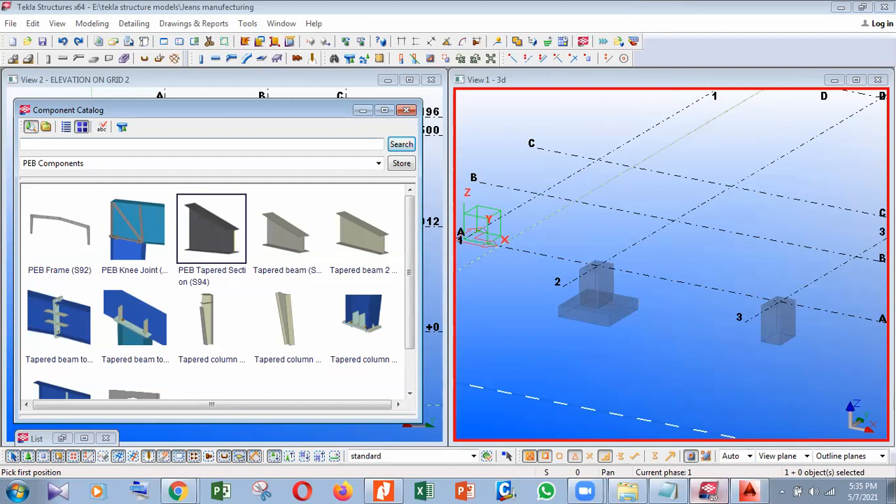
type("S94")
key("Return")
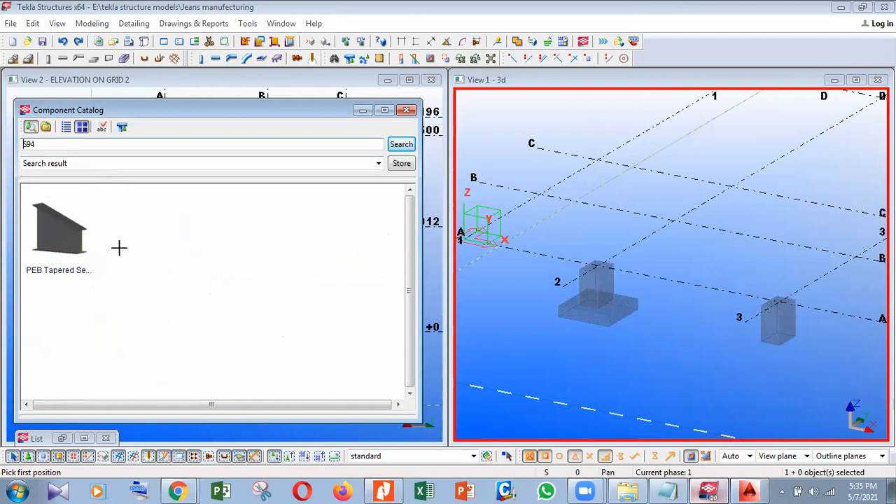
right_click(647, 198)
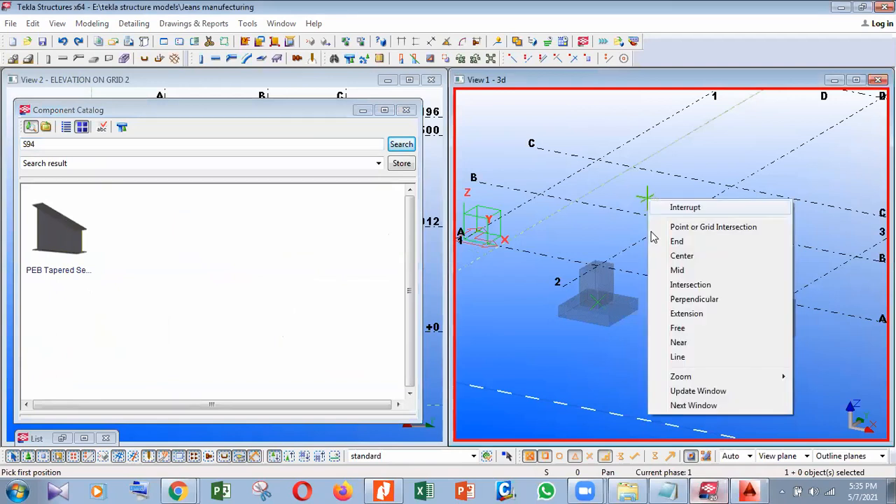
left_click(658, 209)
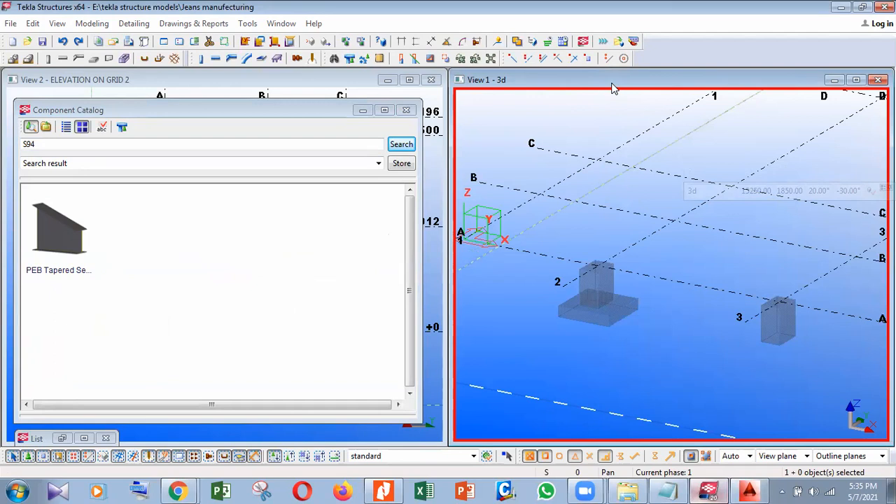
- Maximize the 3D view, minimize the Component Catalog and switch the view to a flat plan around grids 1 to 3
left_click_drag(602, 83, 590, 83)
left_click(844, 80)
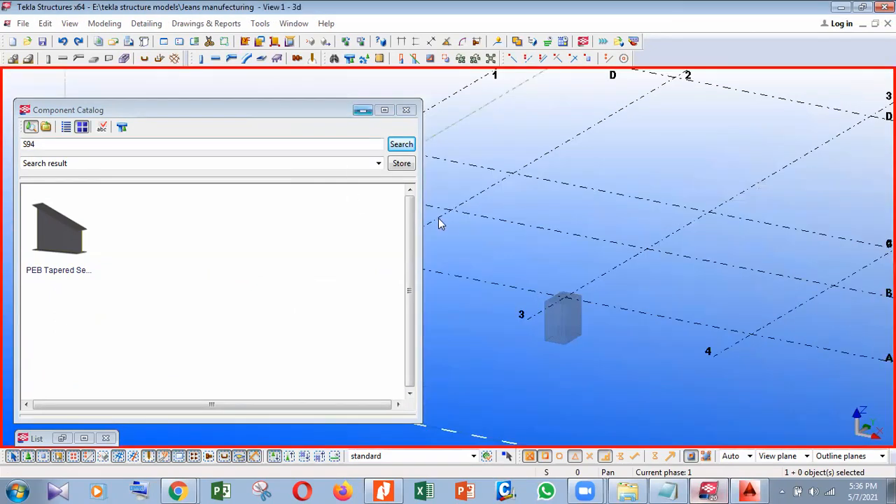
middle_click_drag(469, 260, 397, 280)
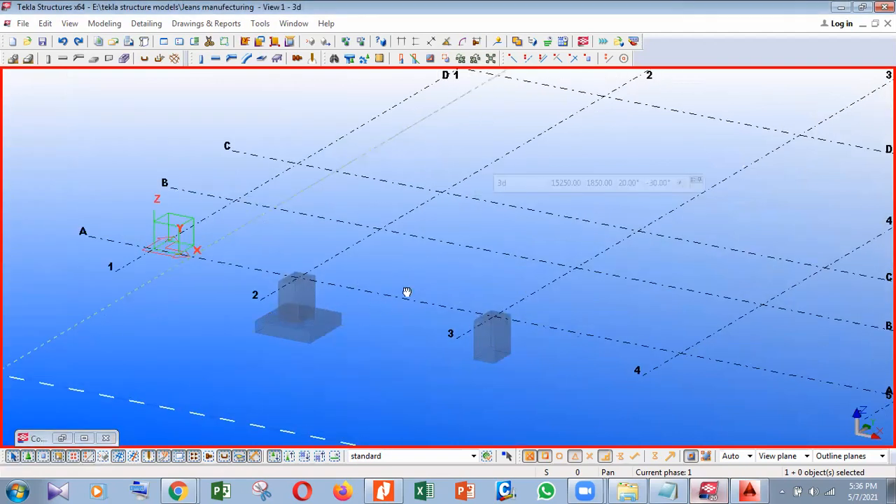
key("ctrl+p")
scroll(382, 309, "up", 5)
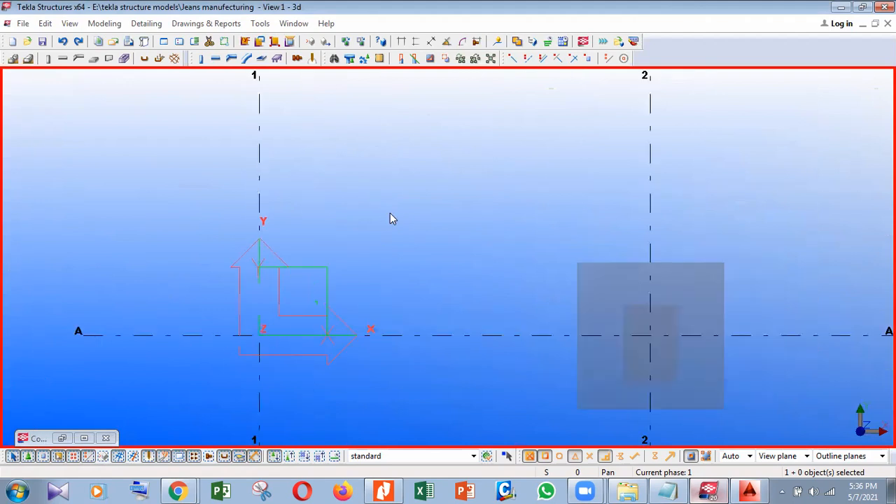
scroll(430, 360, "down", 5)
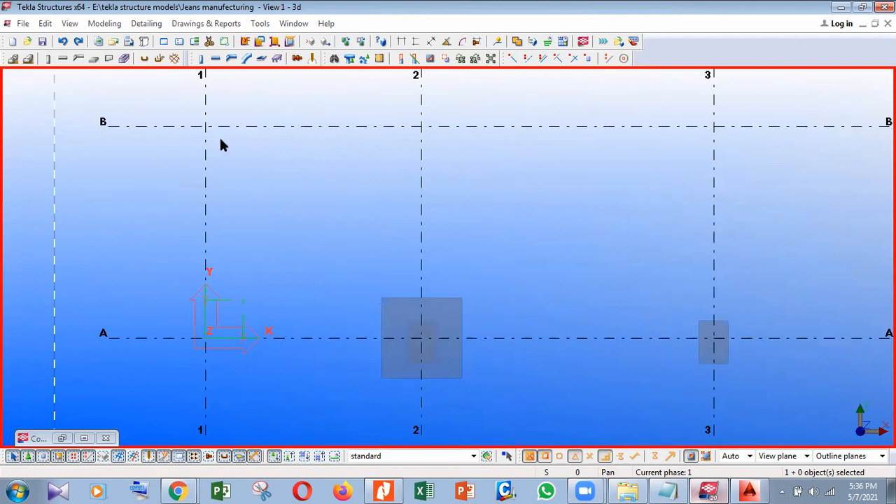
- Set the work plane by three points with its origin at grid B/2, X towards grid C and Y towards grid 1
left_click(279, 59)
middle_click_drag(395, 223, 387, 249)
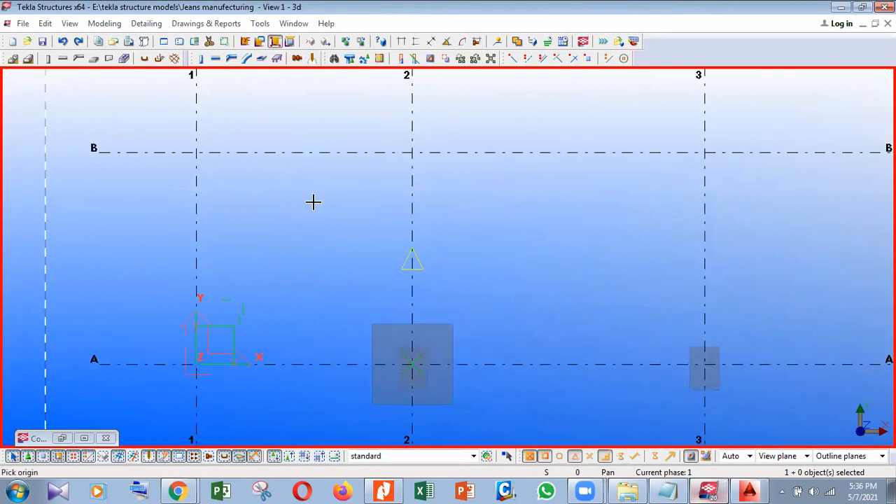
left_click(220, 223)
scroll(231, 227, "up", 2)
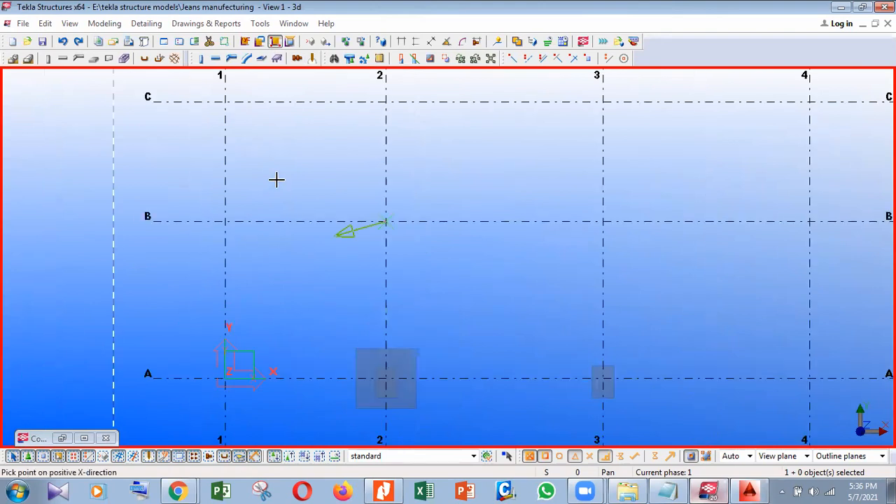
left_click(288, 184)
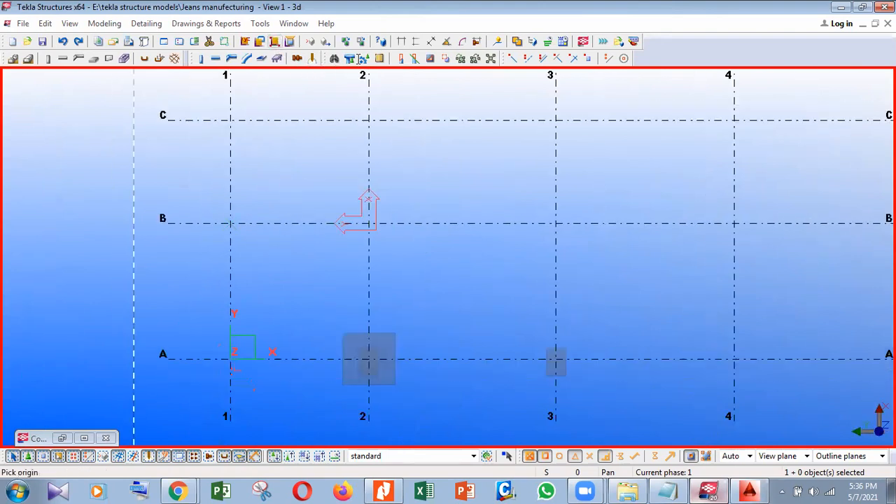
left_click(69, 23)
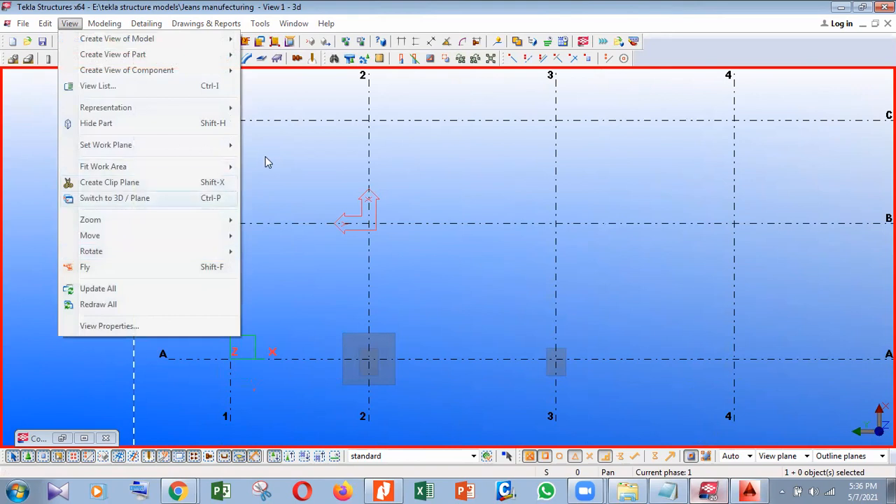
mouse_move(161, 145)
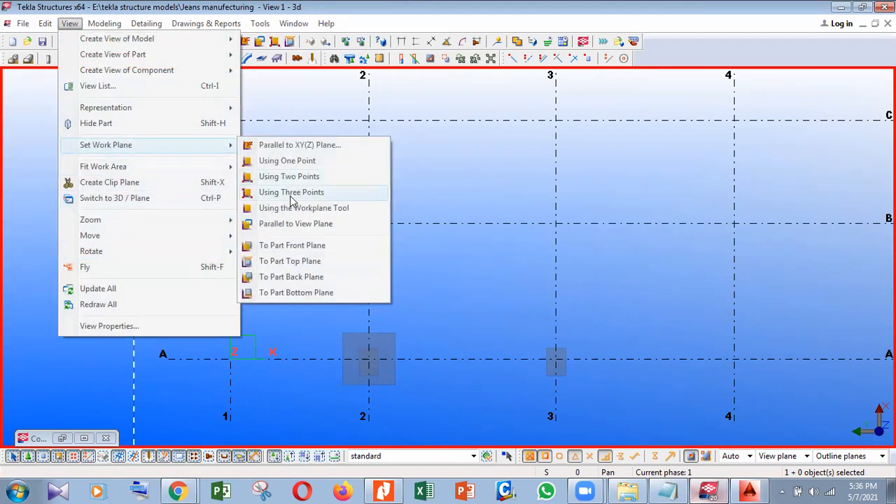
left_click(427, 194)
middle_click_drag(430, 198, 432, 180)
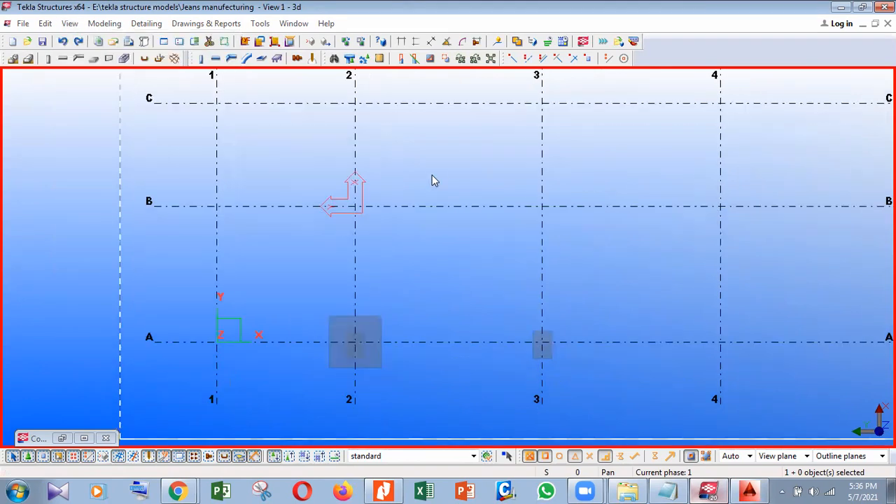
- Tile the two views vertically and switch View 1 from the flat plan back to 3D, showing the columns on grid A
left_click(296, 23)
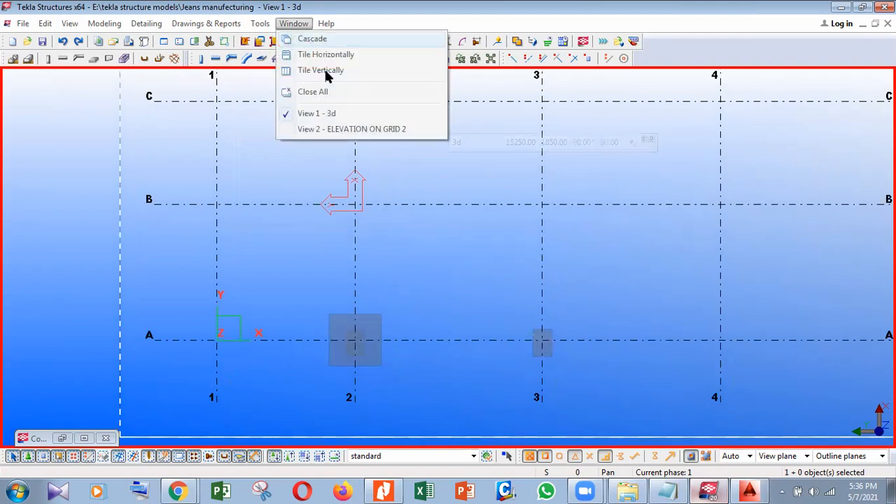
key("Return")
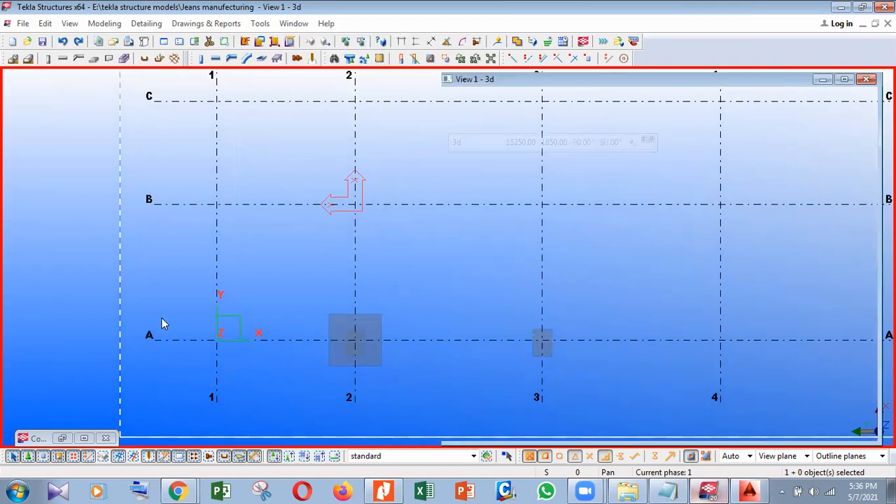
left_click(658, 273)
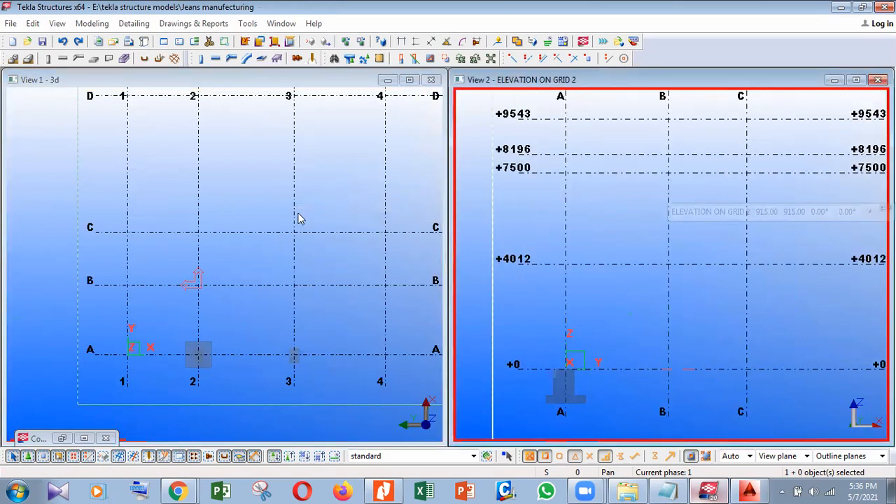
left_click(301, 216)
key("ctrl+p")
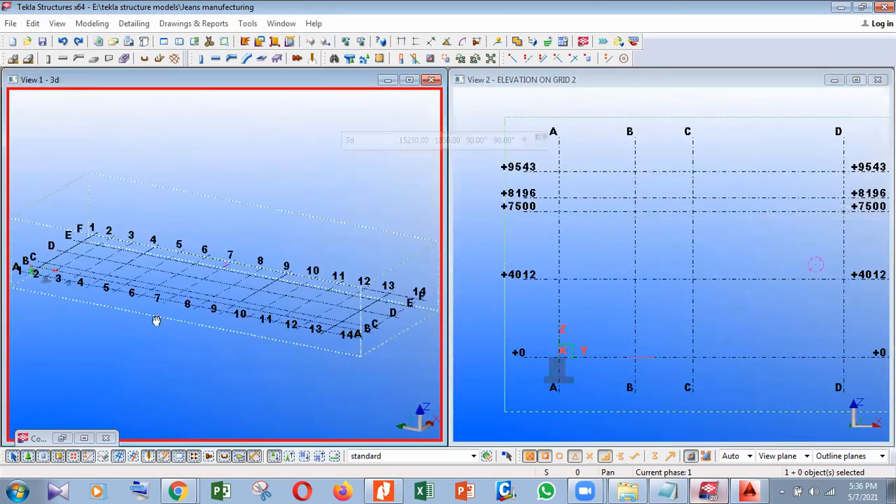
scroll(274, 364, "up", 6)
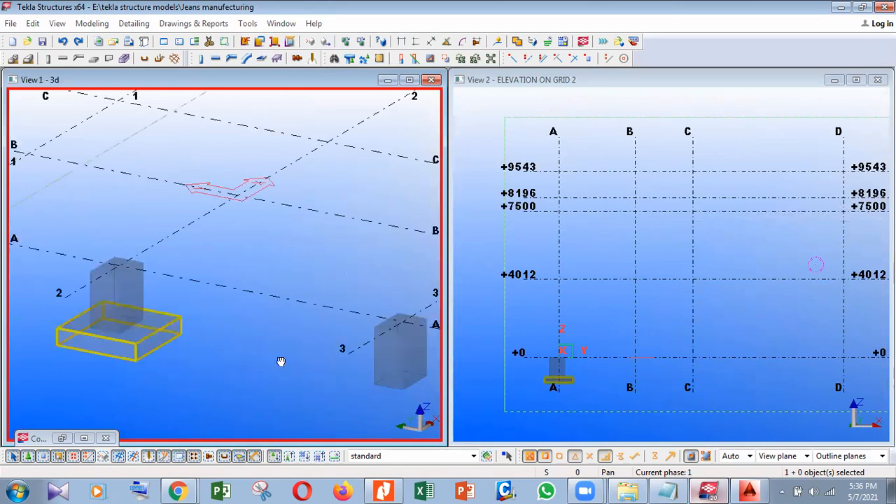
scroll(272, 354, "down", 5)
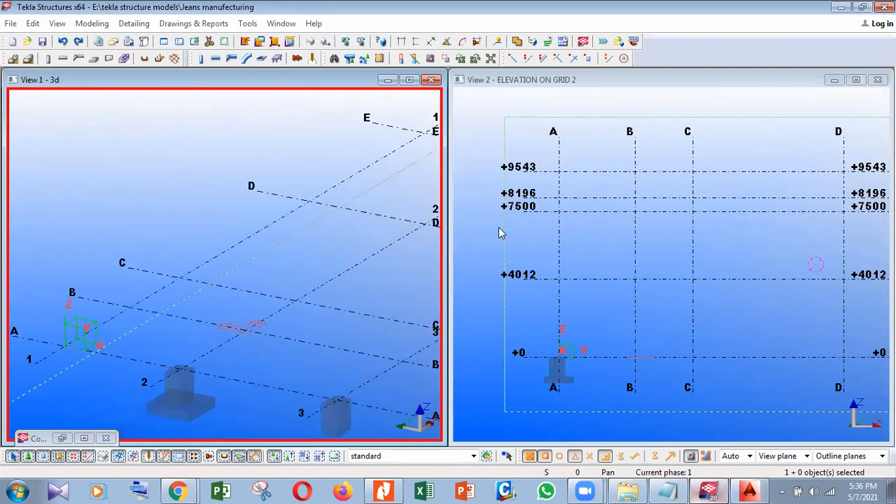
- Place a PEB Tapered Section (S94) column in the grid 2 elevation on grid A, from level +0 to level +8196
key("ctrl+Tab")
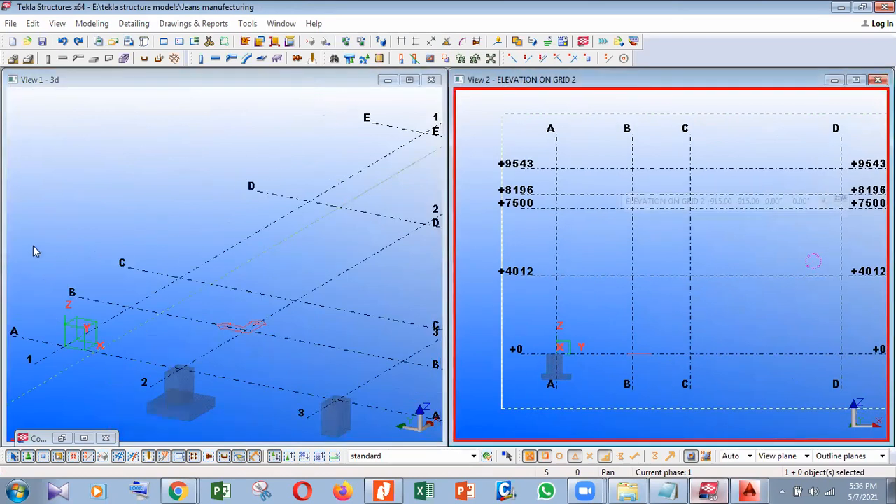
key("ctrl+f")
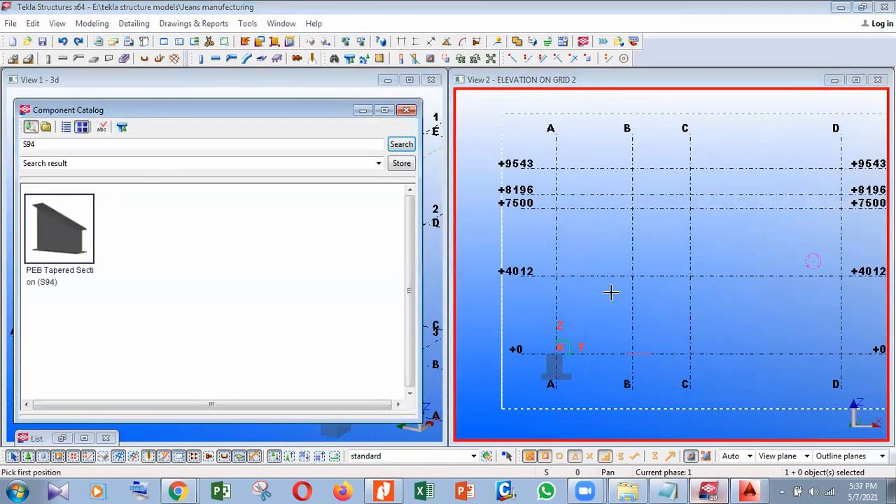
scroll(592, 325, "up", 5)
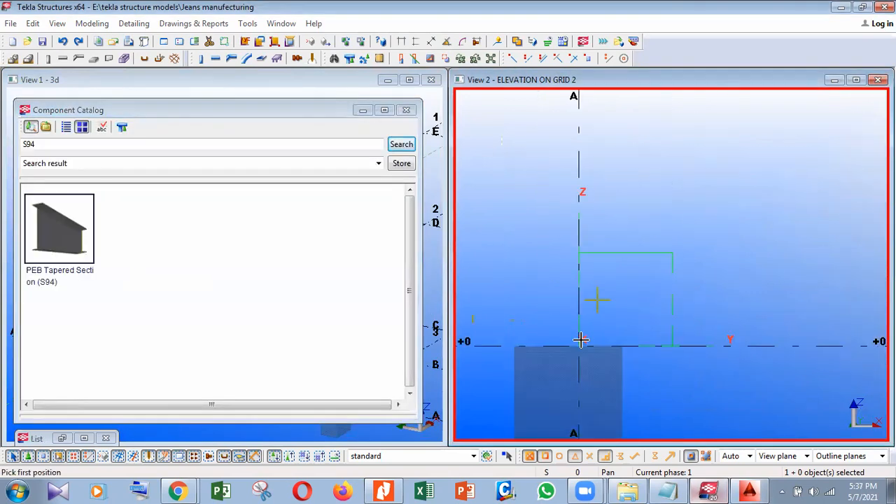
left_click(547, 359)
scroll(595, 280, "down", 4)
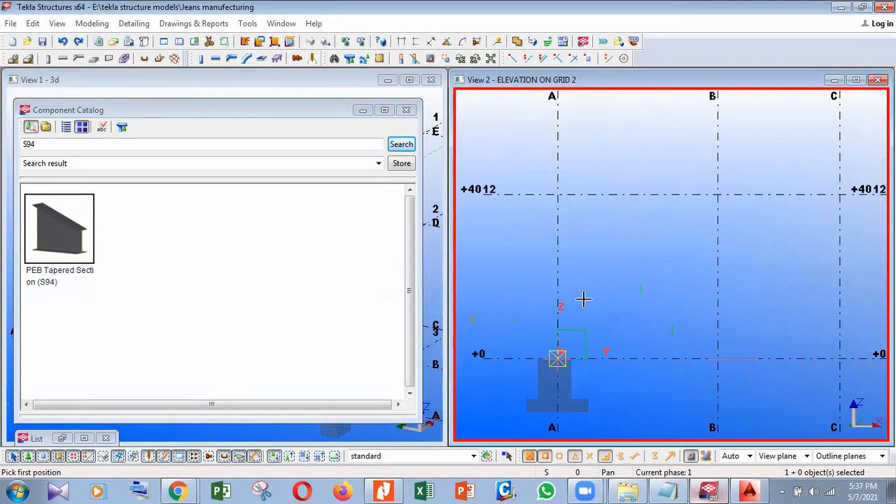
scroll(558, 274, "down", 1)
scroll(551, 254, "up", 2)
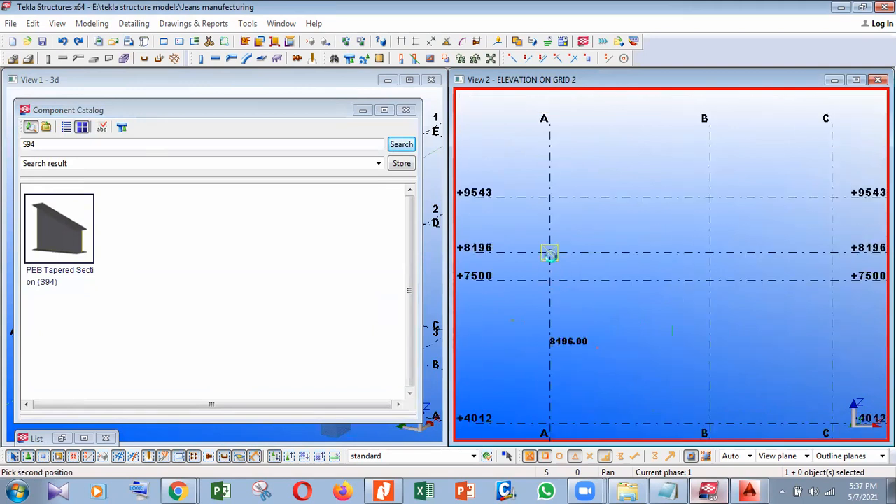
left_click(550, 253)
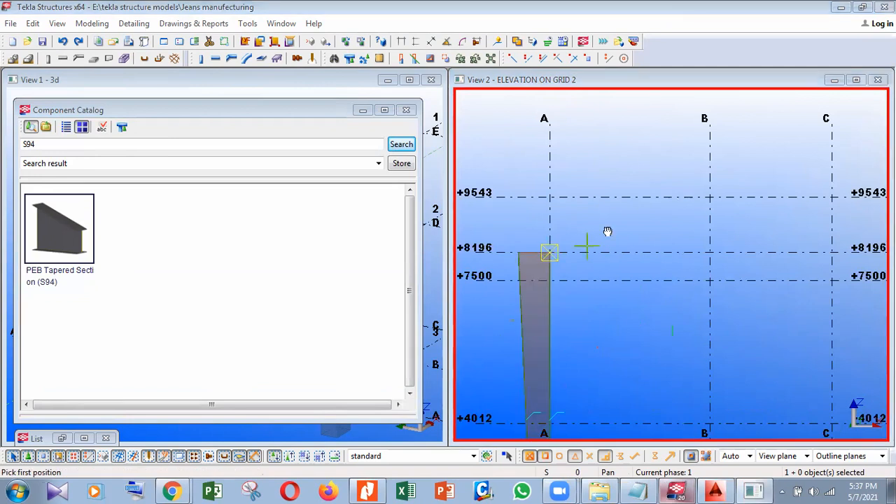
middle_click_drag(608, 232, 630, 152)
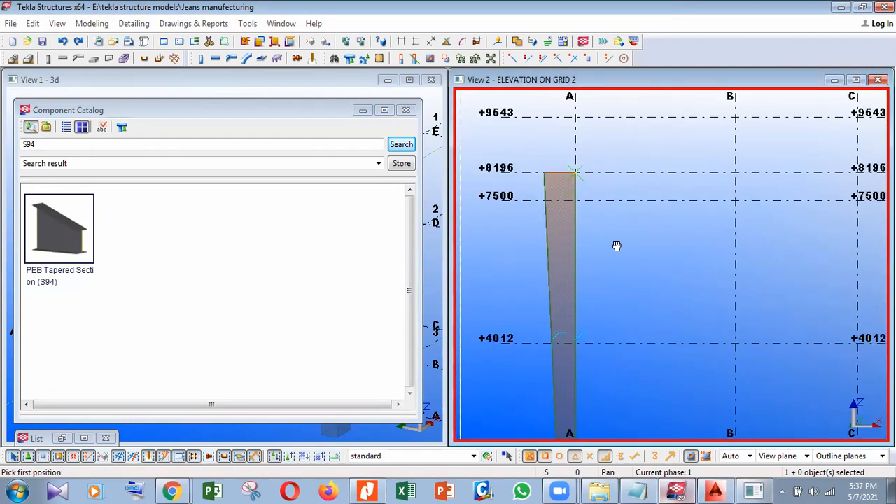
scroll(611, 273, "down", 2)
scroll(560, 301, "down", 1)
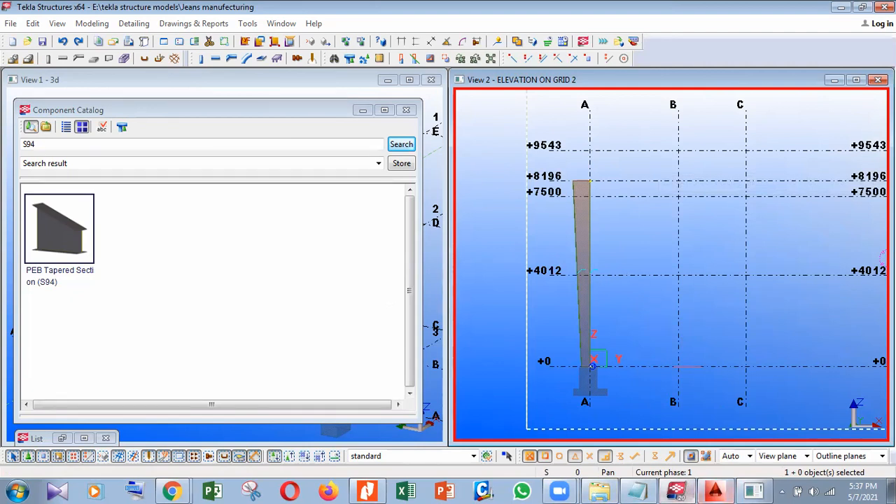
- Switch to the AutoCAD drawing and examine the frame section's tapered column, its height dimensions and the K-1 knee connection
key("alt+Tab")
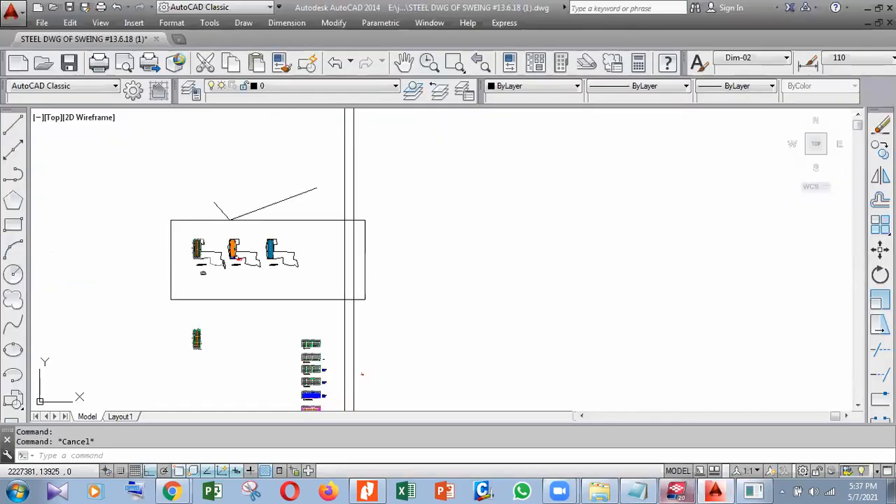
scroll(336, 231, "up", 10)
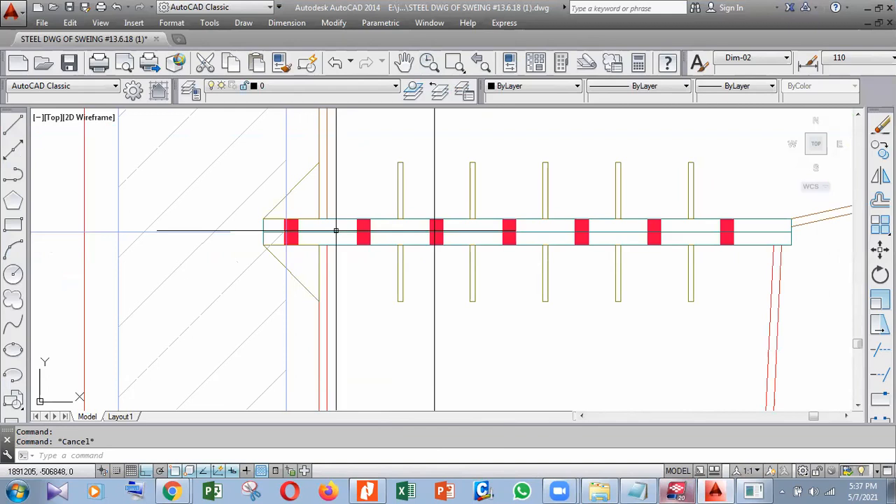
scroll(336, 232, "down", 8)
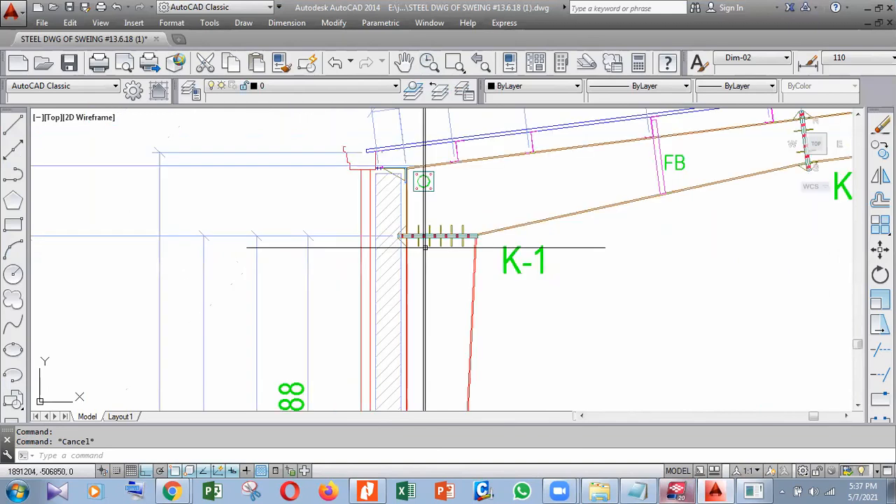
scroll(409, 203, "down", 6)
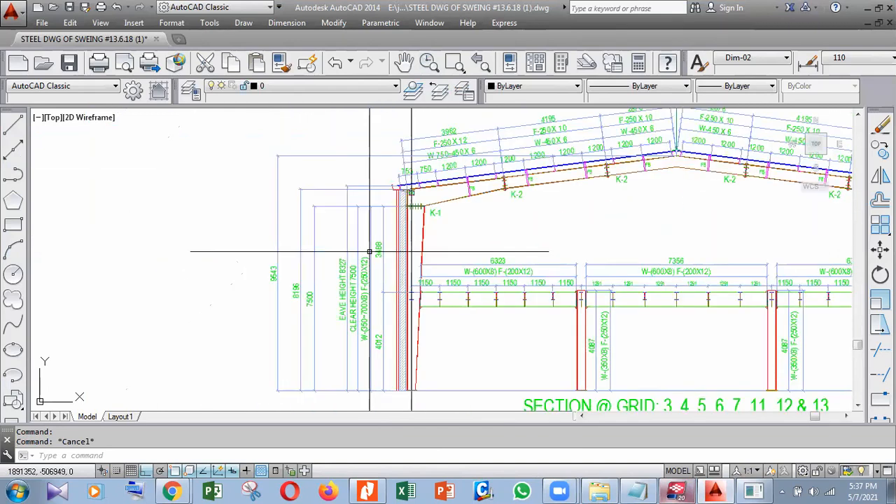
scroll(411, 200, "up", 2)
scroll(410, 197, "up", 6)
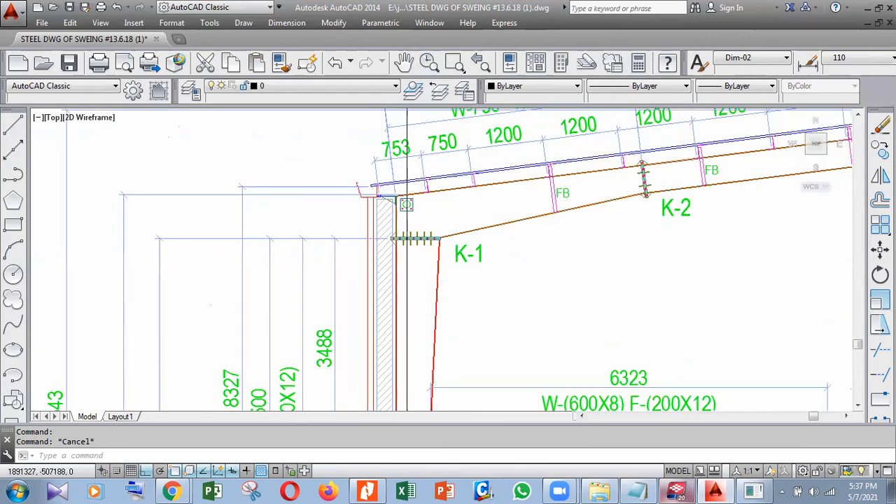
- Examine the eave detail in the drawing, comparing the 8196, 8327 and 7500 height dimensions with the rafter and K-1 knee connection
scroll(404, 214, "down", 2)
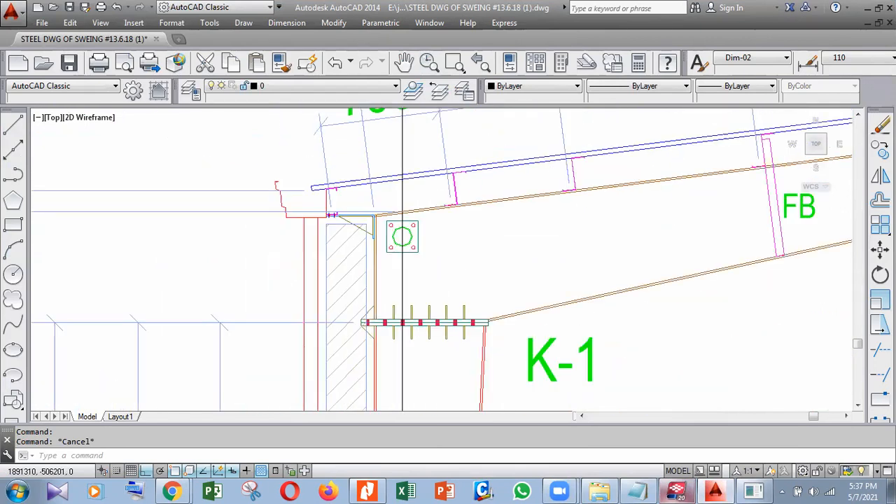
scroll(403, 237, "down", 3)
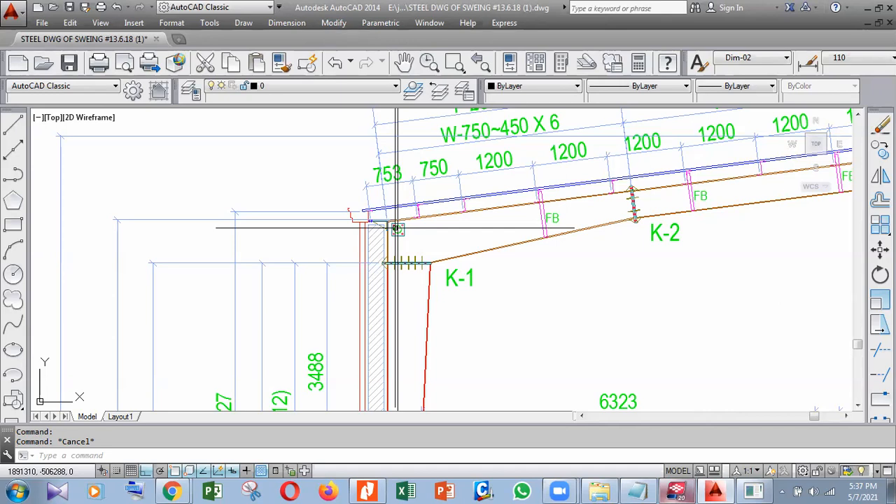
scroll(395, 228, "up", 3)
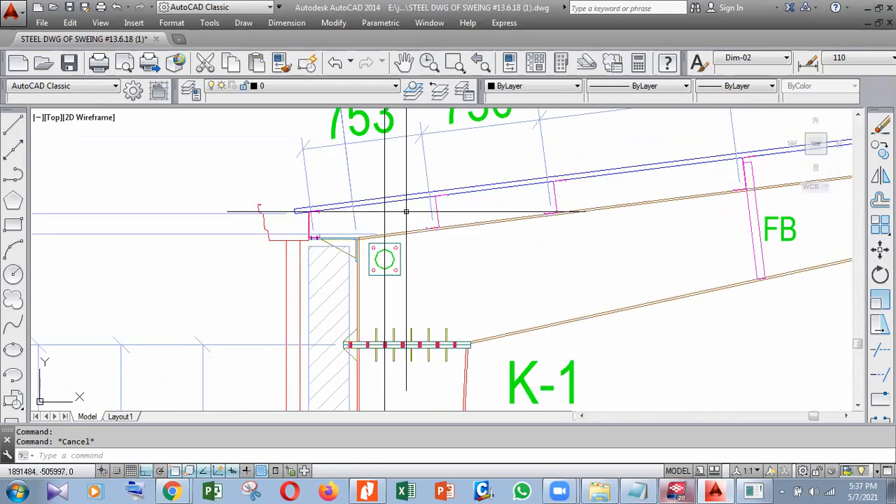
scroll(406, 211, "down", 4)
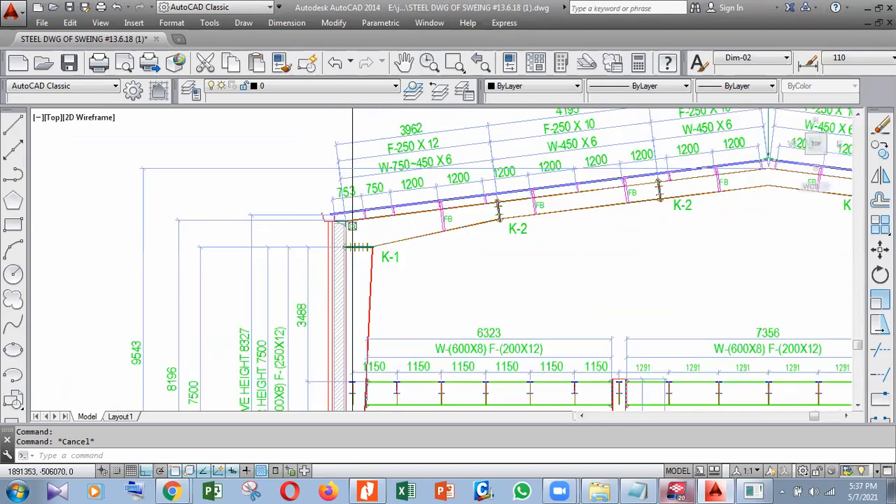
scroll(352, 226, "up", 5)
scroll(468, 268, "down", 5)
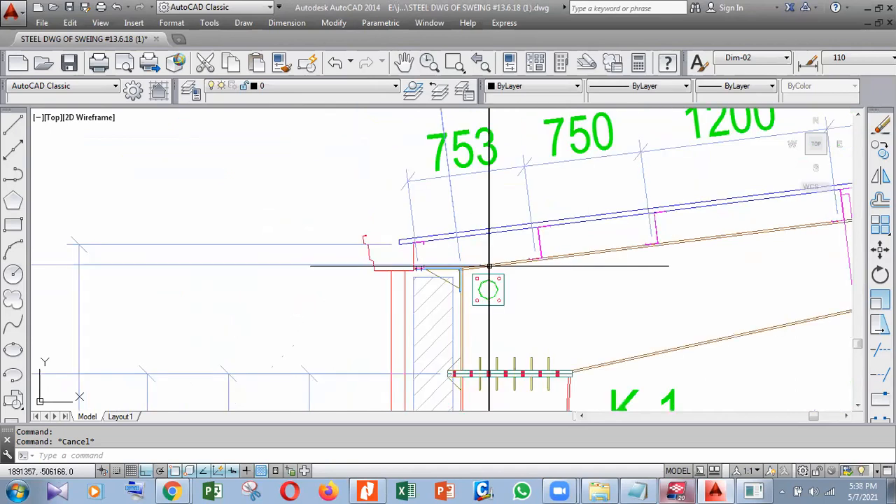
scroll(489, 266, "down", 3)
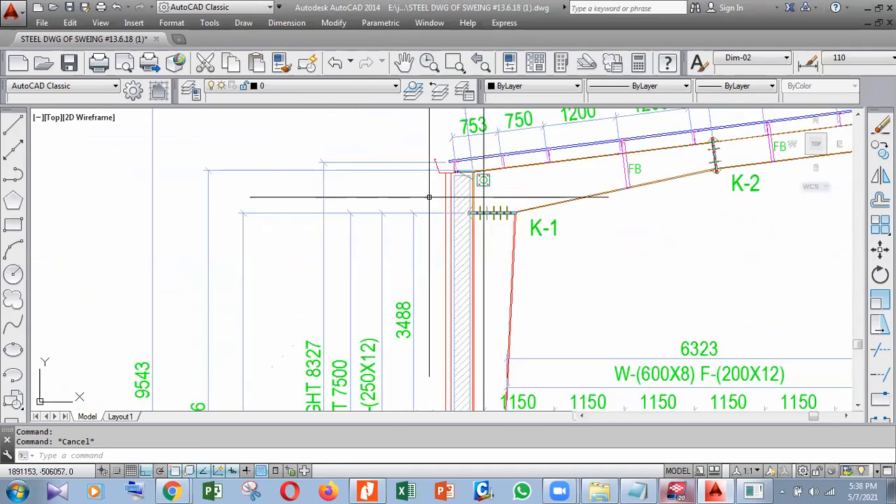
scroll(287, 317, "up", 2)
scroll(288, 317, "down", 4)
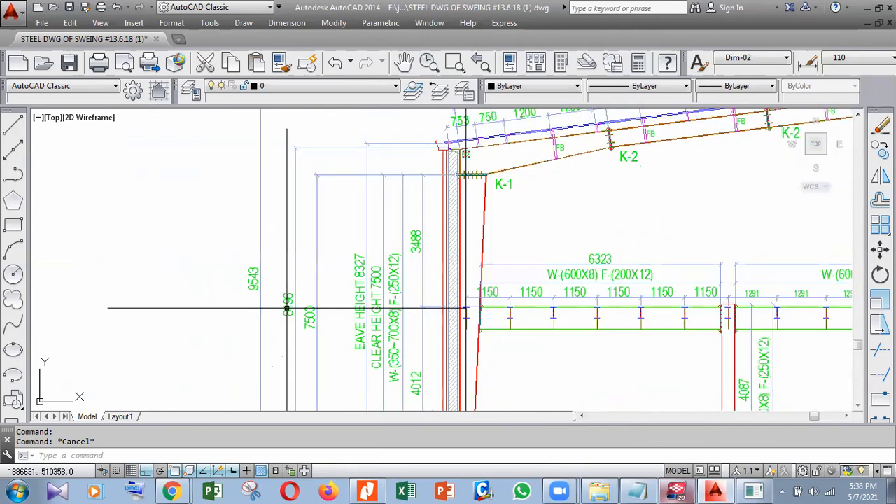
scroll(462, 145, "up", 4)
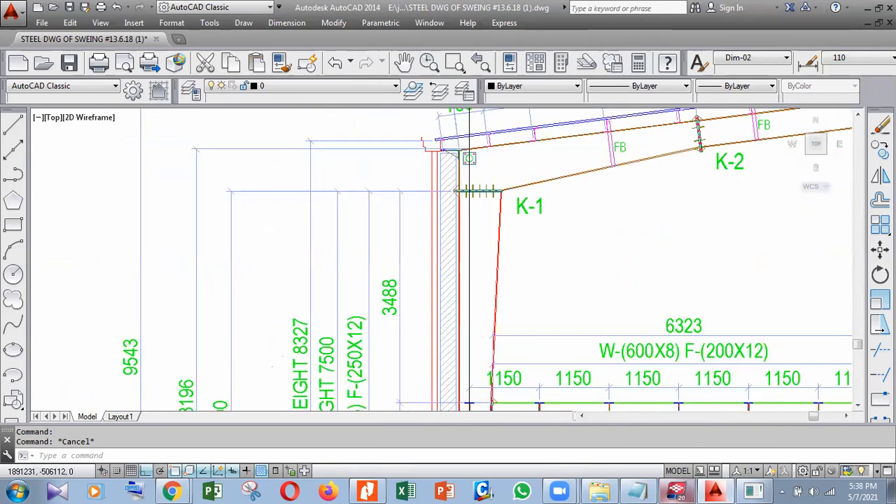
scroll(462, 145, "up", 2)
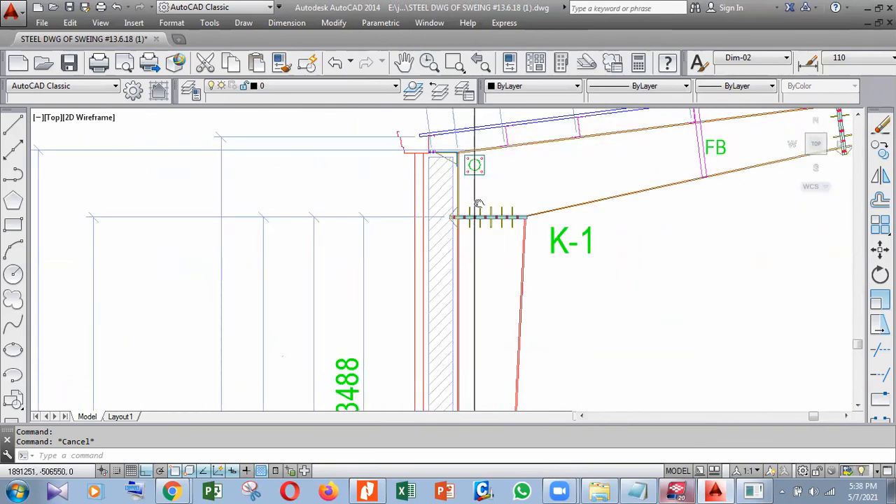
scroll(464, 185, "down", 1)
middle_click_drag(550, 215, 511, 211)
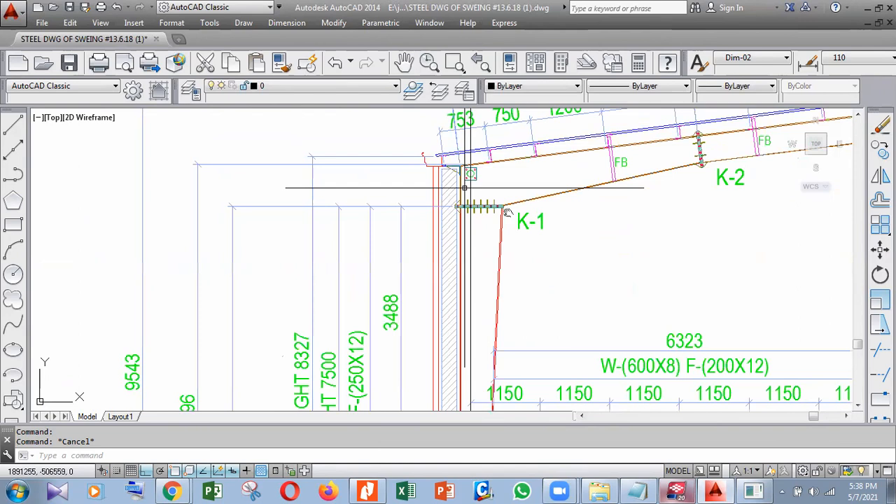
middle_click_drag(275, 283, 273, 282)
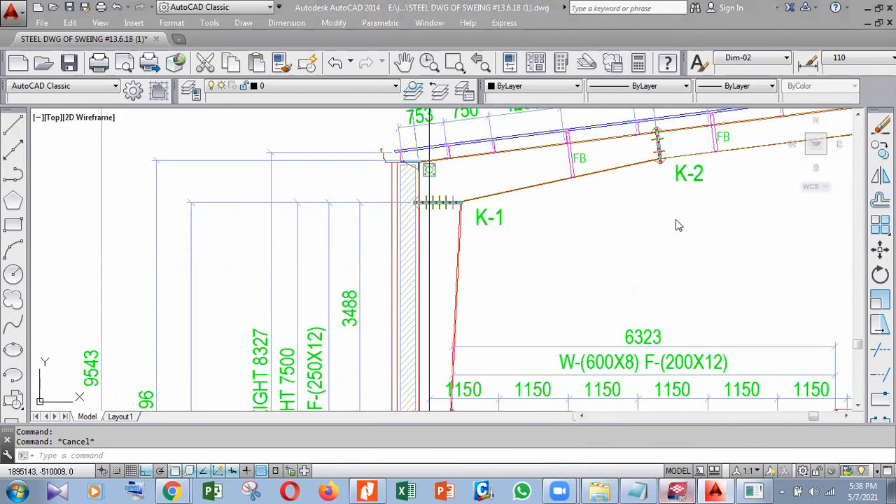
- Switch to Tekla Structures and inspect the tapered column's base, flanges and orientation in the 3D view and grid 2 elevation
key("alt+Tab")
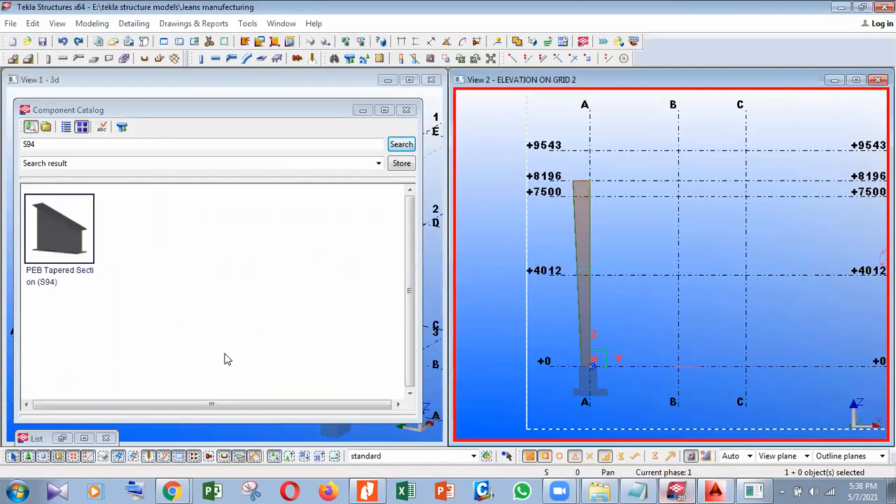
middle_click_drag(243, 368, 236, 369)
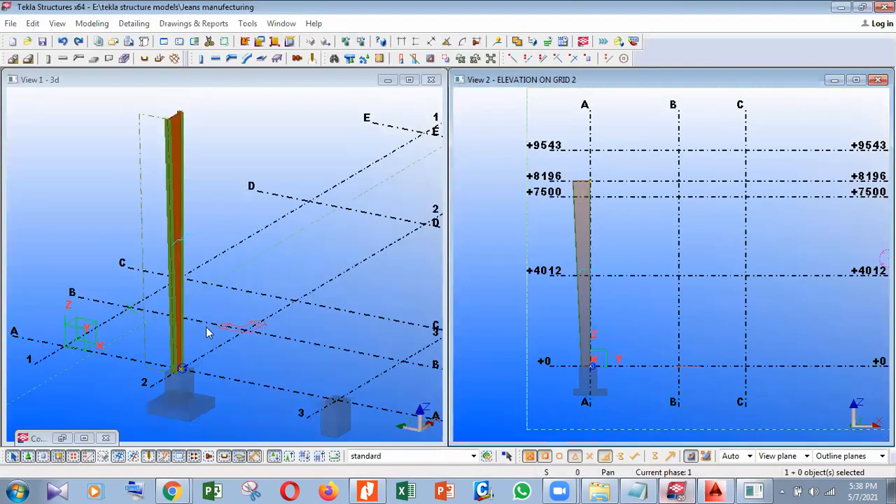
scroll(205, 306, "down", 3)
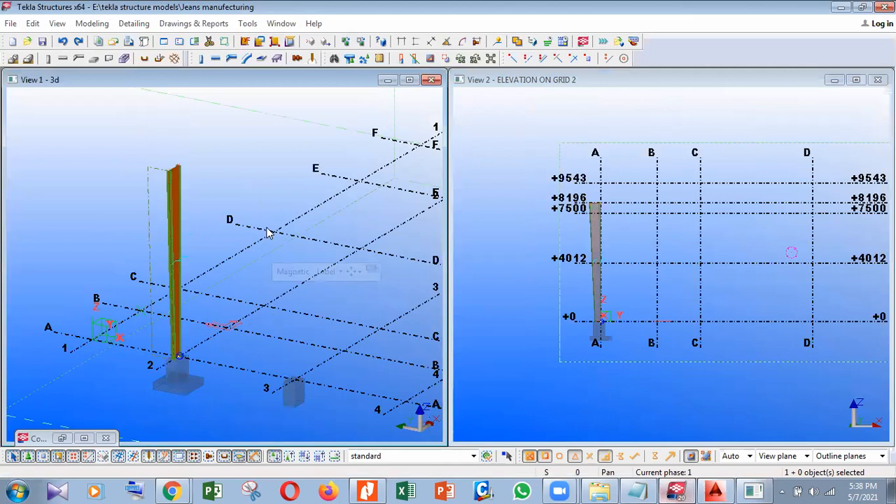
middle_click_drag(267, 233, 268, 233, "ctrl")
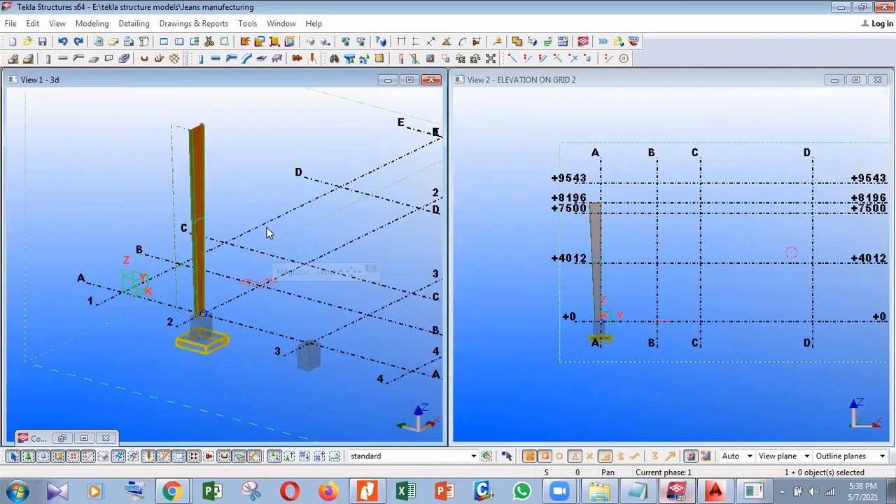
scroll(267, 233, "up", 5)
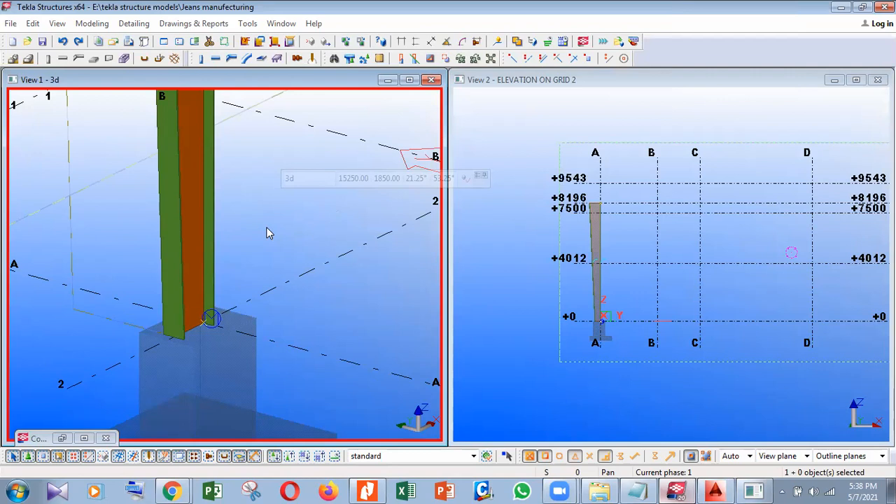
left_click(194, 287)
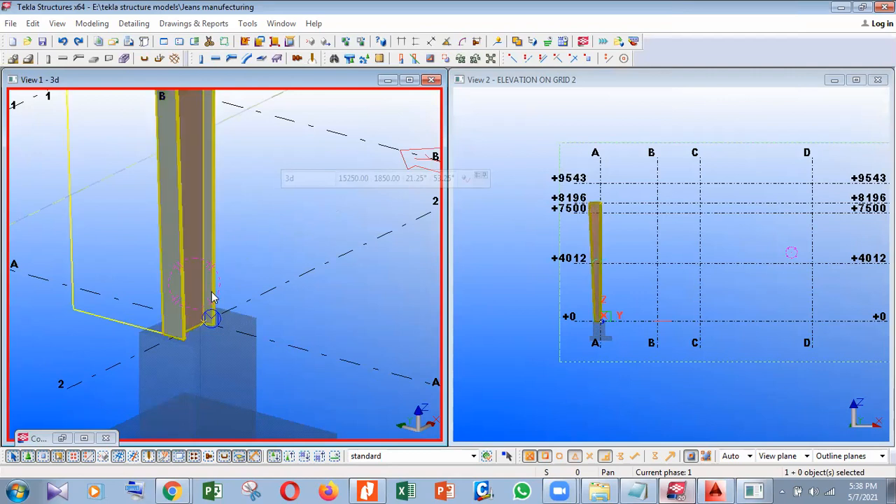
left_click(317, 287)
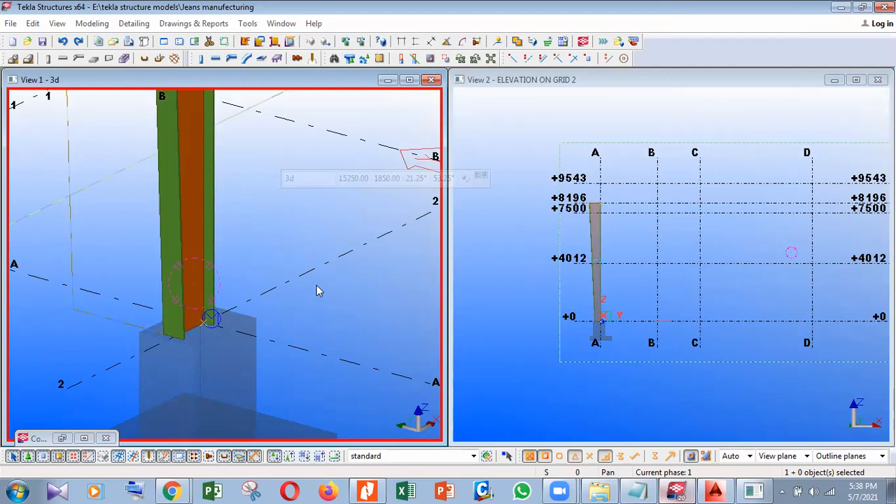
middle_click_drag(318, 290, 631, 288, "ctrl")
scroll(550, 274, "up", 4)
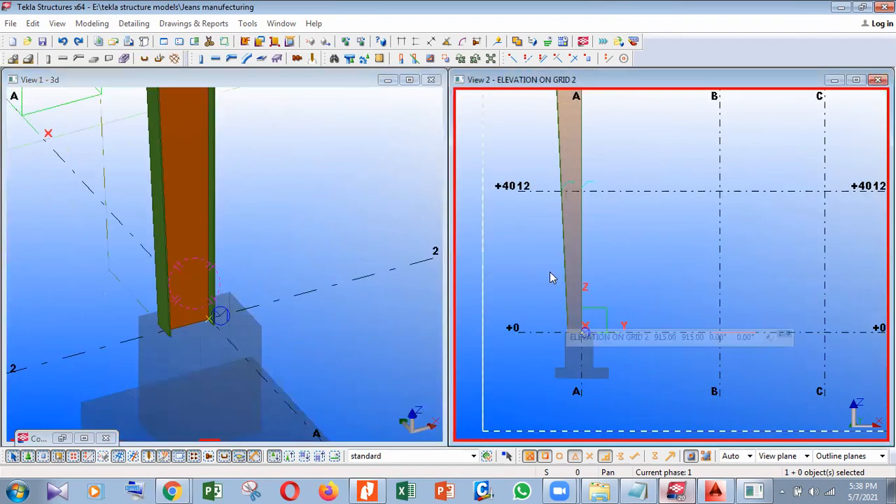
left_click(550, 277)
scroll(550, 276, "up", 2)
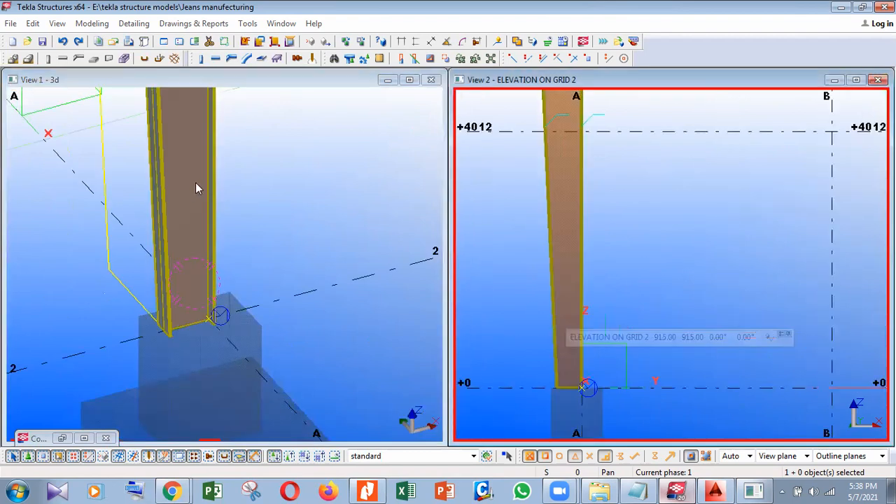
- Open the column's PEB Tapered Section (S94) properties and choose the depth option measured over the outer faces of both flanges
double_click(195, 188)
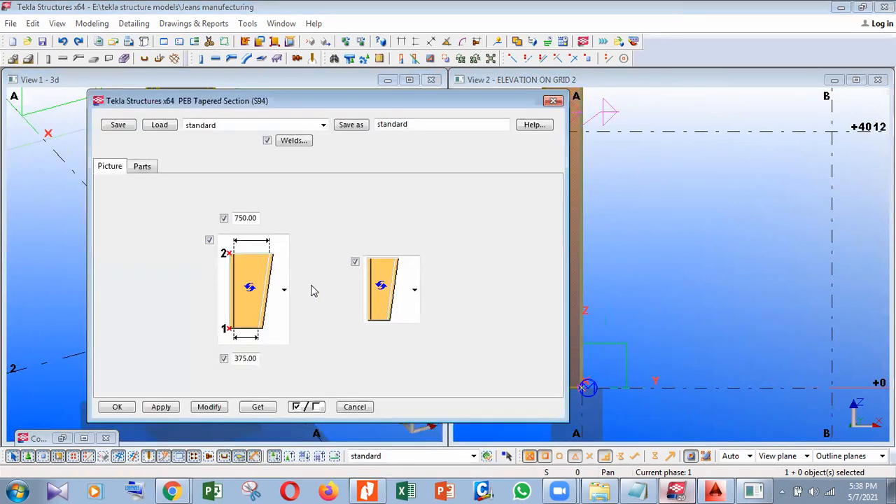
left_click(284, 291)
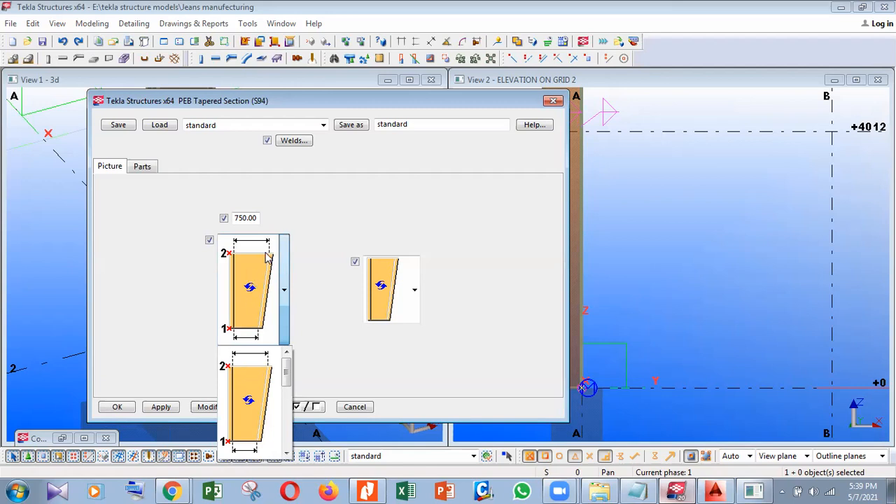
scroll(256, 402, "down", 2)
scroll(256, 403, "down", 1)
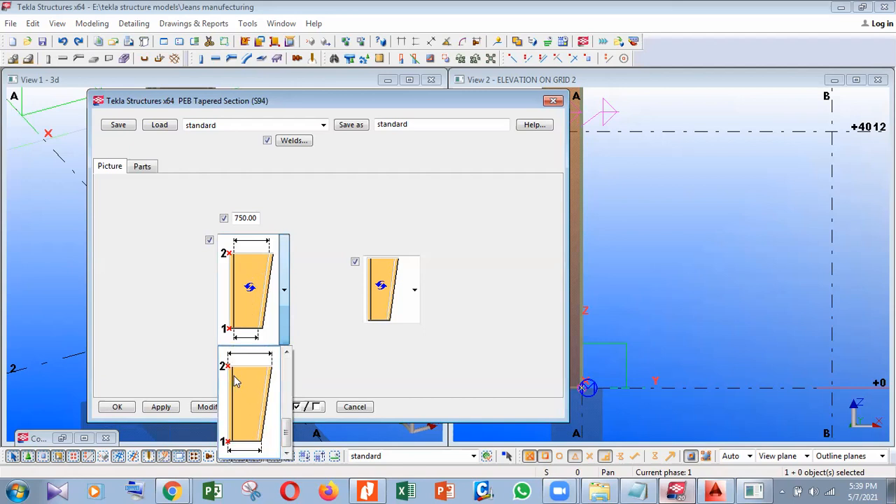
left_click(236, 381)
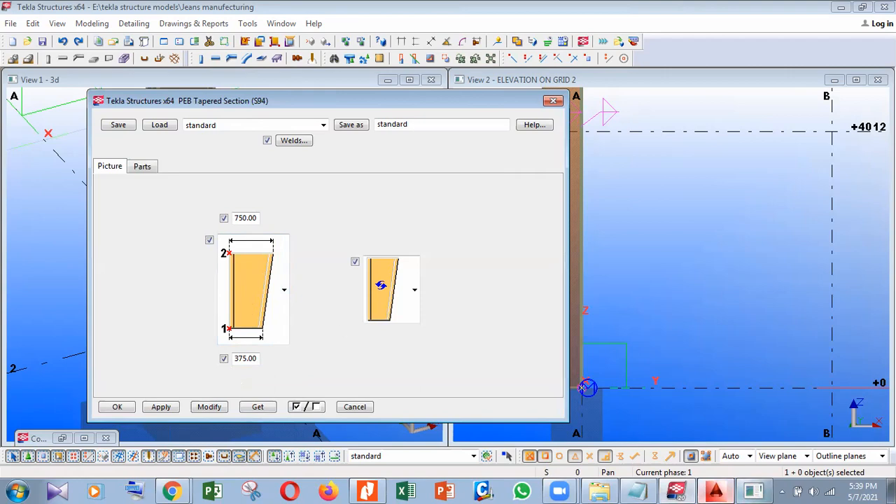
- Check the column's web note in the AutoCAD drawing, then set the tapered section's depth to 700 at the top and 350 at the bottom
left_click(715, 491)
scroll(373, 246, "down", 2)
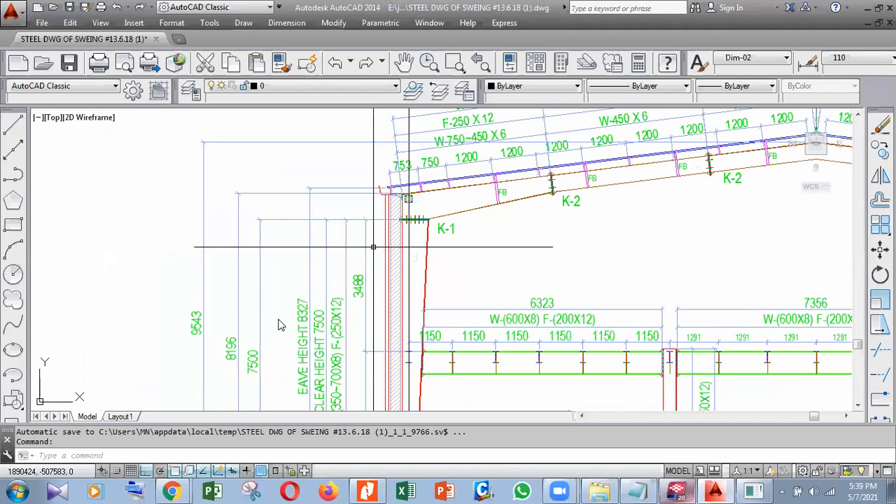
scroll(325, 252, "up", 2)
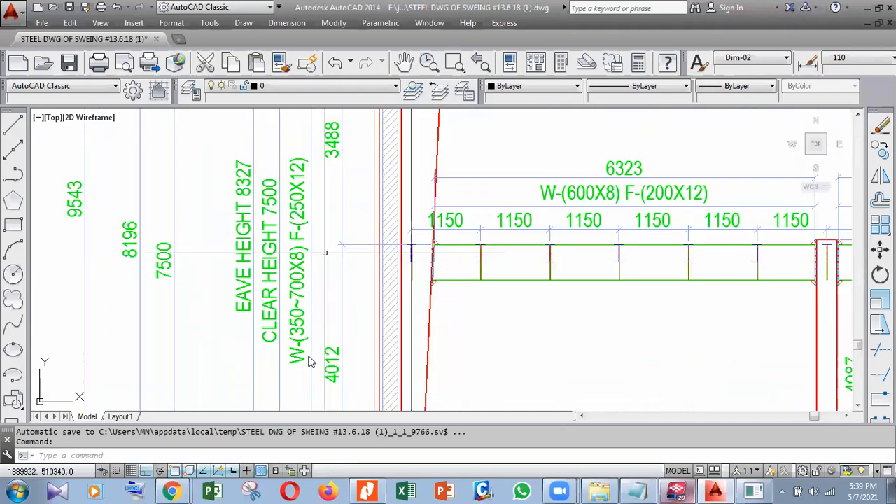
key("alt+Tab")
left_click_drag(239, 218, 290, 222)
type("00")
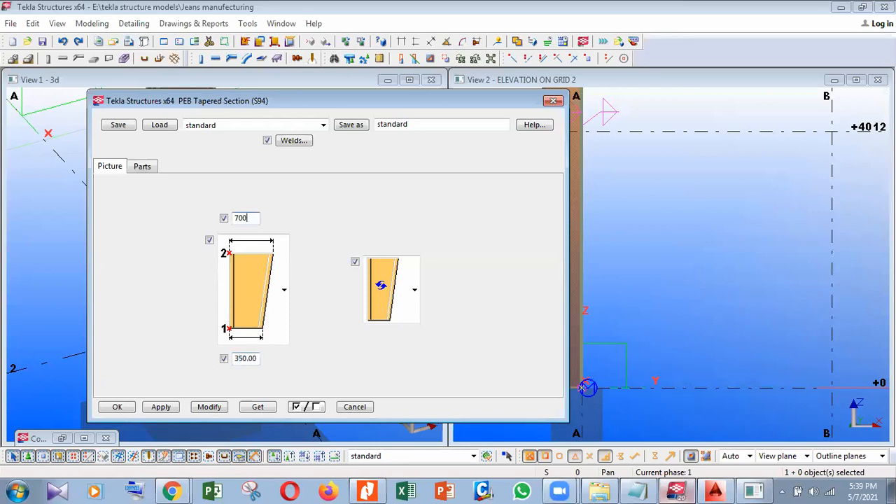
- Set the tapered section's web thickness to 8 and both the outer and inner flanges to 12 thick and 250 wide
left_click(144, 166)
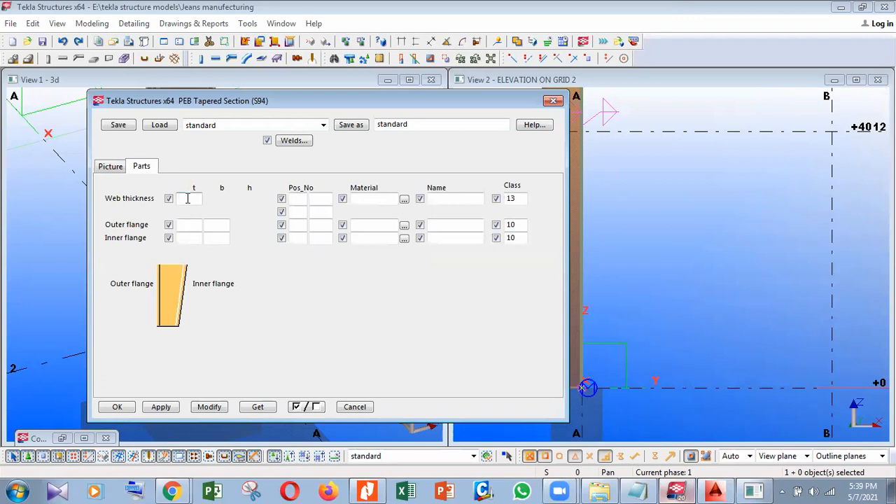
left_click(194, 224)
type("1212")
left_click(219, 223)
left_click(219, 241)
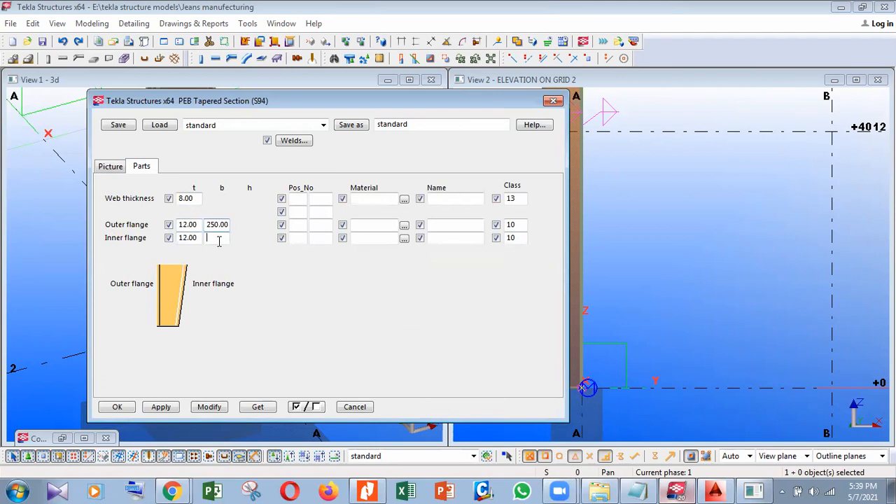
type("250")
- Apply the changed section properties to the tapered column on grid A and check its shape in the grid 2 elevation
left_click_drag(291, 101, 206, 107)
left_click(565, 232)
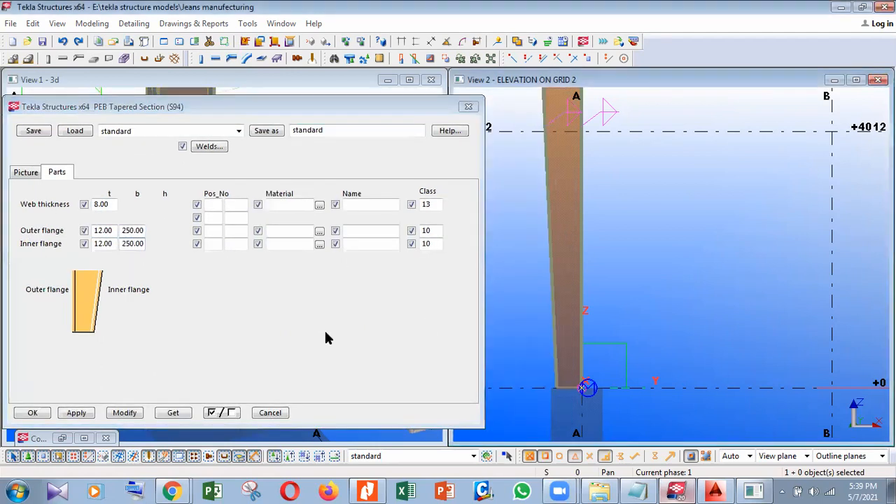
left_click(124, 413)
left_click(133, 414)
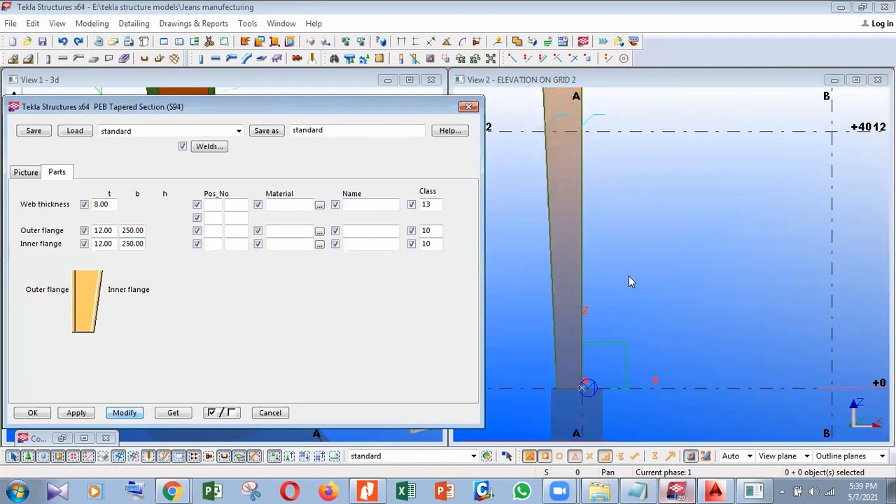
scroll(691, 322, "down", 2)
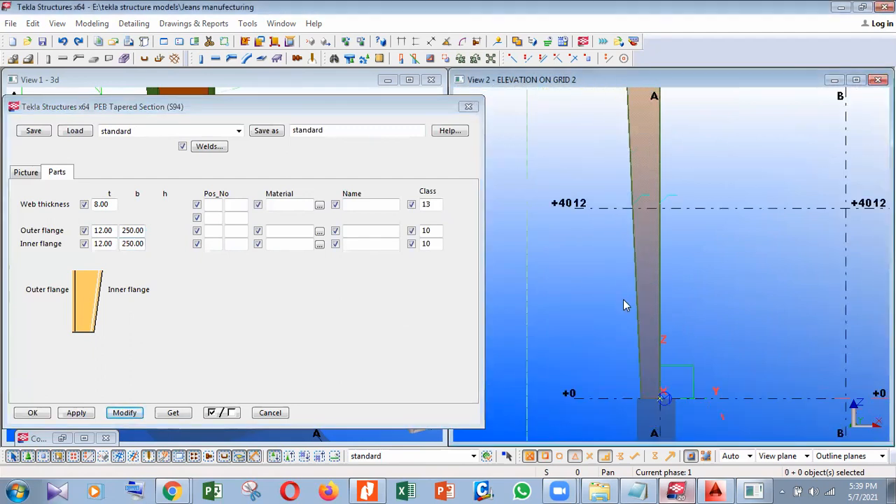
left_click(129, 412)
scroll(513, 226, "down", 2)
left_click(638, 212)
middle_click_drag(665, 298, 647, 304)
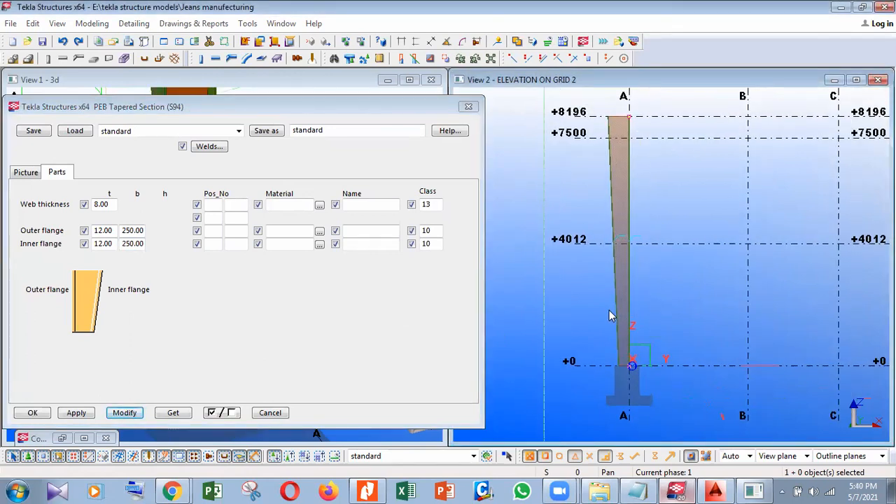
left_click(174, 143)
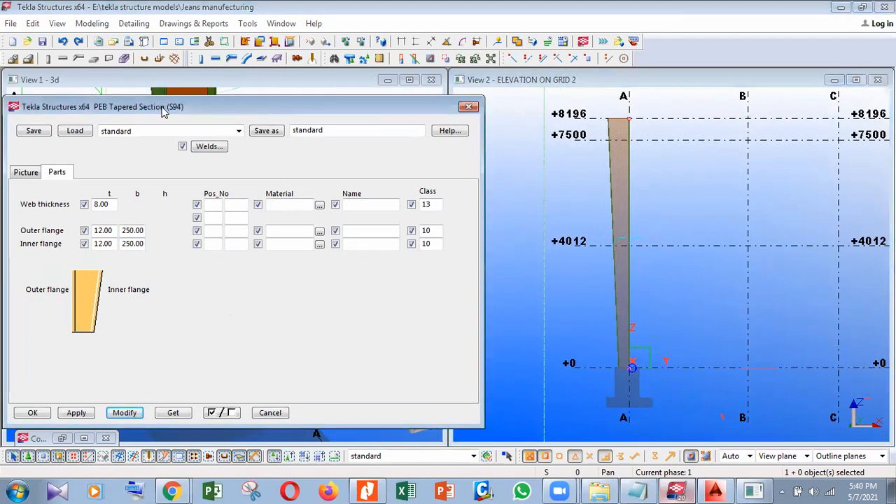
left_click_drag(169, 106, 248, 92)
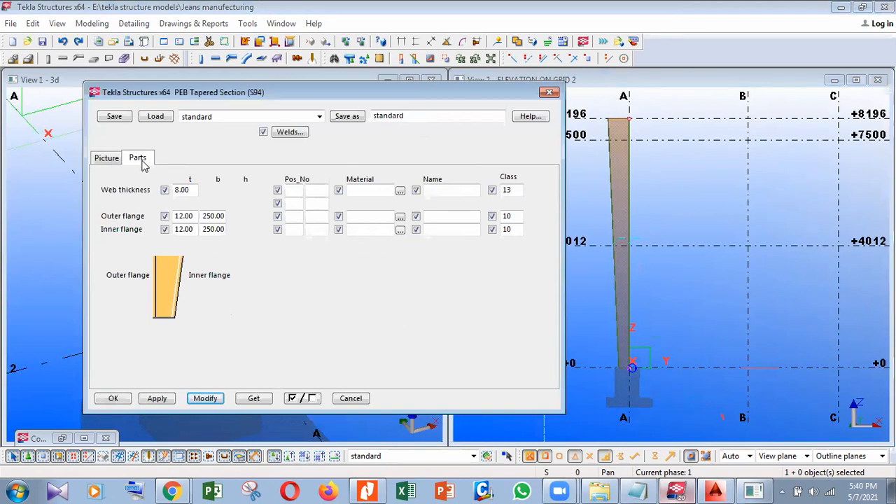
- Reverse the tapered section's orientation so its straight flange lies on grid A and its slope faces grid B, and apply the change
left_click(106, 159)
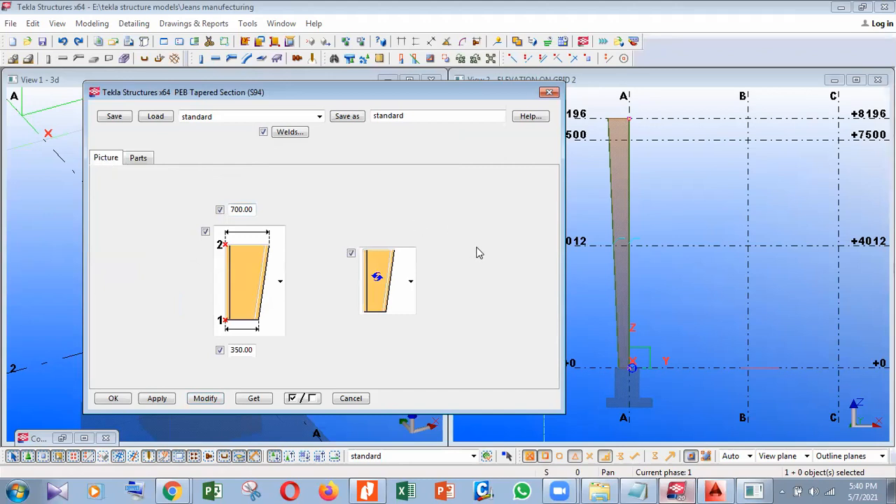
left_click(411, 282)
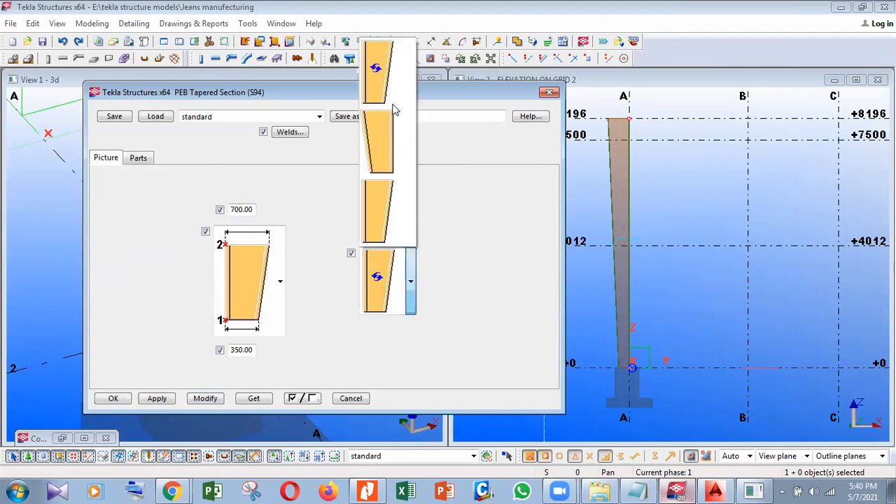
left_click(311, 340)
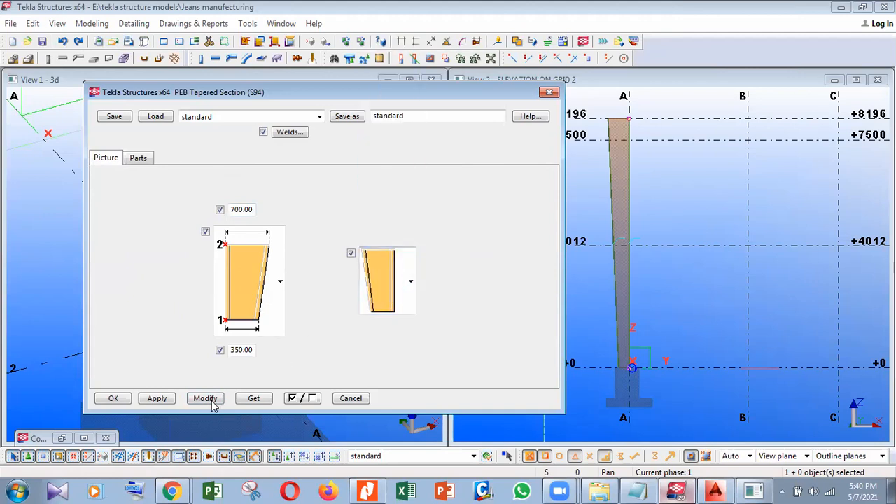
left_click(205, 398)
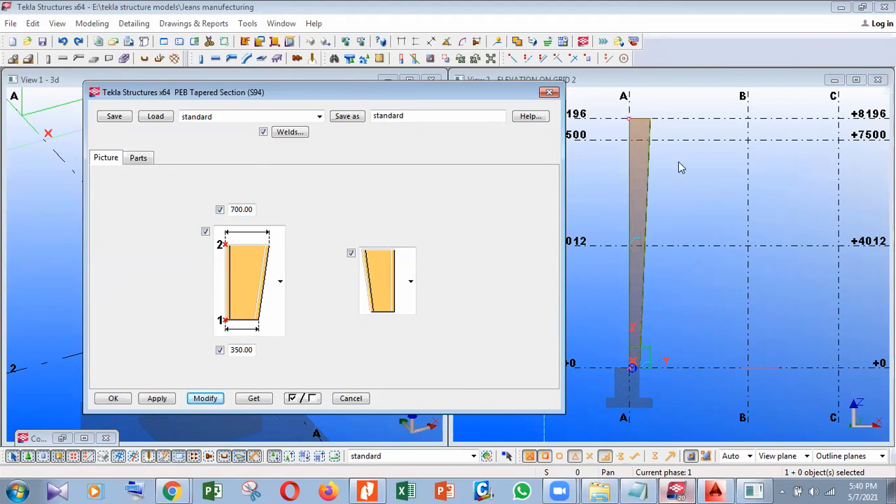
left_click(598, 219)
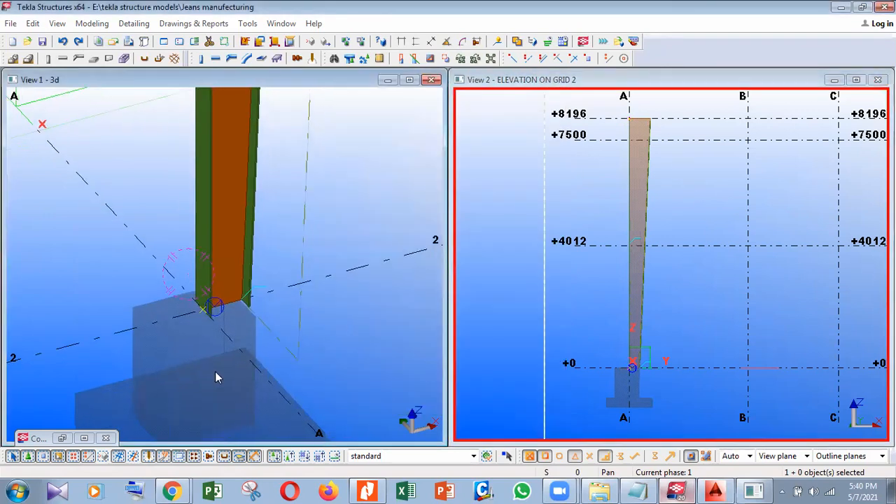
- Select the tapered column at its base in the grid 2 elevation and open the linear move settings for it
scroll(203, 378, "up", 5)
scroll(161, 343, "up", 2)
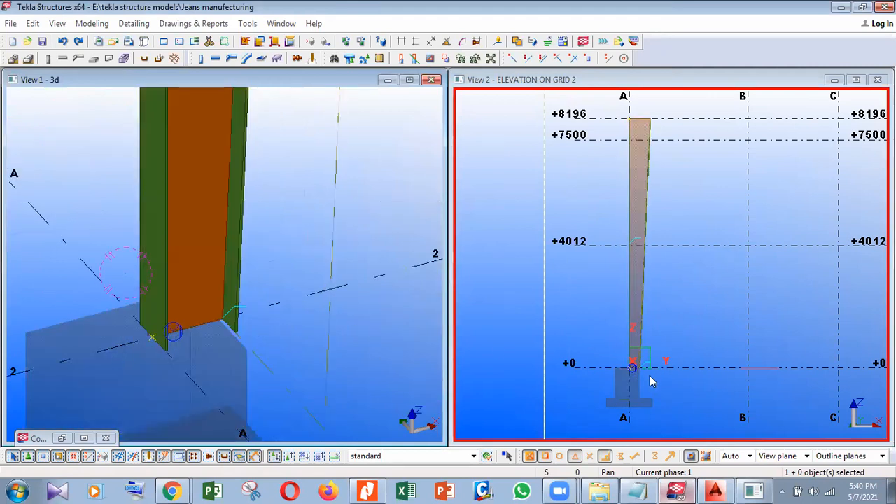
scroll(652, 376, "up", 4)
scroll(642, 343, "down", 3)
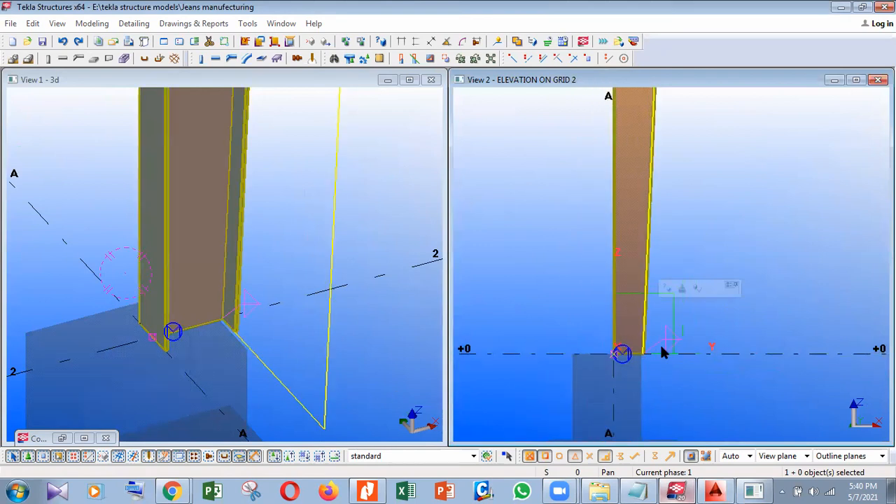
scroll(656, 355, "up", 3)
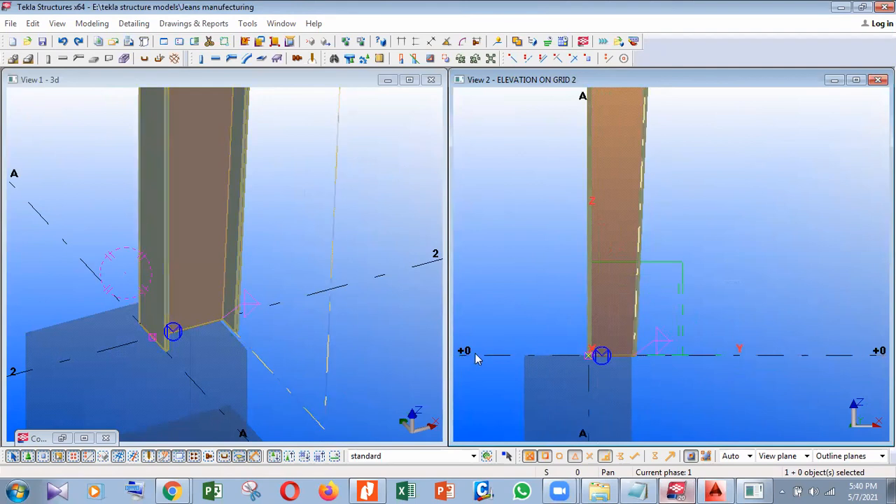
scroll(545, 364, "down", 1)
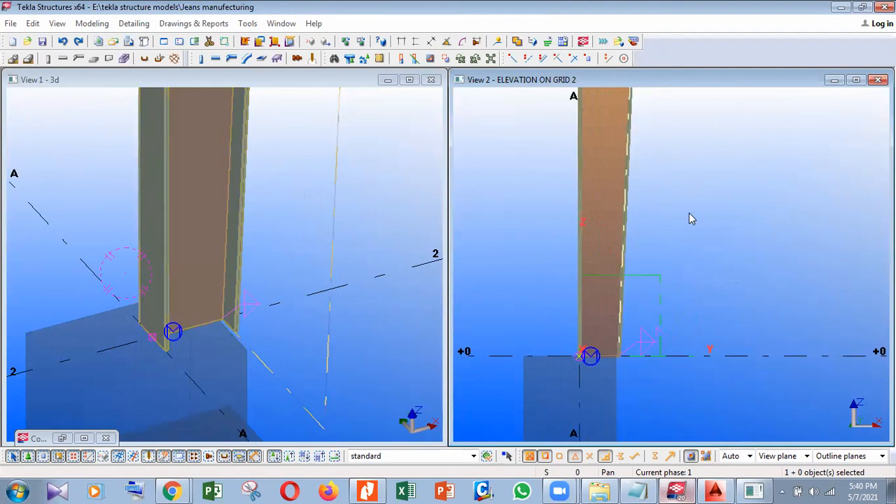
left_click(616, 192)
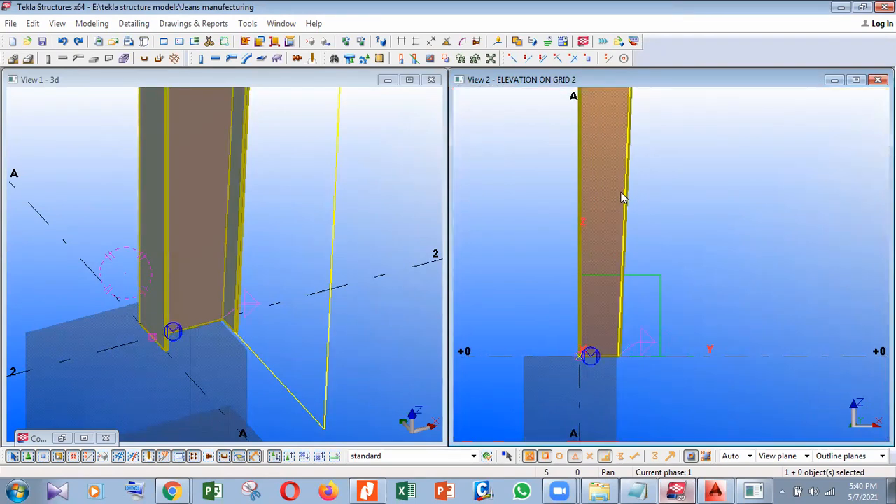
right_click(622, 199)
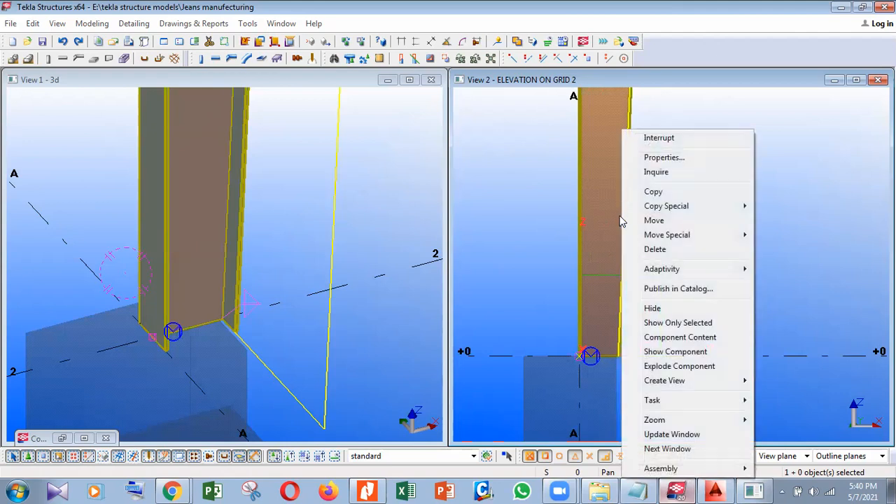
mouse_move(685, 237)
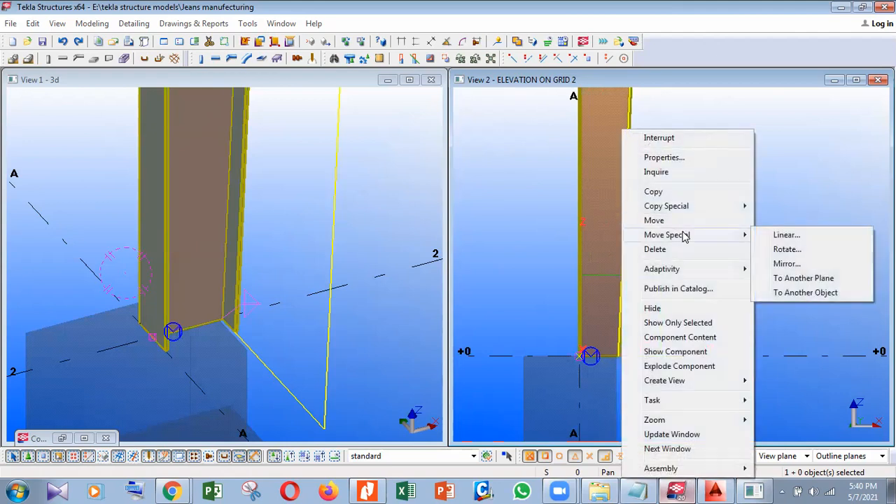
left_click(786, 235)
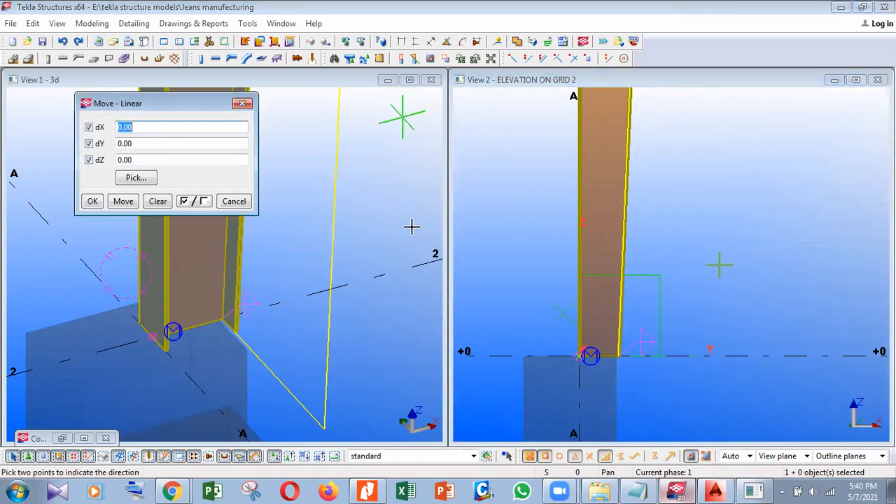
right_click(308, 242)
left_click(323, 249)
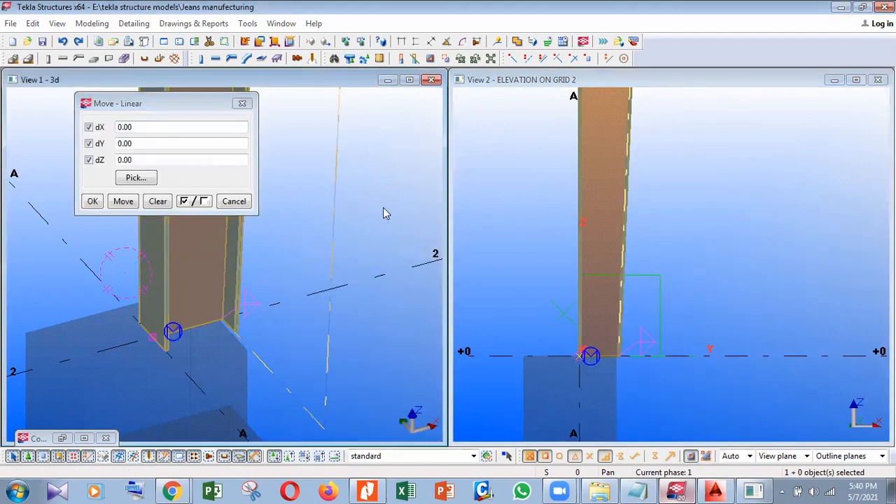
- Inspect the column's base in the enlarged 3D view, then tile the 3D and elevation views vertically
left_click(410, 80)
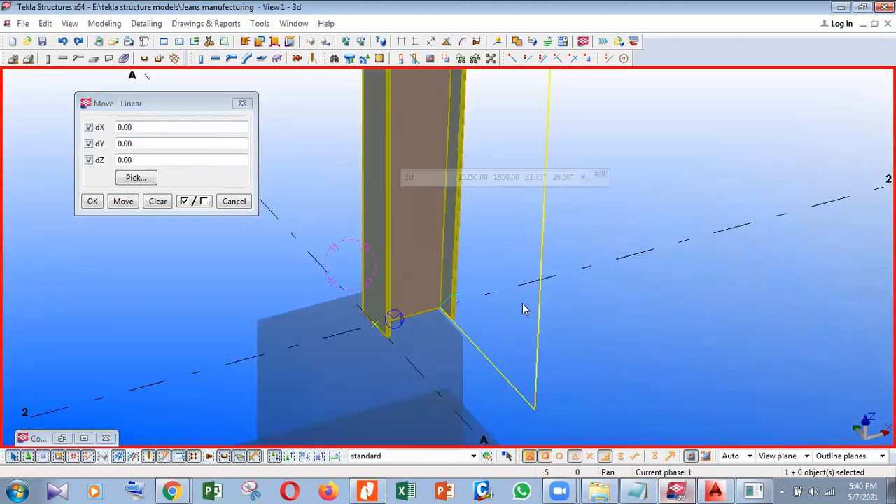
scroll(524, 304, "down", 8)
middle_click_drag(523, 304, 508, 303)
scroll(509, 303, "up", 5)
middle_click_drag(147, 336, 278, 339)
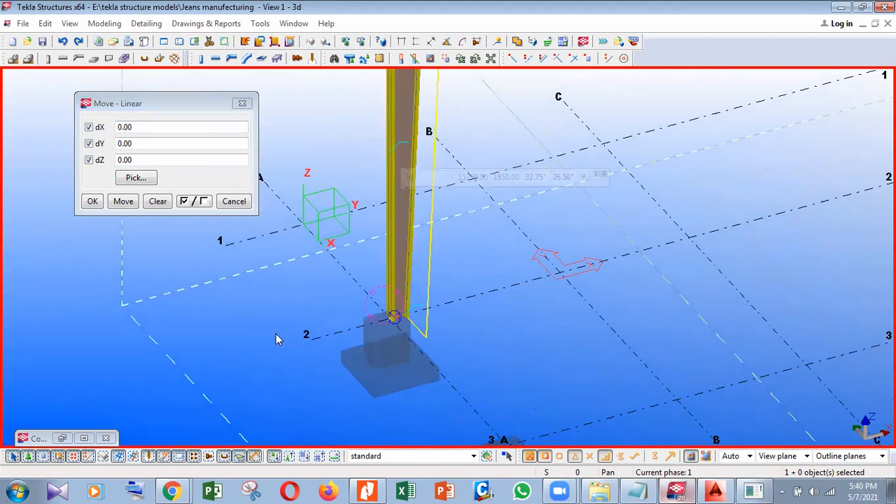
scroll(350, 331, "up", 4)
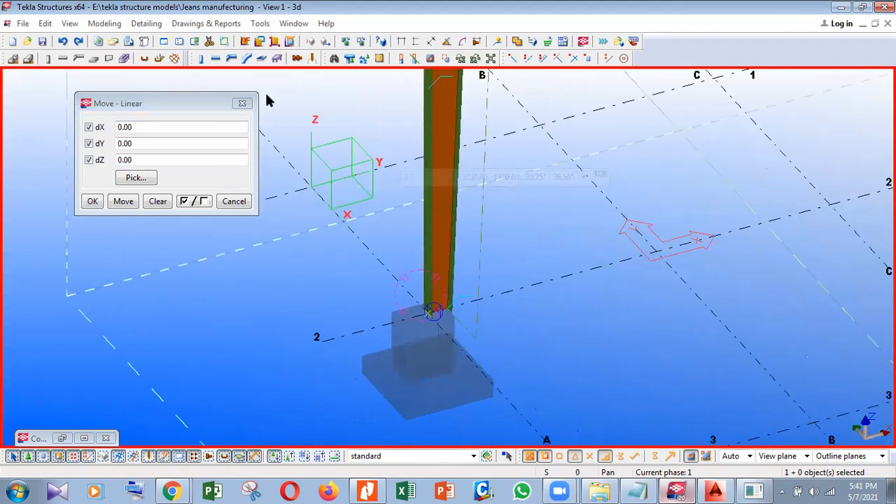
left_click(294, 23)
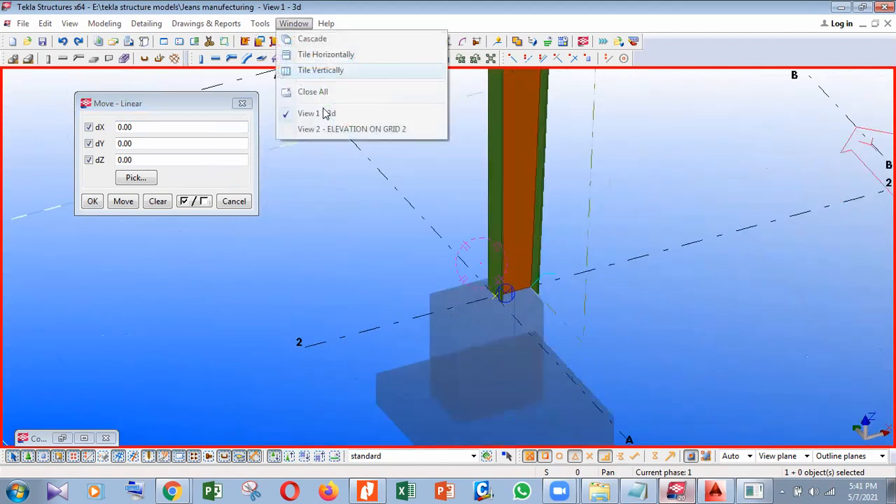
left_click(321, 70)
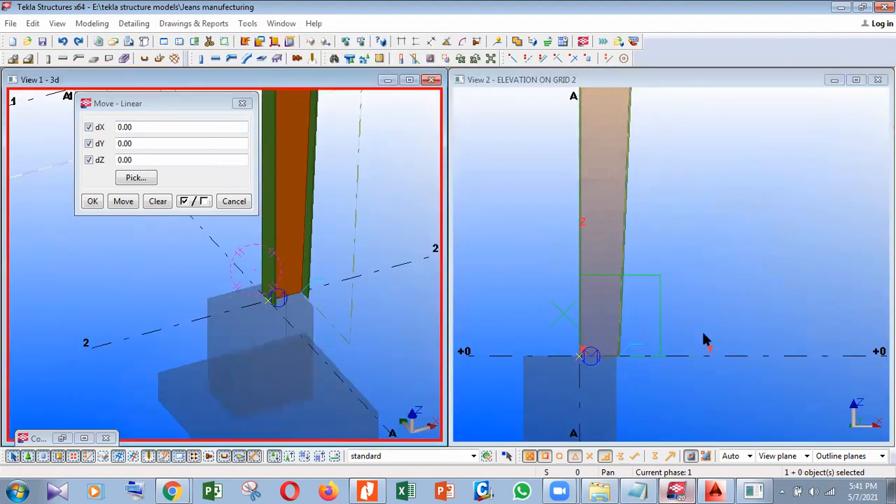
middle_click_drag(657, 332, 651, 313)
- Define a linear move of 175 mm in the negative X direction by picking a direction along the +0 level line
left_click(133, 178)
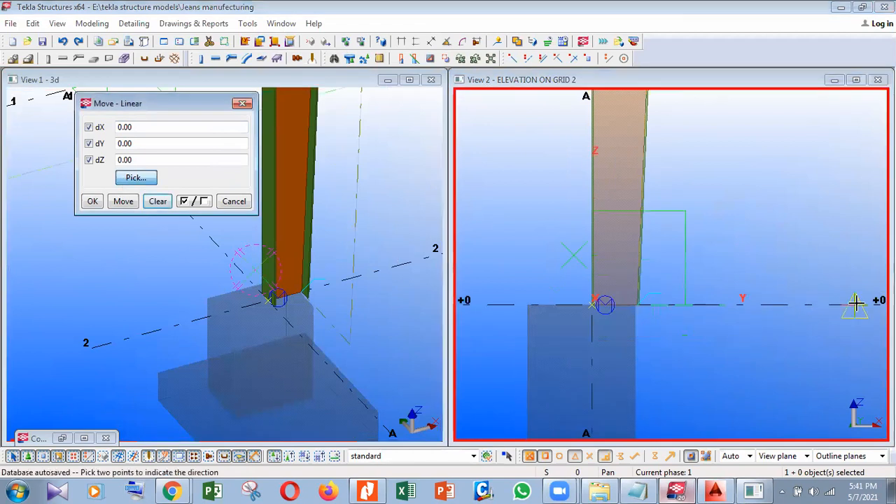
left_click(690, 309)
mouse_move(690, 310)
middle_mouse_down()
mouse_move(648, 298)
mouse_move(686, 297)
middle_mouse_up()
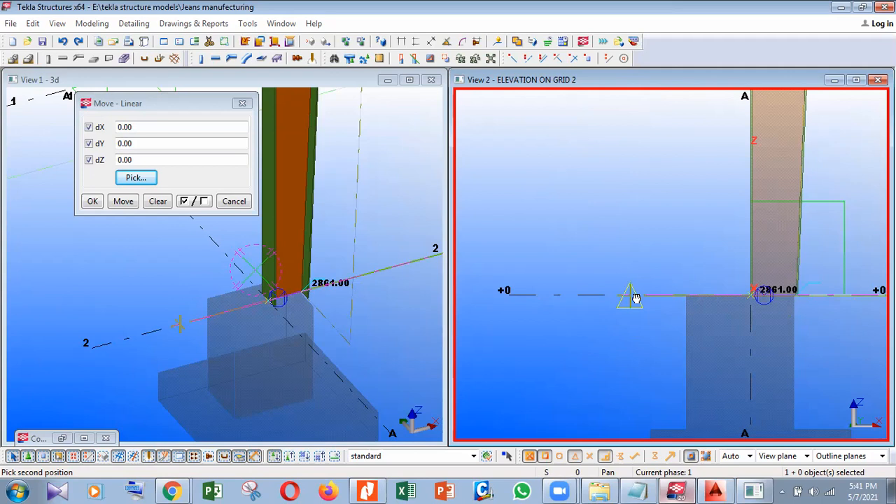
type("1")
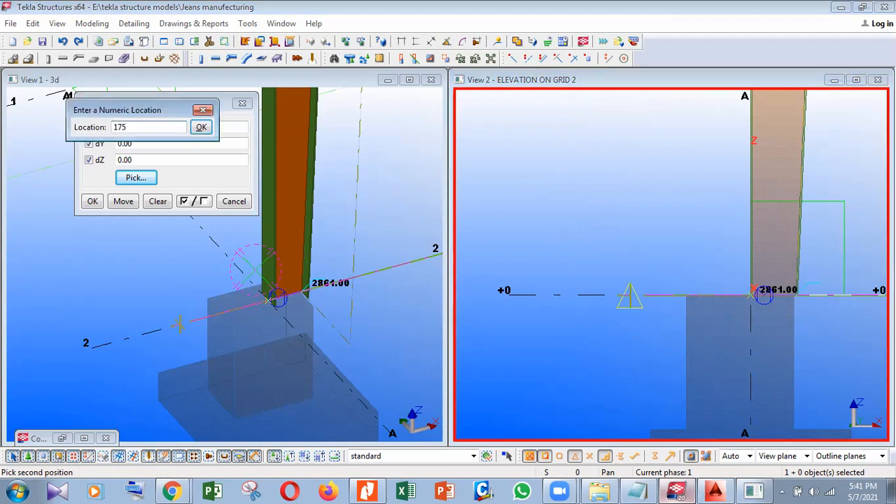
type("75")
key("Return")
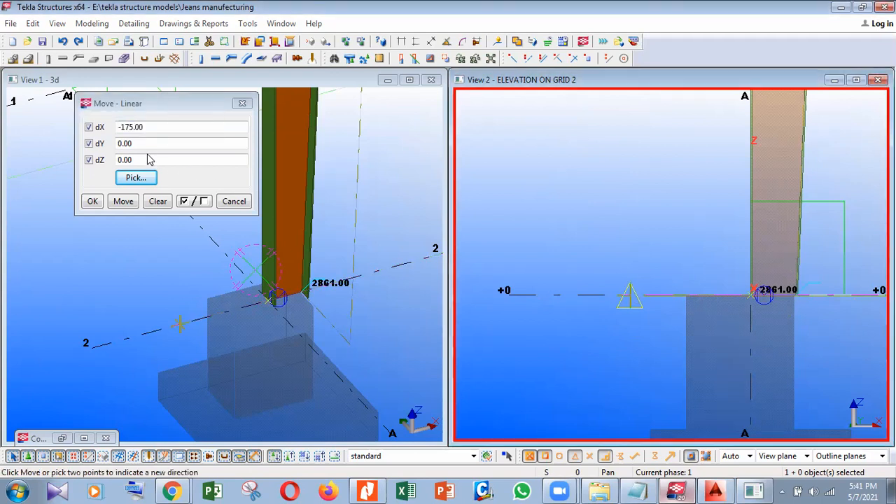
left_click(123, 203)
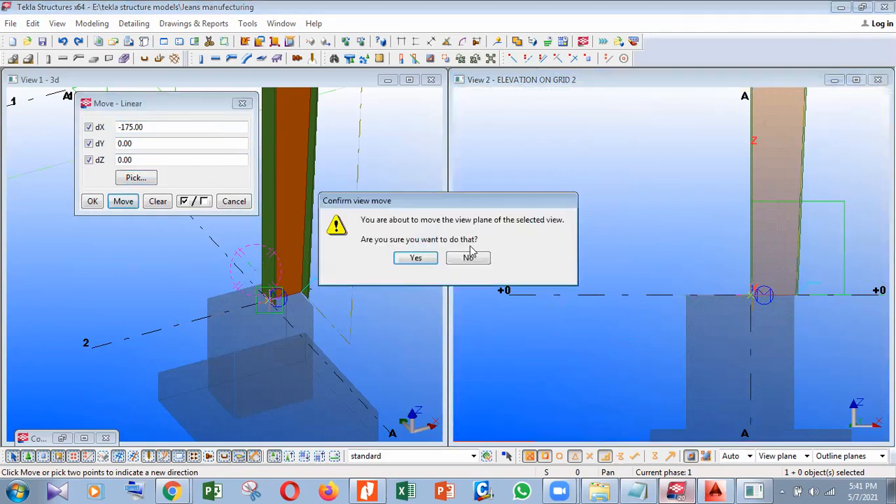
left_click(469, 255)
right_click(492, 168)
left_click(557, 152)
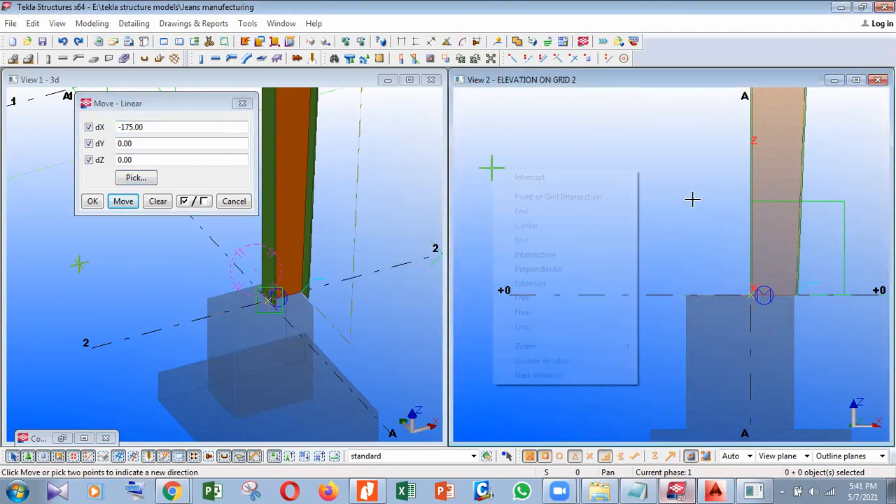
right_click(663, 151)
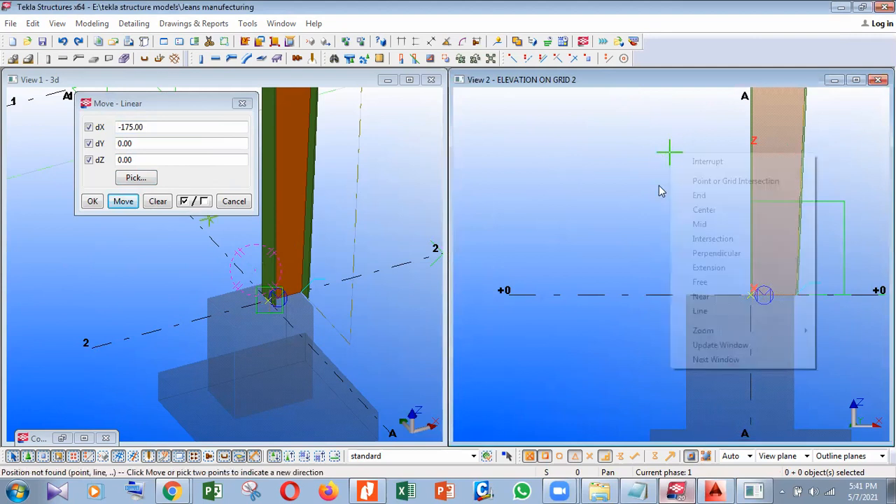
- Select the tapered column and apply the linear move with dX set to -175
left_click(805, 156)
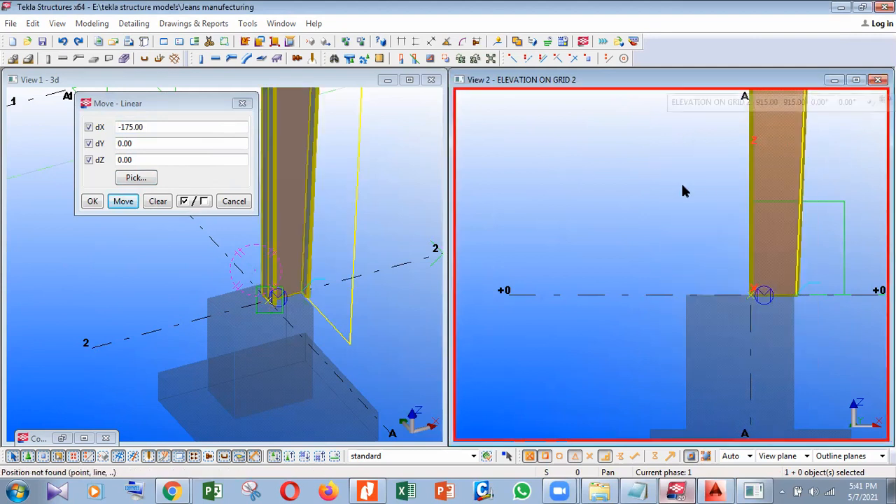
left_click(553, 271)
scroll(553, 271, "down", 4)
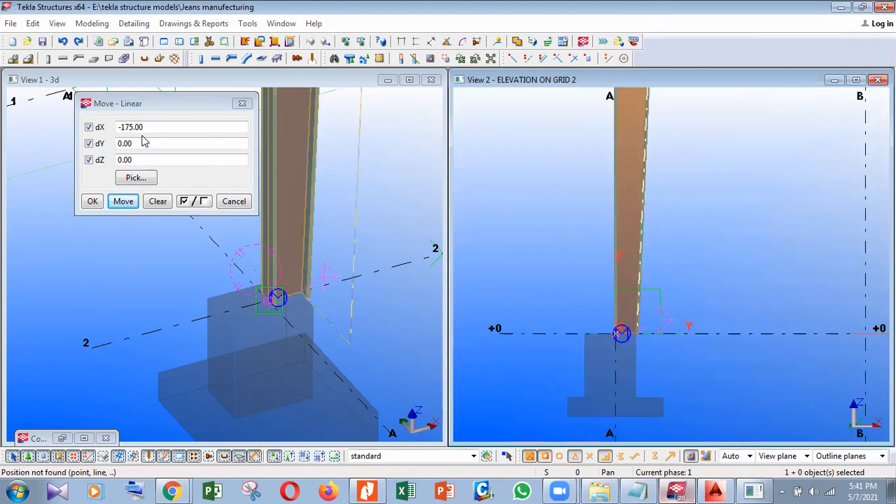
middle_click_drag(669, 243, 667, 281)
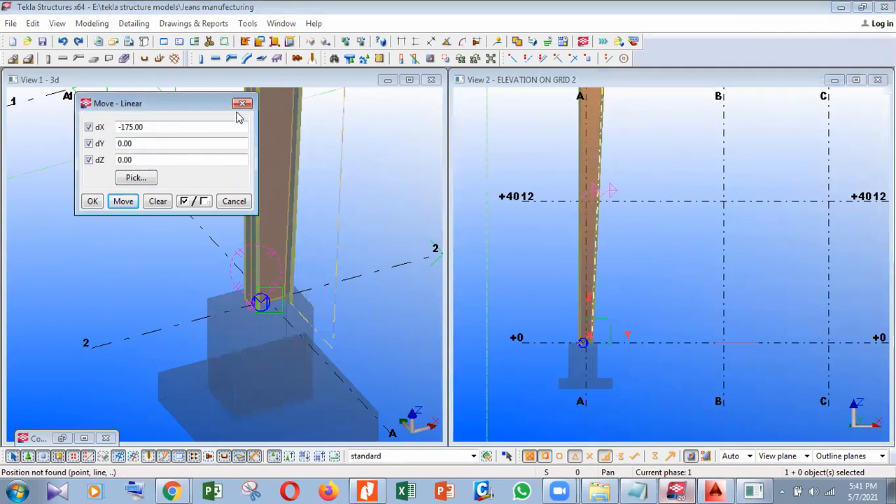
- Check the moved column's position over the concrete column and along grid A in both views, closing the linear move settings
scroll(594, 338, "up", 5)
middle_click_drag(512, 279, 572, 254)
scroll(682, 272, "down", 3)
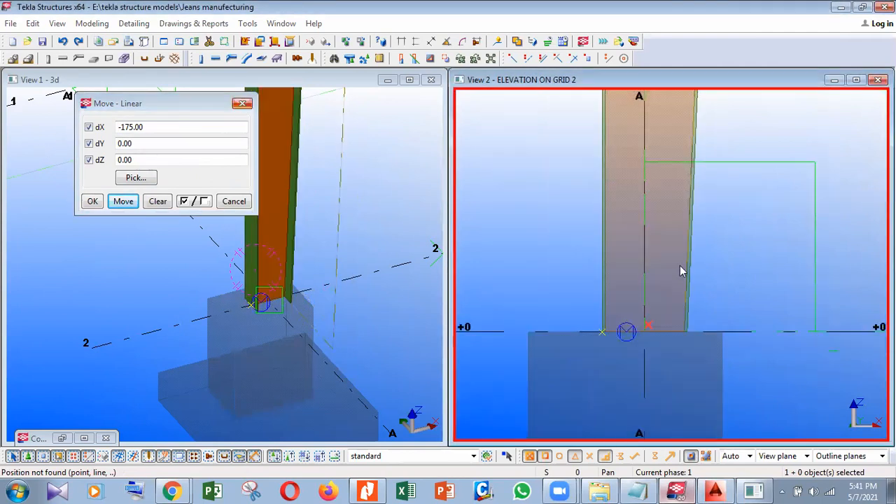
scroll(329, 308, "down", 2)
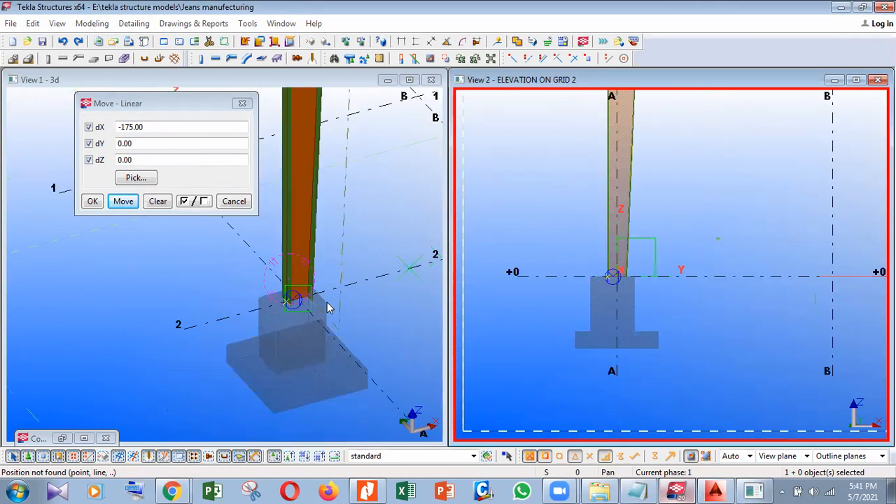
scroll(359, 299, "down", 8)
mouse_move(358, 299)
middle_mouse_down()
mouse_move(349, 281)
mouse_move(363, 312)
middle_mouse_up()
scroll(361, 290, "up", 7)
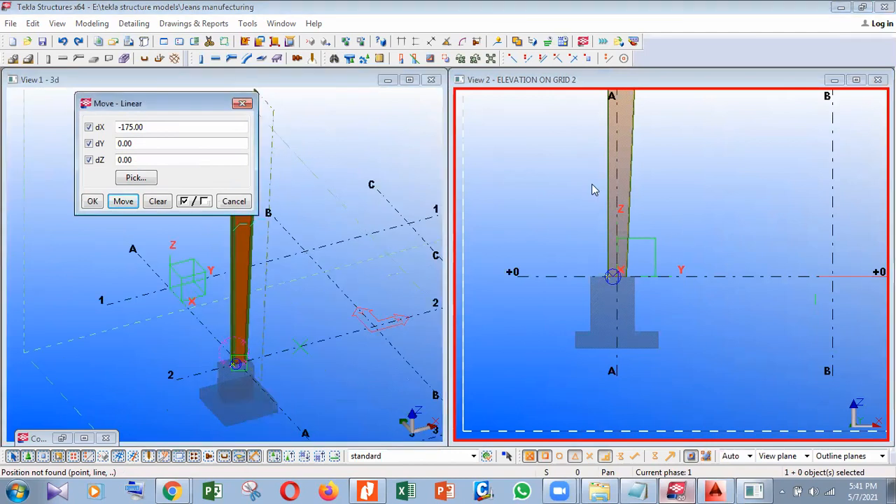
key("Escape")
middle_click_drag(651, 282, 674, 187)
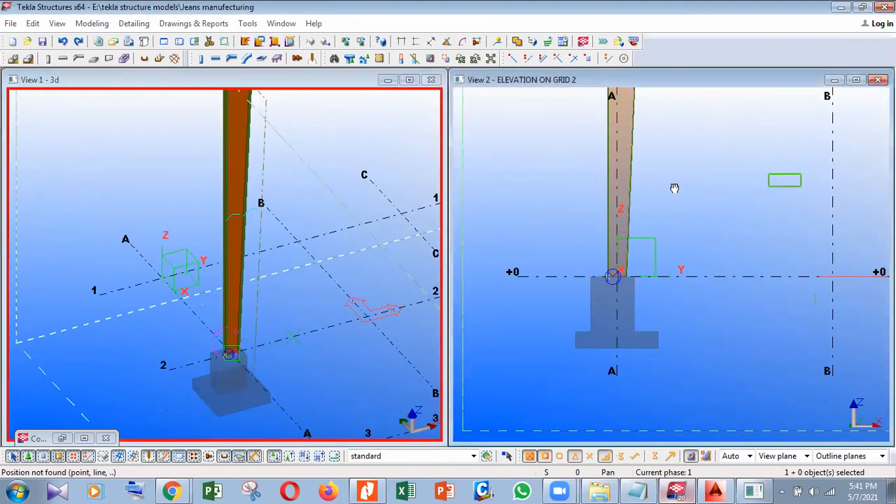
scroll(613, 264, "up", 1)
scroll(620, 280, "down", 1)
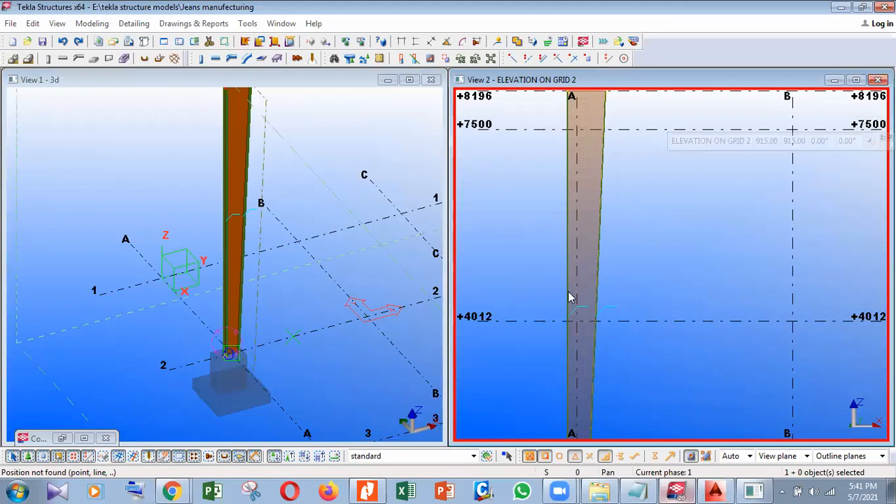
scroll(581, 238, "up", 10)
scroll(578, 196, "down", 1)
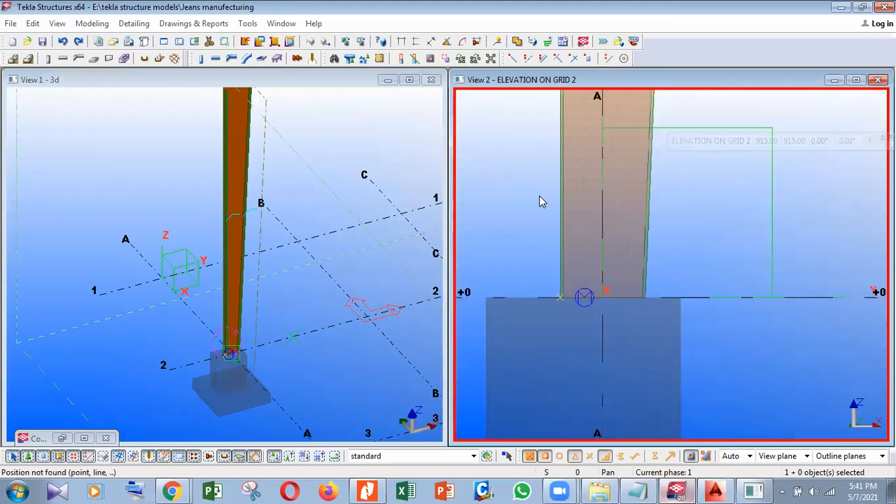
- Check the tapered column's top end at the +8196 level and its full height in the grid 2 elevation view
scroll(598, 192, "down", 4)
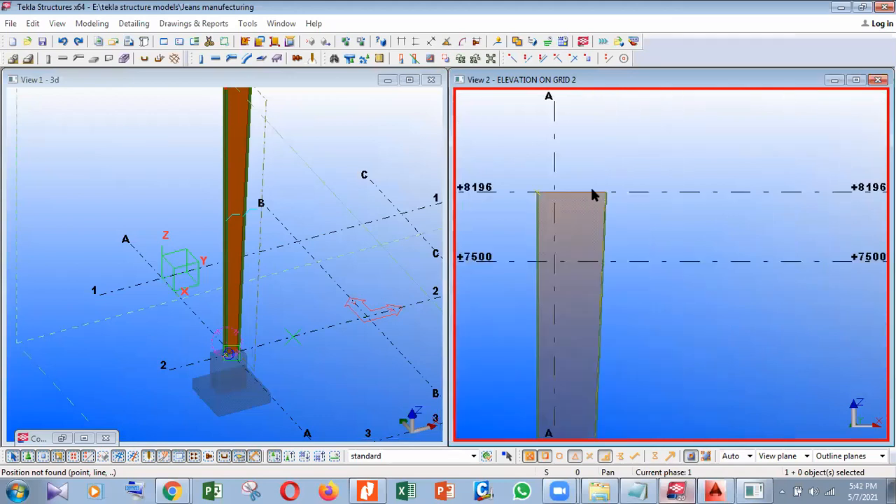
middle_click_drag(586, 191, 617, 180)
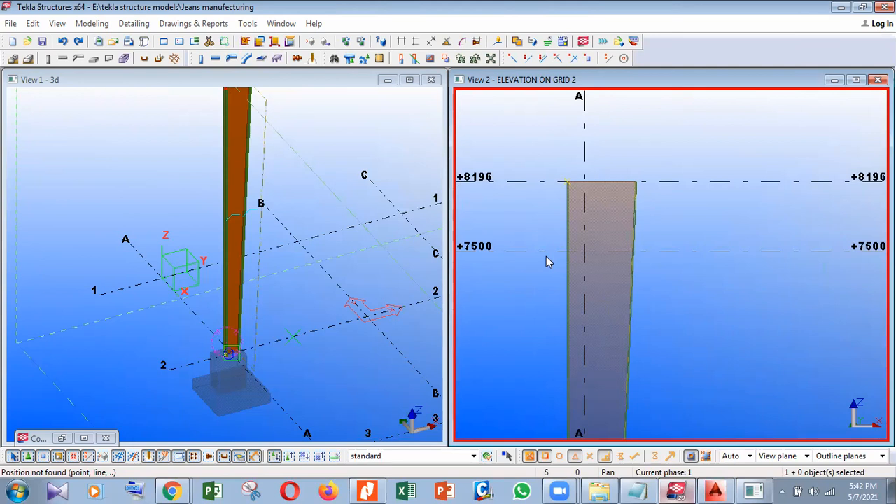
scroll(622, 260, "down", 5)
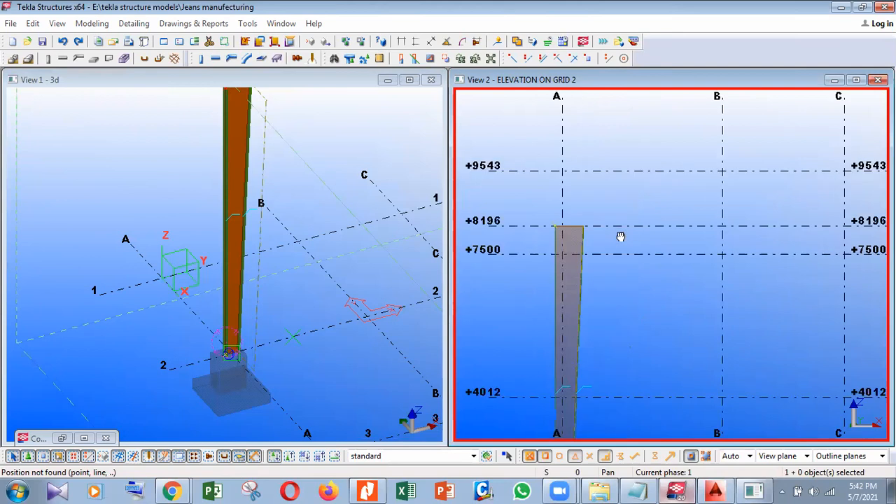
scroll(620, 236, "down", 3)
middle_click_drag(626, 338, 603, 292)
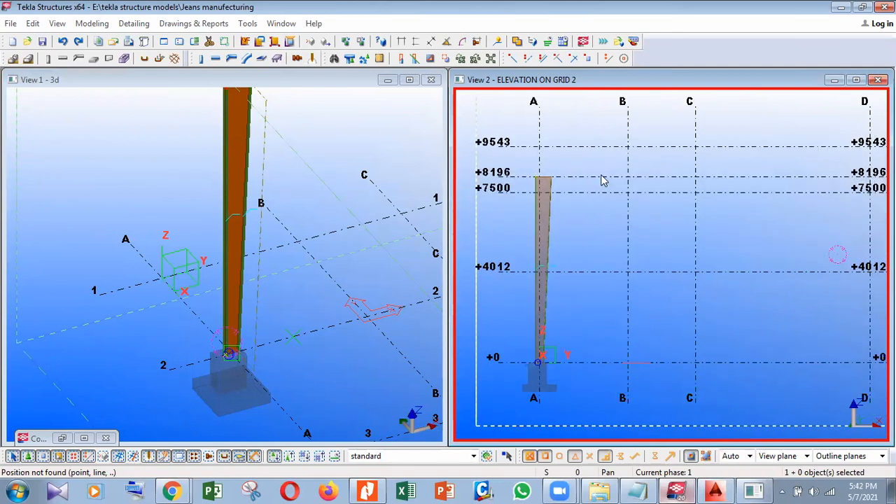
middle_click_drag(630, 95, 621, 120)
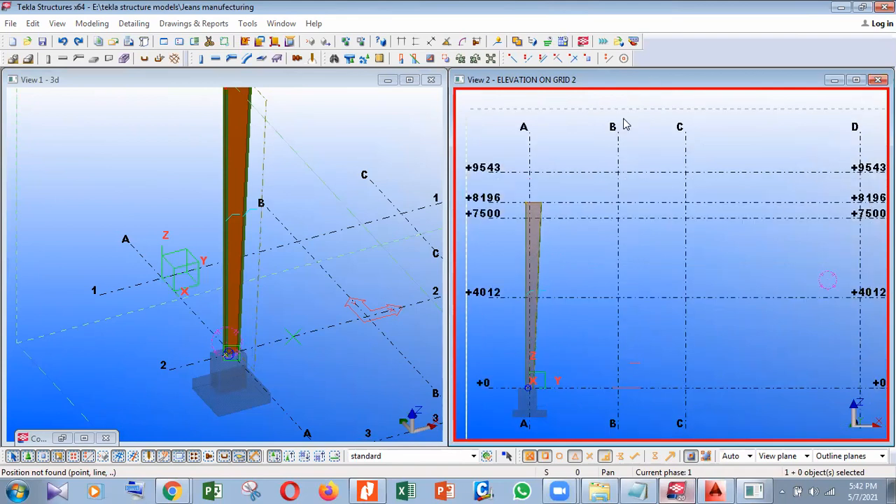
- Maximize the grid 2 elevation view and frame all grid lines from A to F
left_click_drag(693, 80, 467, 119)
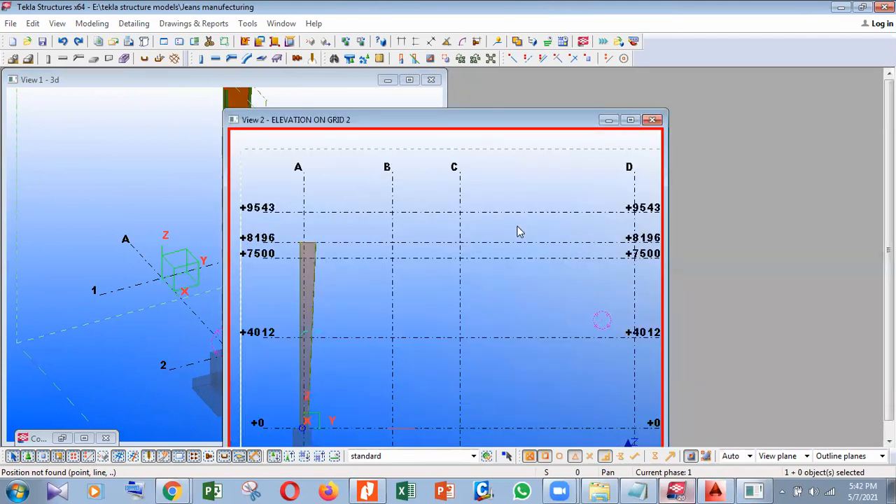
scroll(519, 231, "down", 1)
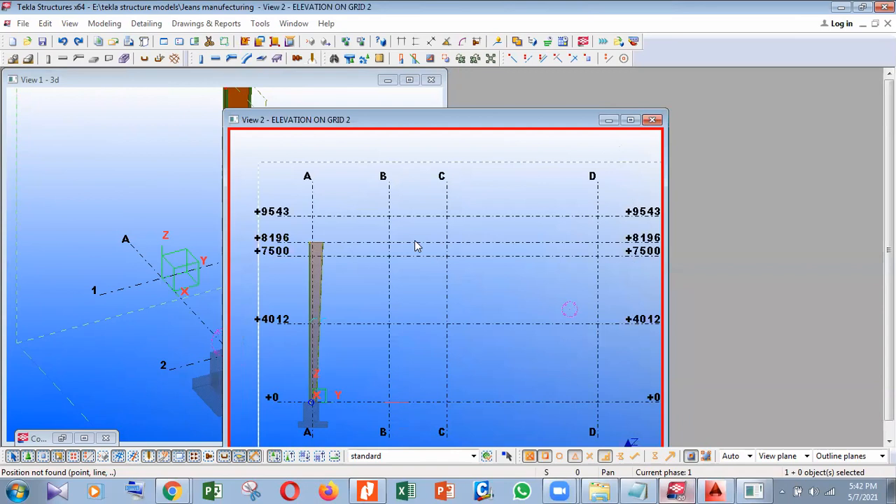
double_click(413, 120)
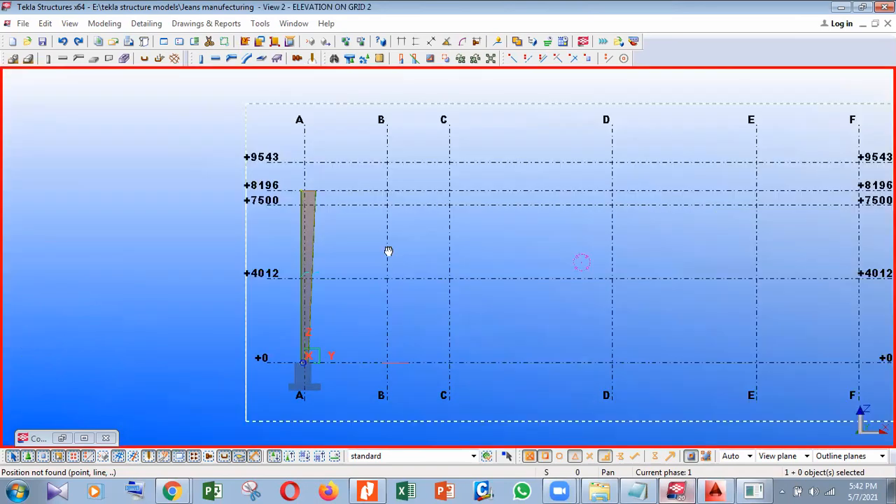
middle_click_drag(492, 213, 384, 221)
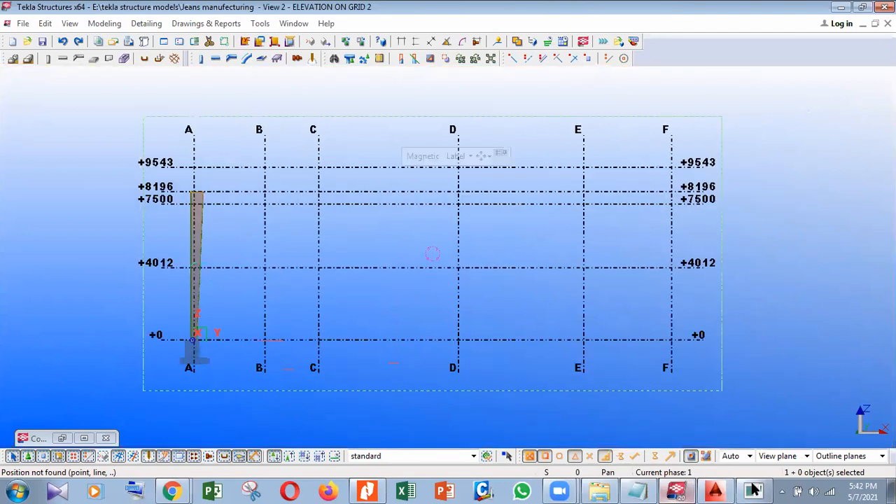
left_click(433, 231)
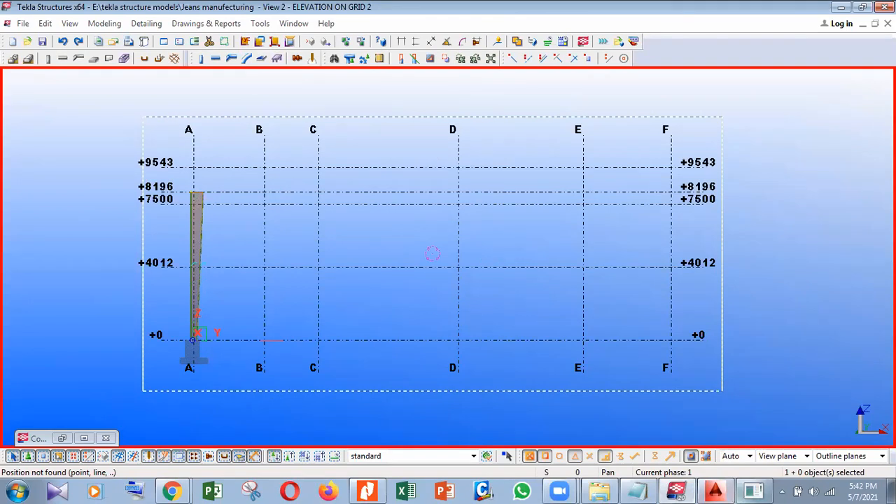
- Switch to the AutoCAD drawing and locate the rafter layout plan among the frame sections
key("alt+Tab")
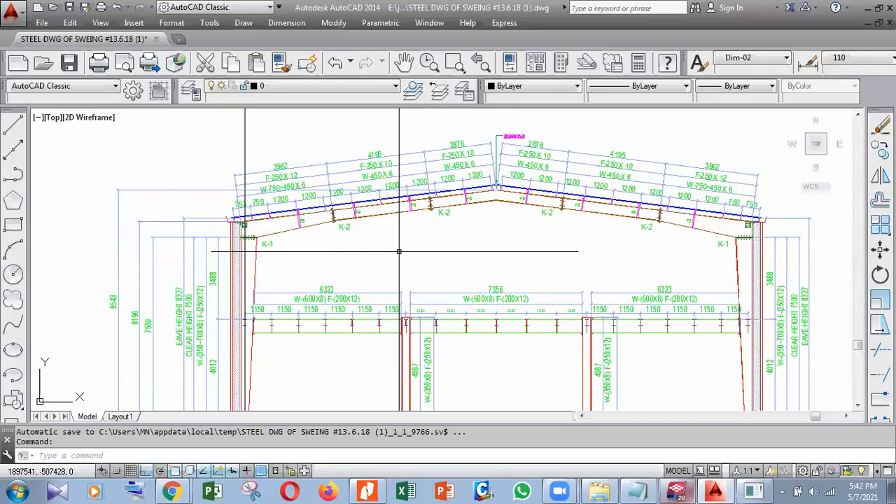
scroll(403, 251, "down", 4)
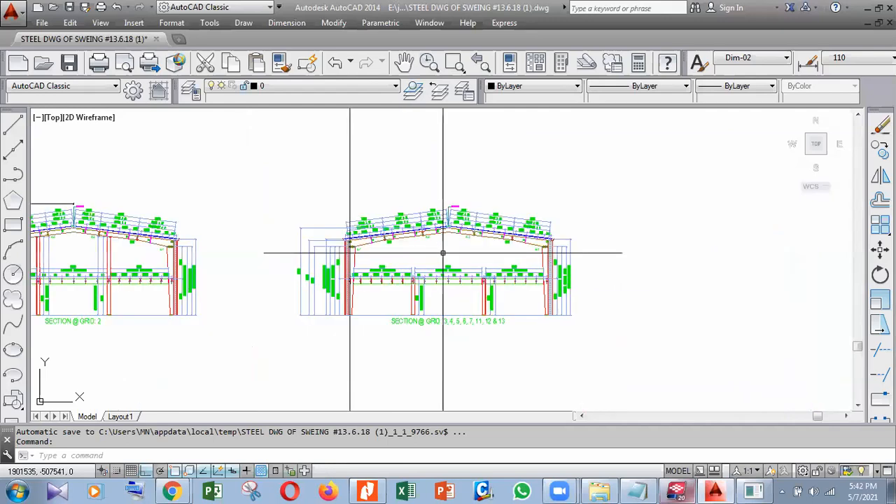
scroll(443, 253, "down", 5)
scroll(247, 254, "up", 8)
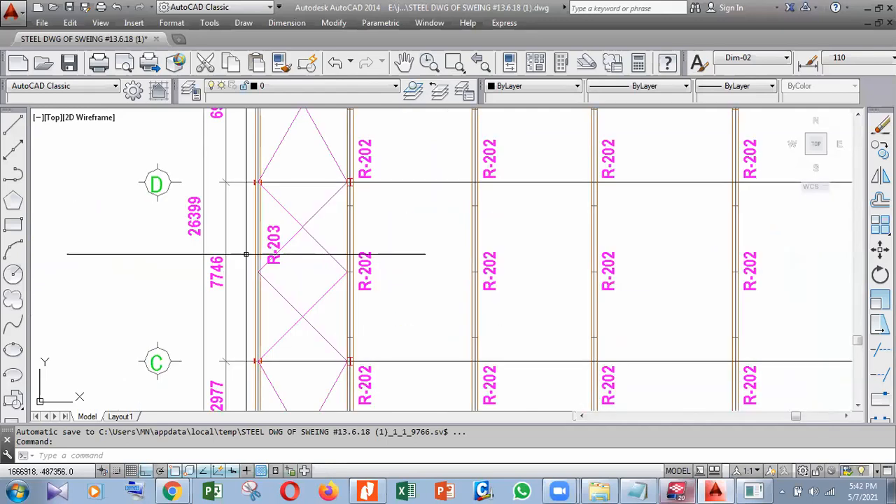
left_click(246, 254)
scroll(250, 273, "down", 6)
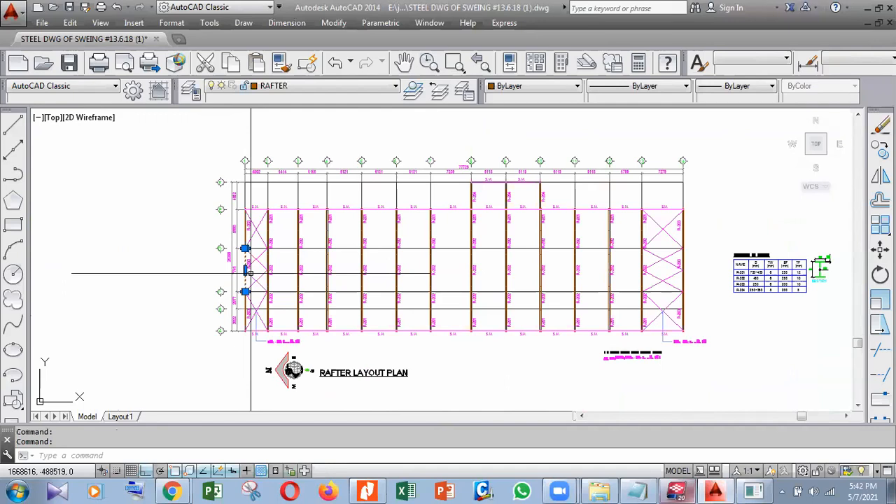
middle_click_drag(359, 261, 360, 264)
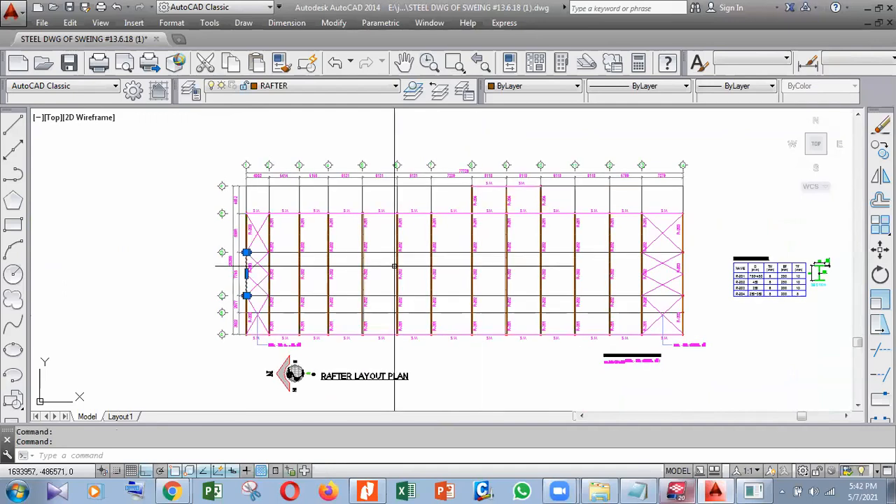
key("Escape")
scroll(249, 324, "up", 2)
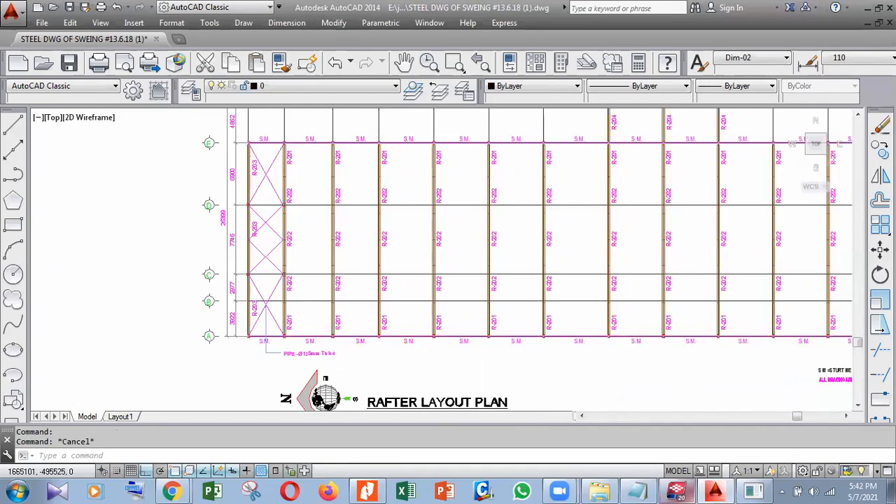
- Examine the rafter layout plan for the grid spacings and the extent of the rafters between the lettered grids
scroll(225, 306, "up", 2)
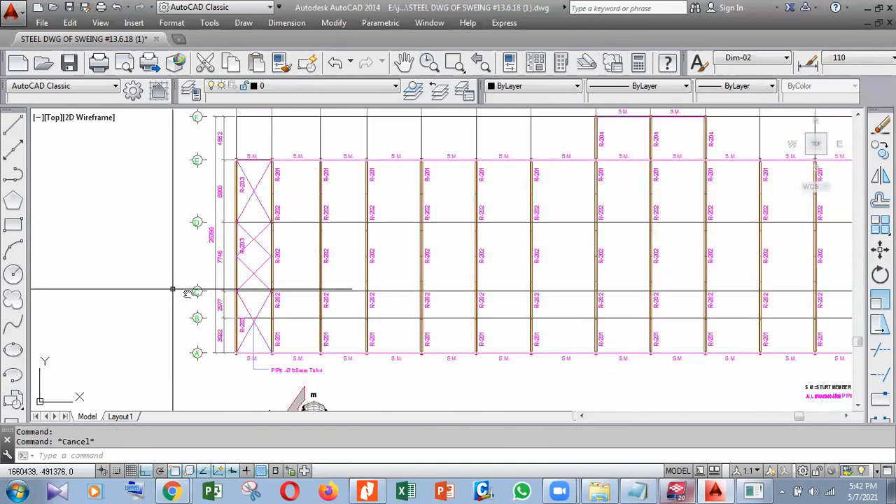
scroll(172, 289, "up", 2)
scroll(189, 296, "down", 2)
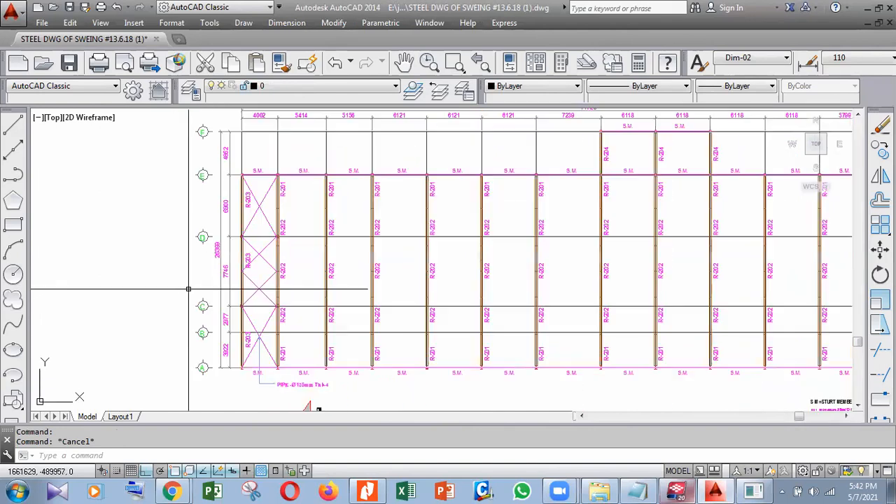
scroll(230, 285, "up", 2)
scroll(233, 276, "down", 2)
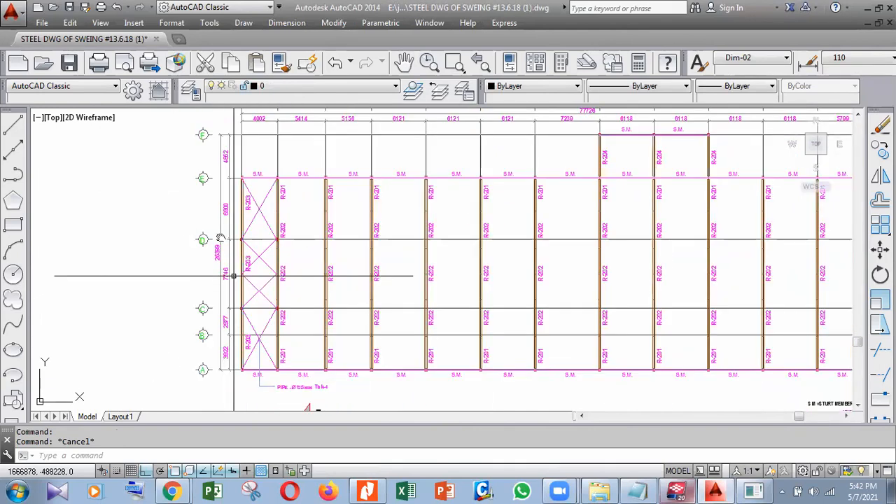
middle_click_drag(233, 275, 217, 313)
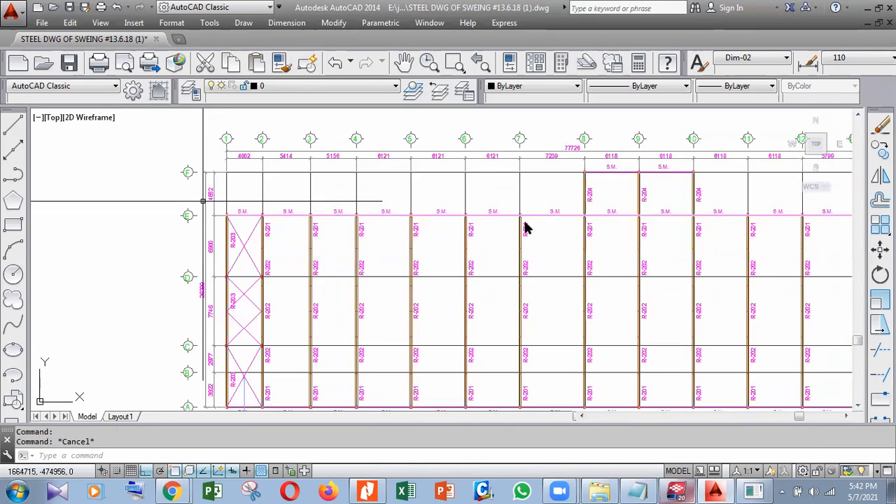
scroll(527, 227, "up", 2)
scroll(527, 224, "down", 4)
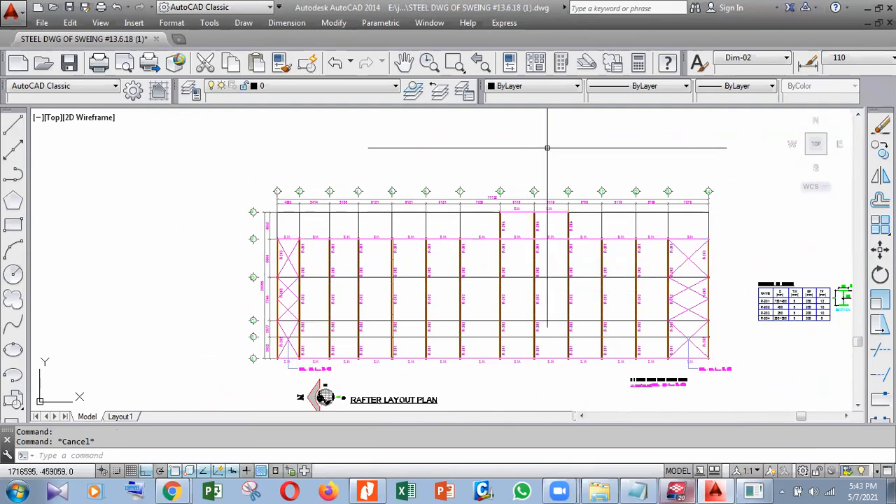
scroll(544, 200, "up", 2)
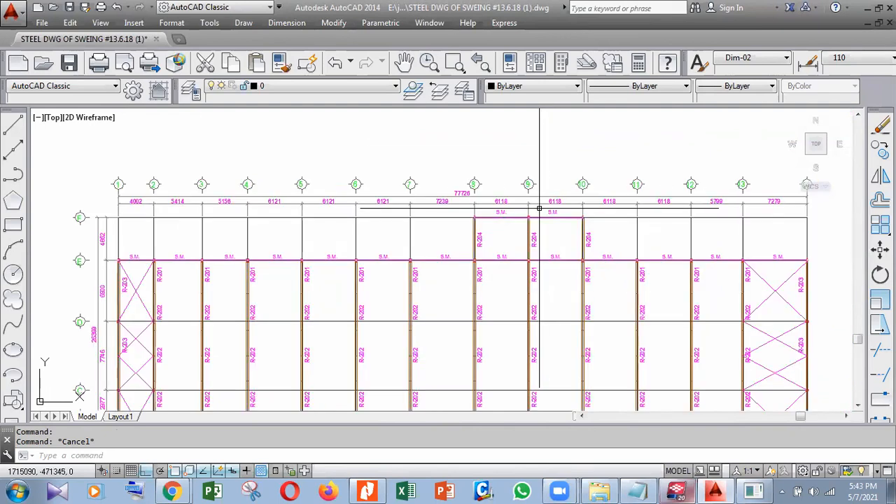
middle_click_drag(539, 208, 577, 181)
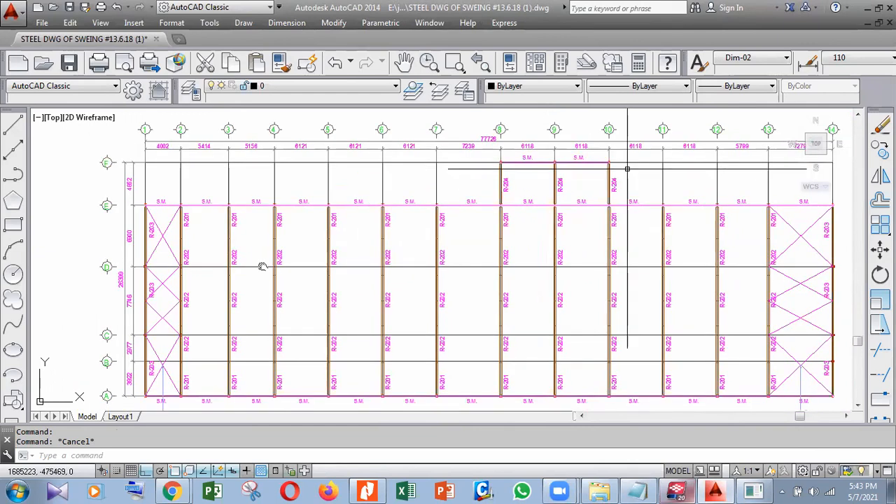
middle_click_drag(262, 266, 374, 250)
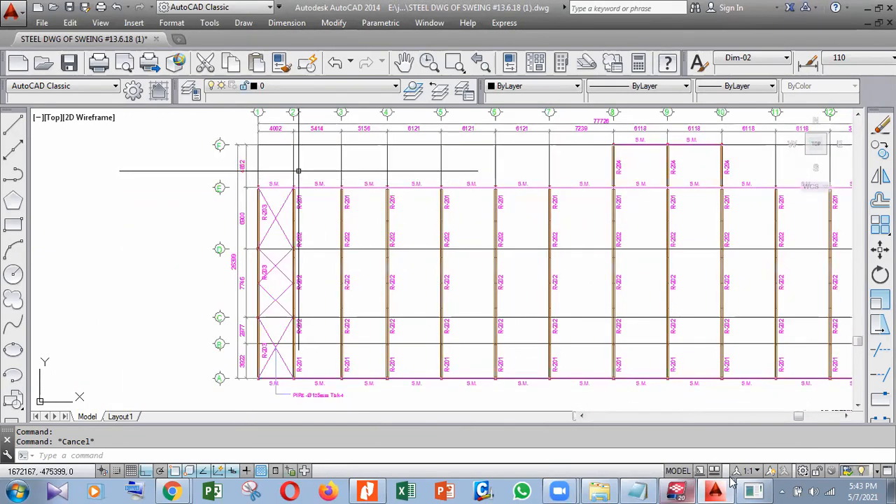
- Switch back to Tekla Structures and add a construction line along the +9543 level from grid A to grid E
left_click(675, 490)
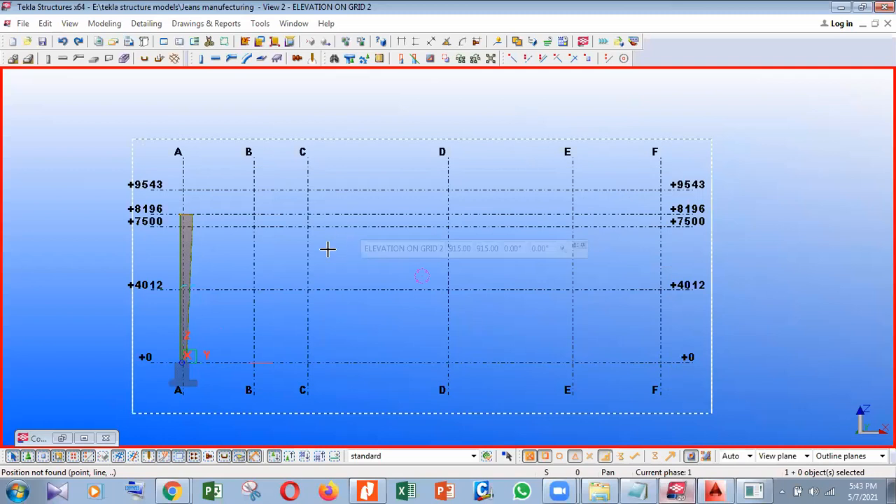
left_click(181, 195)
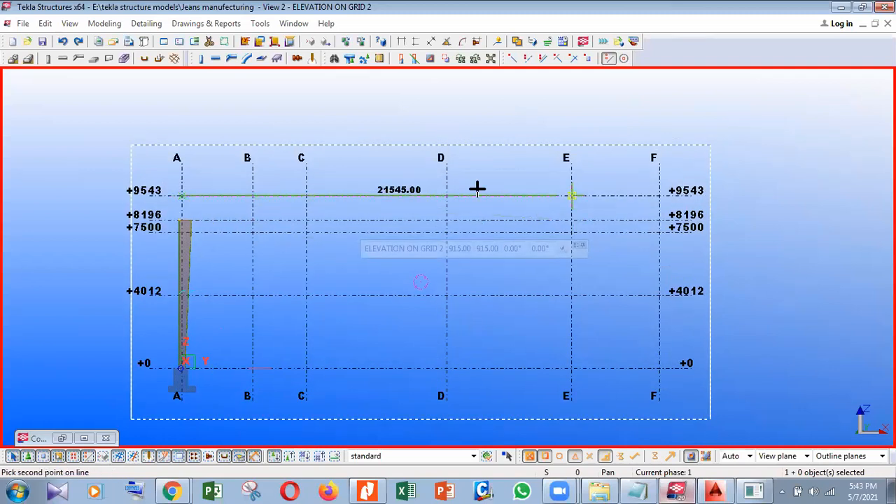
left_click(478, 190)
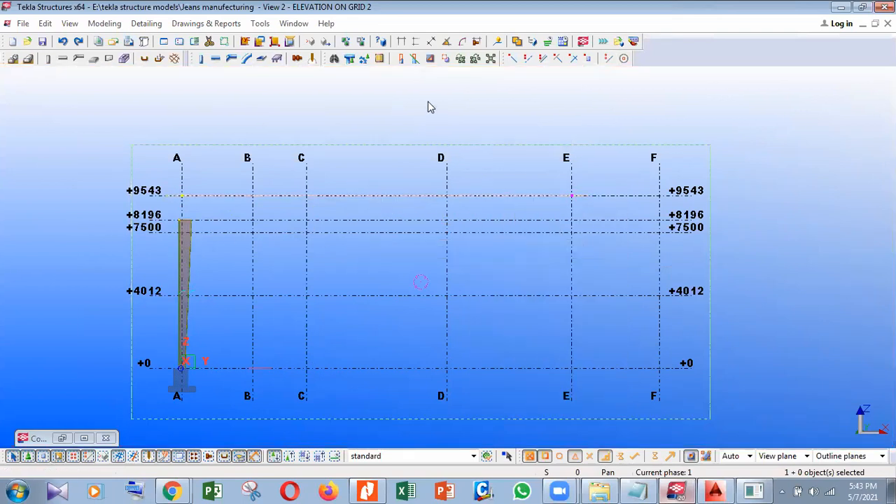
- Add a sloped construction line from the grid A intersection at +8196 to the midpoint of the +9543 construction line
left_click(607, 59)
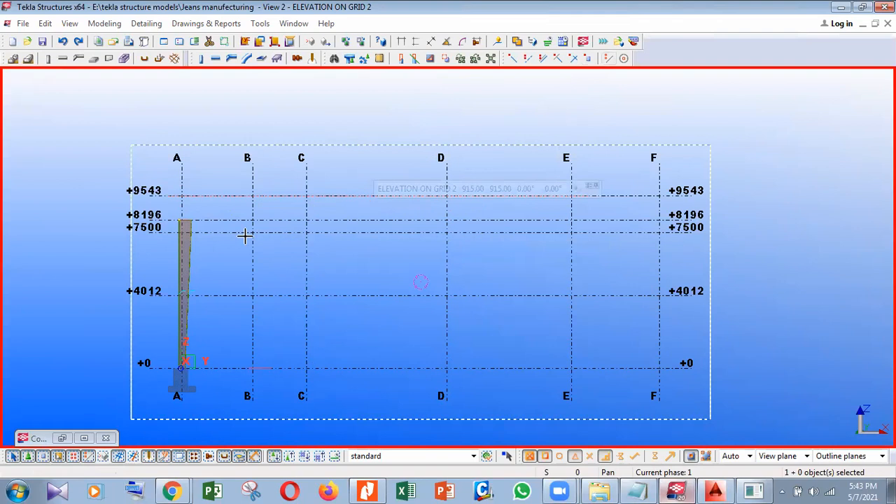
scroll(250, 266, "up", 1)
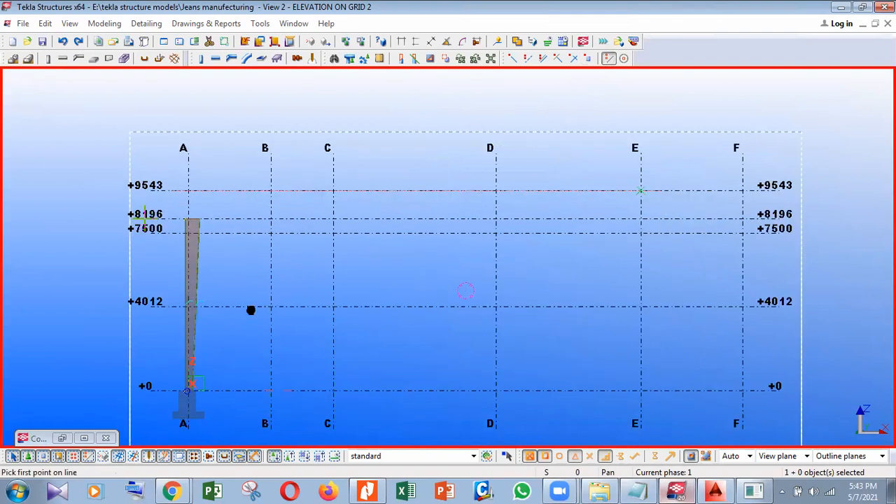
scroll(232, 288, "up", 1)
scroll(232, 283, "up", 5)
left_click(231, 277)
scroll(245, 334, "down", 6)
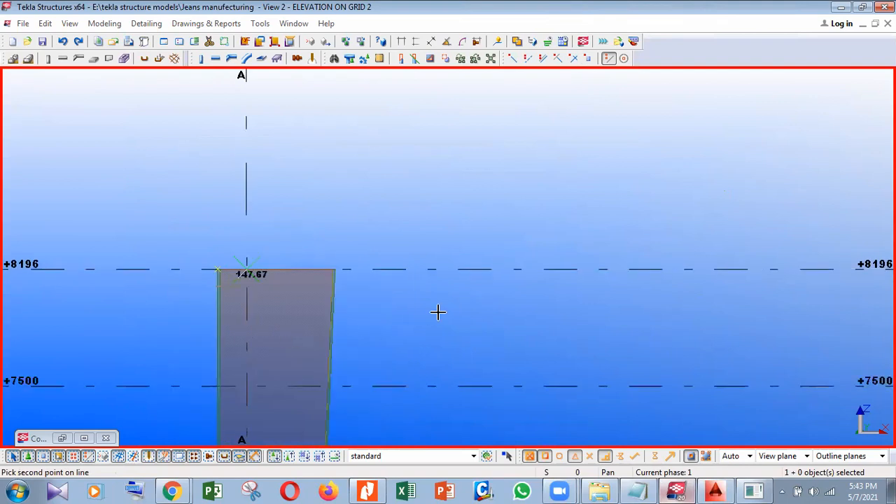
scroll(426, 342, "down", 1)
left_click(424, 294)
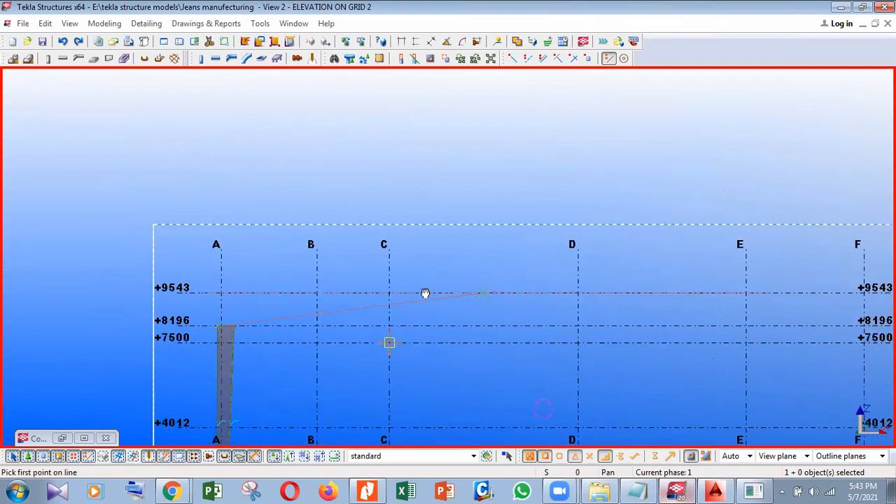
right_click(493, 99)
key("Escape")
- Place a 3000 mm PEB Tapered Section (S94) along the sloped construction line from the grid A intersection at +8196 towards the ridge
scroll(415, 308, "up", 1)
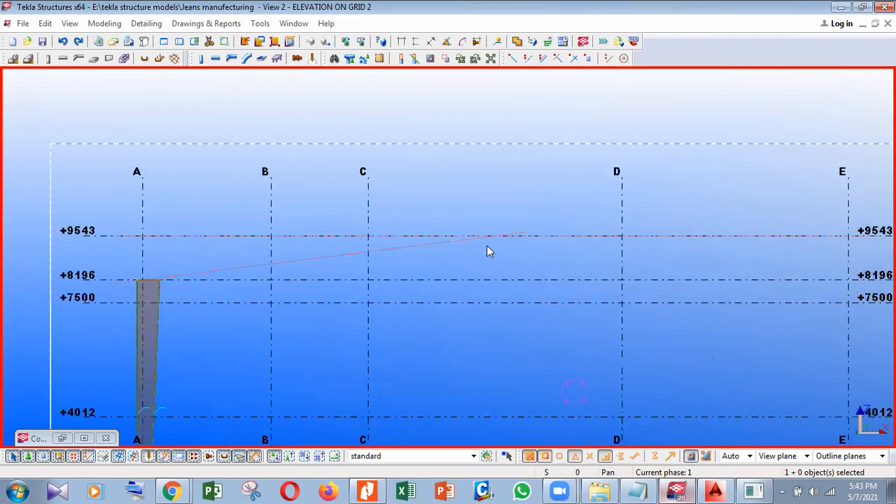
scroll(488, 250, "up", 1)
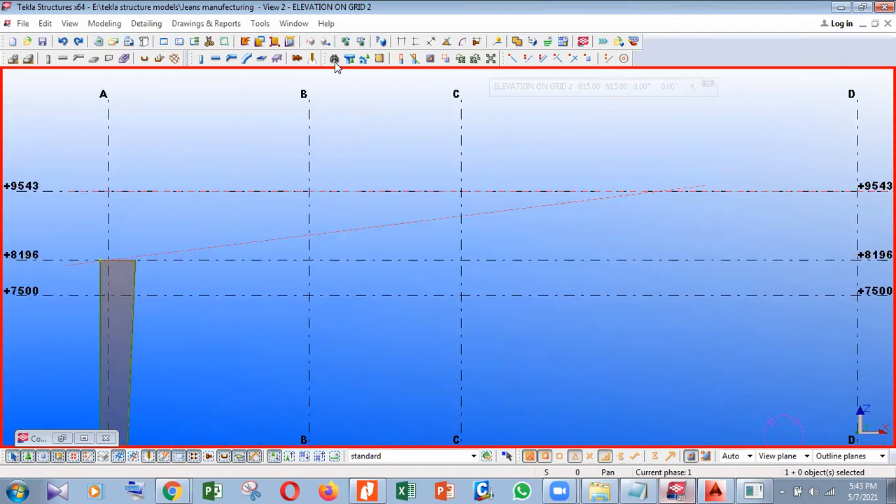
key("ctrl+f")
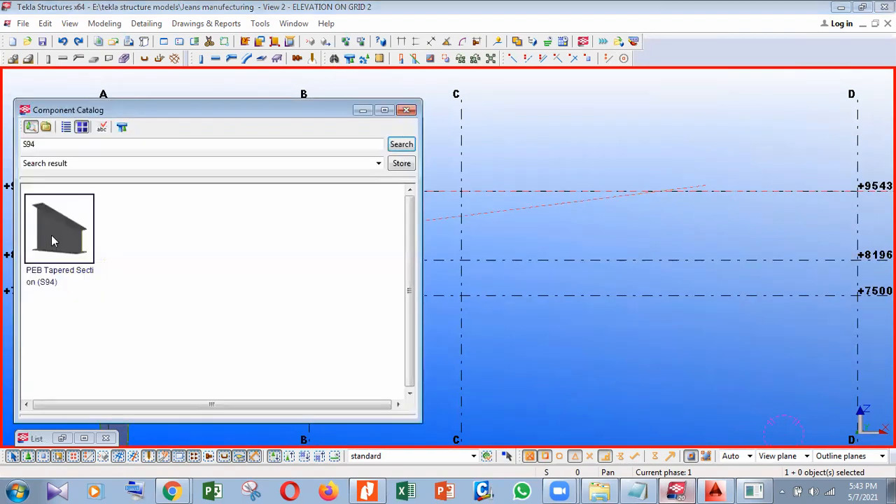
double_click(52, 241)
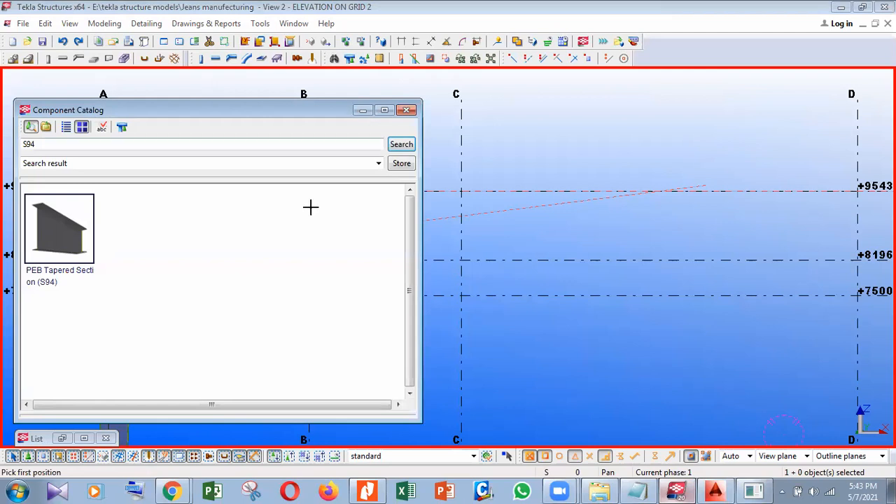
scroll(175, 266, "left", 2, "shift")
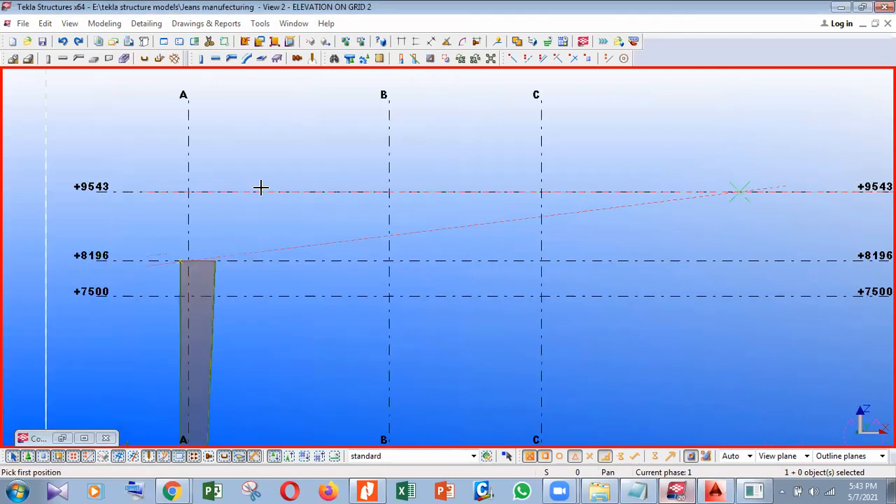
scroll(150, 158, "up", 5)
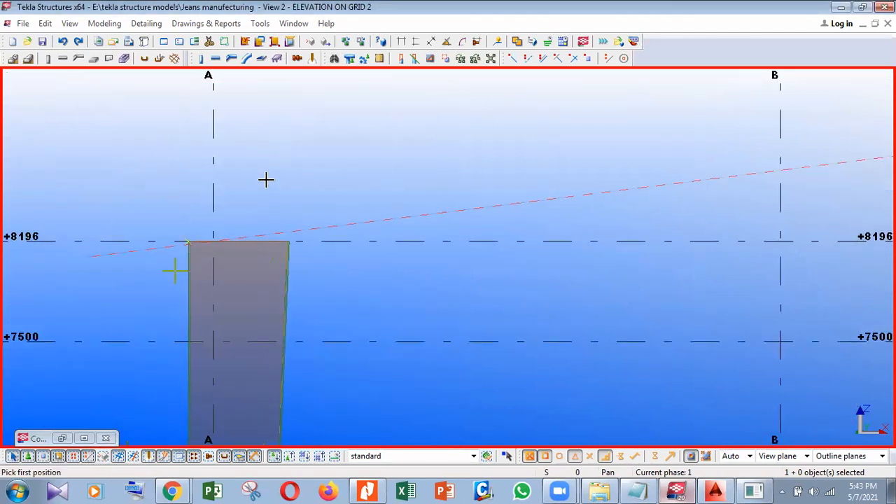
scroll(278, 162, "up", 8)
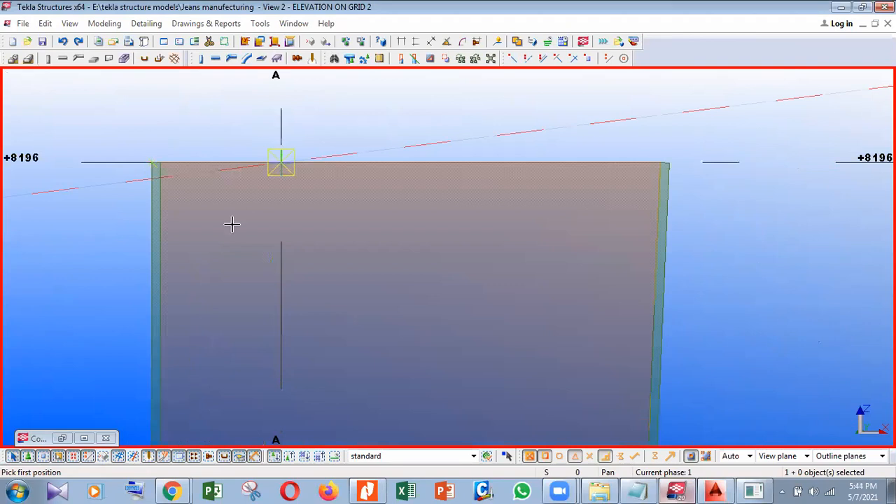
left_click(103, 295)
scroll(536, 231, "down", 12)
scroll(535, 233, "down", 2)
scroll(535, 234, "down", 2)
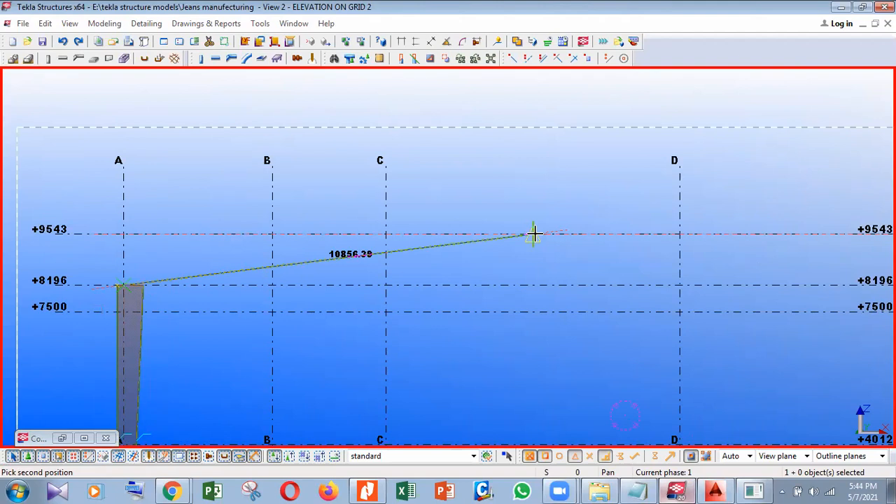
type("3000")
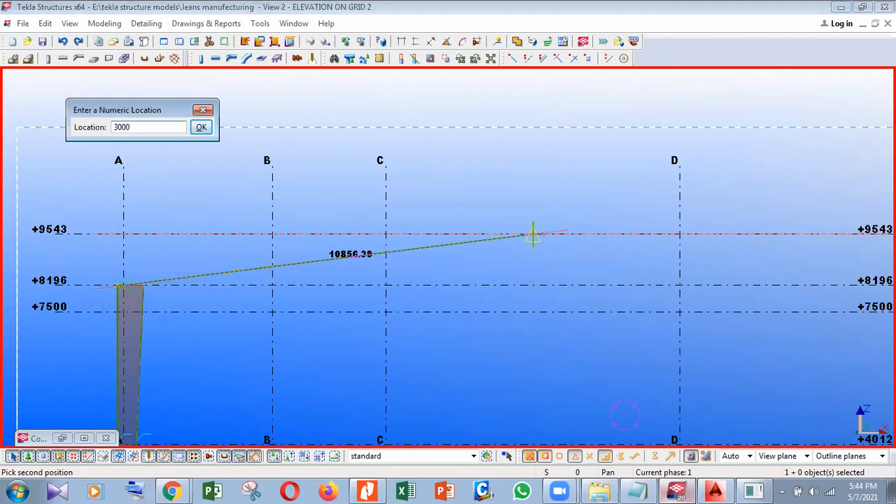
key("Return")
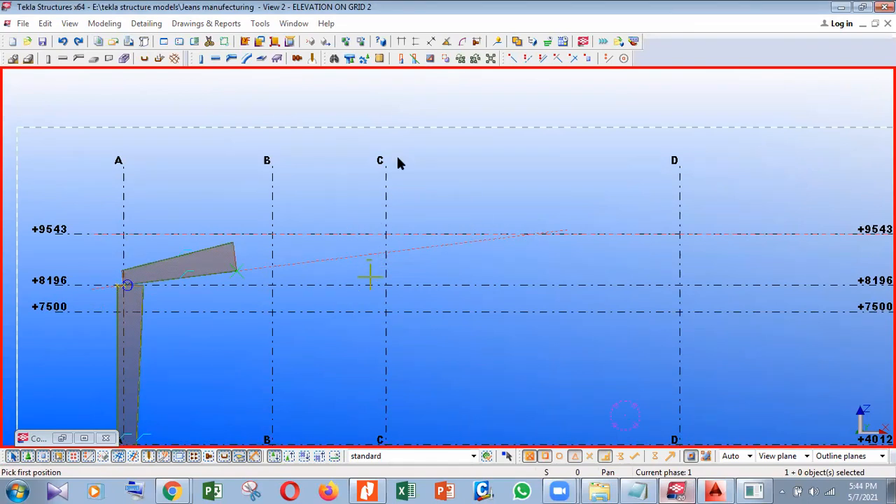
- Measure the new rafter section's depths over its flanges and flip its taper to the side below the sloped construction line
scroll(396, 155, "up", 4)
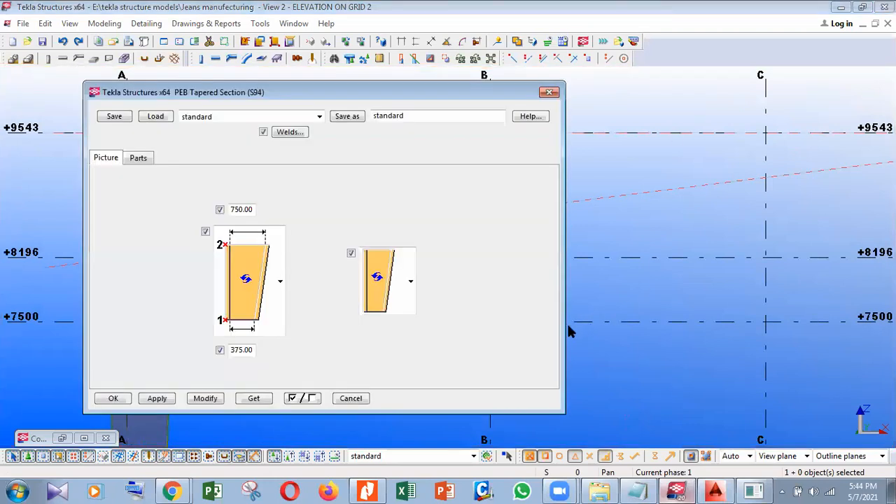
left_click_drag(320, 92, 659, 67)
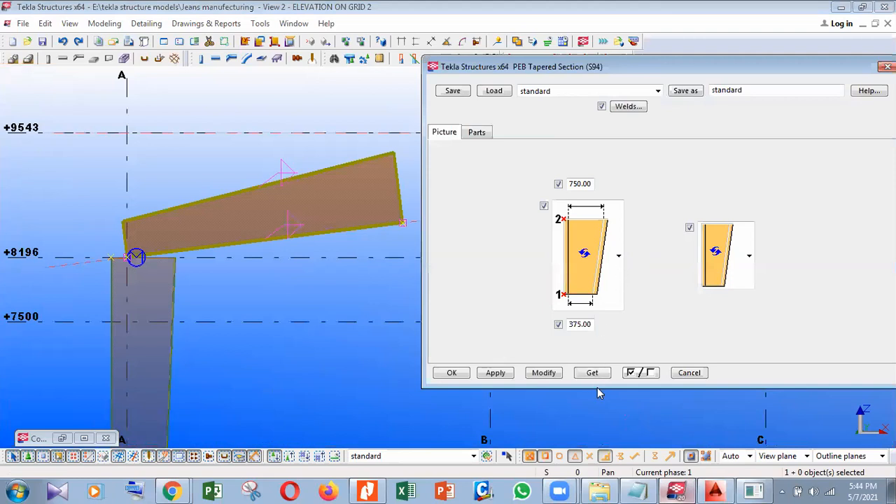
left_click(749, 257)
left_click(717, 387)
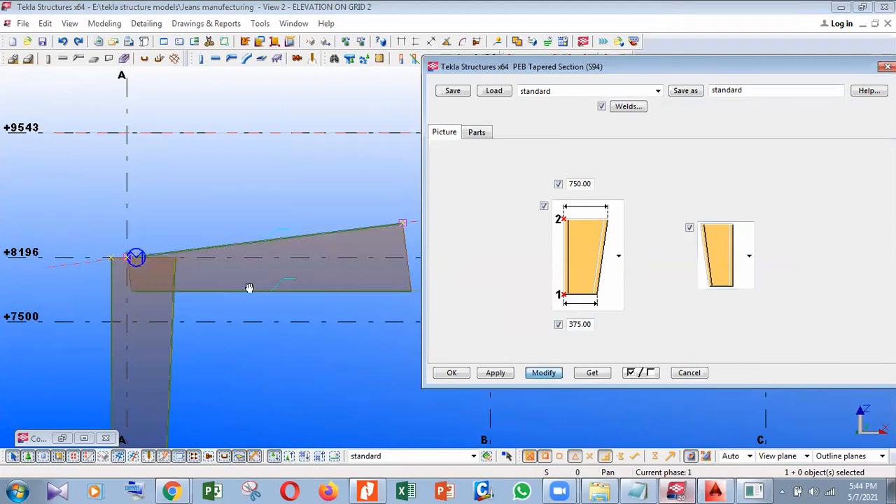
middle_click_drag(250, 288, 254, 288)
middle_click_drag(333, 283, 349, 273)
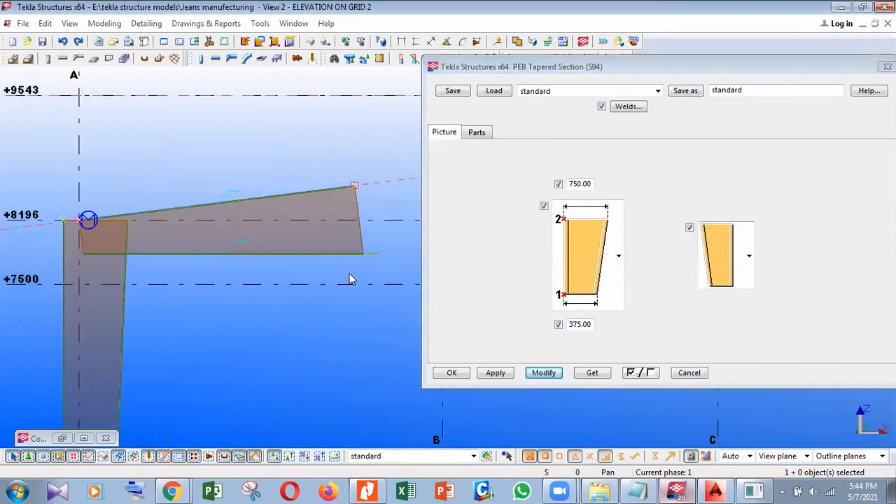
scroll(149, 244, "down", 1)
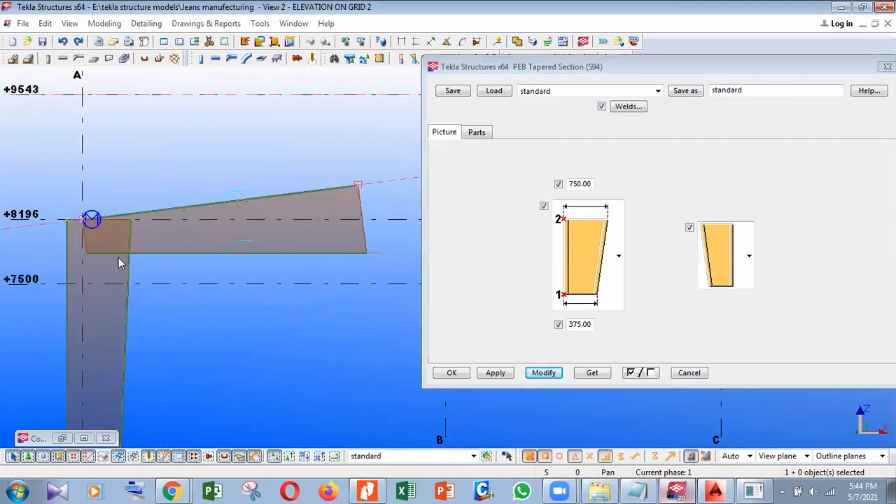
scroll(117, 264, "down", 1)
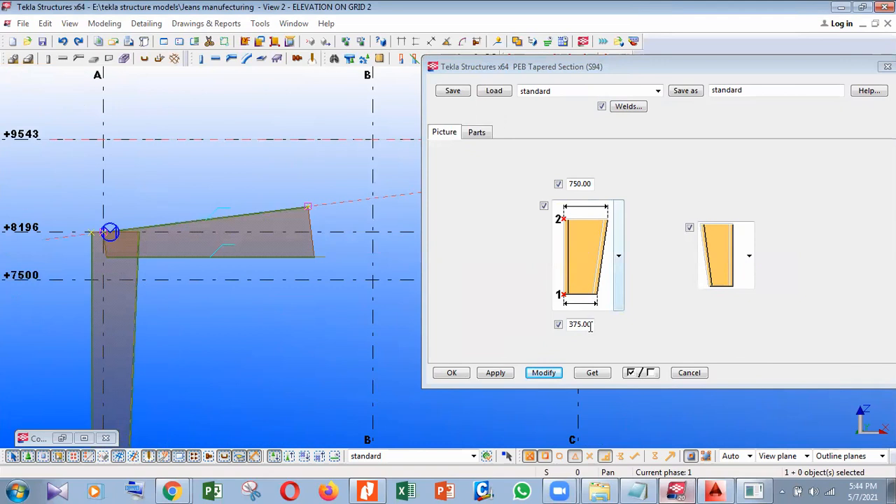
- Set the first rafter section's depth to 700 mm at the column end and 450 mm at the far end
left_click(530, 343)
type("700")
key("Tab")
type("450")
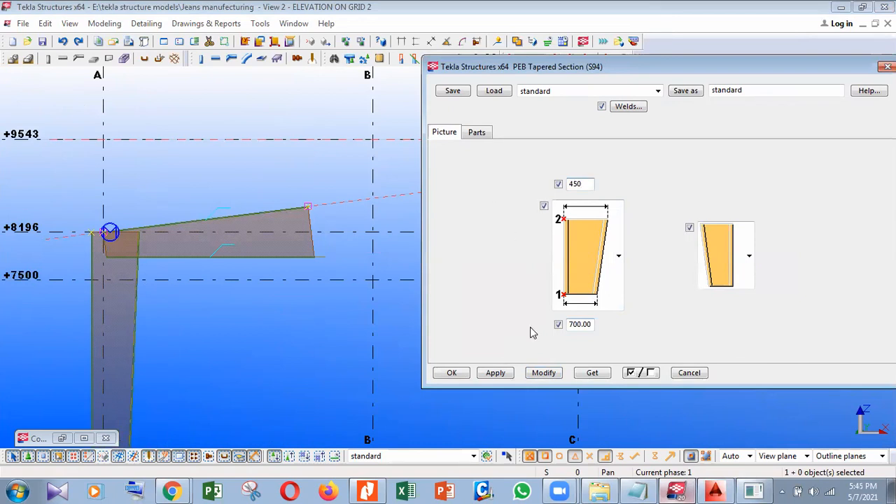
left_click(545, 373)
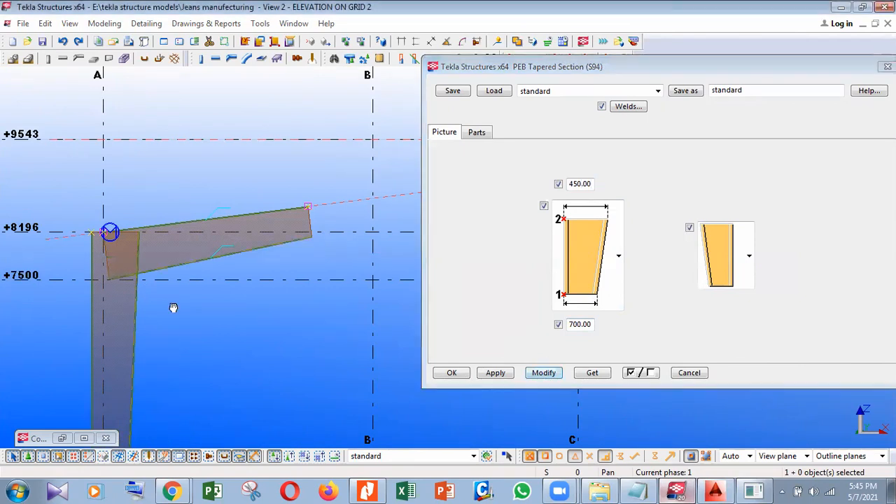
middle_click_drag(175, 331, 173, 308)
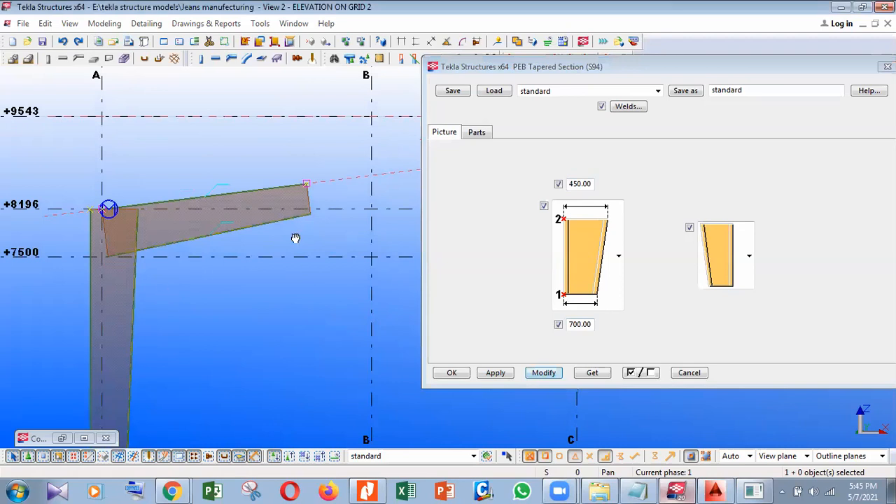
- Give the first rafter section an 8 mm web and 10 mm thick, 200 mm wide outer and inner flanges
left_click(476, 133)
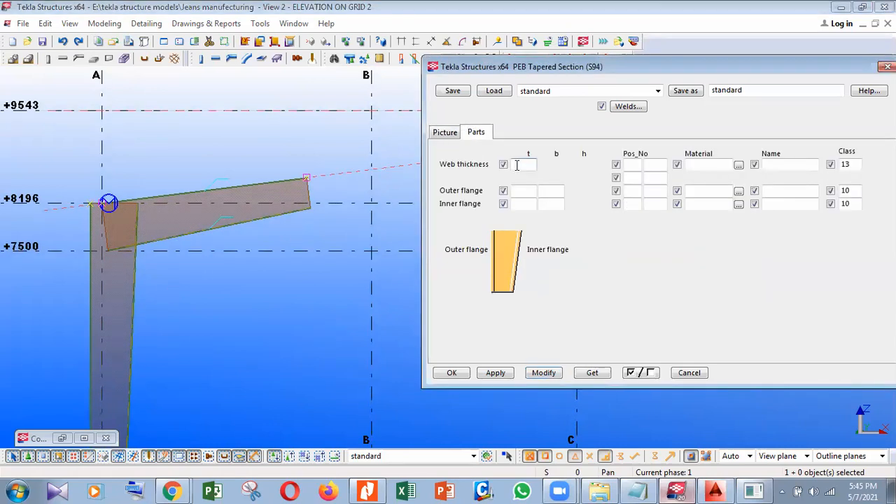
left_click(518, 163)
type("8")
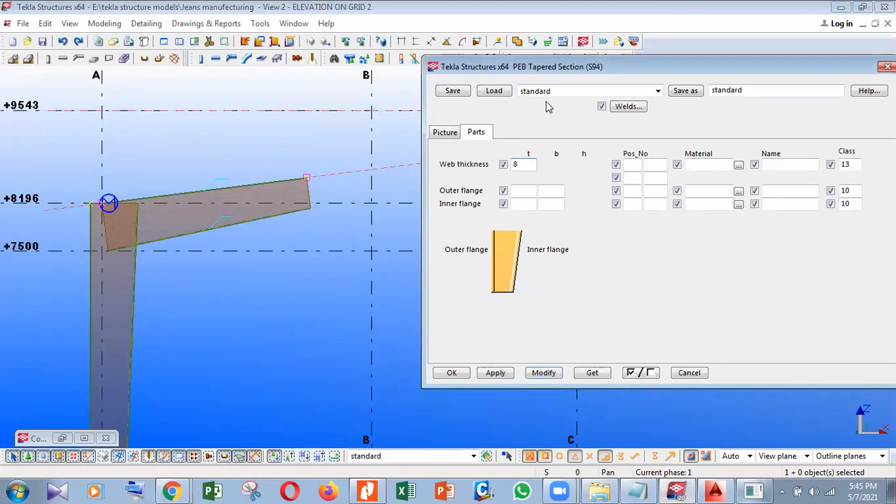
left_click(530, 194)
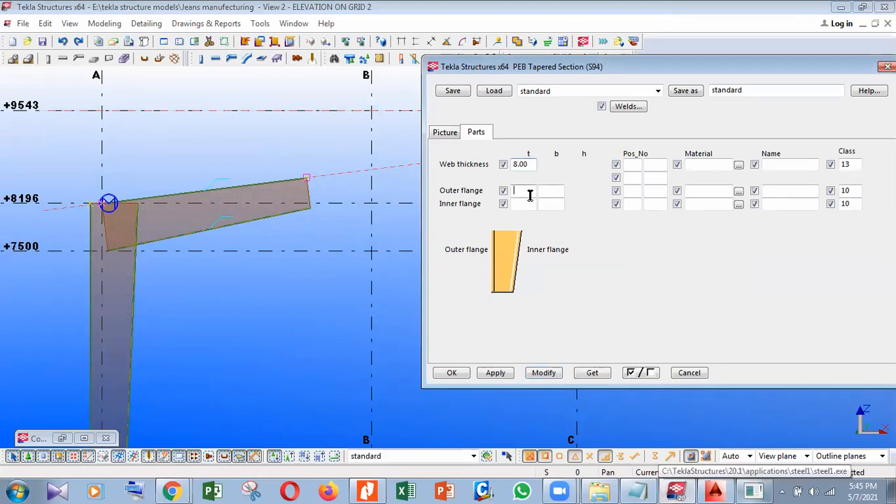
type("10")
left_click(527, 203)
type("10")
left_click(547, 193)
type("200")
left_click(546, 204)
type("200")
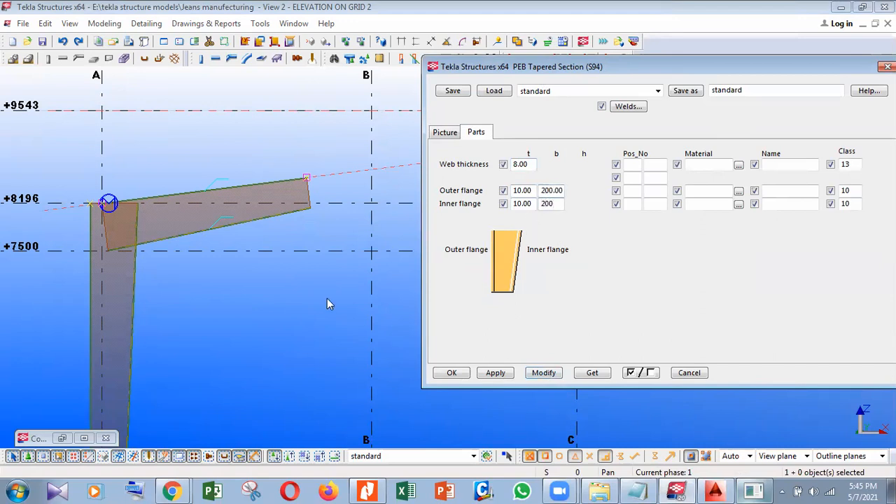
left_click(543, 372)
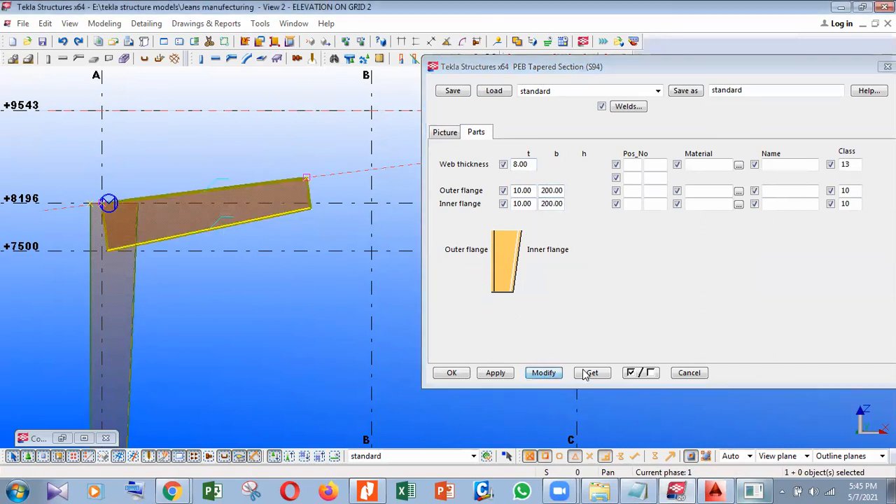
left_click(279, 349)
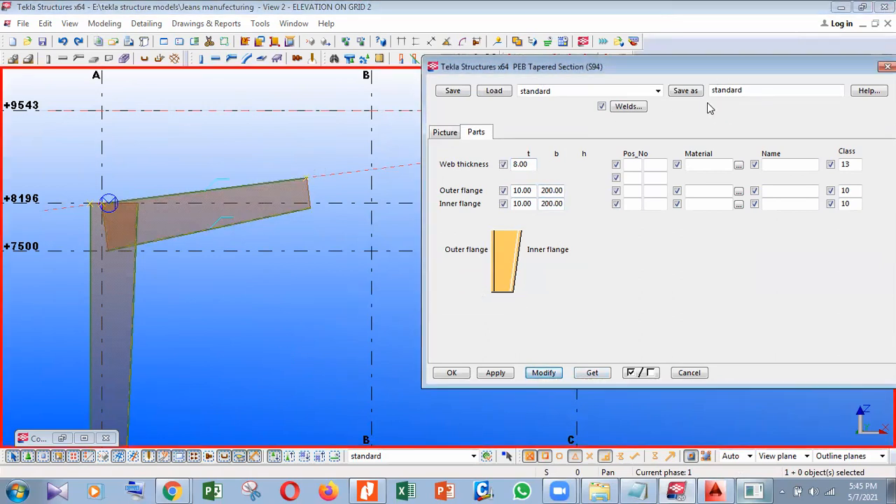
left_click_drag(665, 67, 467, 97)
left_click(690, 98)
- Place a second PEB Tapered Section 4800 mm long from the first section's upper end along the sloped construction line
scroll(213, 233, "down", 1)
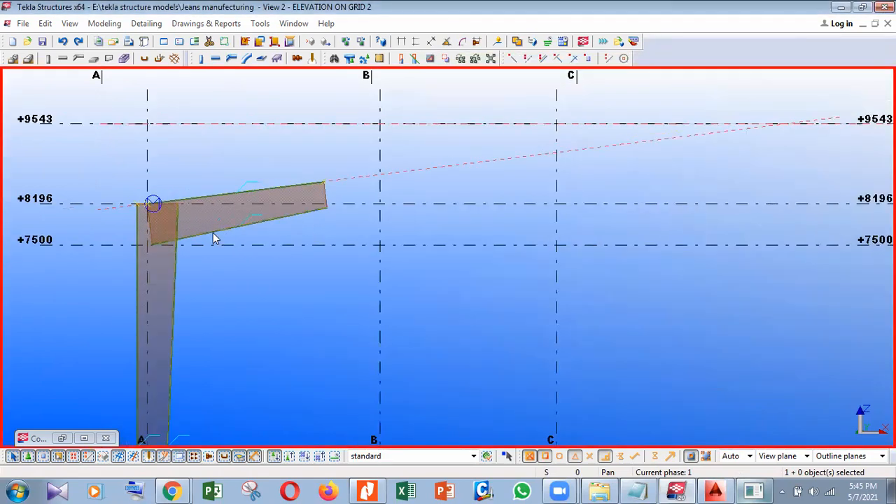
scroll(384, 202, "down", 1)
scroll(386, 134, "down", 1)
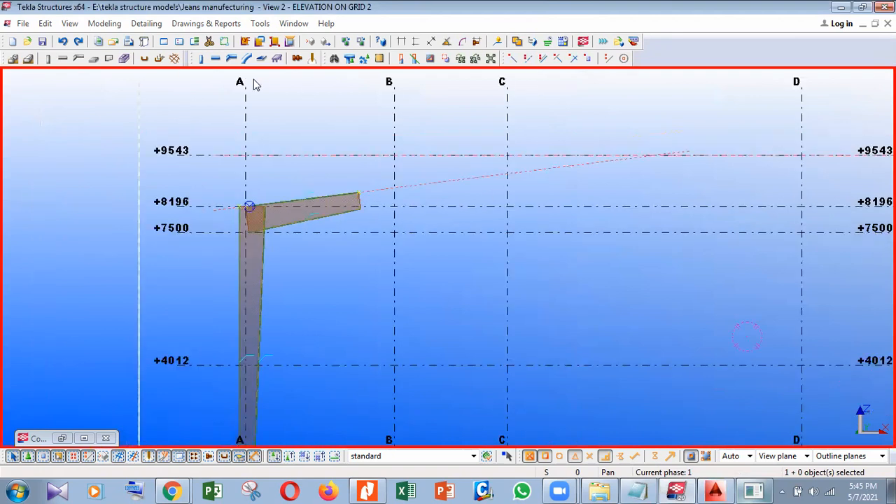
scroll(408, 75, "down", 1)
left_click(333, 59)
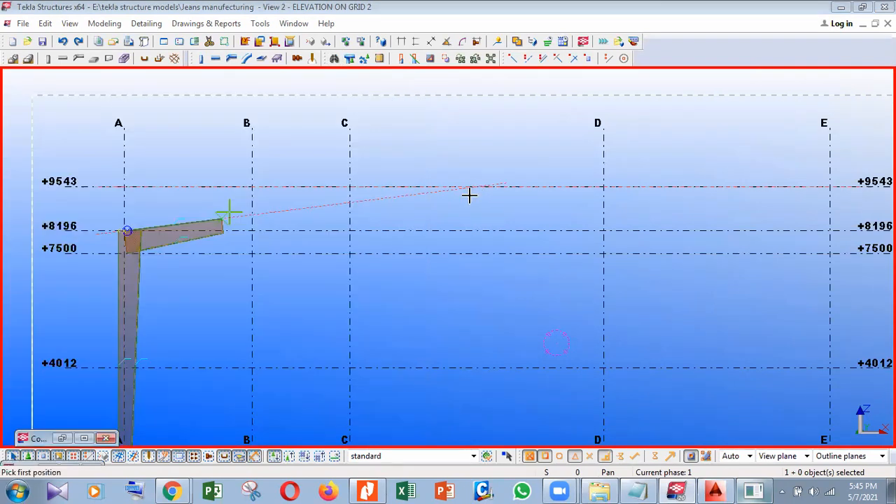
left_click(470, 195)
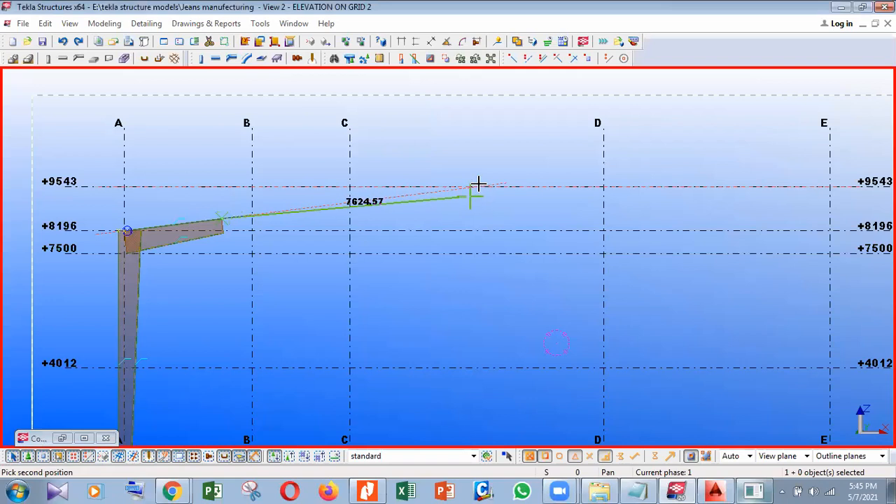
scroll(479, 184, "up", 4)
type("4800")
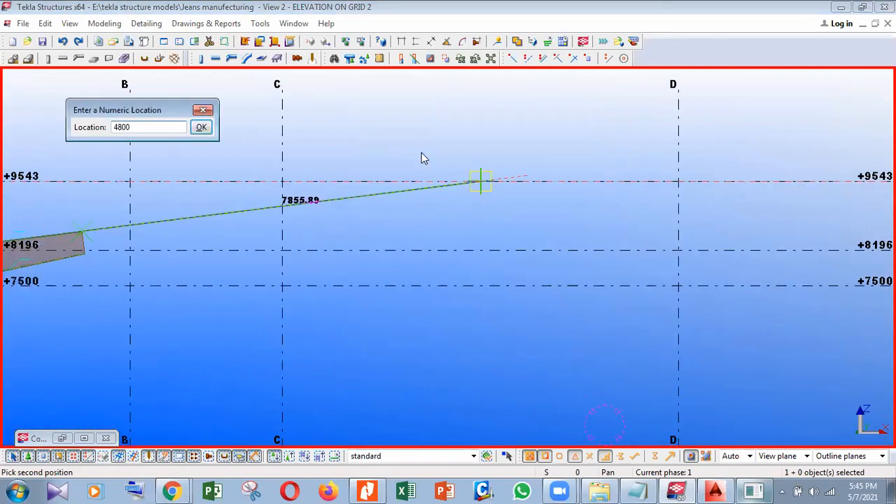
key("Return")
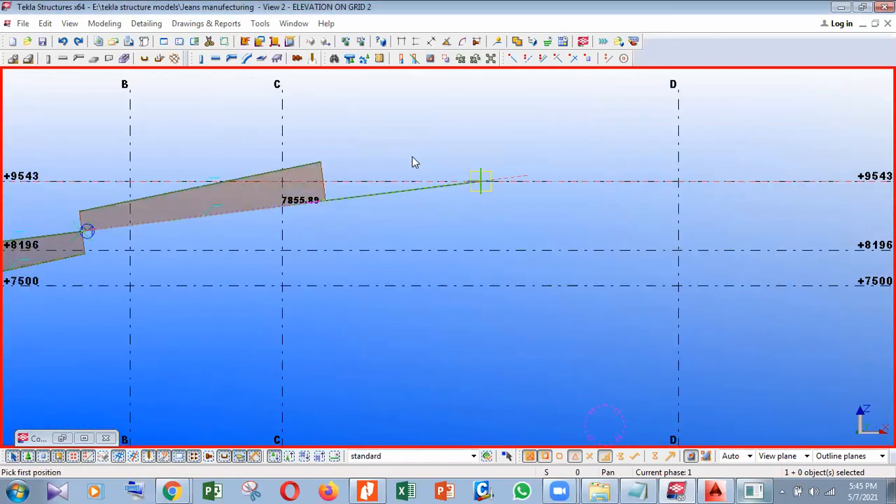
- Measure the second rafter section's depths over its flanges and set the start depth to 450 mm
right_click(404, 146)
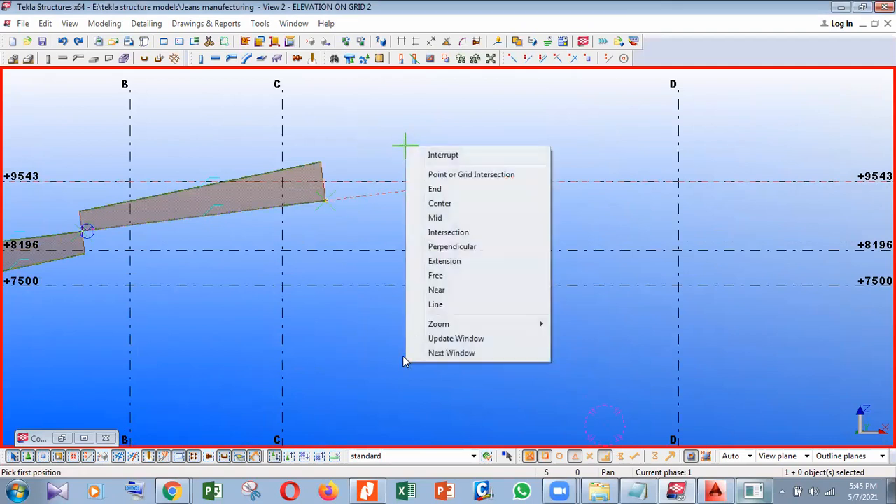
left_click(389, 399)
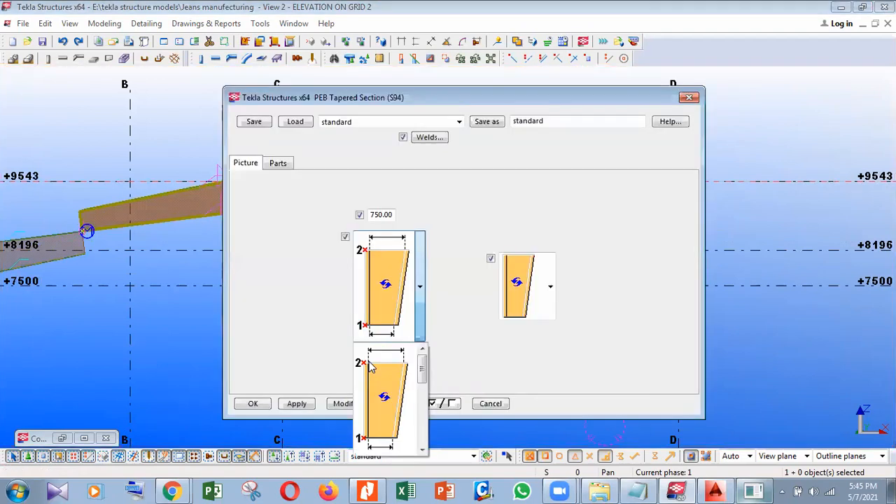
left_click(370, 367)
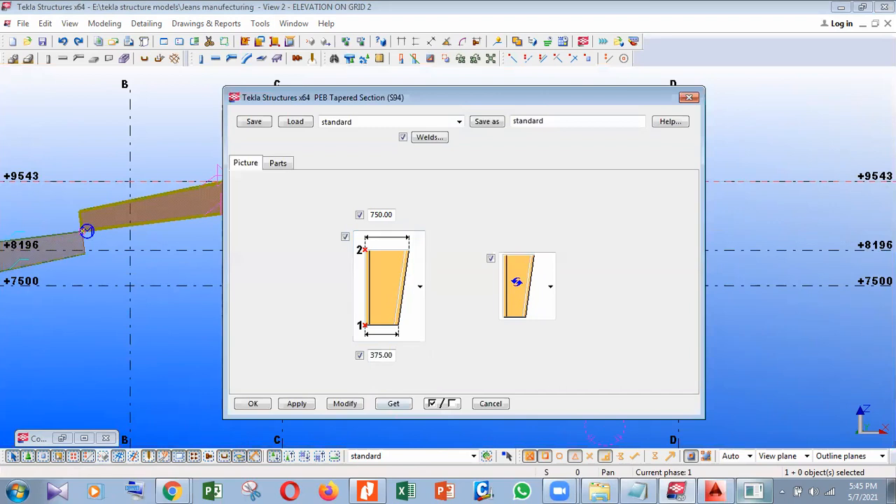
key("BackSpace")
type("450")
key("Tab")
type("4")
- Give the second rafter section a 6 mm web and 8 mm thick, 200 mm wide outer and inner flanges
left_click(278, 164)
left_click(326, 198)
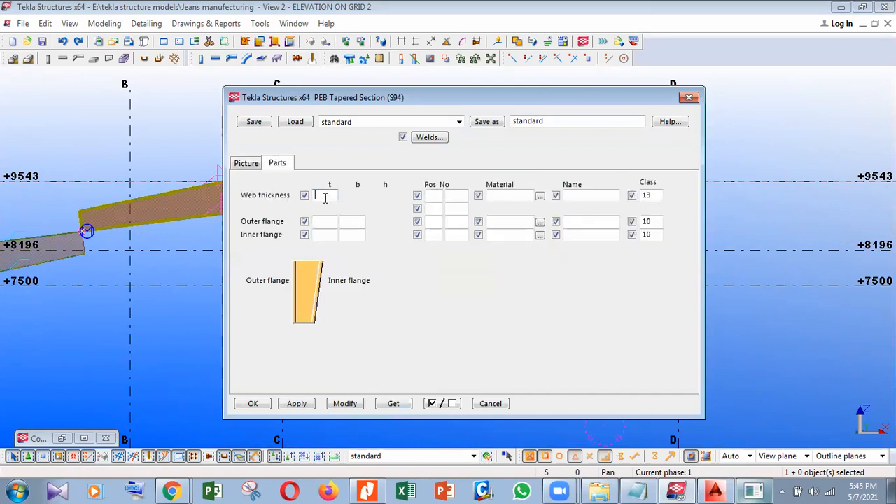
left_click(324, 221)
key("Tab")
type("8")
left_click(353, 220)
type("200")
key("Tab")
type("20")
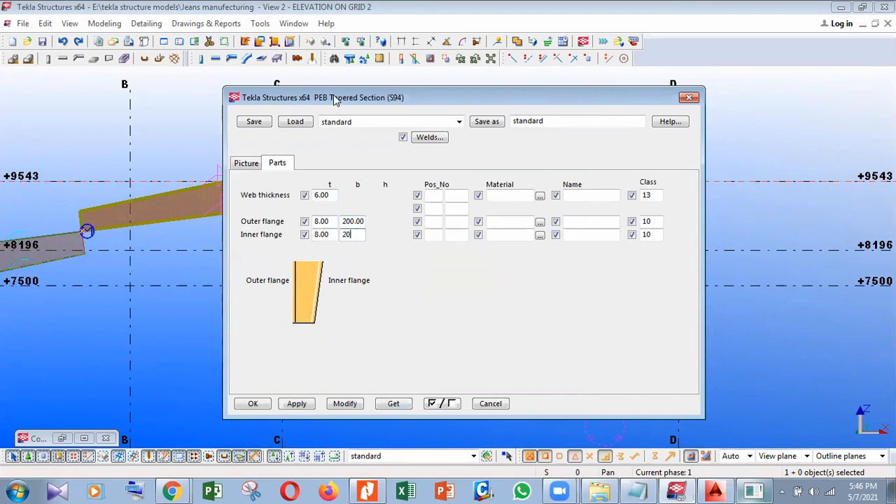
type("0")
key("Return")
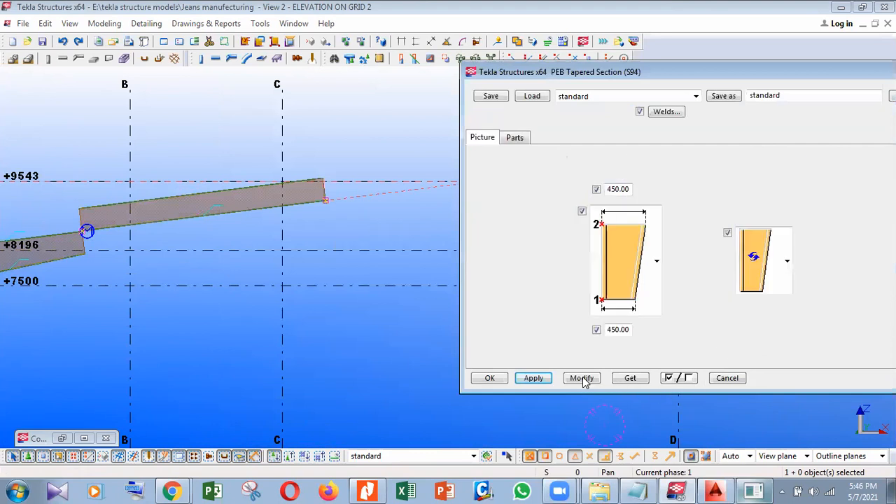
- Set the second rafter section's depth to 450 mm at both ends and flip its orientation so it hangs below the construction line
left_click(582, 378)
left_click(344, 300)
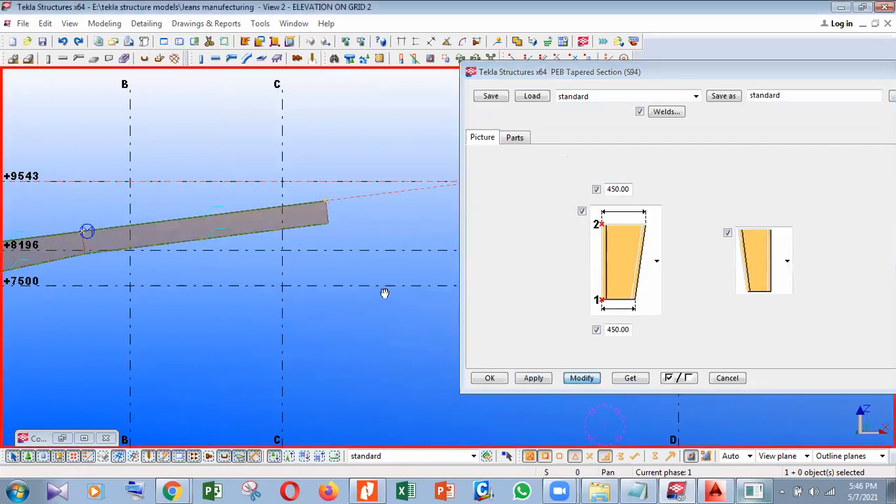
middle_click_drag(176, 317, 261, 297)
middle_click_drag(287, 232, 123, 268)
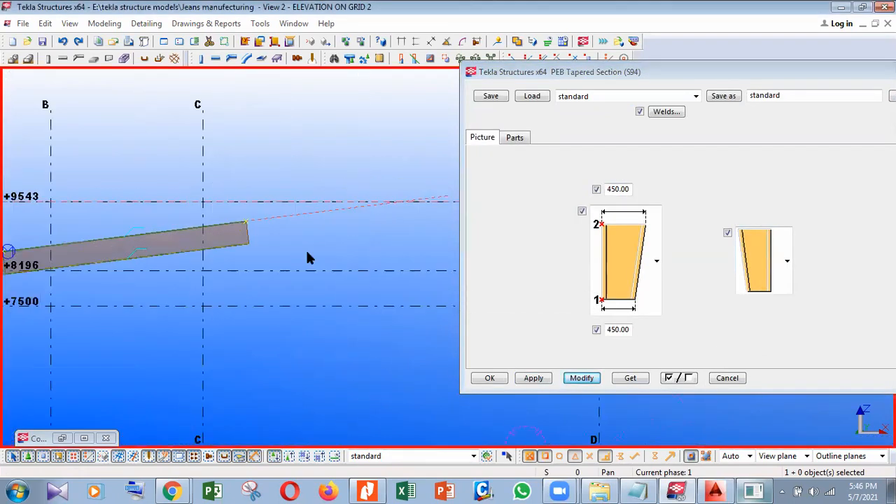
middle_click_drag(305, 248, 136, 259)
scroll(391, 233, "down", 2)
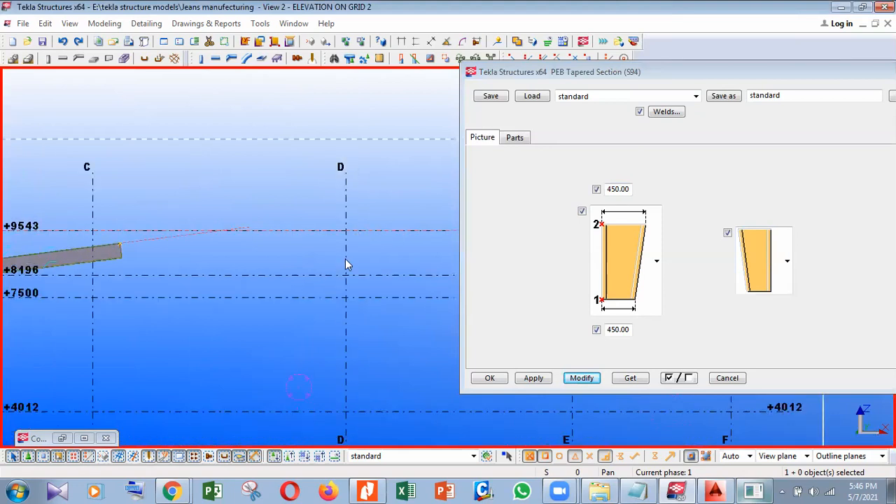
middle_click_drag(213, 301, 345, 258)
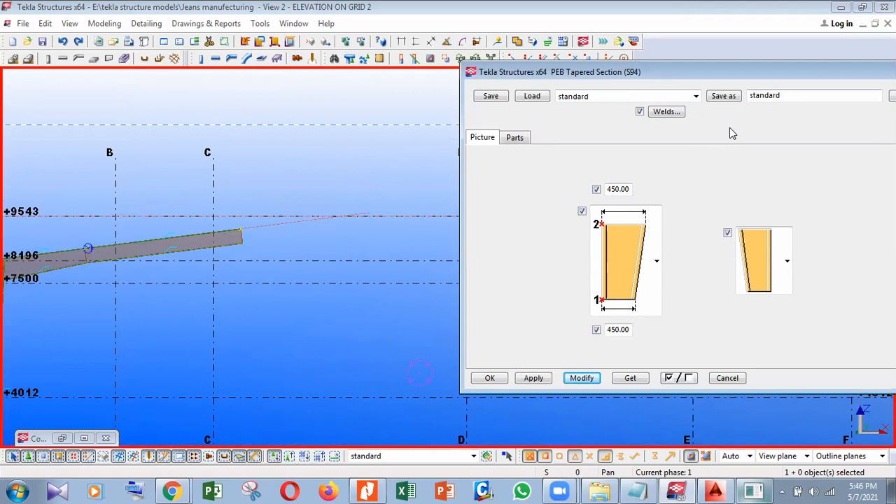
key("Escape")
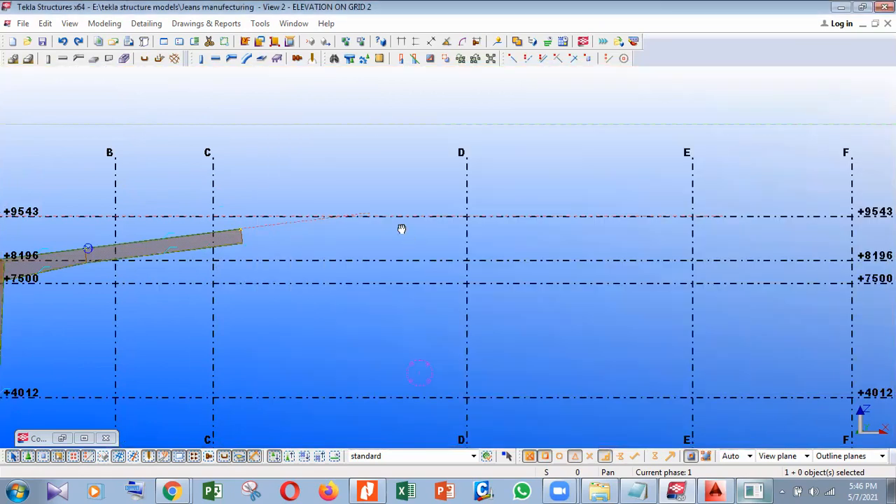
- Place a third PEB Tapered Section from the second section's upper end to where the sloped construction line meets the +9543 level
key("Home")
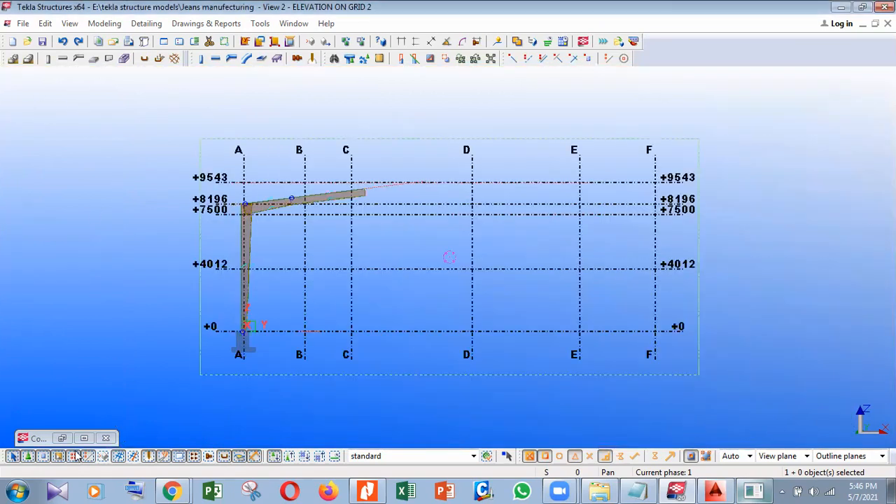
key("End")
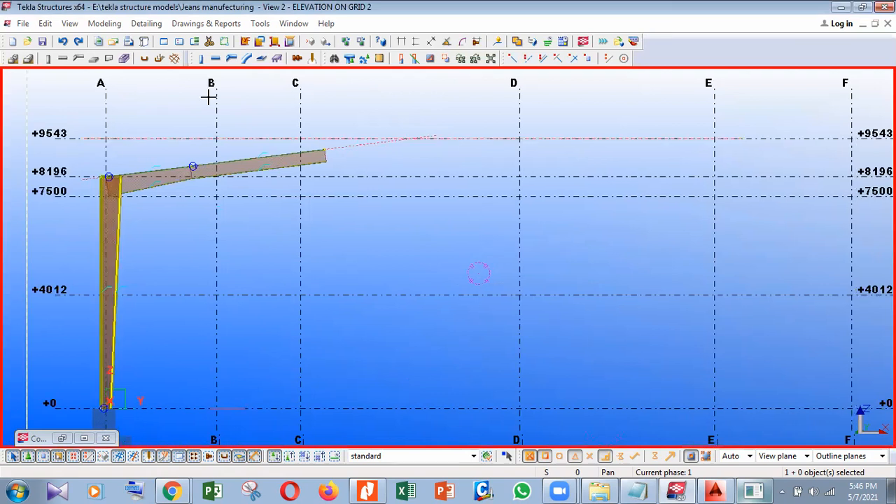
key("ctrl+f")
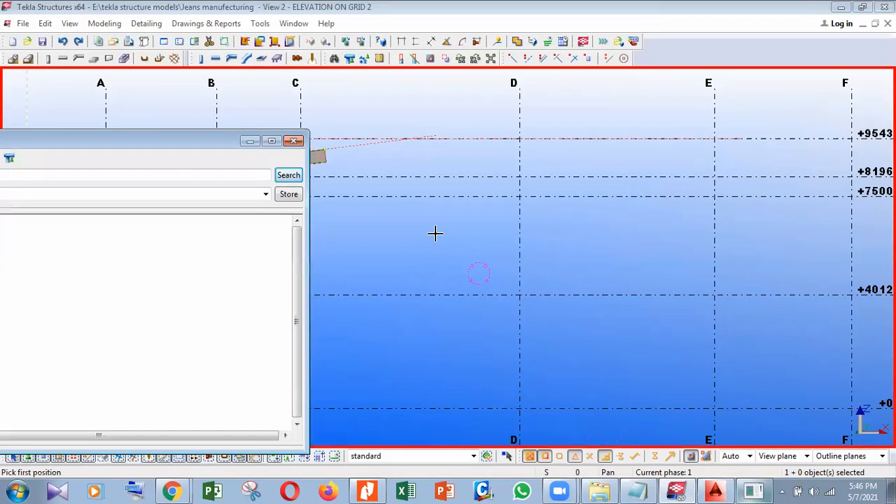
middle_click_drag(342, 149, 436, 198)
scroll(418, 198, "up", 3)
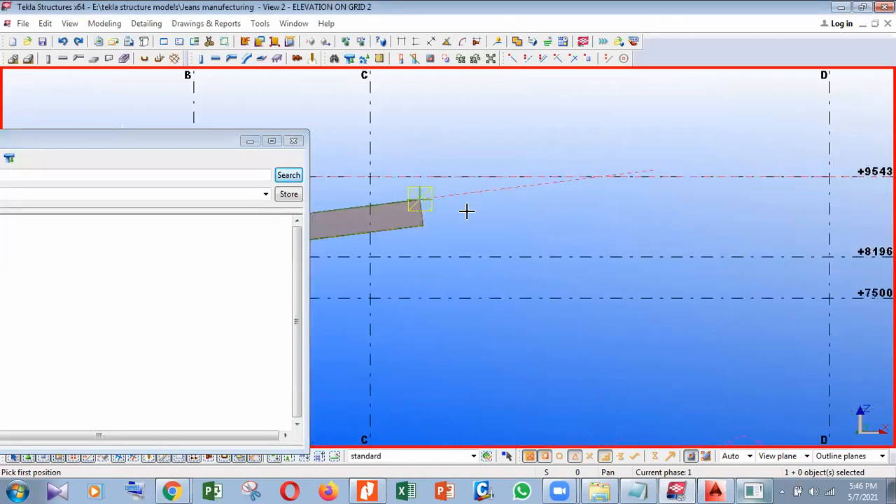
left_click(601, 175)
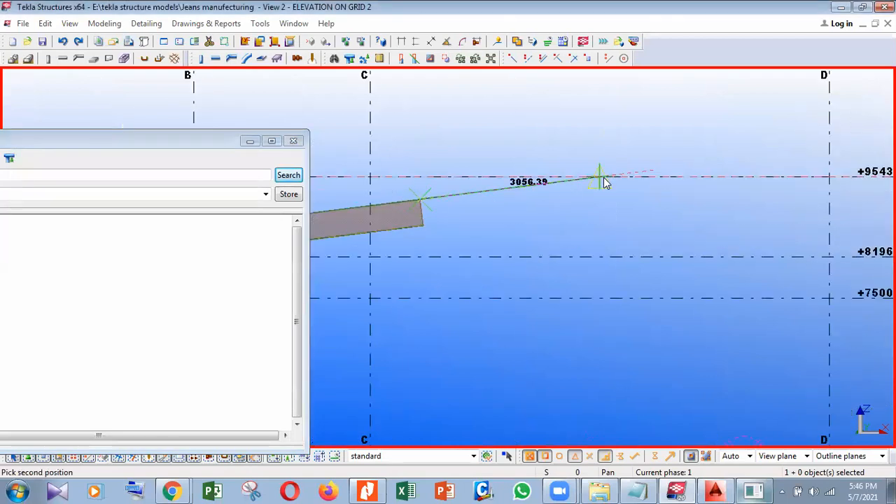
- Set the third rafter section's depths to 450 mm at the start and 650 mm at the ridge, and flip it below the construction line
left_click(517, 175)
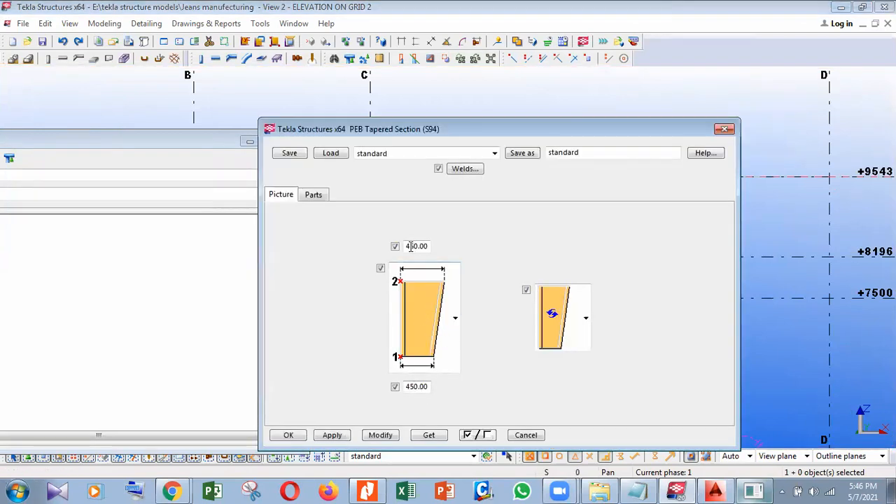
type("6")
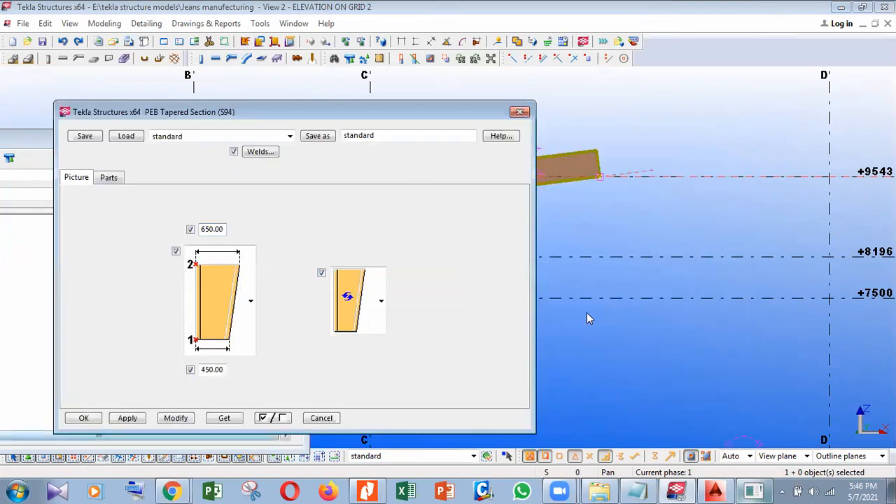
left_click(176, 418)
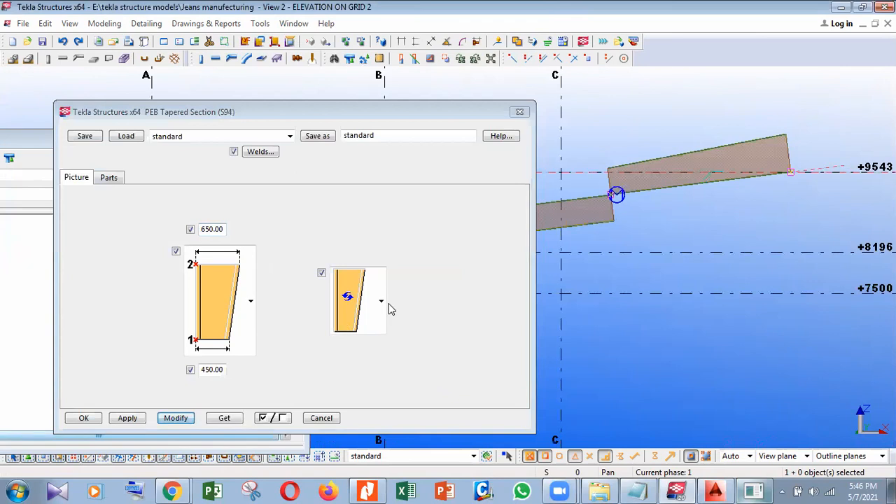
left_click(381, 301)
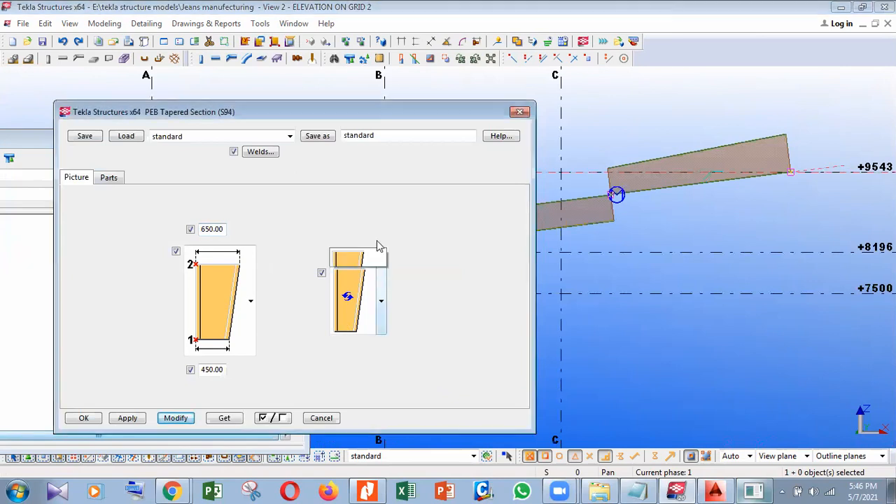
left_click(187, 421)
left_click(184, 420)
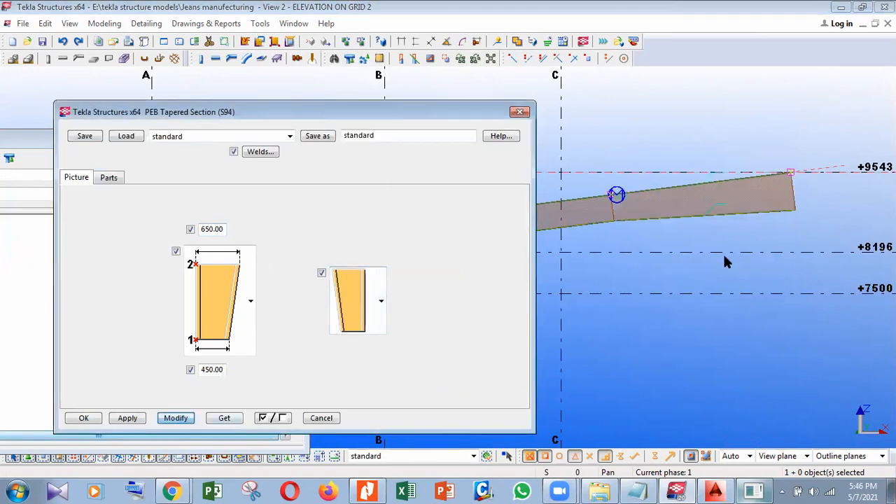
left_click_drag(827, 207, 771, 211)
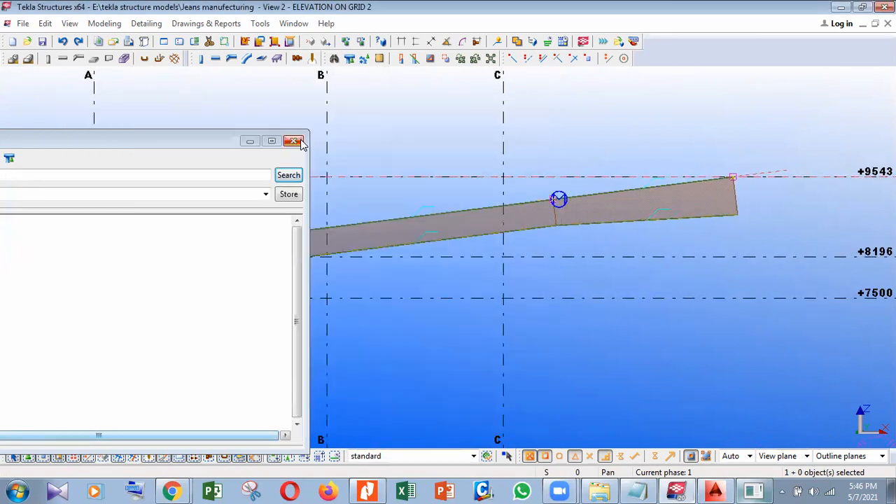
left_click(300, 141)
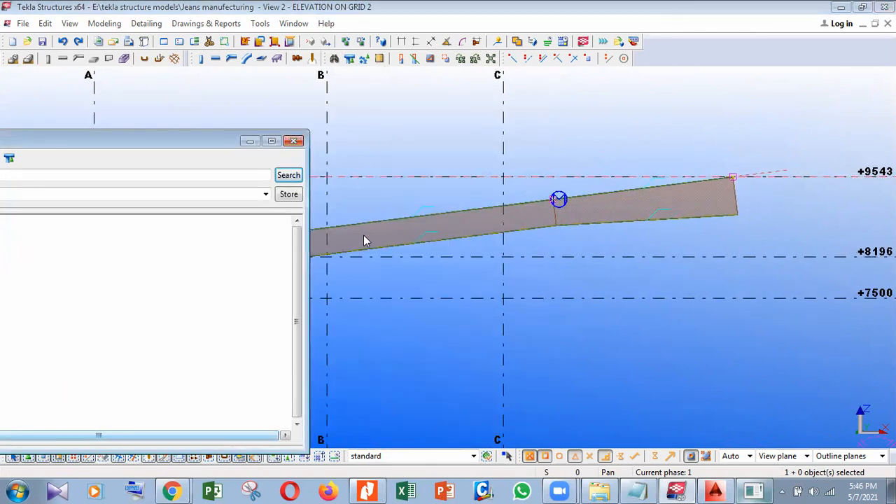
- Place a PEB Tapered Section (S94) as a column on grid E from level +0 up to +8196
scroll(338, 250, "down", 5)
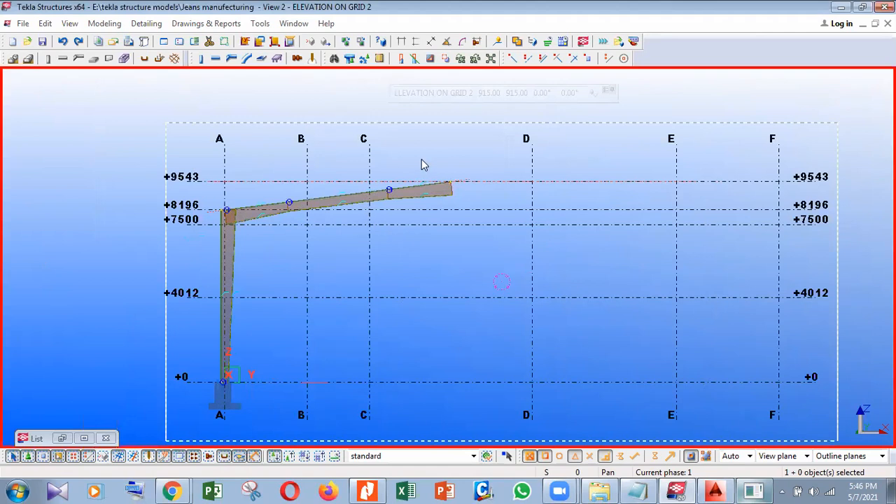
middle_click_drag(747, 283, 657, 278)
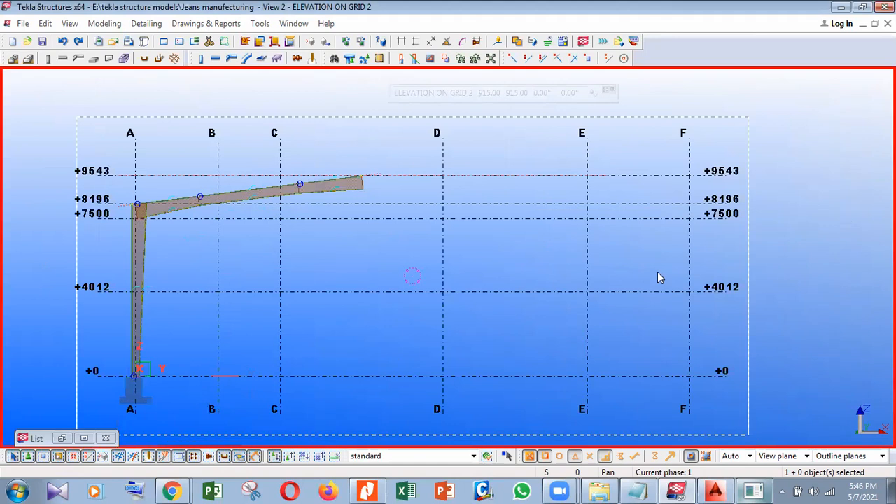
key("Left")
key("Down")
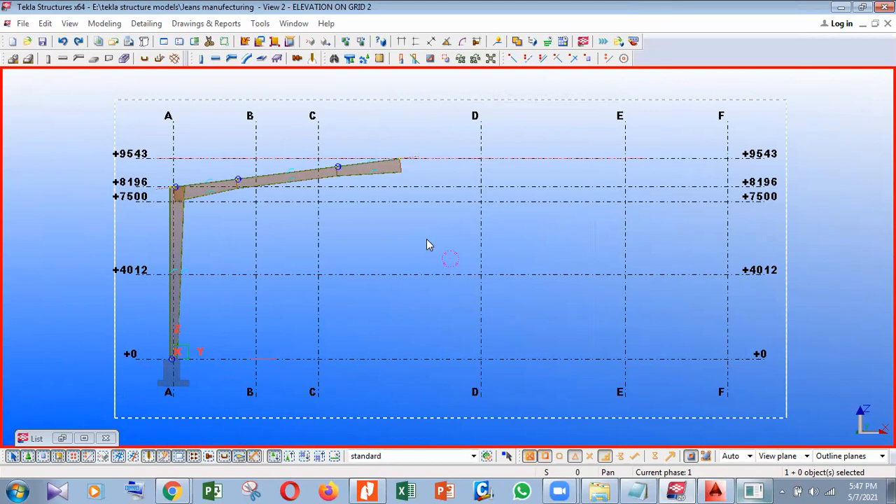
left_click(334, 59)
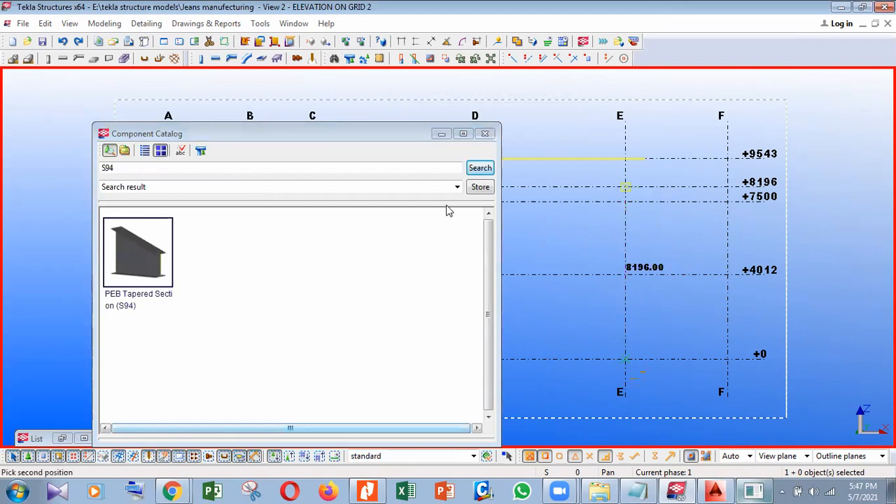
left_click(625, 187)
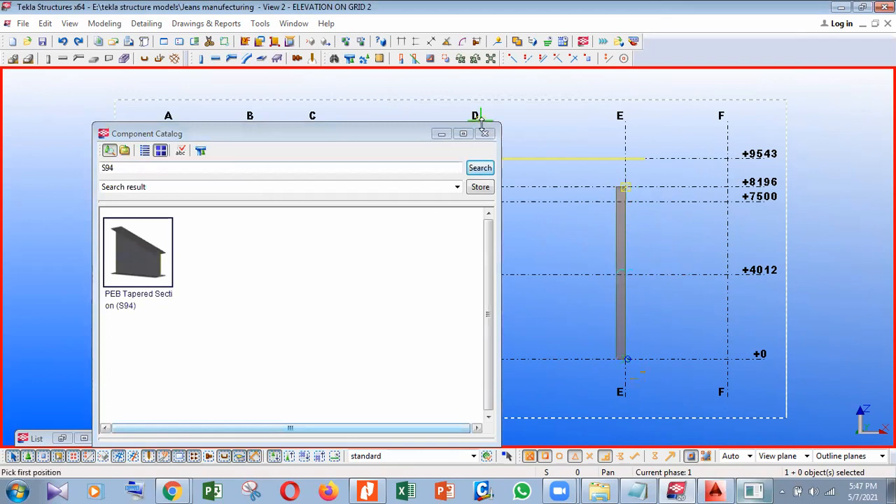
left_click(485, 133)
right_click(513, 211)
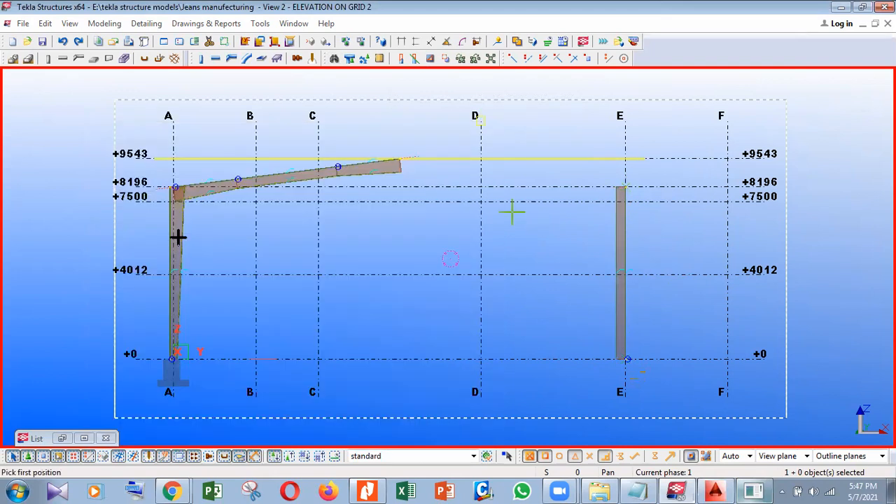
- Set the grid E column's depth to 350 mm at the base and 700 mm at the top, with the taper facing grid D
left_click(179, 237)
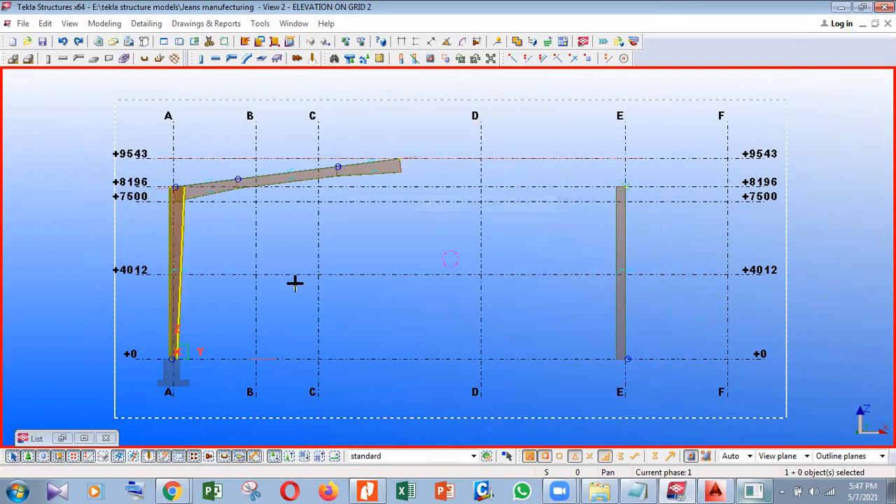
double_click(613, 243)
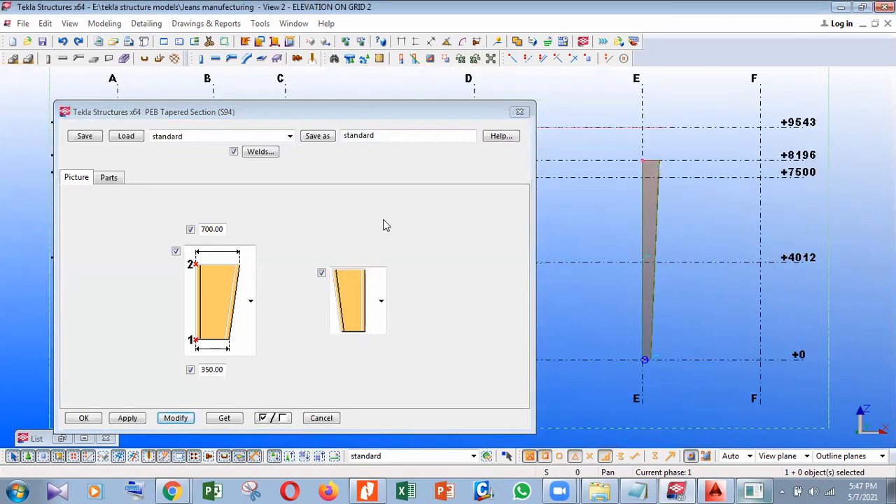
left_click(175, 418)
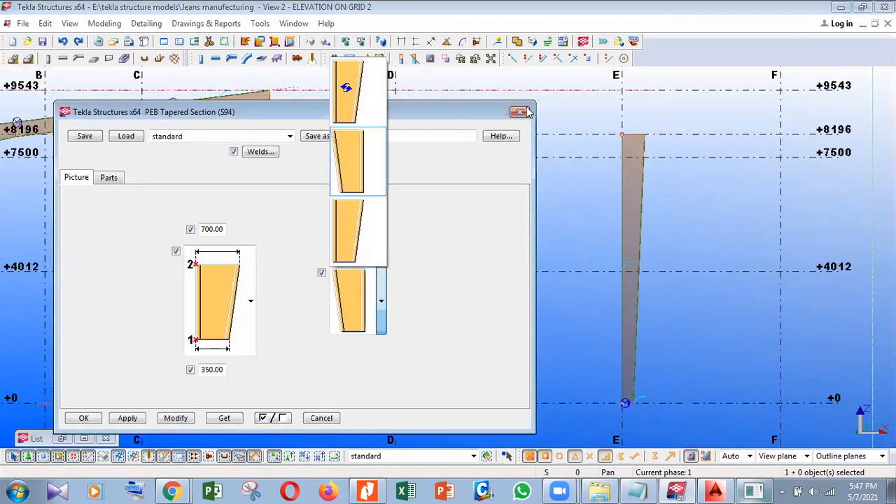
left_click(379, 243)
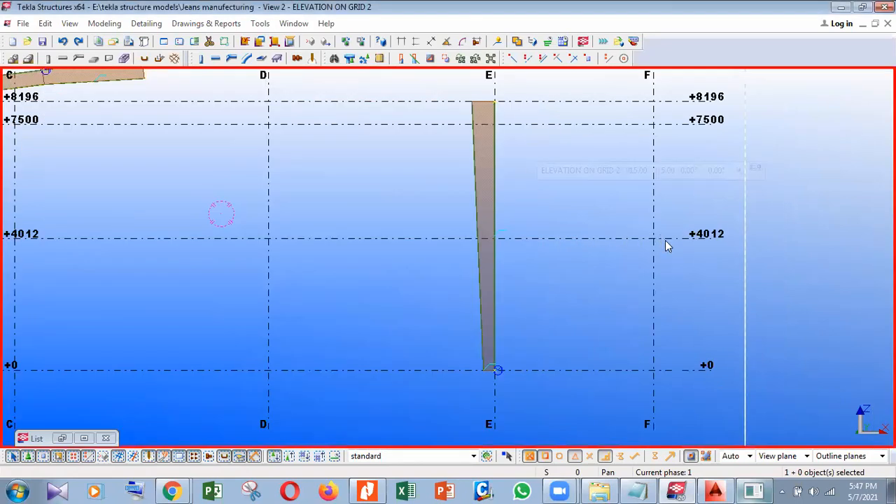
- Move the grid E column linearly by 175 mm in X, away from grid D
right_click(483, 130)
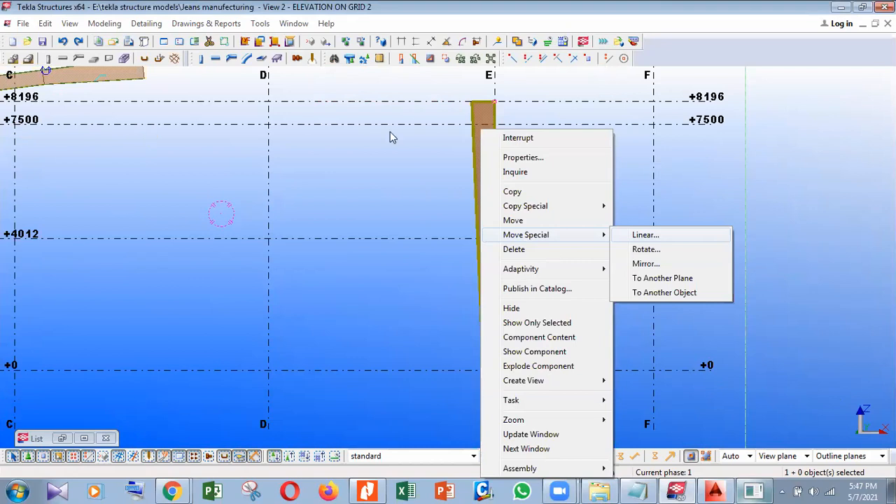
key("Return")
right_click(518, 268)
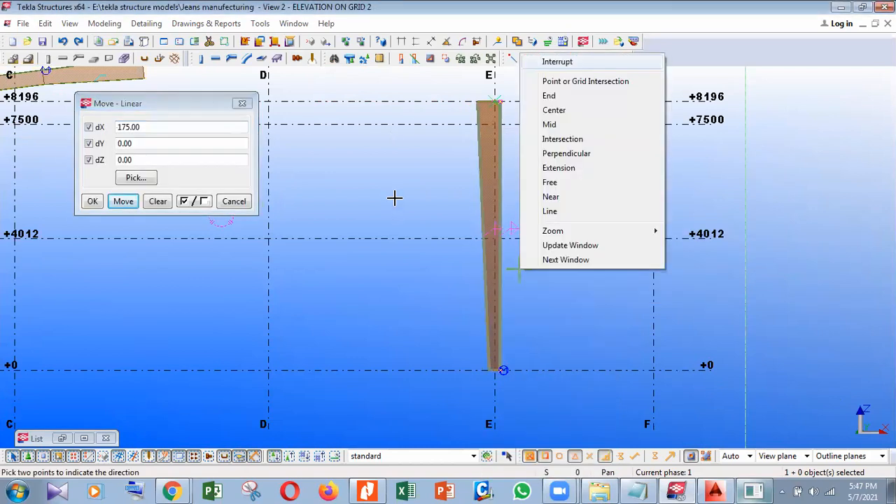
left_click(243, 103)
right_click(381, 186)
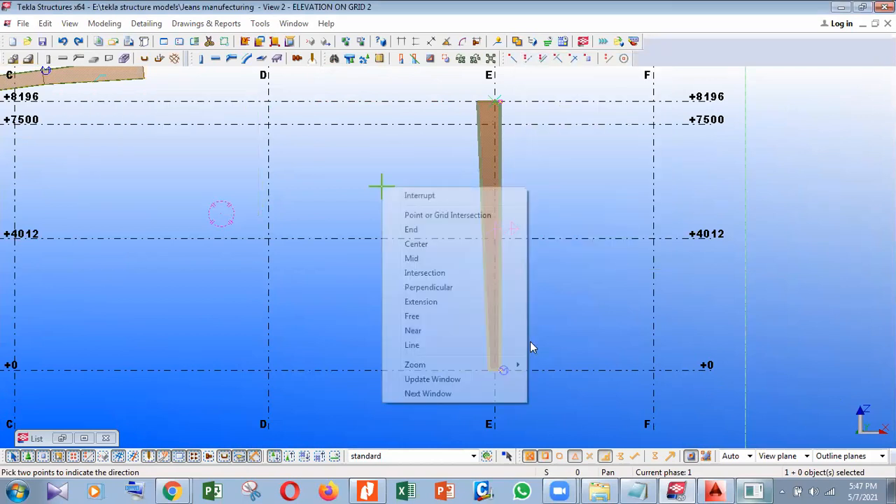
key("Escape")
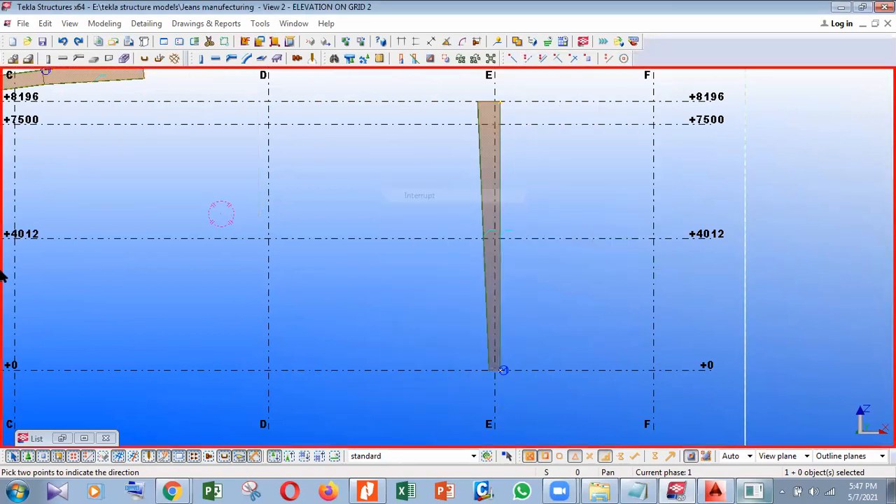
scroll(31, 308, "down", 2)
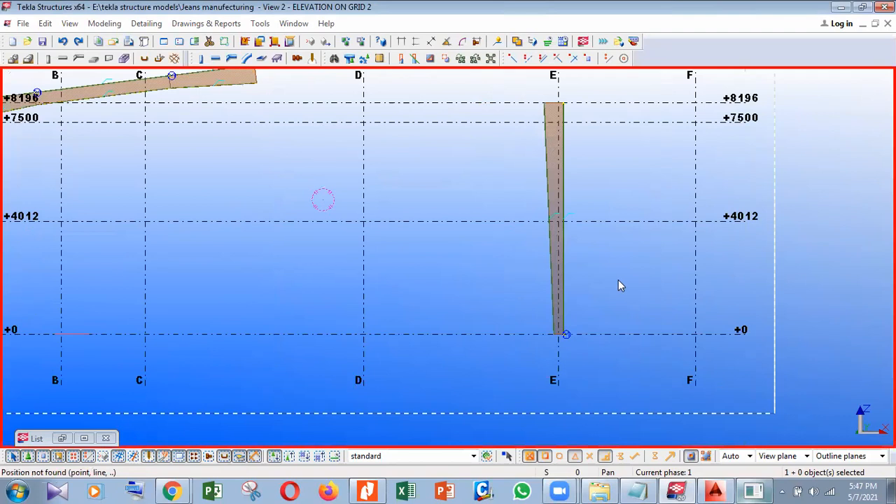
middle_click_drag(534, 346, 618, 281)
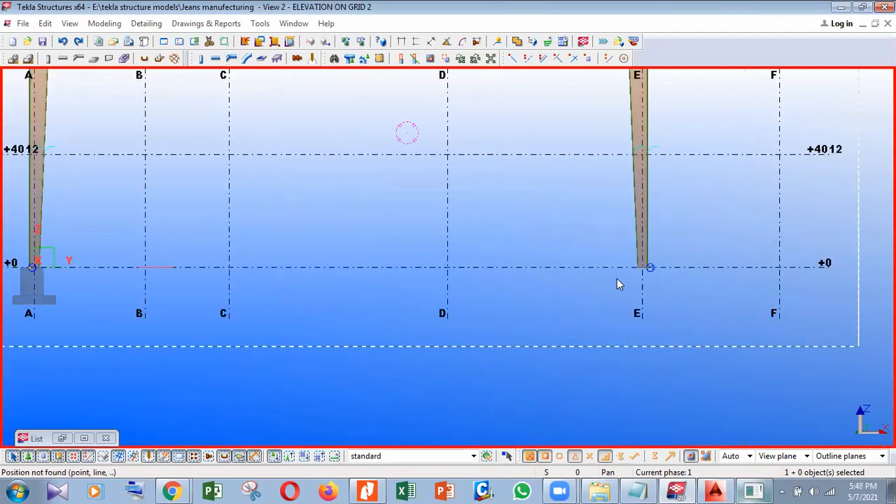
middle_click_drag(476, 364, 468, 390)
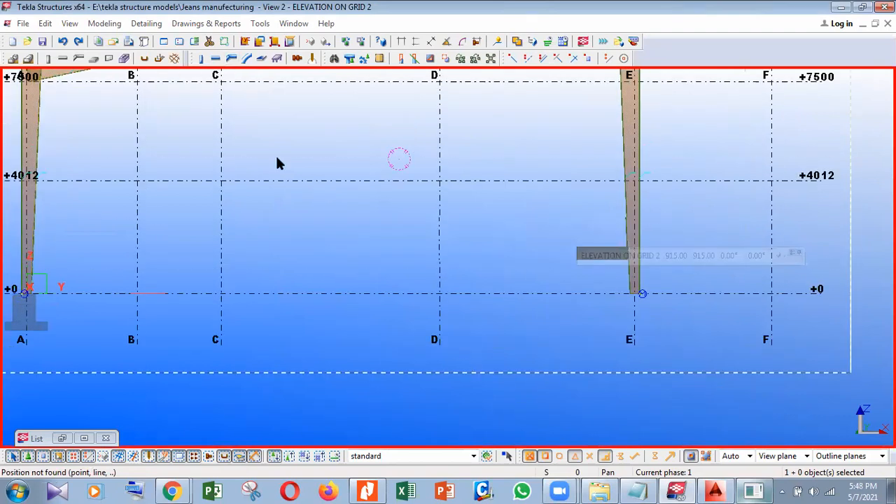
middle_click_drag(276, 157, 276, 172)
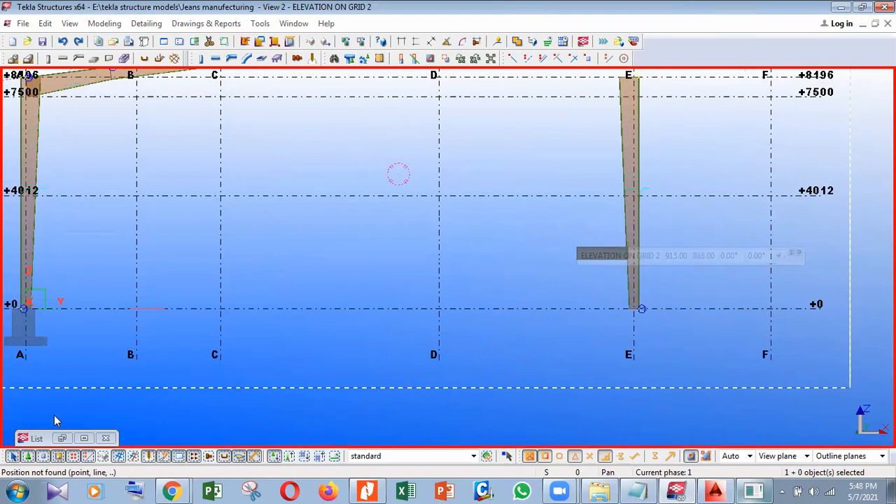
middle_click_drag(336, 113, 332, 174)
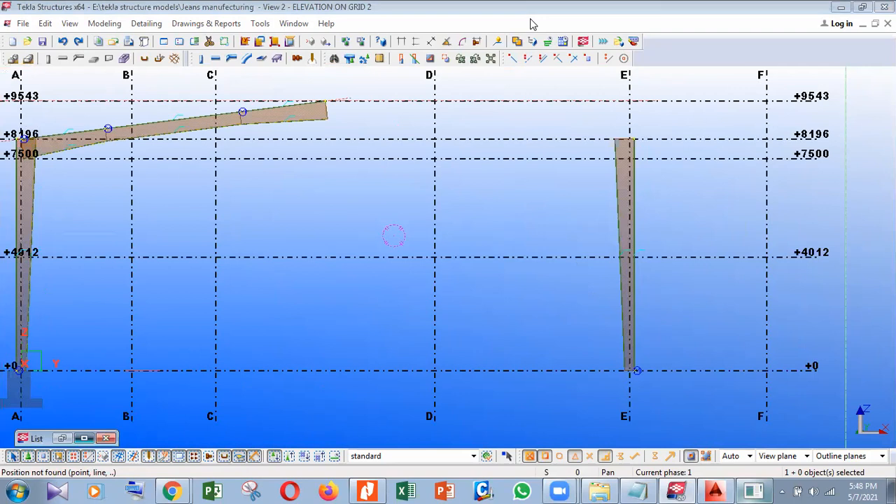
left_click(840, 8)
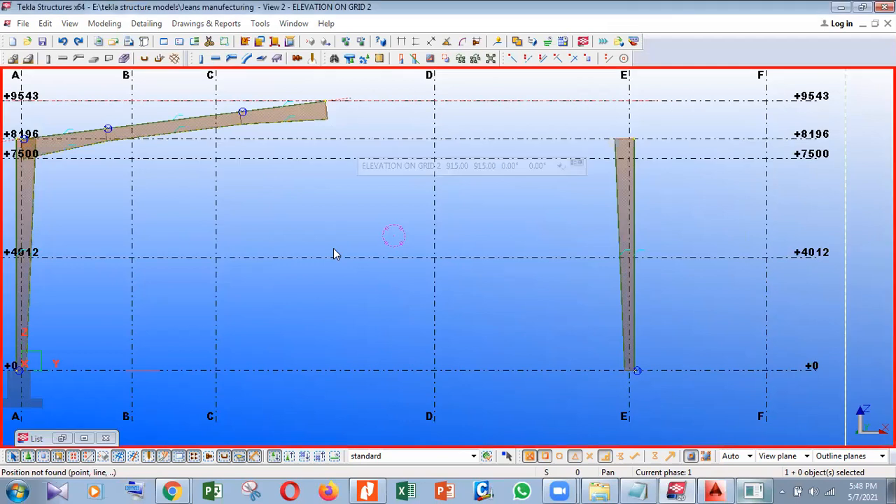
middle_click_drag(333, 247, 327, 279)
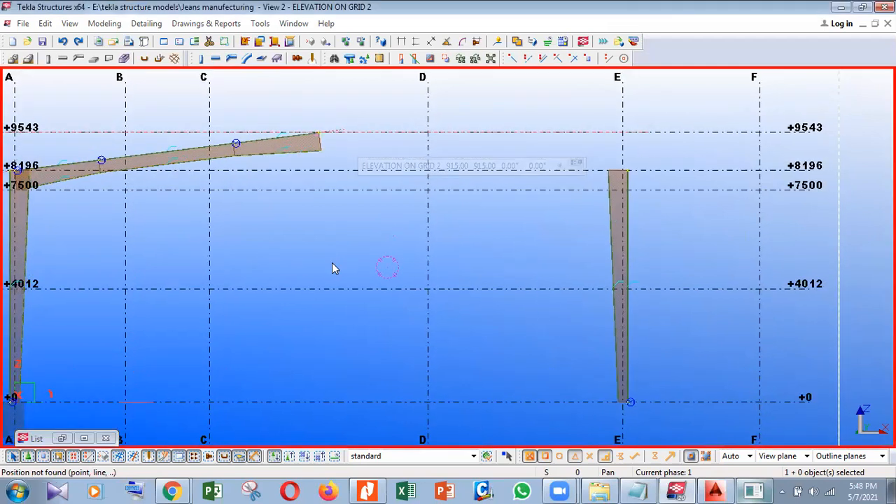
middle_click_drag(215, 210, 212, 218)
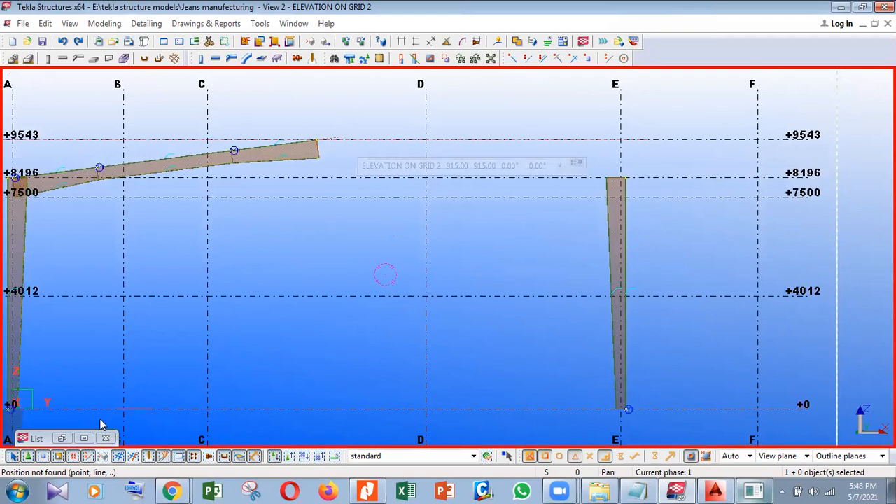
middle_click_drag(100, 425, 99, 432)
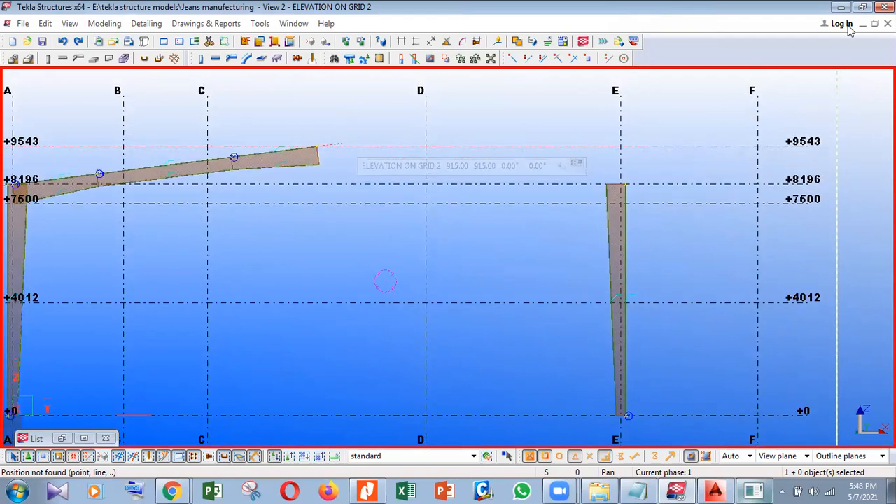
middle_click_drag(443, 211, 442, 224)
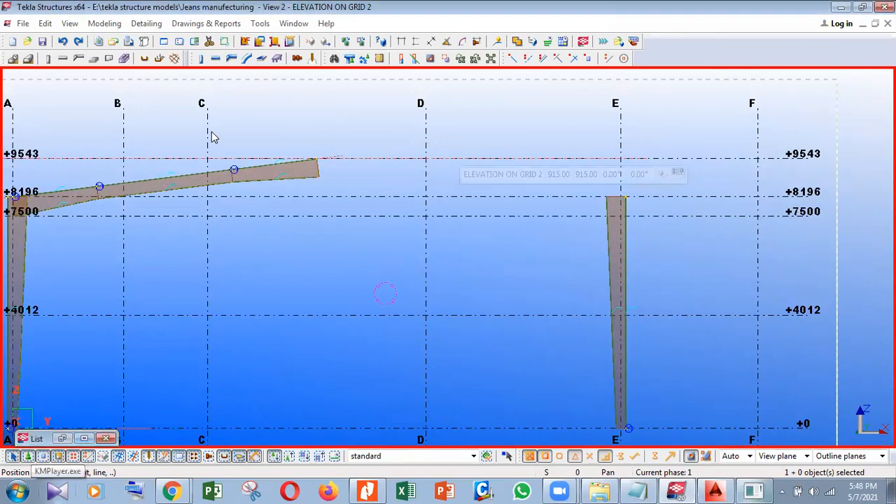
- Place a 3000 mm PEB Tapered Section (S94) rafter from the grid E column top at +8196 toward the ridge point
key("ctrl+f")
double_click(143, 254)
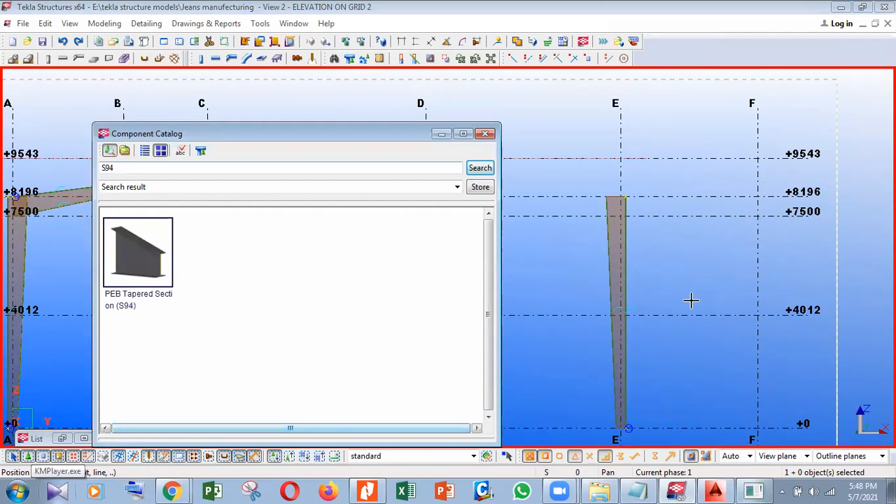
scroll(693, 275, "up", 5)
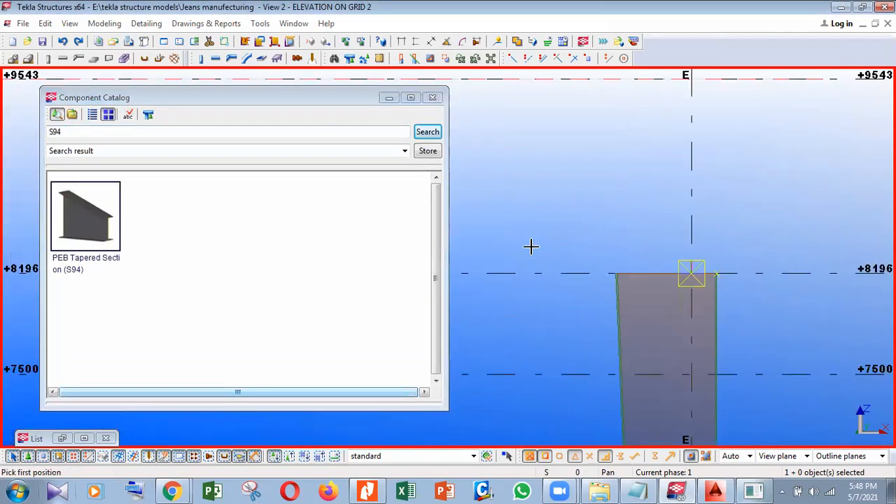
scroll(529, 246, "down", 5)
scroll(533, 256, "up", 2)
scroll(529, 245, "up", 3)
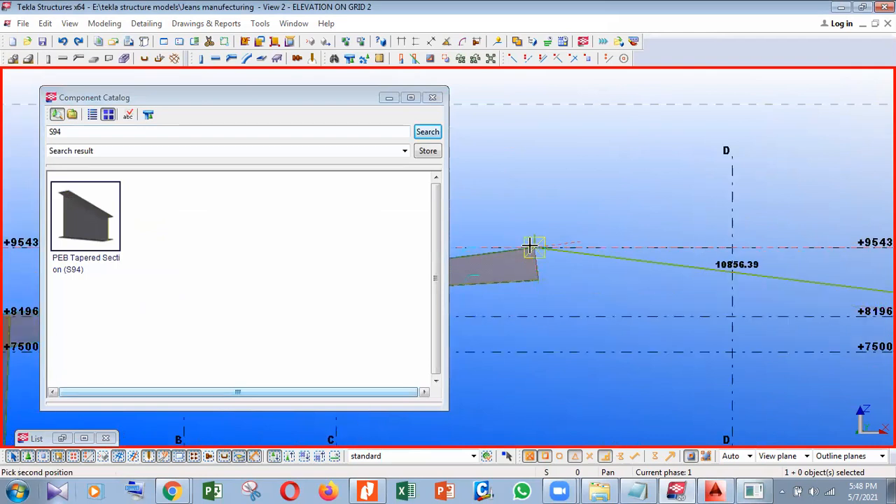
scroll(532, 211, "up", 2)
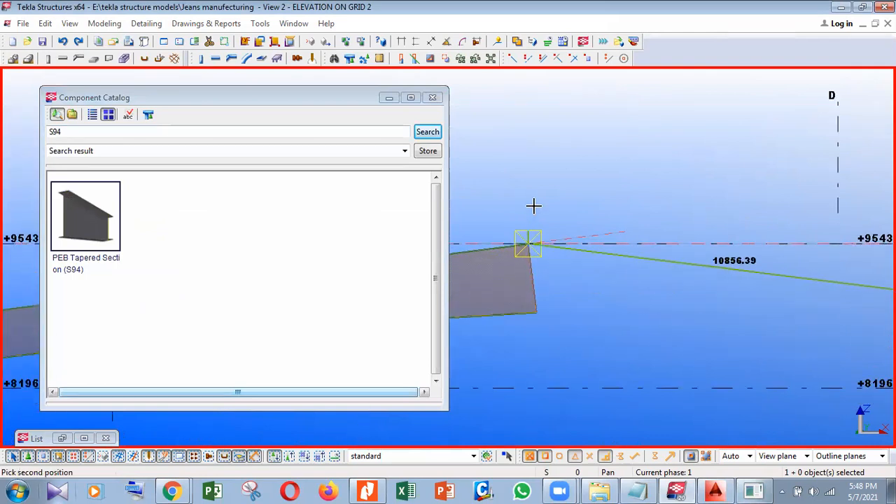
scroll(518, 186, "up", 2)
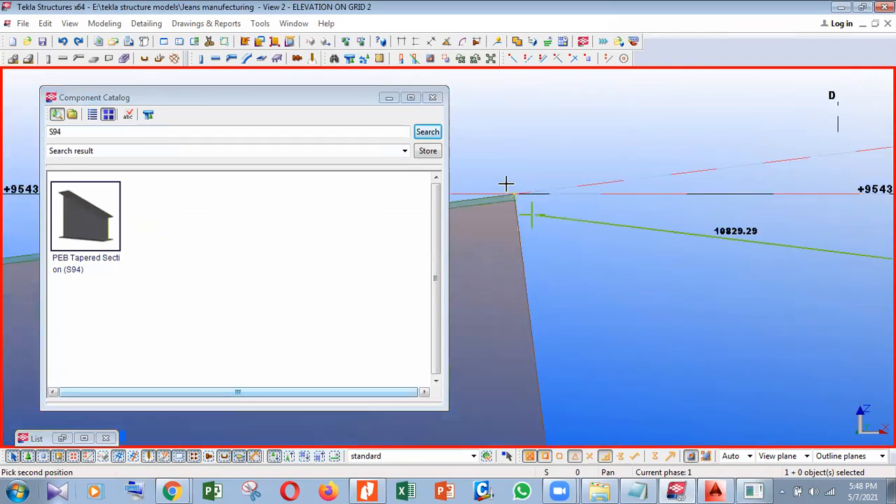
scroll(506, 184, "up", 2)
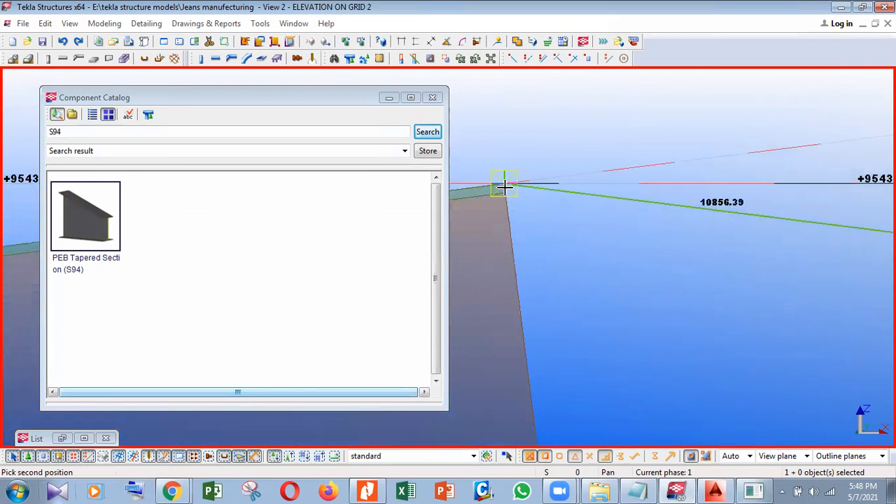
type("3000")
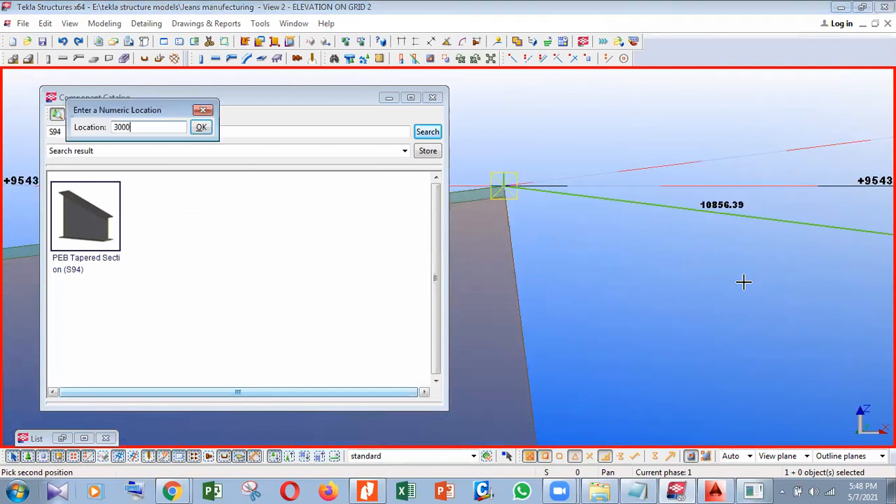
key("Return")
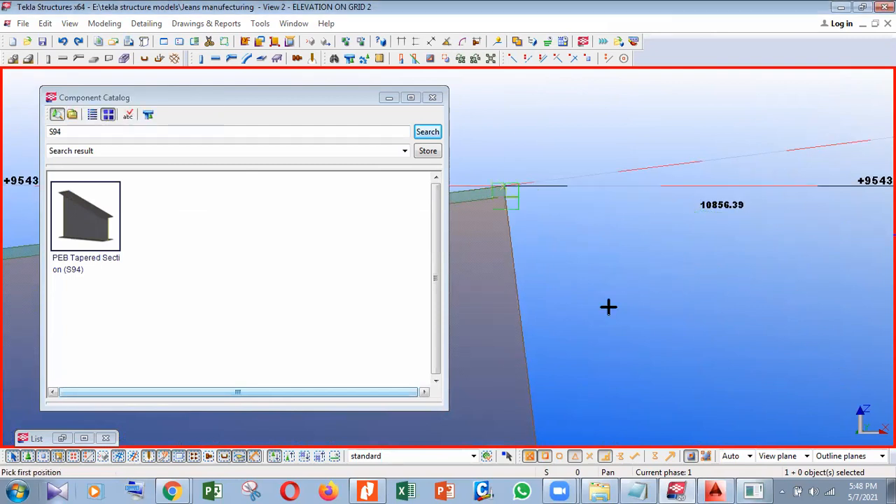
- Set the rafter section at grid E to 450 mm depth at both ends, lying below the roof line
scroll(590, 155, "down", 6)
scroll(595, 203, "up", 5)
scroll(593, 204, "up", 1)
right_click(586, 158)
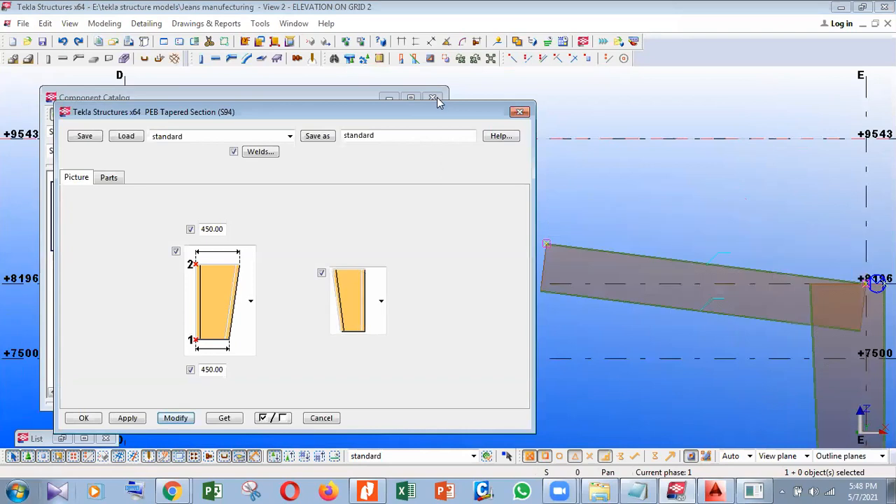
- Place a second PEB Tapered Section (S94), 4800 mm long, from the grid E rafter section's inner end toward the ridge
left_click(86, 221)
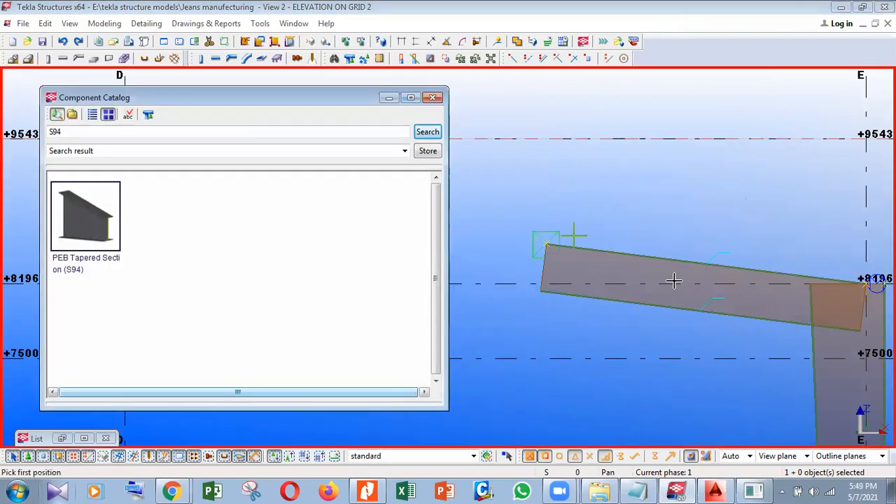
scroll(539, 242, "down", 4)
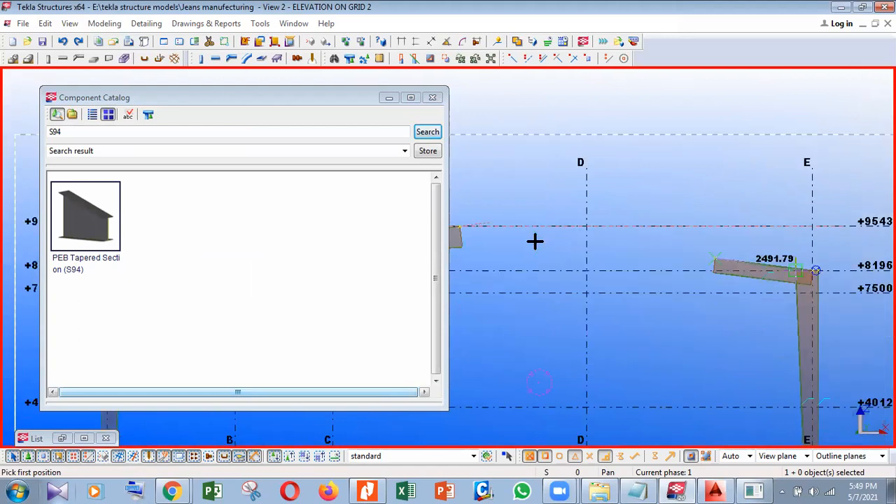
scroll(534, 242, "up", 4)
left_click(534, 242)
type("3")
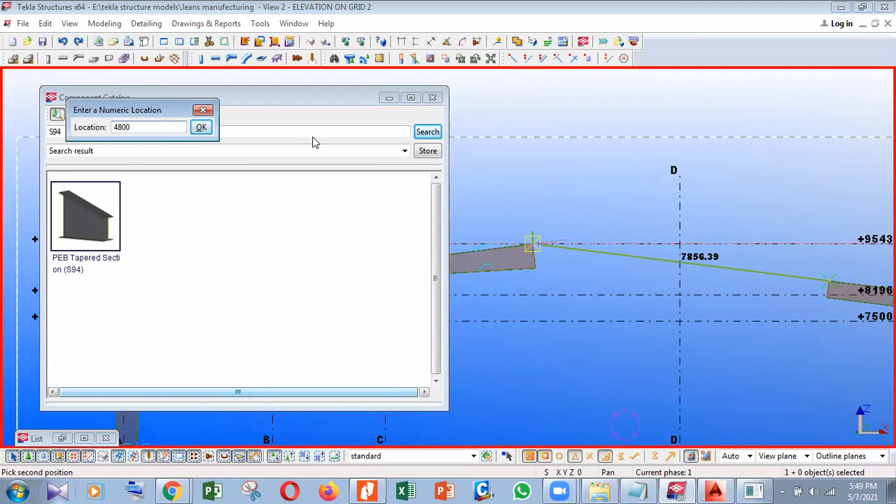
key("Return")
- Place the last PEB Tapered Section (S94) between the ridge point and the second section's end near grid D, and close the component catalog
left_click(535, 244)
left_click(650, 258)
right_click(531, 186)
left_click(568, 197)
left_click(432, 98)
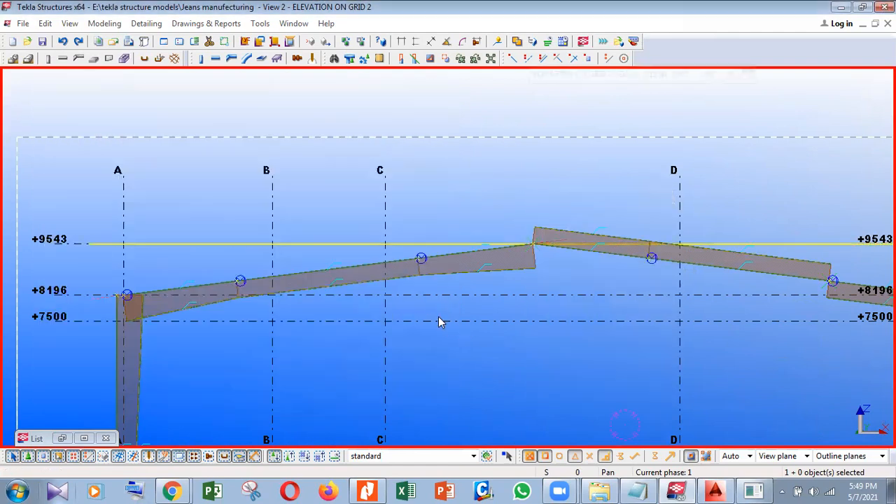
- Set the middle rafter section on the grid E side to 450 mm at both ends and flip it below the roof line
scroll(378, 259, "down", 2)
scroll(352, 256, "down", 1)
scroll(385, 280, "up", 4)
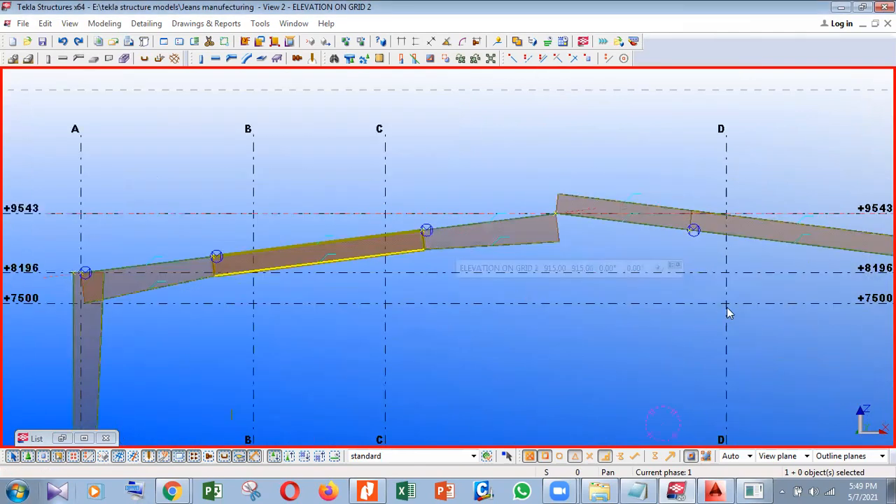
middle_click_drag(742, 300, 685, 270)
scroll(681, 254, "down", 2)
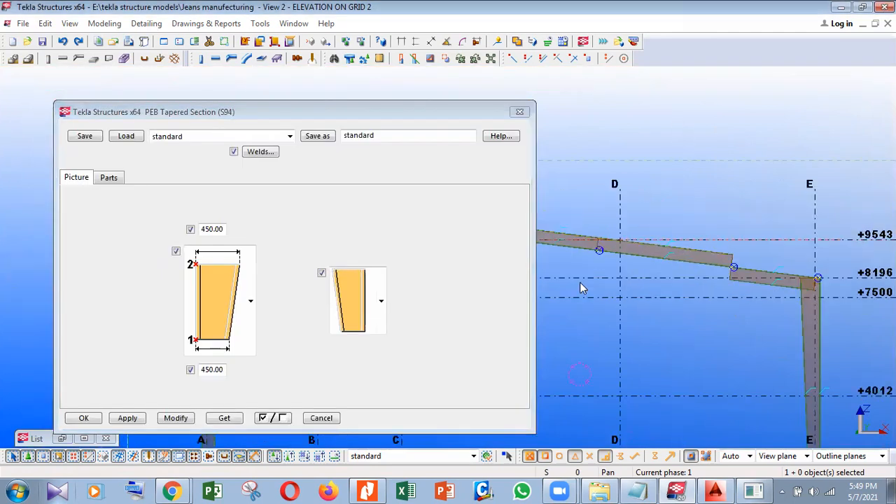
left_click(633, 248)
left_click(183, 418)
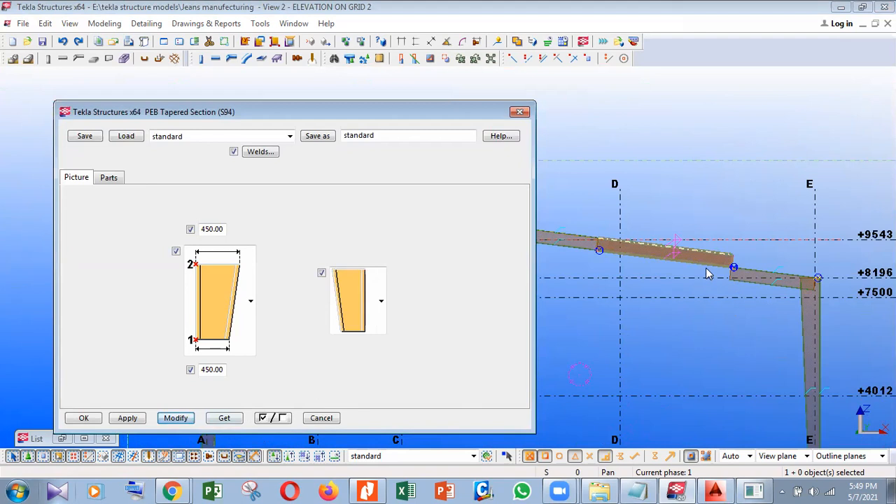
- Set the ridge section on the grid D side to 450 mm at its start and 650 mm at the ridge, flipped below the roof line
middle_click_drag(549, 261, 684, 273)
left_click(712, 247)
left_click(183, 417)
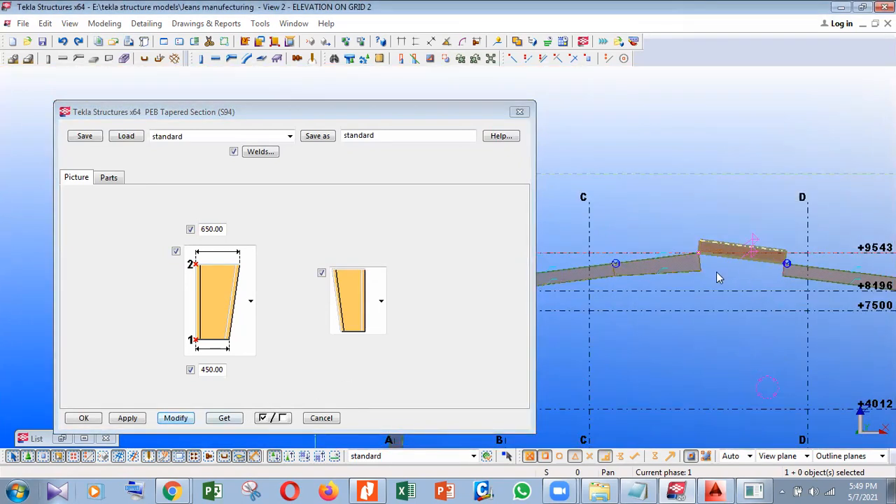
middle_click_drag(662, 197, 575, 156)
scroll(575, 156, "up", 1)
left_click(519, 112)
scroll(474, 168, "down", 1)
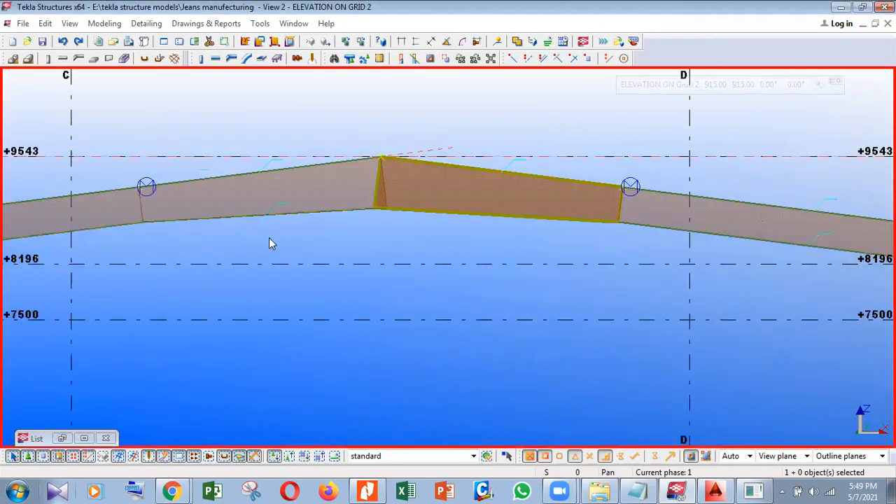
- Compare the modeled ridge junction with the frame elevation in the AutoCAD drawing and review the whole frame in Tekla Structures
middle_click_drag(269, 238, 321, 248)
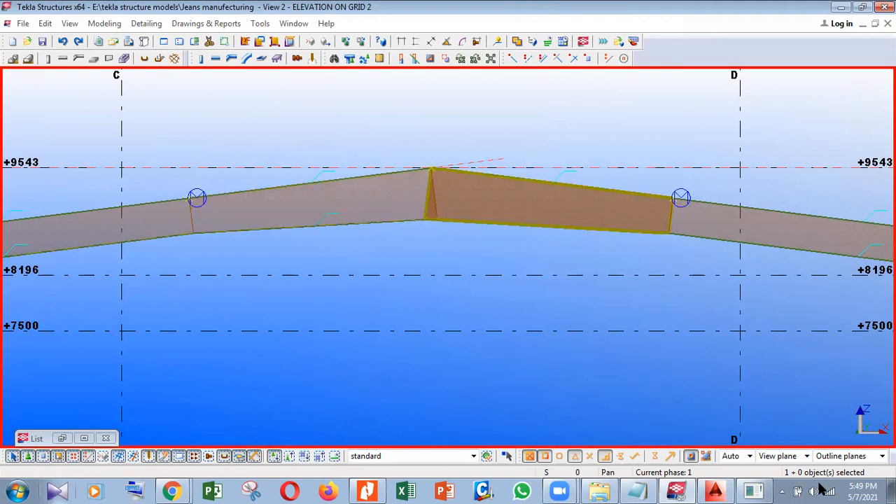
left_click(728, 487)
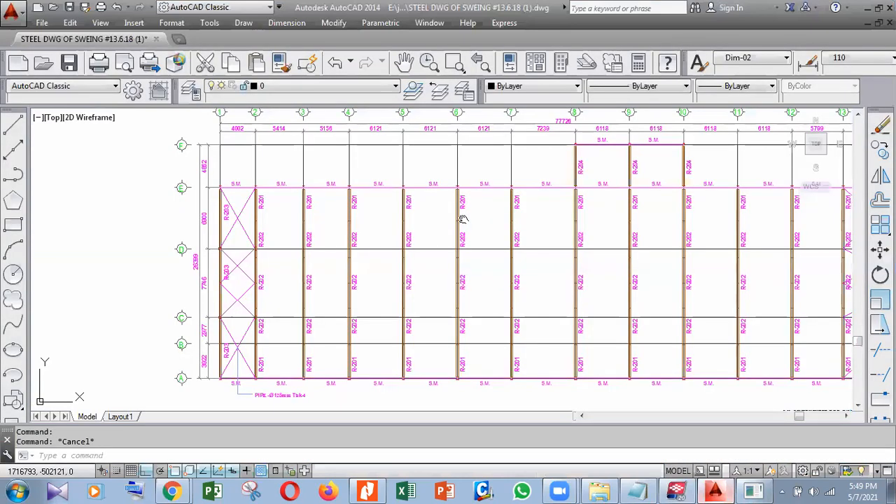
scroll(447, 248, "down", 5)
scroll(447, 248, "up", 10)
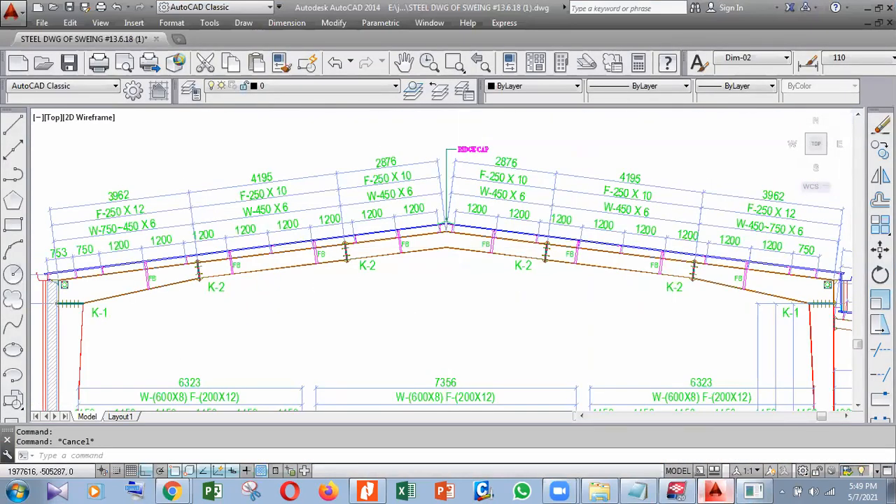
scroll(446, 250, "down", 2)
scroll(454, 253, "up", 5)
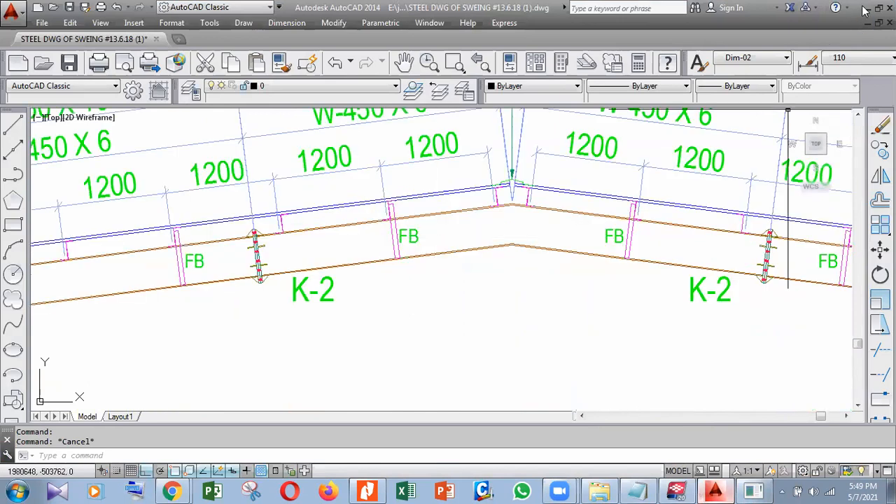
key("alt+Tab")
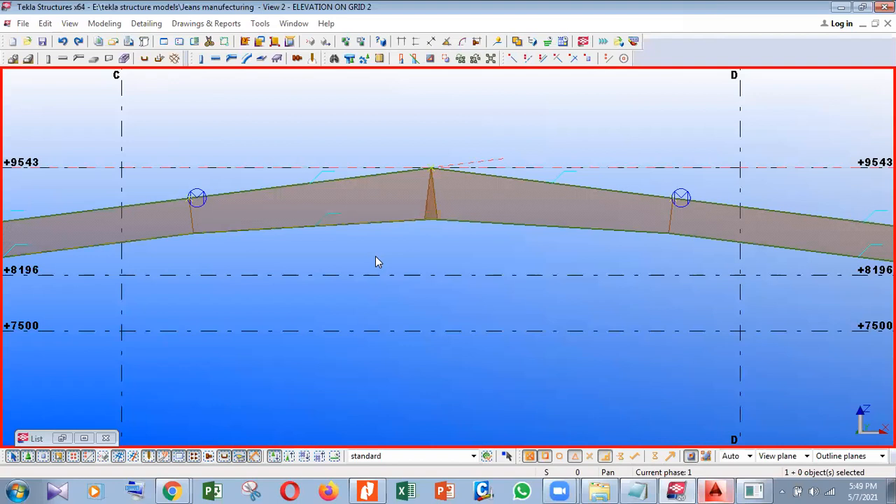
middle_click_drag(375, 256, 381, 274)
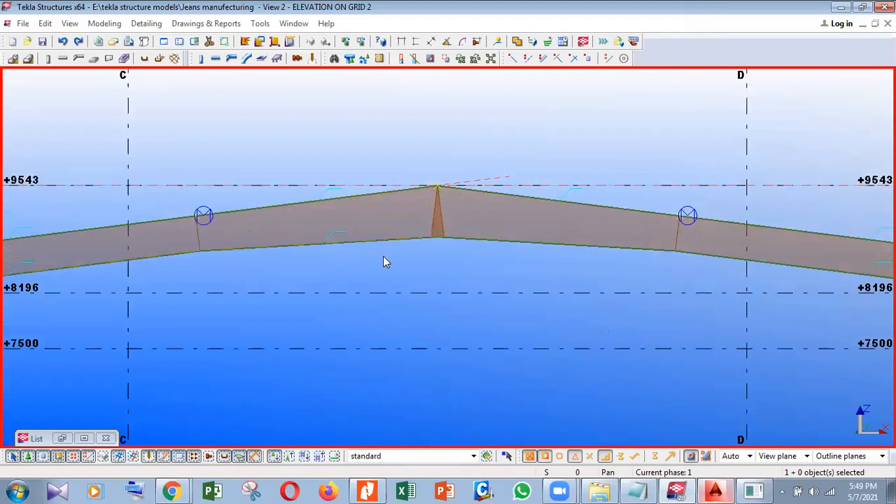
scroll(464, 270, "down", 5)
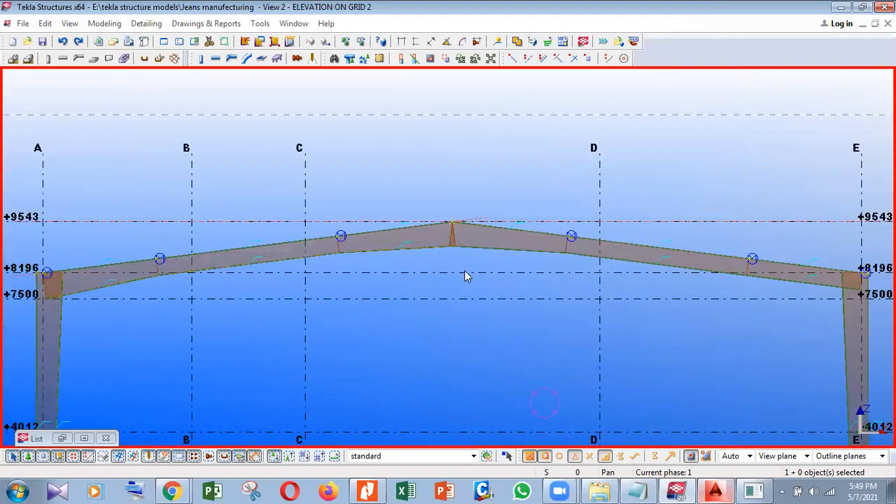
scroll(535, 436, "down", 2)
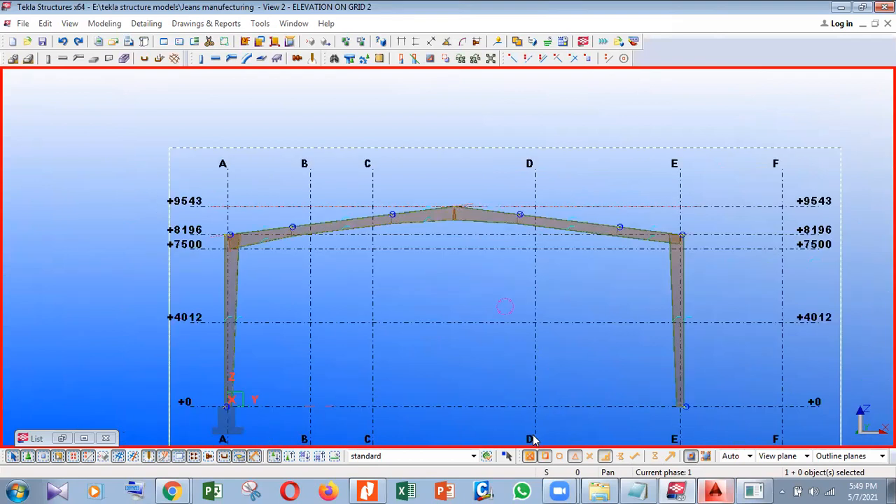
- Switch to the course outline in Nitro Pro and review the copy, move and mirror topic under Basic Modeling 1
left_click(364, 488)
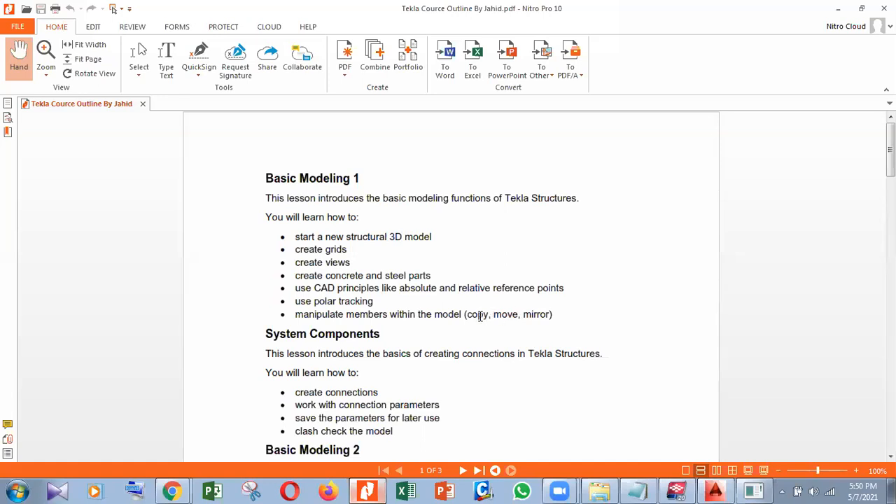
left_click_drag(491, 315, 519, 316)
left_click(721, 184)
left_click(838, 9)
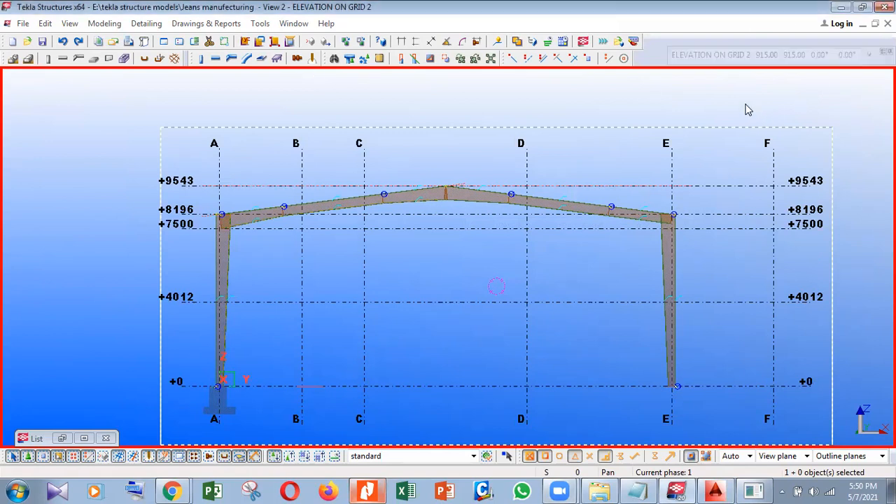
- Save the Tekla Structures model and start exiting the program
key("ctrl+s")
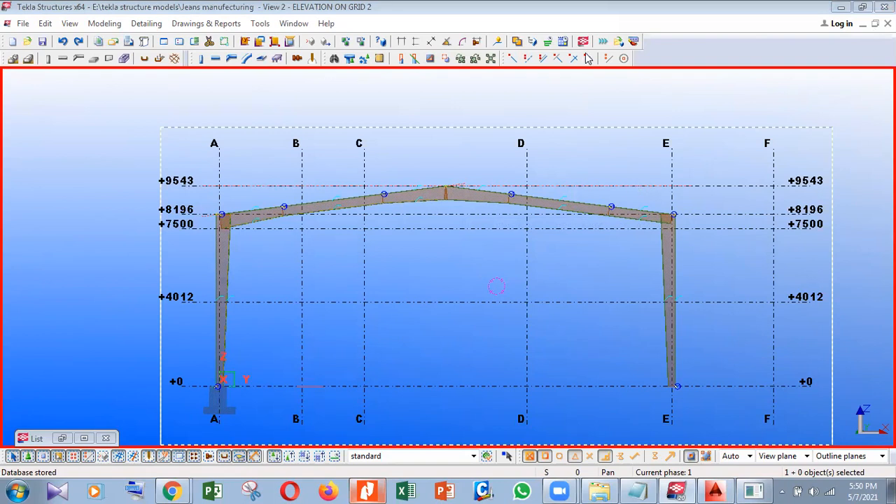
key("alt+F4")
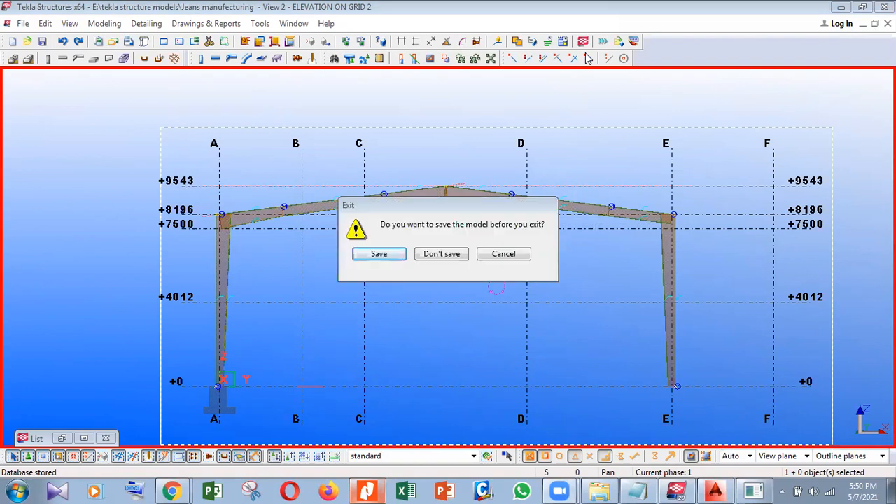